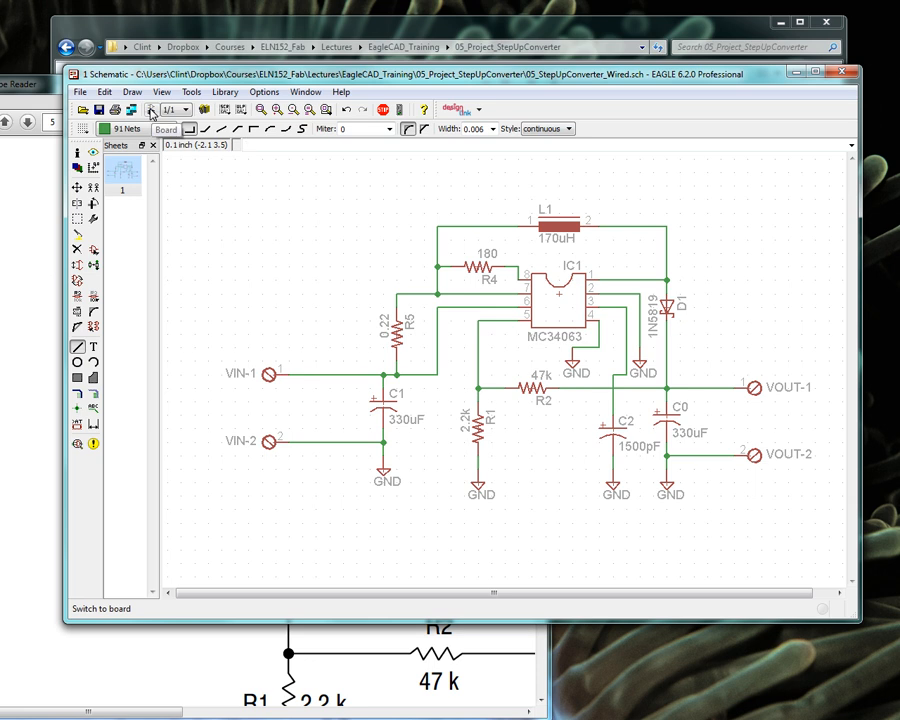
Create the board from the step-up converter schematic and enlarge the board window.
{"action": "left_click", "coordinate": [151, 112]}
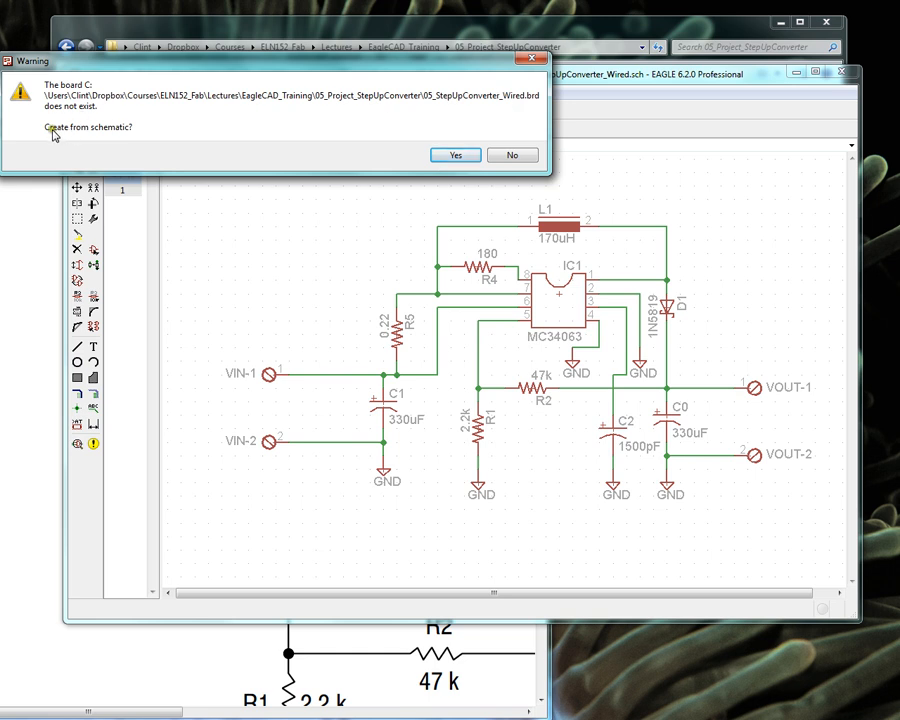
{"action": "left_click", "coordinate": [455, 158]}
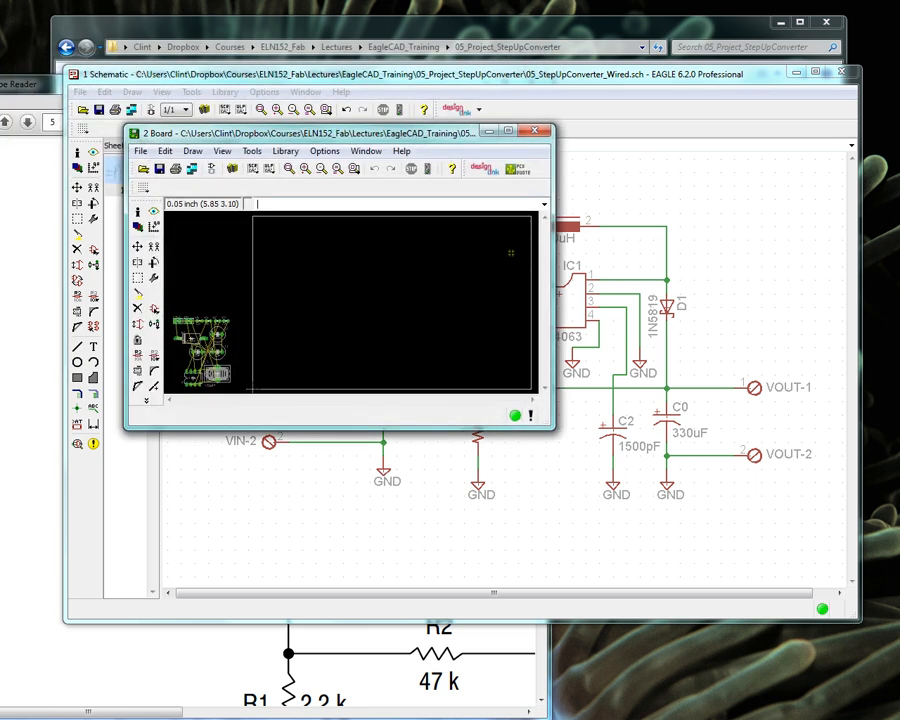
{"action": "left_click_drag", "start_coordinate": [553, 427], "coordinate": [798, 628]}
{"action": "left_click_drag", "start_coordinate": [552, 140], "coordinate": [506, 67]}
{"action": "left_click_drag", "start_coordinate": [752, 564], "coordinate": [812, 630]}
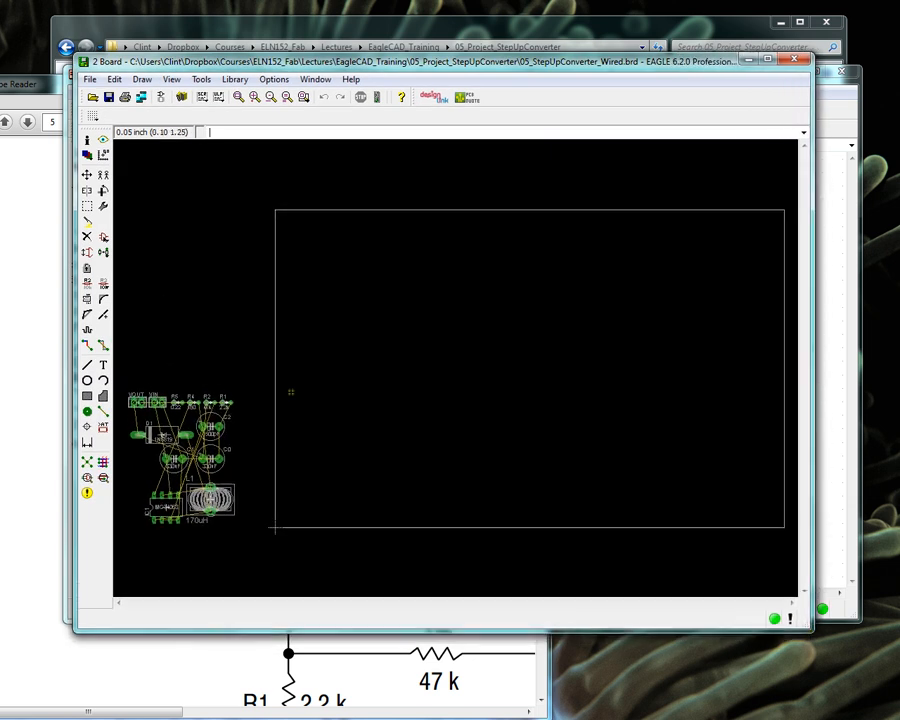
Examine the board's grid settings and the upper-right corner of the board outline.
{"action": "left_click", "coordinate": [92, 116]}
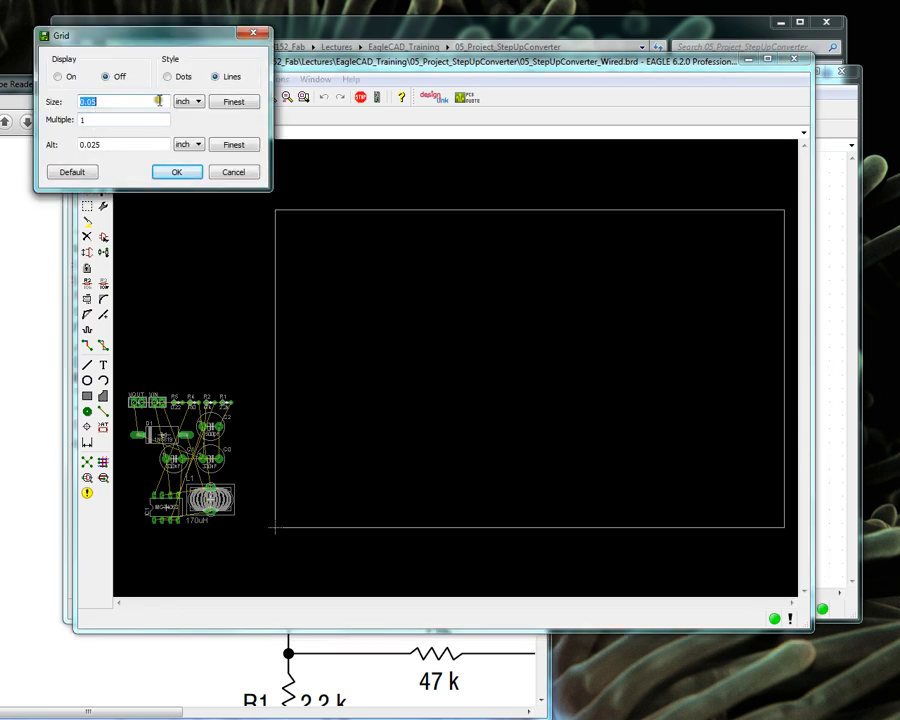
{"action": "left_click", "coordinate": [253, 34]}
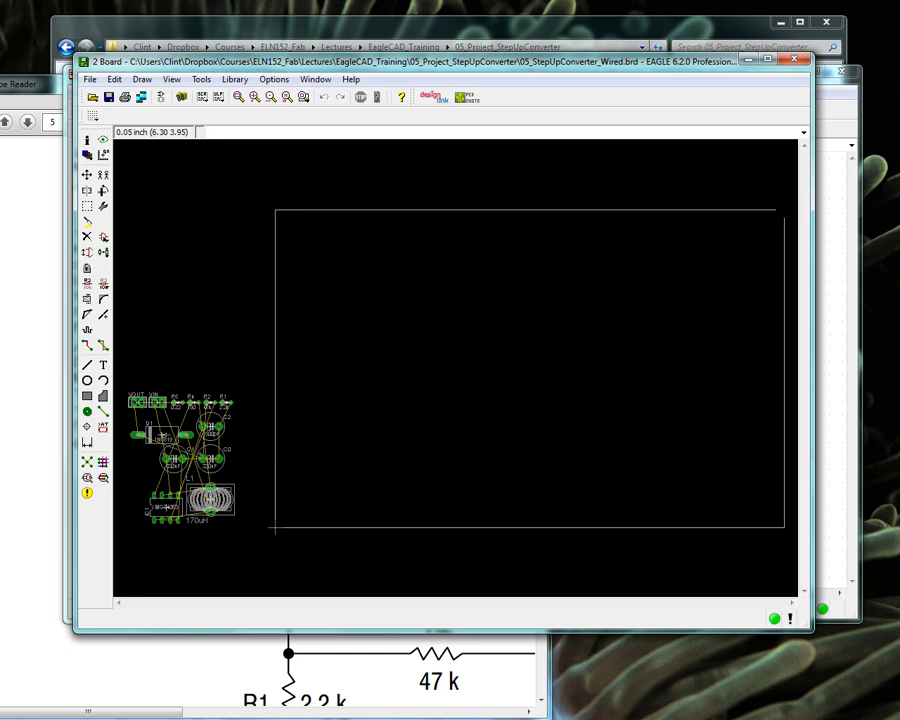
{"action": "scroll", "coordinate": [784, 210], "scroll_direction": "up", "scroll_amount": 2}
{"action": "scroll", "coordinate": [490, 270], "scroll_direction": "down", "scroll_amount": 6}
{"action": "scroll", "coordinate": [563, 249], "scroll_direction": "up", "scroll_amount": 7}
{"action": "scroll", "coordinate": [484, 316], "scroll_direction": "up", "scroll_amount": 1}
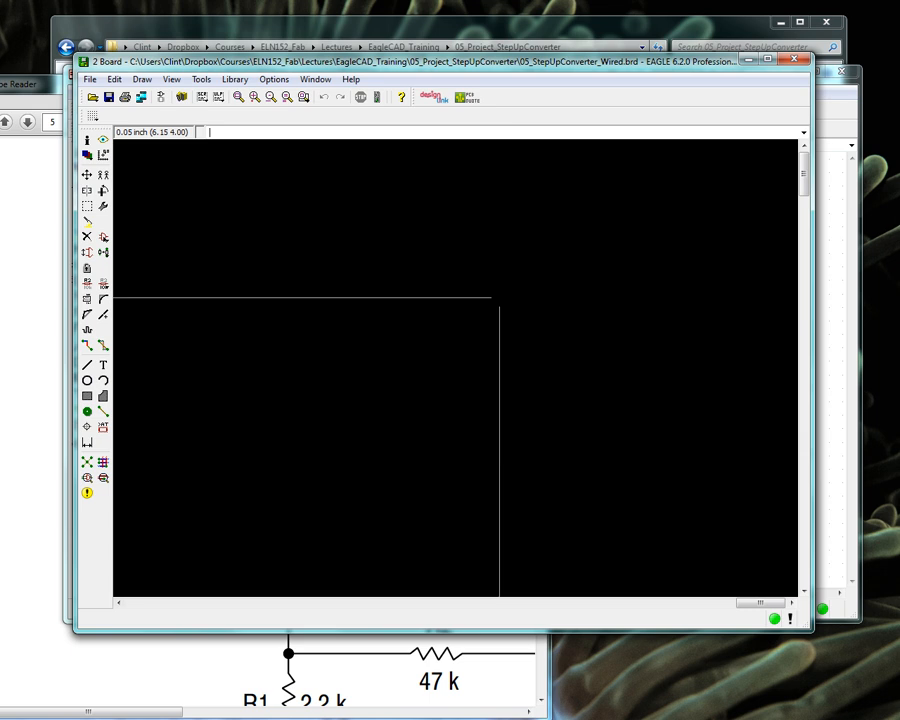
Turn on the board's grid display at a size of 0.05 inch and set its style to dots.
{"action": "left_click", "coordinate": [93, 116]}
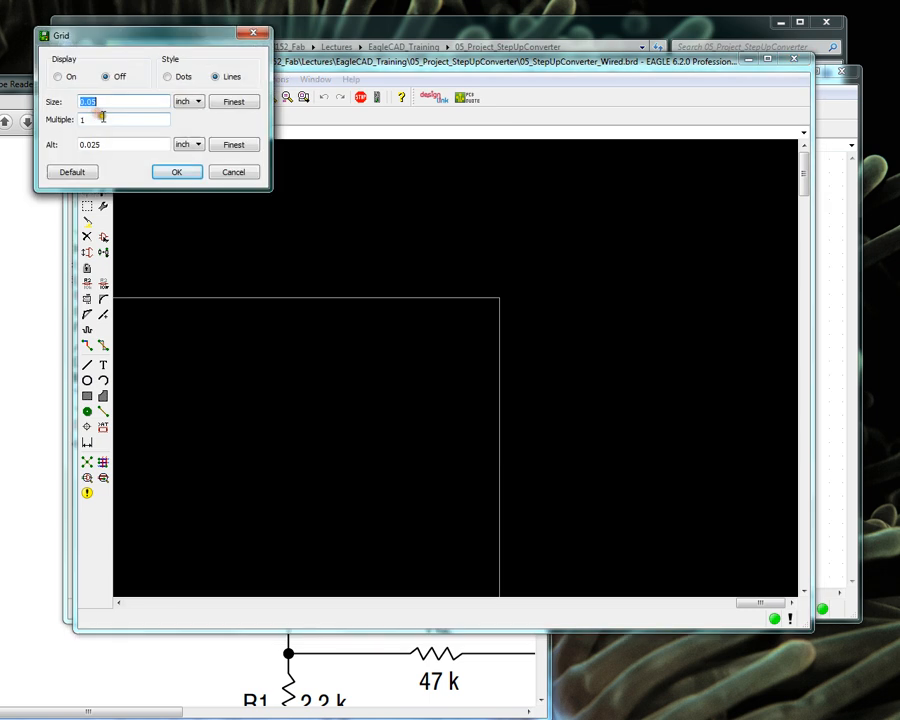
{"action": "left_click", "coordinate": [188, 102]}
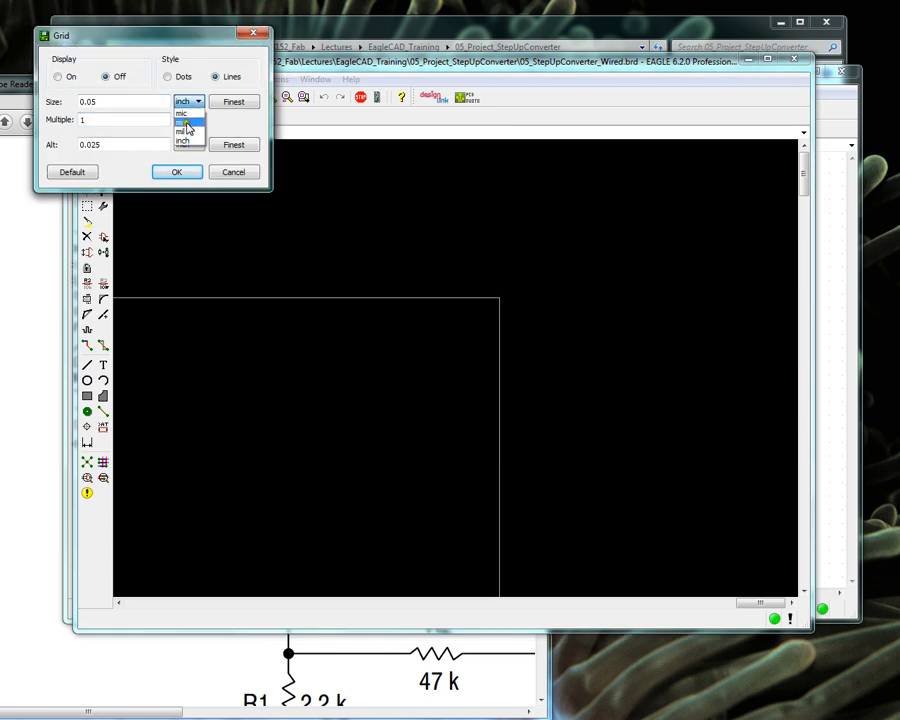
{"action": "left_click", "coordinate": [139, 104]}
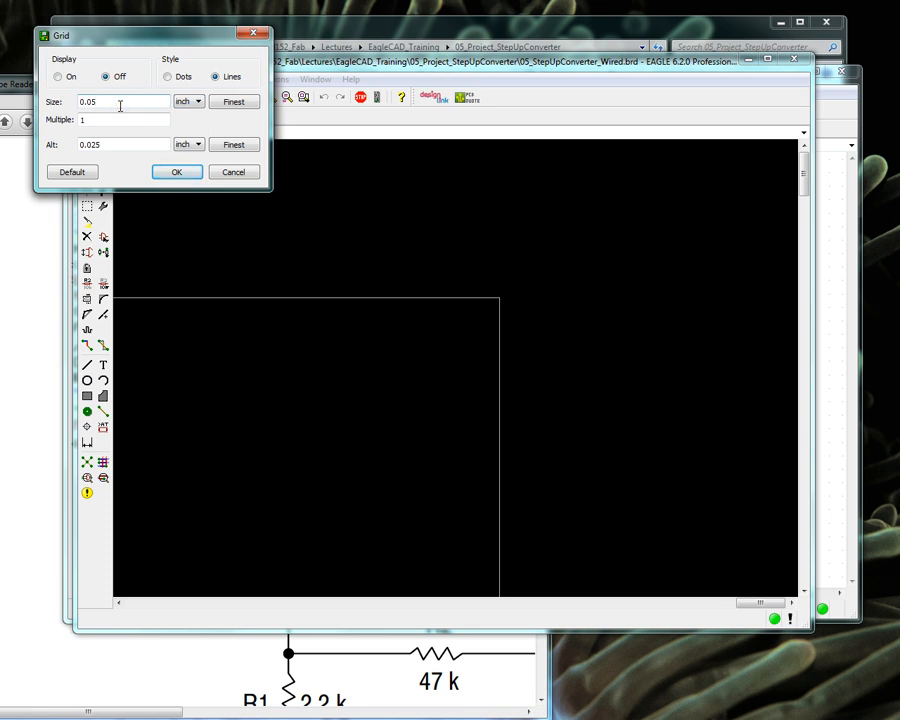
{"action": "left_click_drag", "start_coordinate": [107, 102], "coordinate": [87, 102]}
{"action": "left_click", "coordinate": [57, 76]}
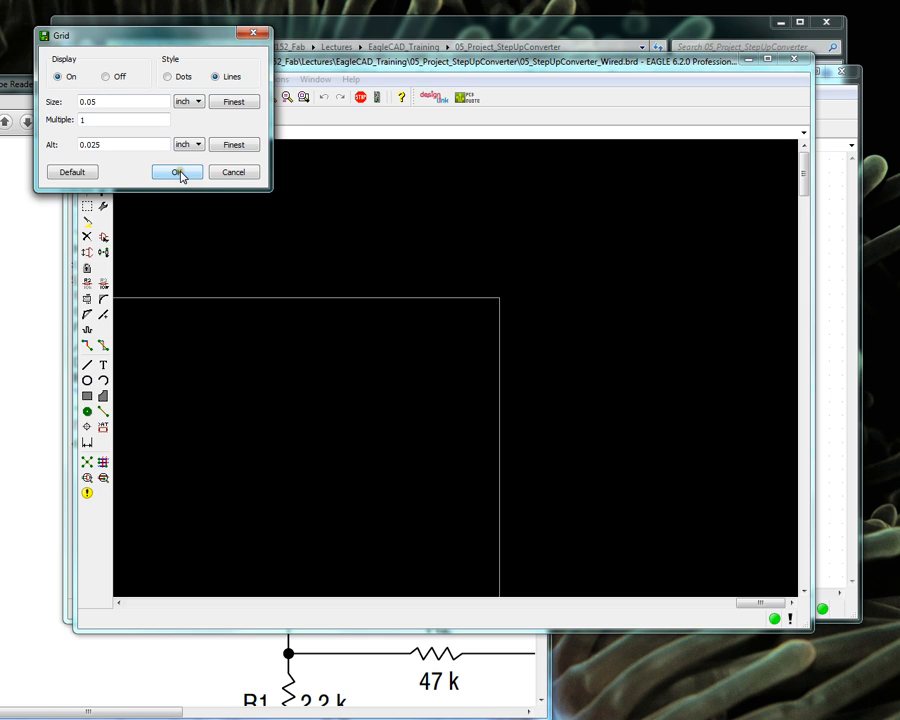
{"action": "left_click", "coordinate": [178, 172]}
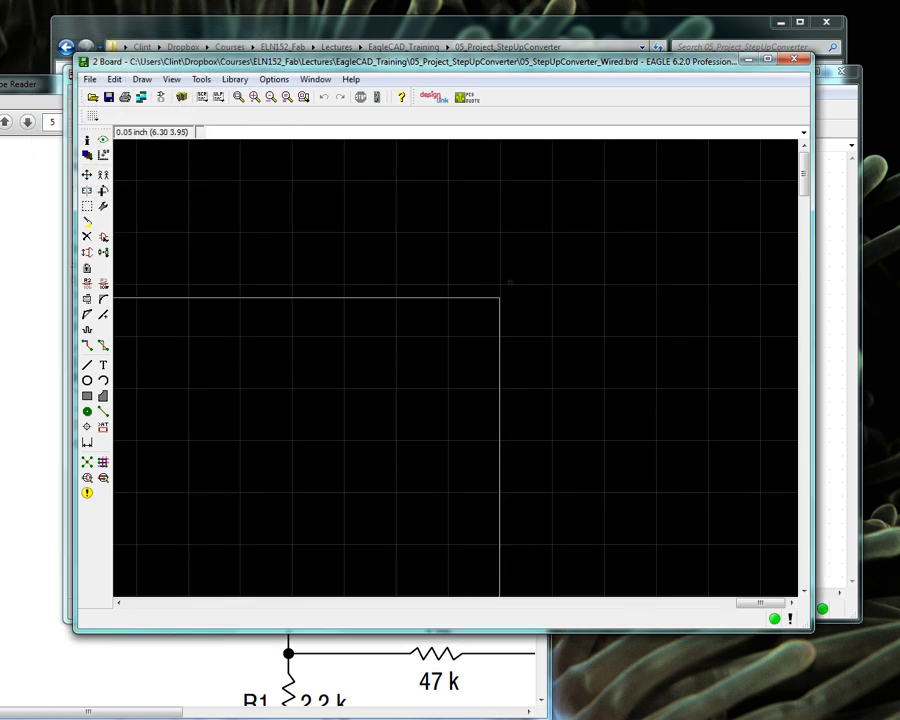
{"action": "left_click", "coordinate": [93, 116]}
{"action": "left_click", "coordinate": [167, 77]}
{"action": "left_click", "coordinate": [177, 172]}
Examine the dotted grid and the board outline at different zoom levels.
{"action": "scroll", "coordinate": [600, 320], "scroll_direction": "down", "scroll_amount": 10}
{"action": "scroll", "coordinate": [528, 340], "scroll_direction": "up", "scroll_amount": 4}
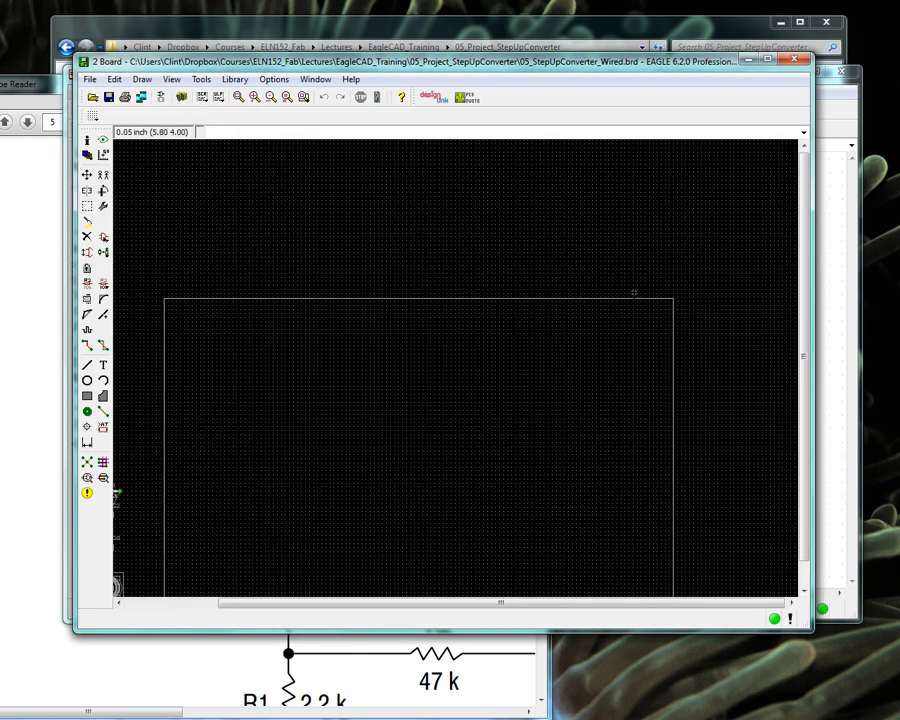
{"action": "scroll", "coordinate": [617, 300], "scroll_direction": "down", "scroll_amount": 4}
{"action": "scroll", "coordinate": [522, 342], "scroll_direction": "up", "scroll_amount": 2}
{"action": "scroll", "coordinate": [231, 444], "scroll_direction": "down", "scroll_amount": 3}
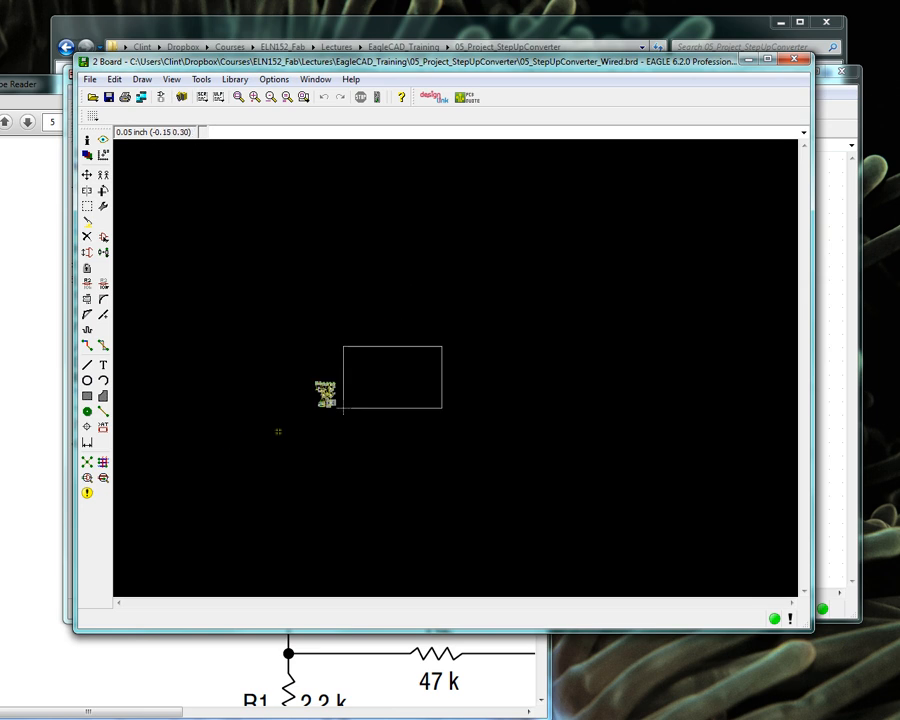
{"action": "scroll", "coordinate": [411, 385], "scroll_direction": "up", "scroll_amount": 4}
{"action": "scroll", "coordinate": [568, 380], "scroll_direction": "down", "scroll_amount": 2}
{"action": "scroll", "coordinate": [452, 365], "scroll_direction": "up", "scroll_amount": 5}
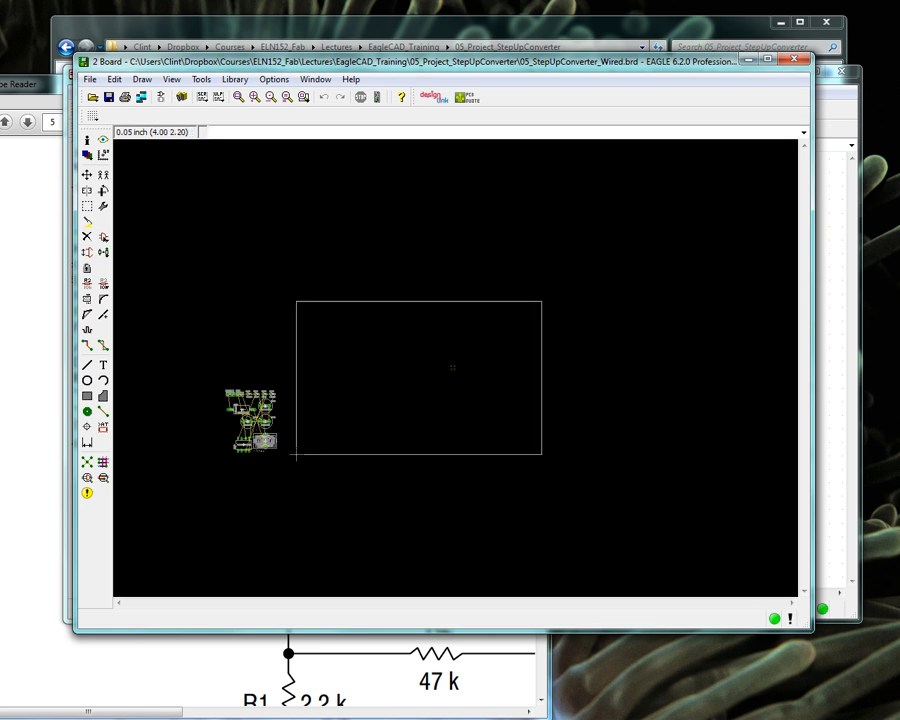
{"action": "scroll", "coordinate": [465, 366], "scroll_direction": "up", "scroll_amount": 1}
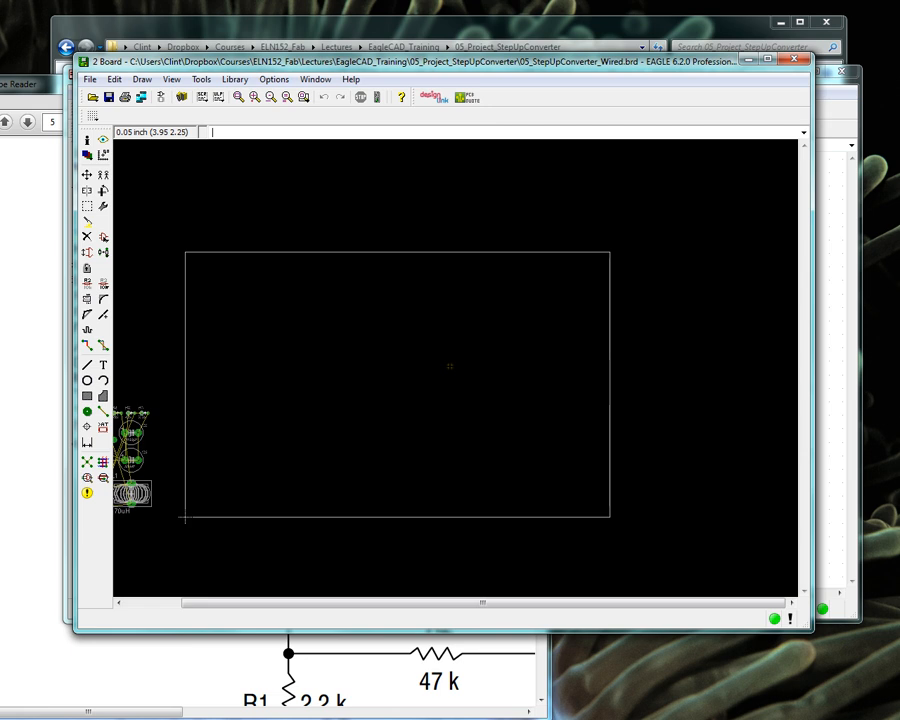
{"action": "scroll", "coordinate": [448, 367], "scroll_direction": "up", "scroll_amount": 1}
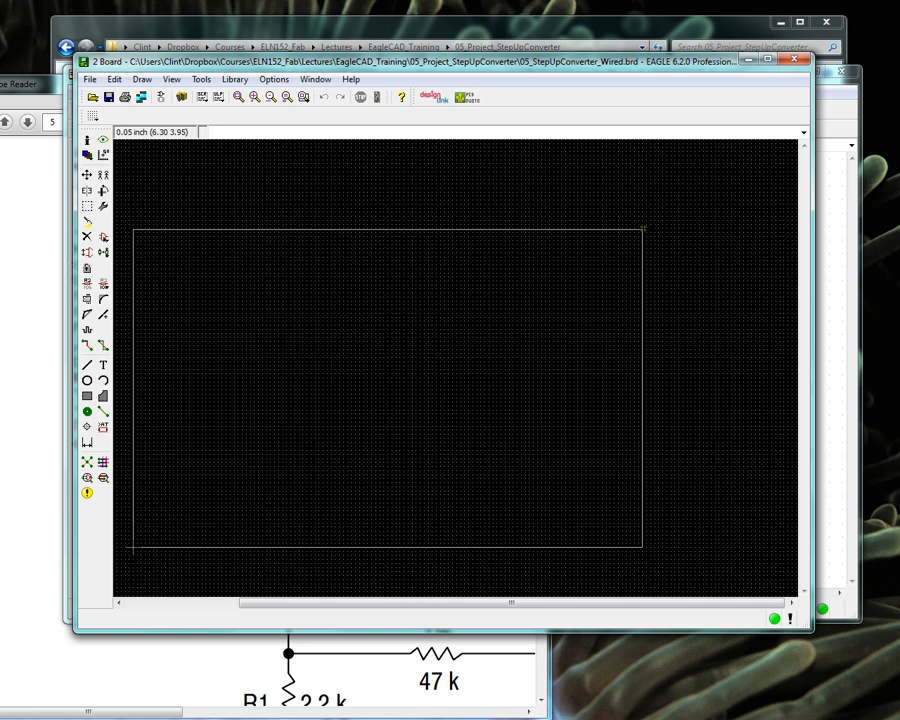
Move the upper-right corner of the board outline to the coordinates (2.00 1.50).
{"action": "right_click", "coordinate": [643, 229]}
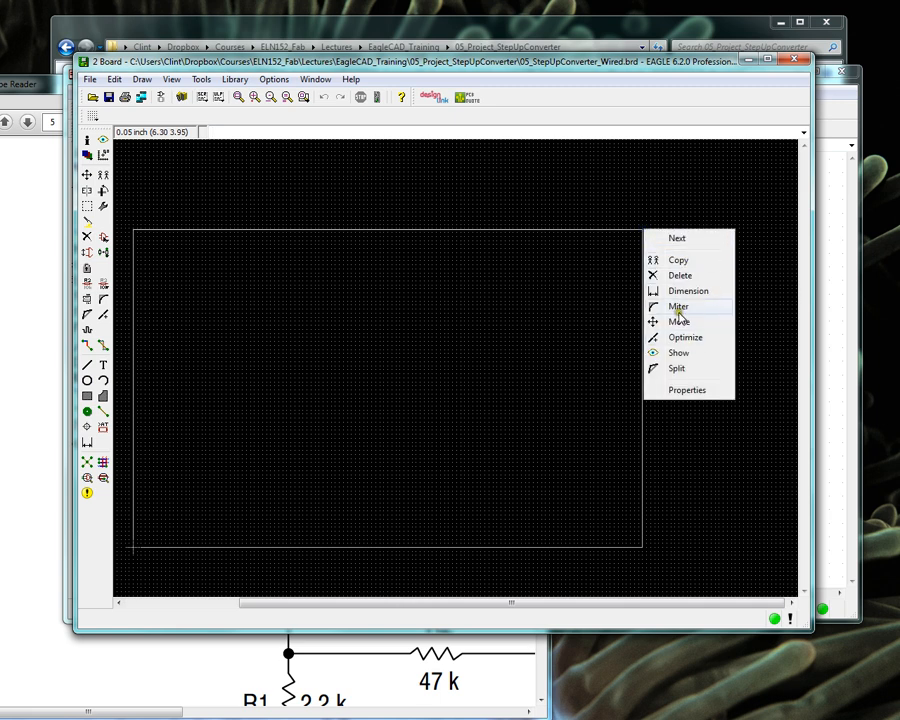
{"action": "left_click", "coordinate": [680, 321]}
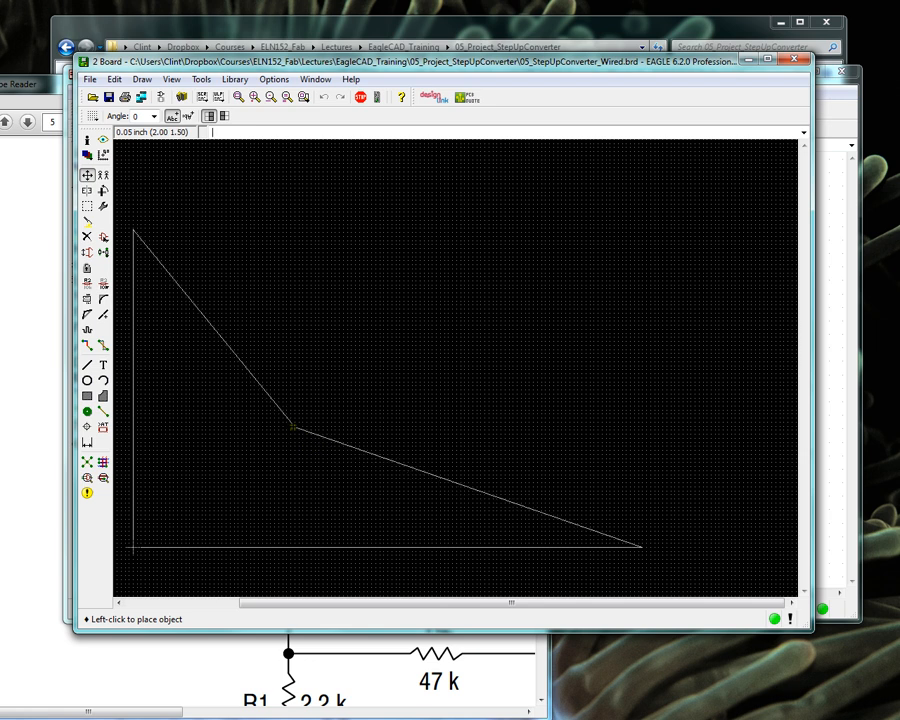
{"action": "left_click", "coordinate": [294, 427]}
Move the upper-left corner of the board outline straight down to a height of 1.50 inch.
{"action": "scroll", "coordinate": [548, 340], "scroll_direction": "down", "scroll_amount": 2}
{"action": "scroll", "coordinate": [404, 380], "scroll_direction": "up", "scroll_amount": 2}
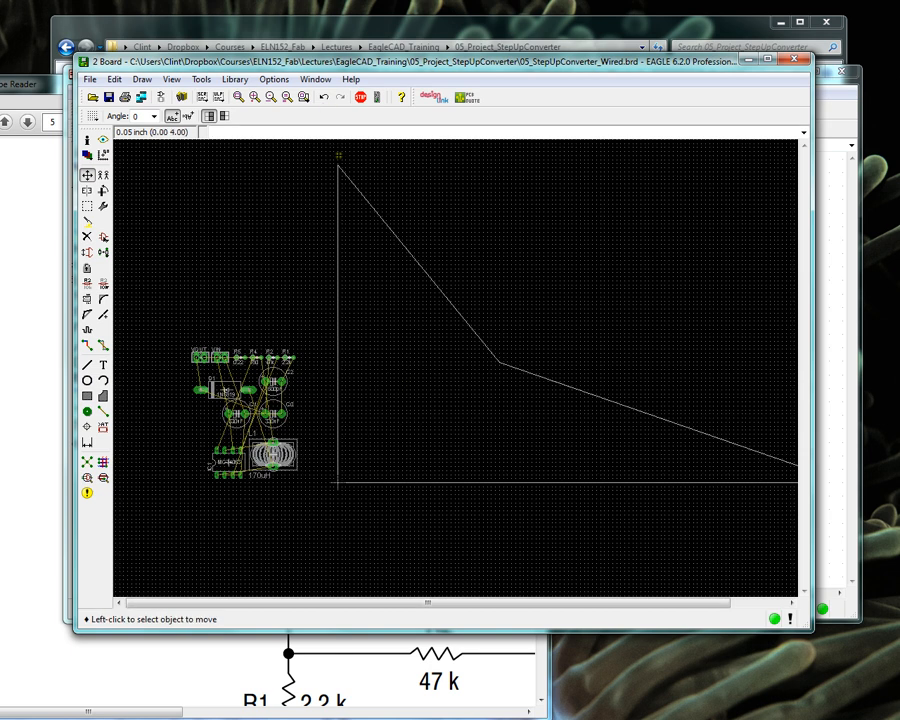
{"action": "left_click", "coordinate": [338, 168]}
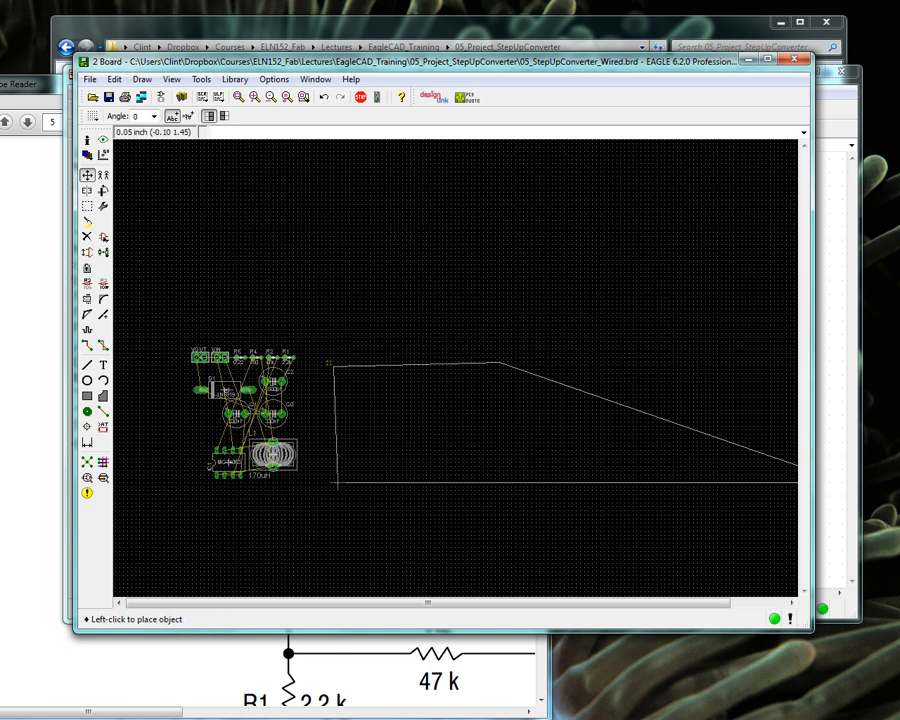
{"action": "scroll", "coordinate": [343, 366], "scroll_direction": "up", "scroll_amount": 1}
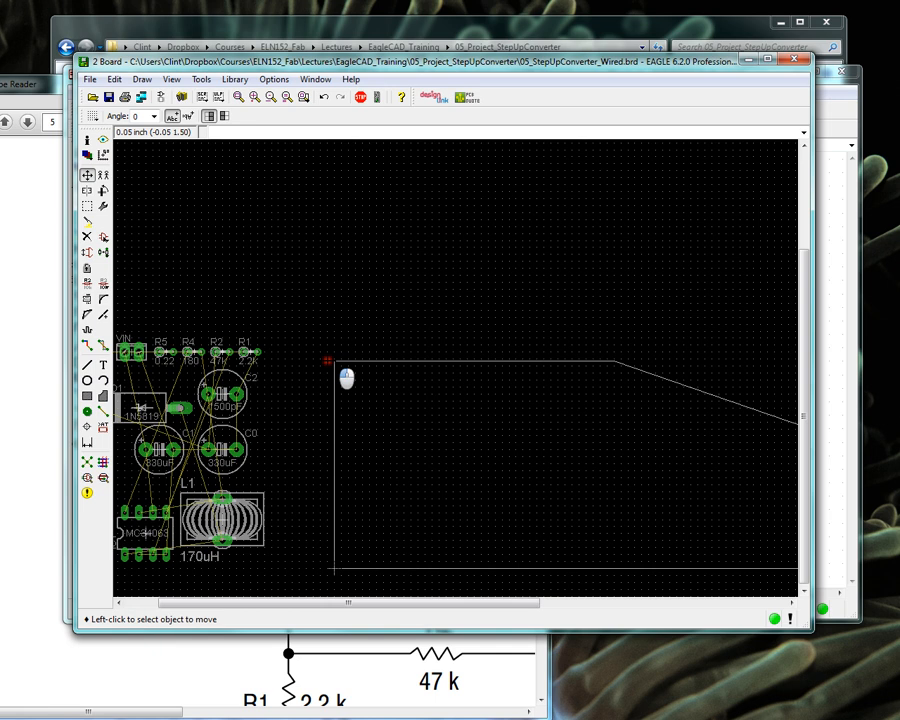
{"action": "left_click", "coordinate": [321, 359]}
Move the lower-right corner of the board outline to (2.00 0.00), closing a 2 by 1.5 inch rectangle.
{"action": "scroll", "coordinate": [273, 367], "scroll_direction": "down", "scroll_amount": 1}
{"action": "scroll", "coordinate": [273, 368], "scroll_direction": "down", "scroll_amount": 2}
{"action": "scroll", "coordinate": [400, 380], "scroll_direction": "up", "scroll_amount": 3}
{"action": "scroll", "coordinate": [566, 456], "scroll_direction": "down", "scroll_amount": 2}
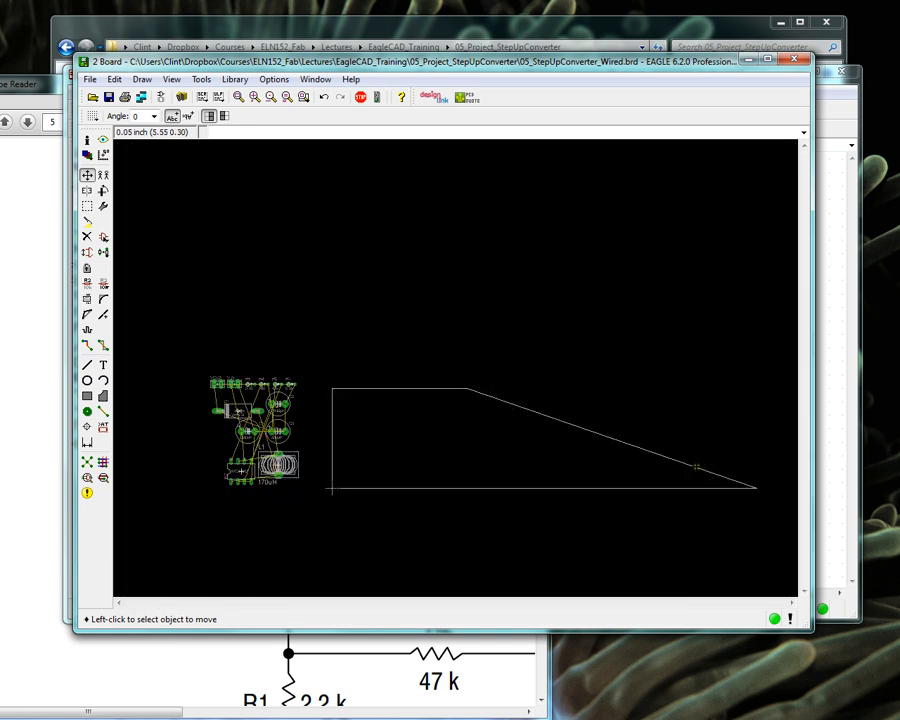
{"action": "left_click", "coordinate": [757, 487]}
{"action": "scroll", "coordinate": [470, 485], "scroll_direction": "up", "scroll_amount": 3}
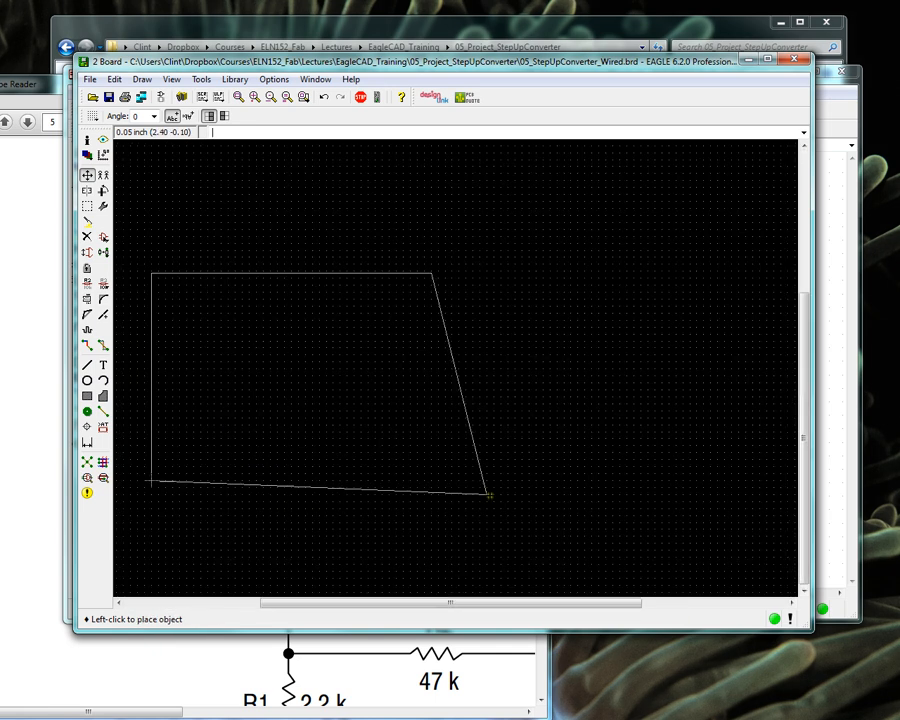
{"action": "left_click", "coordinate": [428, 476]}
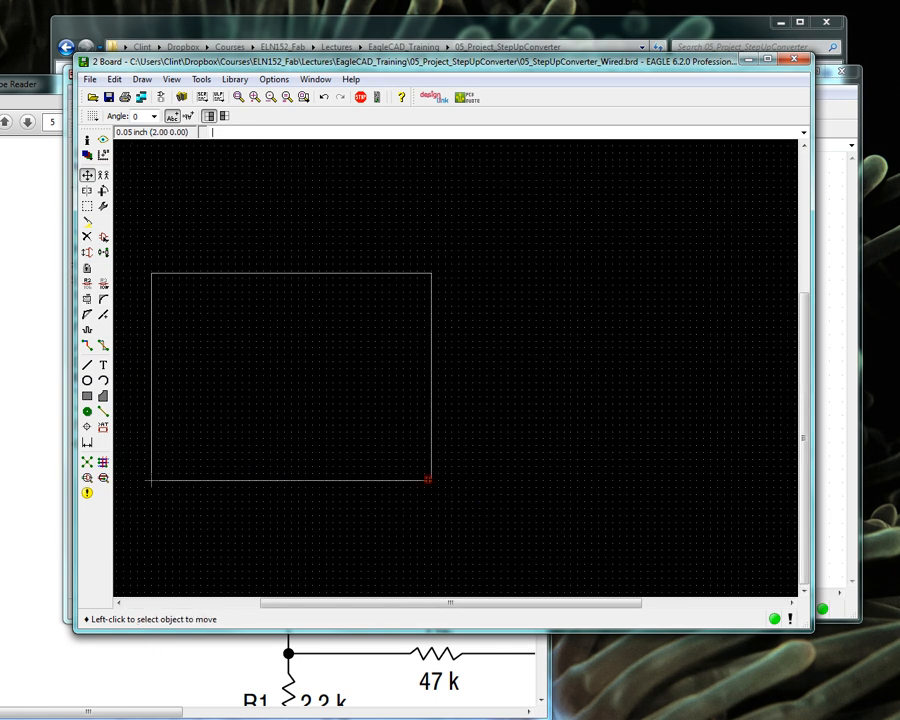
Pick up the VIN connector for moving by entering the command "move VIN".
{"action": "scroll", "coordinate": [647, 390], "scroll_direction": "down", "scroll_amount": 2}
{"action": "scroll", "coordinate": [527, 381], "scroll_direction": "up", "scroll_amount": 2}
{"action": "scroll", "coordinate": [525, 381], "scroll_direction": "down", "scroll_amount": 1}
{"action": "scroll", "coordinate": [480, 375], "scroll_direction": "up", "scroll_amount": 2}
{"action": "scroll", "coordinate": [677, 376], "scroll_direction": "down", "scroll_amount": 1}
{"action": "scroll", "coordinate": [454, 382], "scroll_direction": "up", "scroll_amount": 1}
{"action": "scroll", "coordinate": [725, 392], "scroll_direction": "down", "scroll_amount": 1}
{"action": "scroll", "coordinate": [538, 387], "scroll_direction": "up", "scroll_amount": 1}
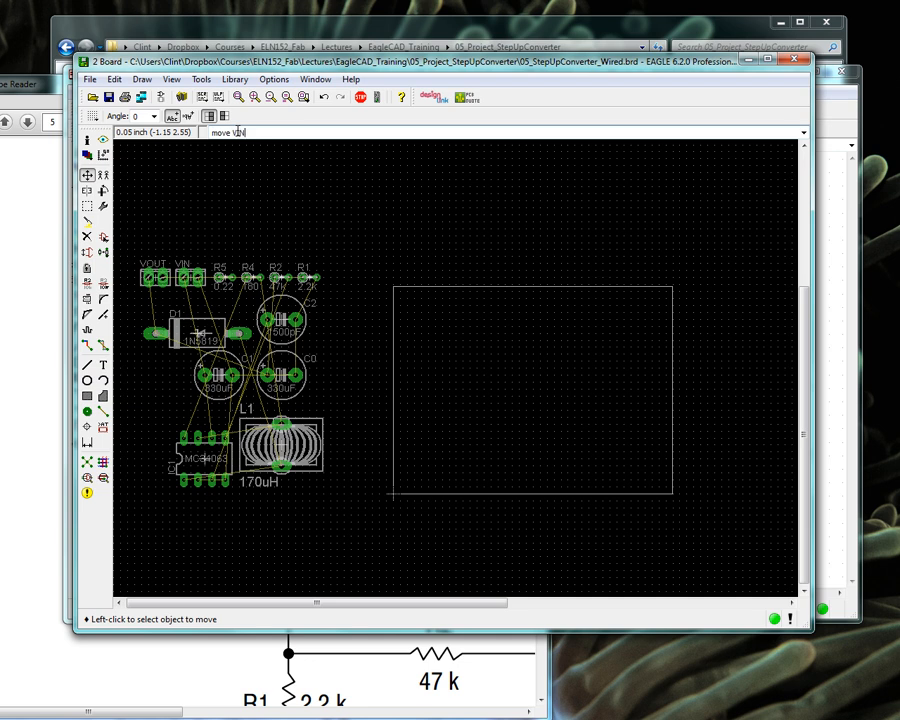
{"action": "key", "text": "Return"}
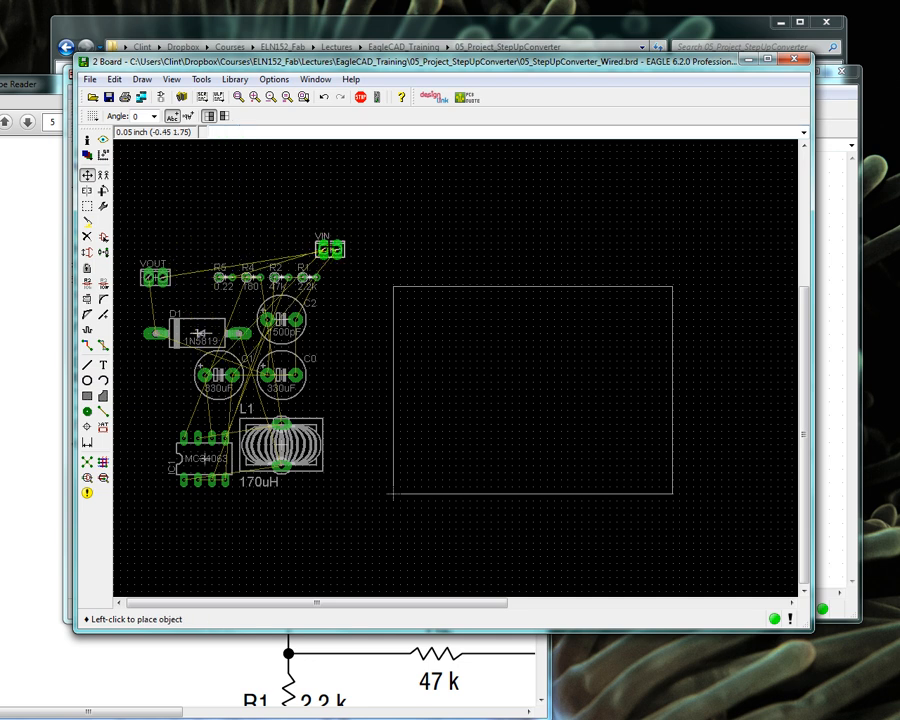
{"action": "left_click", "coordinate": [378, 277]}
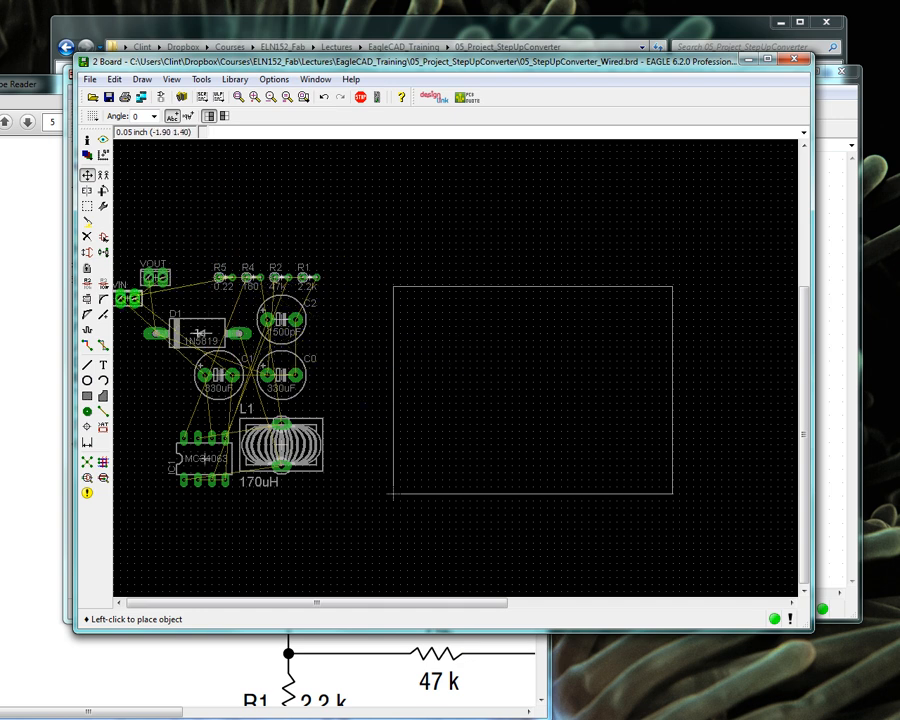
Arrange the schematic and board windows so the schematic's VIN connector stays in view beside the board.
{"action": "key", "text": "alt+Tab"}
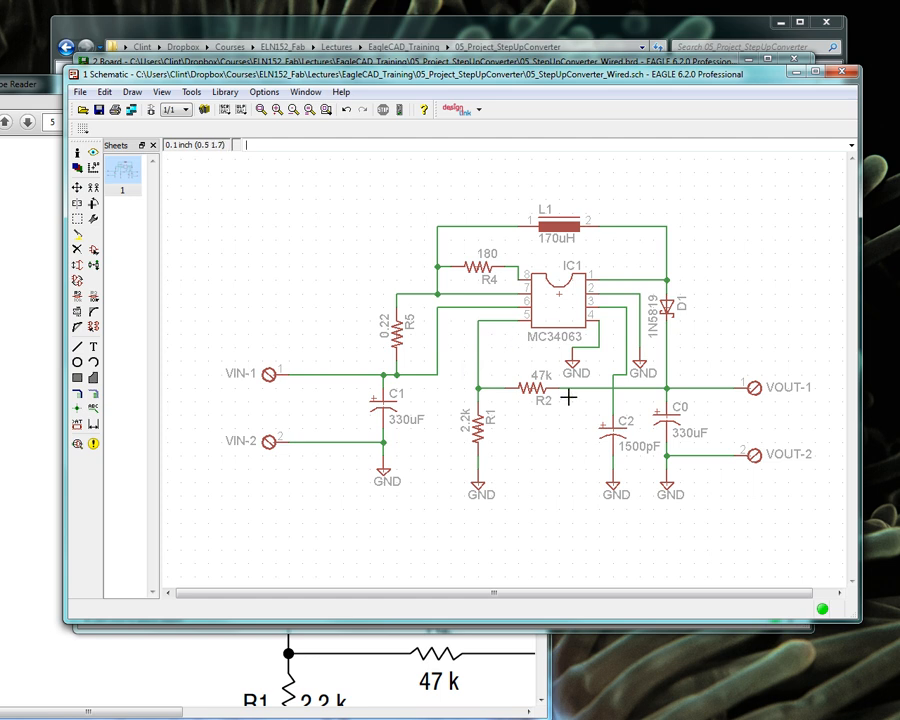
{"action": "left_click_drag", "start_coordinate": [712, 75], "coordinate": [497, 124]}
{"action": "left_click_drag", "start_coordinate": [645, 66], "coordinate": [712, 66]}
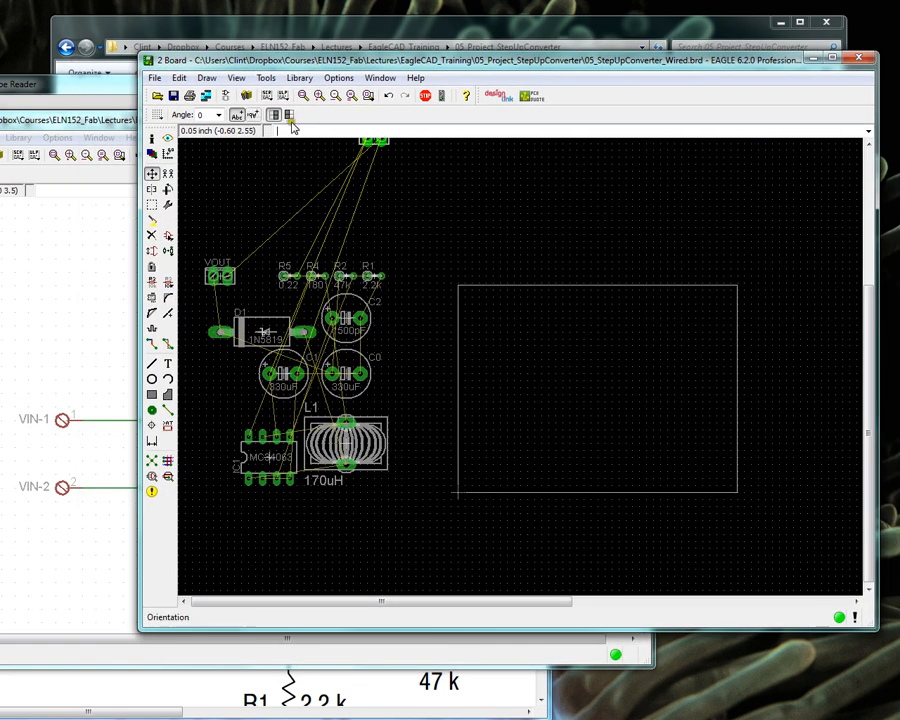
{"action": "left_click", "coordinate": [117, 133]}
{"action": "left_click", "coordinate": [230, 116]}
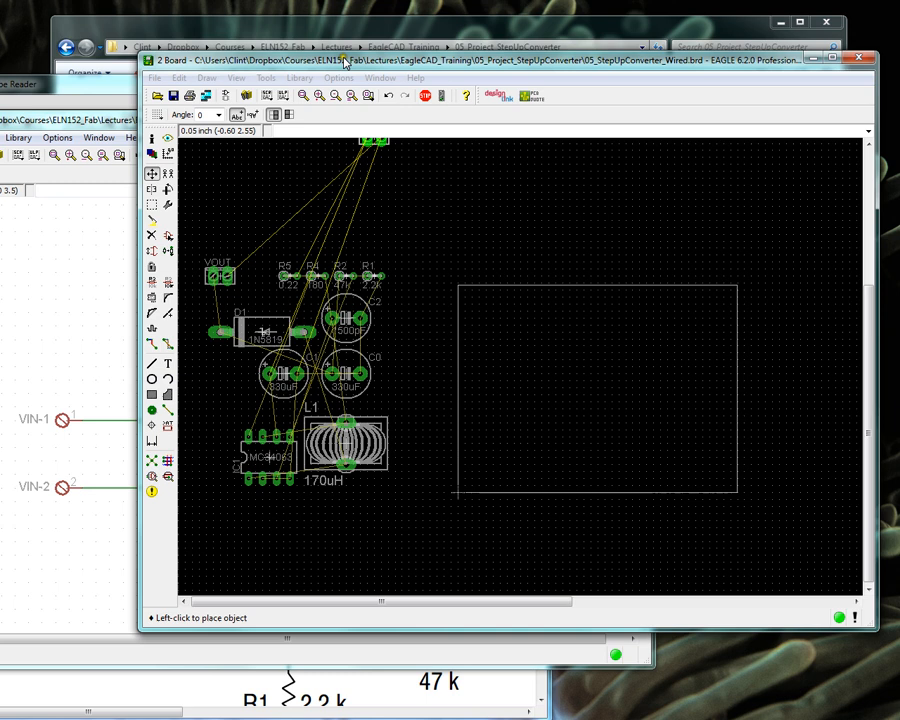
Rotate the VIN connector to 90 degrees and place it just inside the board's left edge at about (0.15 0.70).
{"action": "right_click", "coordinate": [485, 380]}
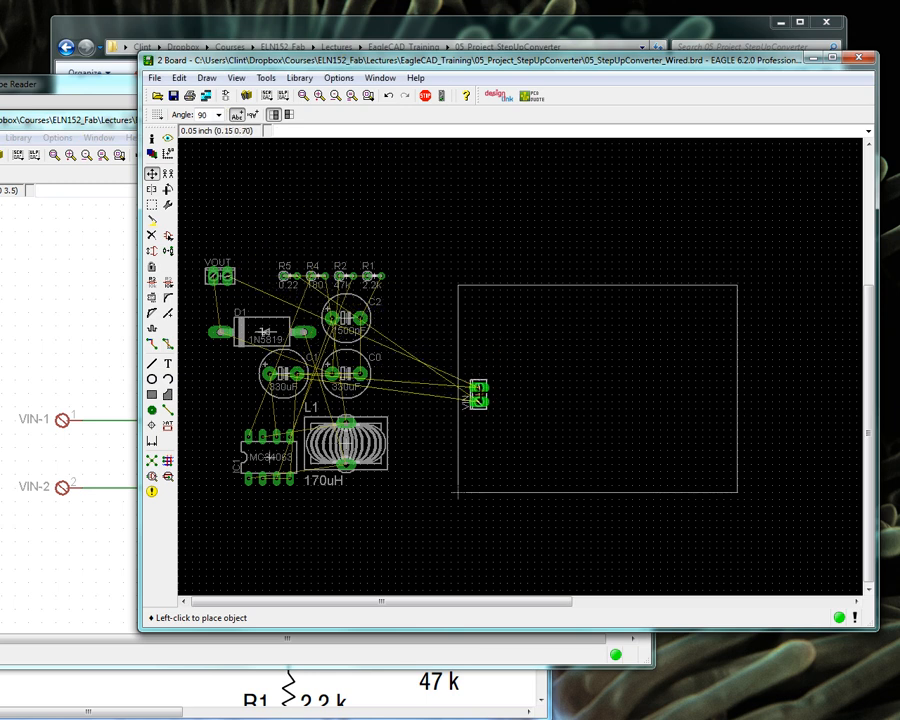
{"action": "left_click", "coordinate": [478, 395]}
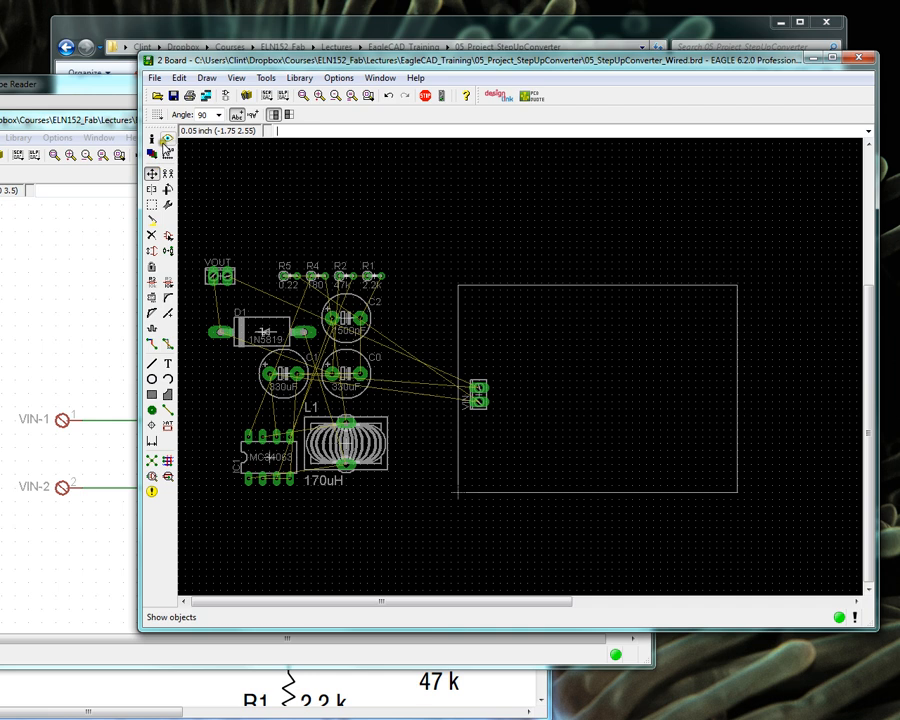
Highlight the signal on the upper pad of the VIN connector with the Show command.
{"action": "left_click", "coordinate": [168, 138]}
{"action": "scroll", "coordinate": [456, 396], "scroll_direction": "up", "scroll_amount": 2}
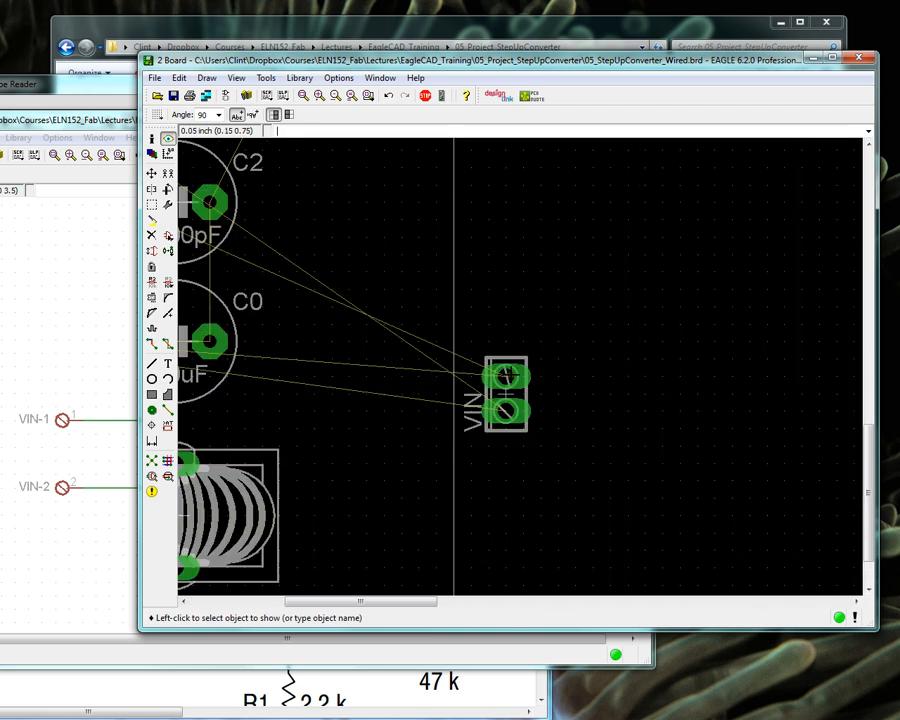
{"action": "left_click", "coordinate": [504, 376]}
{"action": "left_click", "coordinate": [504, 376]}
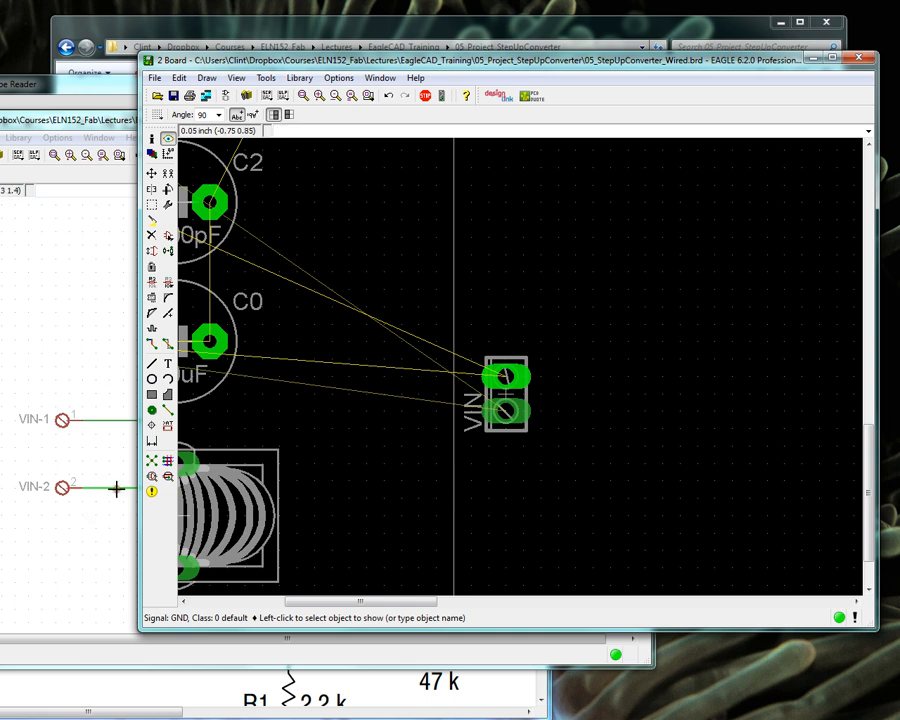
Minimize the datasheet window so only the schematic and board windows remain for comparison.
{"action": "left_click", "coordinate": [78, 80]}
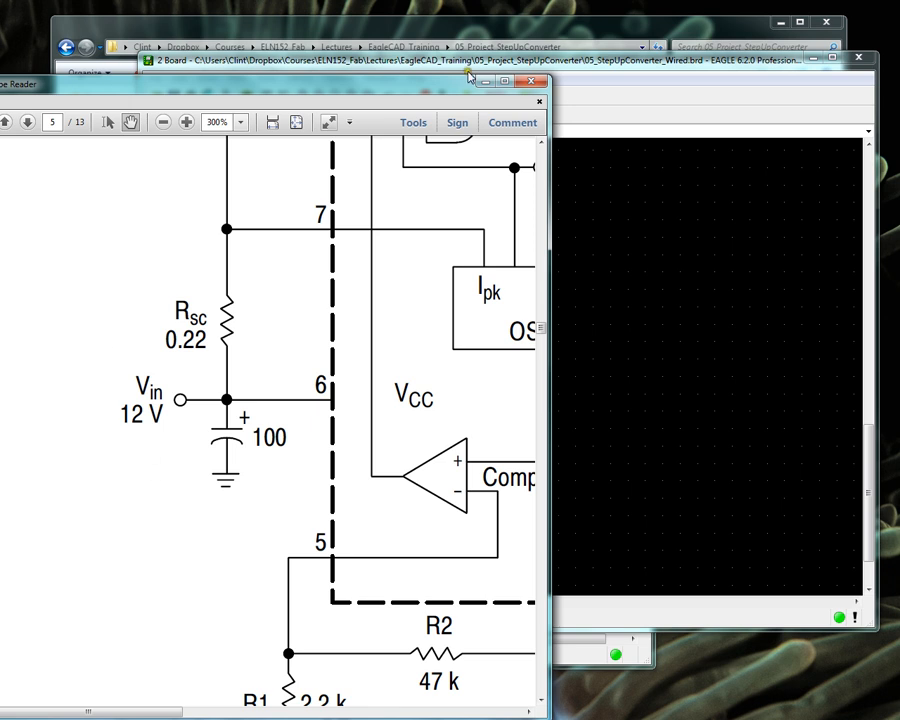
{"action": "left_click", "coordinate": [484, 81]}
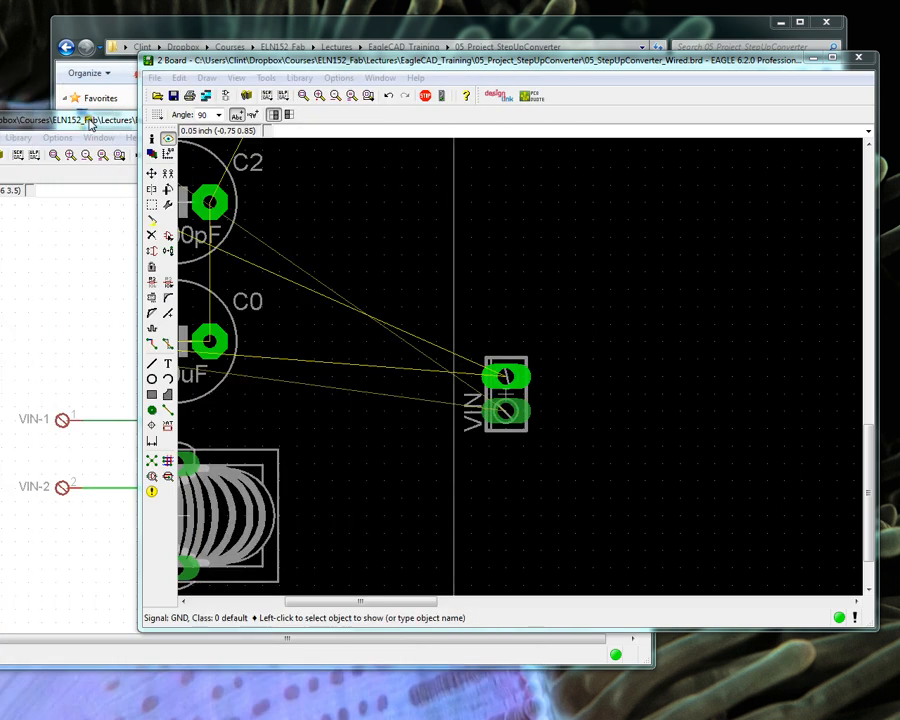
{"action": "left_click", "coordinate": [103, 168]}
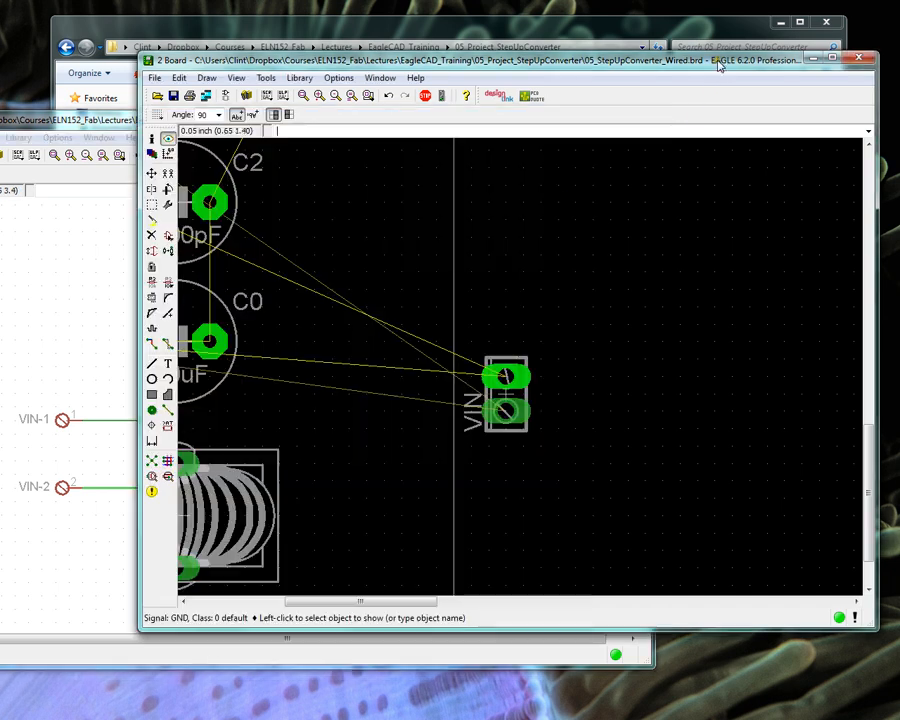
Rotate the VIN connector on the board to 270 degrees, keeping it at its position just inside the outline.
{"action": "left_click", "coordinate": [500, 58]}
{"action": "right_click", "coordinate": [507, 397]}
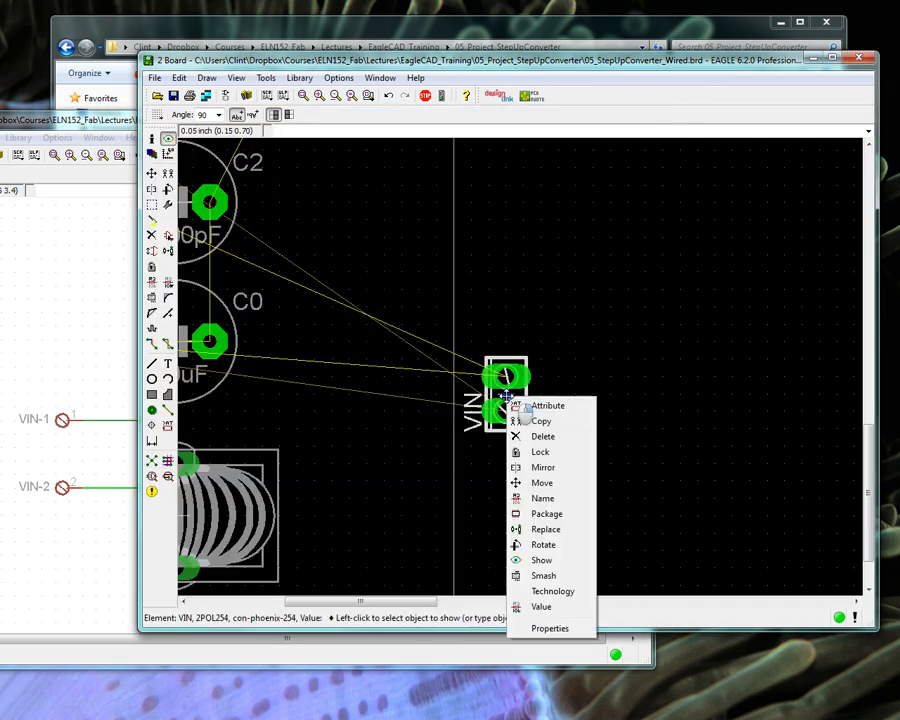
{"action": "left_click", "coordinate": [541, 483]}
{"action": "right_click", "coordinate": [508, 393]}
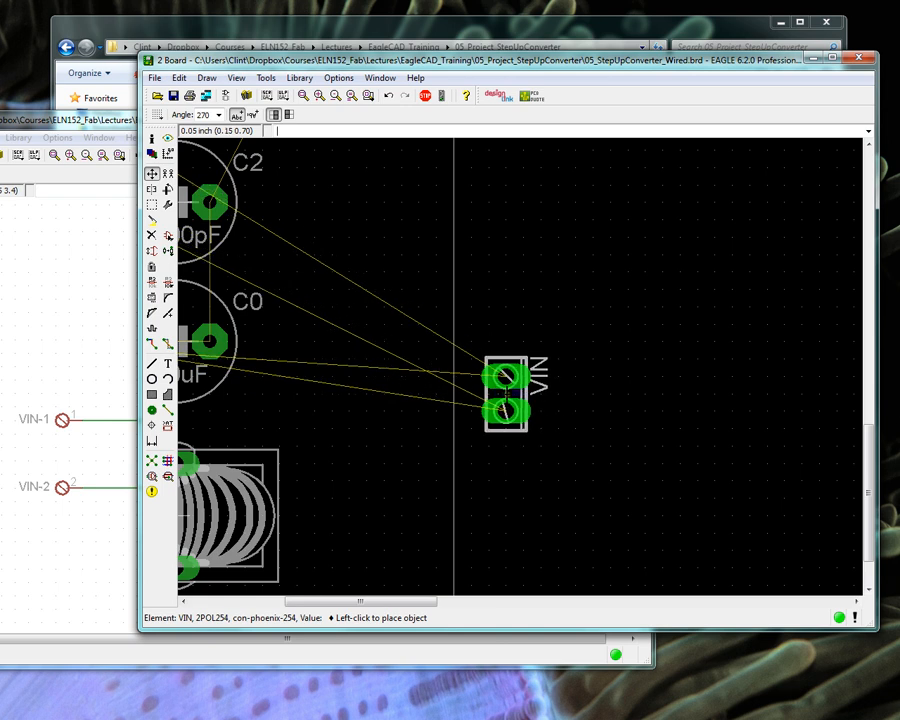
{"action": "left_click", "coordinate": [508, 393]}
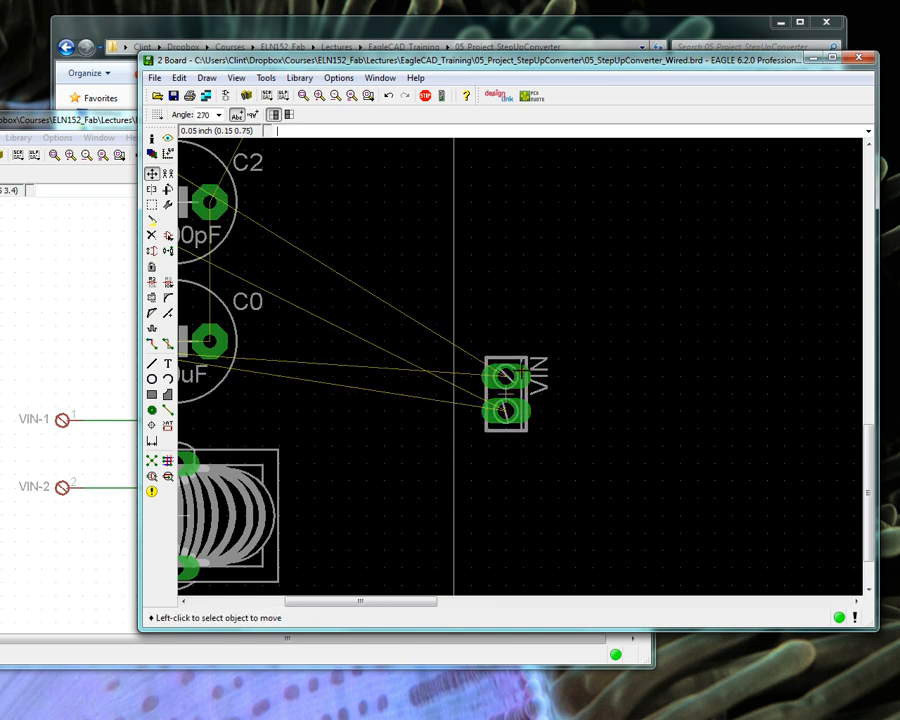
Highlight the VIN connector and the signal on its upper pad with the Show command to check the new orientation.
{"action": "left_click", "coordinate": [168, 138]}
{"action": "left_click", "coordinate": [525, 411]}
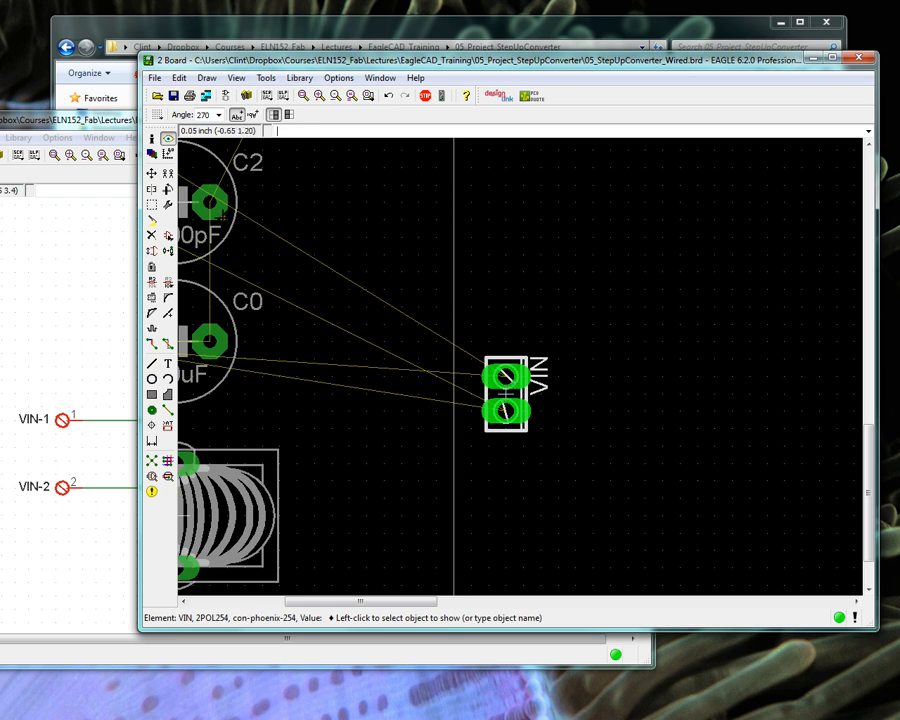
{"action": "left_click", "coordinate": [215, 201]}
{"action": "left_click", "coordinate": [215, 201]}
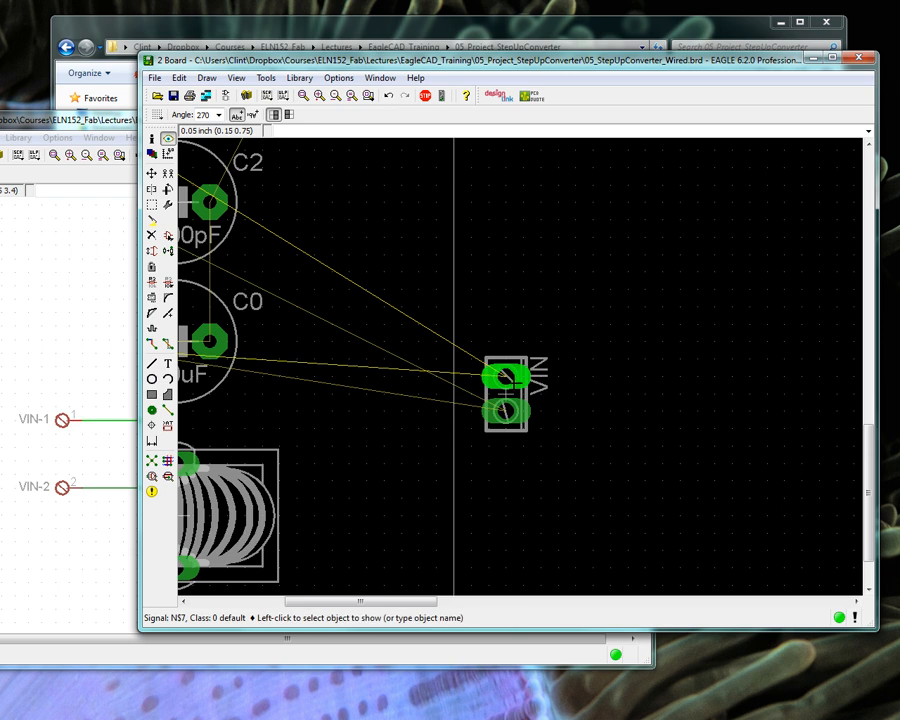
{"action": "scroll", "coordinate": [547, 376], "scroll_direction": "down", "scroll_amount": 1}
{"action": "scroll", "coordinate": [542, 378], "scroll_direction": "up", "scroll_amount": 1}
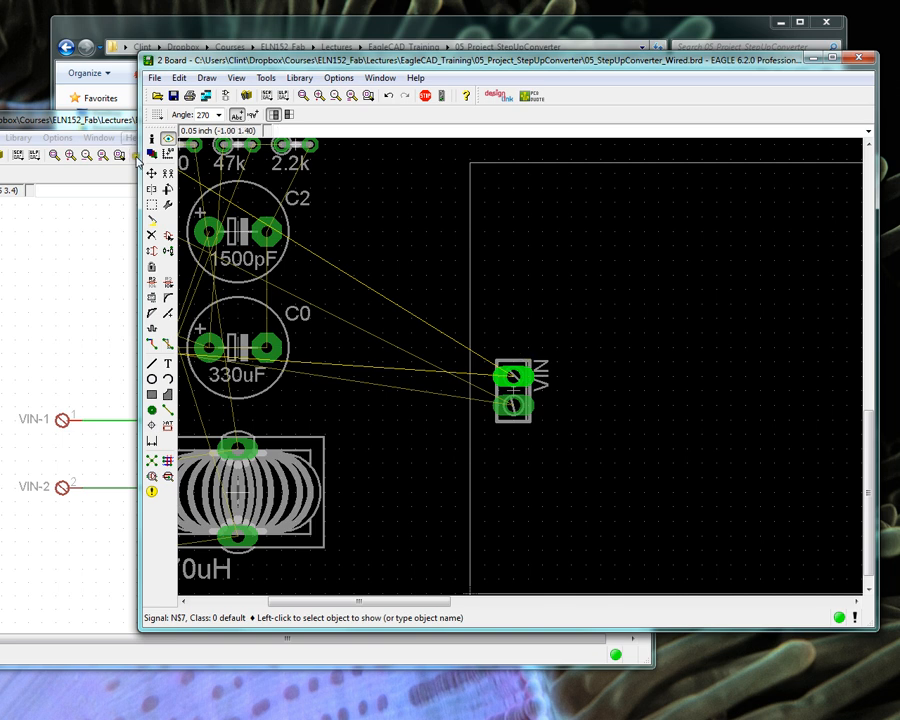
In the schematic, rename the net connected to VIN-1 as VIN through its properties.
{"action": "left_click", "coordinate": [110, 118]}
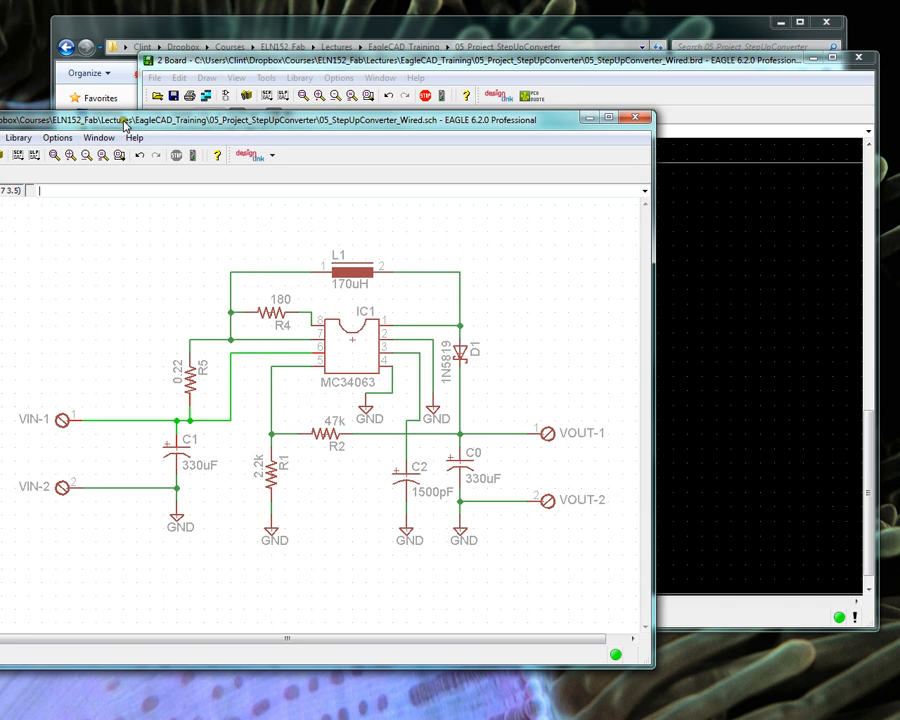
{"action": "right_click", "coordinate": [140, 420]}
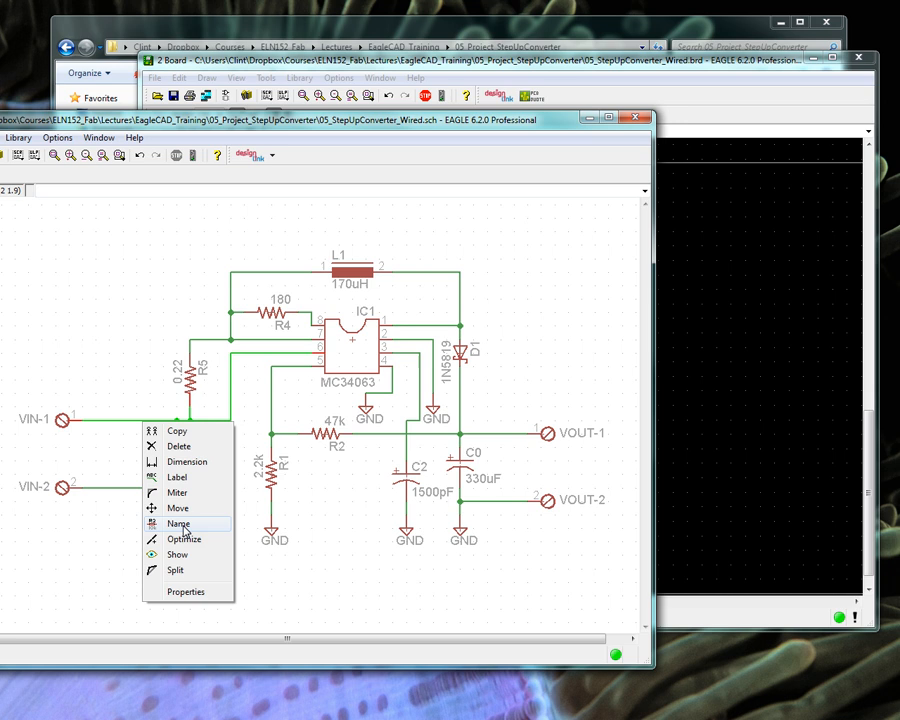
{"action": "left_click", "coordinate": [186, 591]}
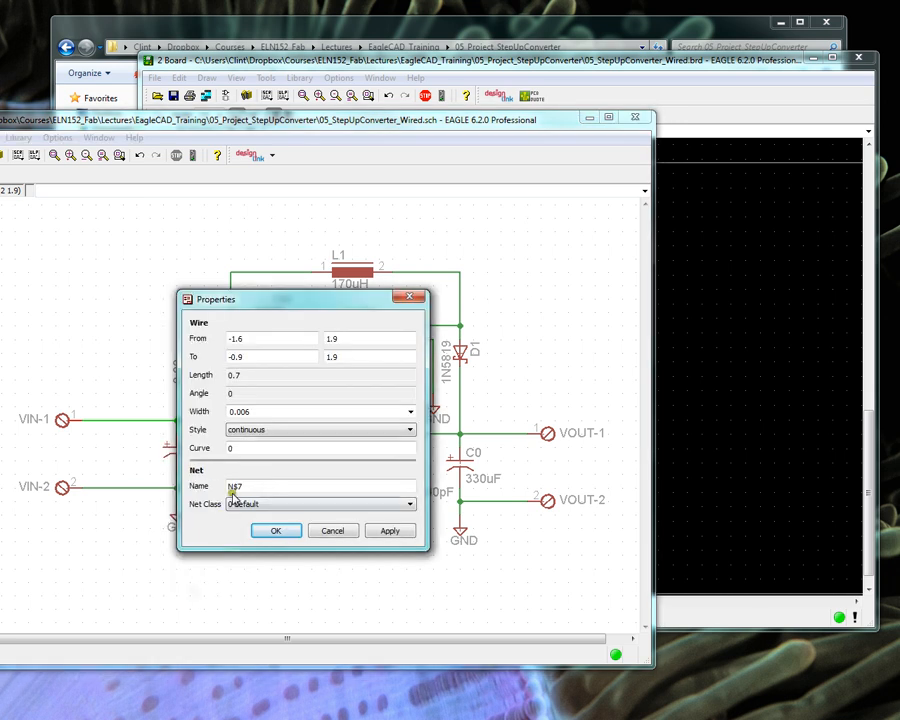
{"action": "double_click", "coordinate": [234, 486]}
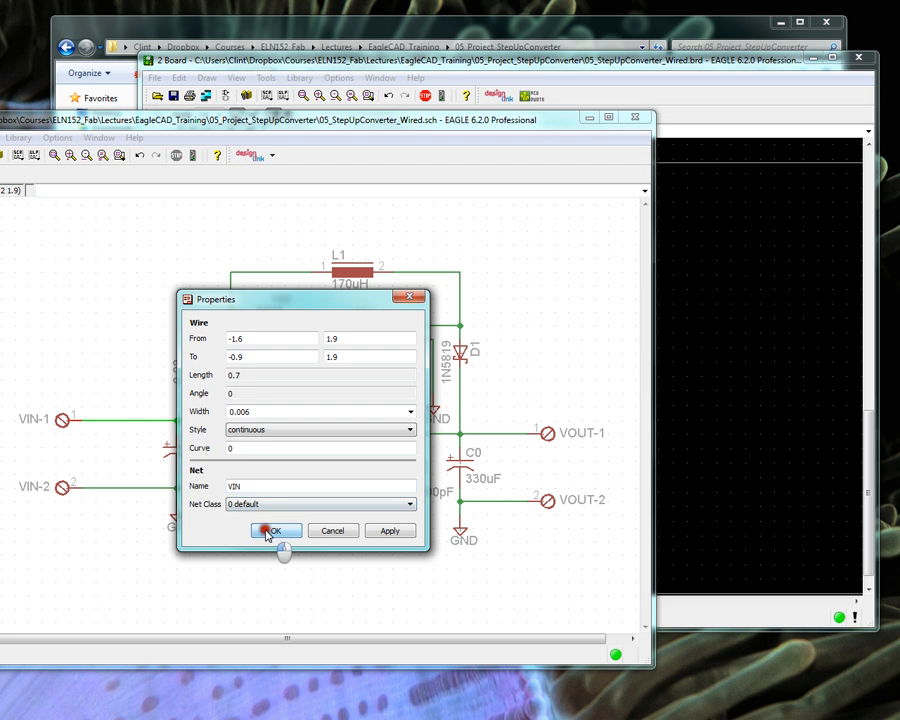
{"action": "left_click", "coordinate": [278, 530]}
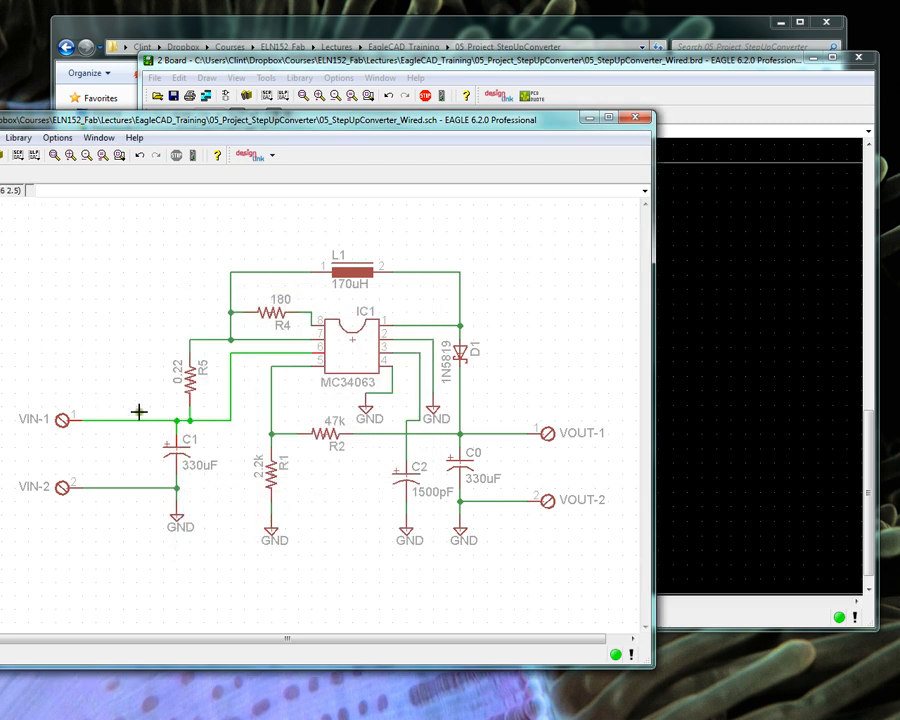
Check the signal name on the VIN connector's upper pad in the board with the Show command.
{"action": "left_click", "coordinate": [688, 64]}
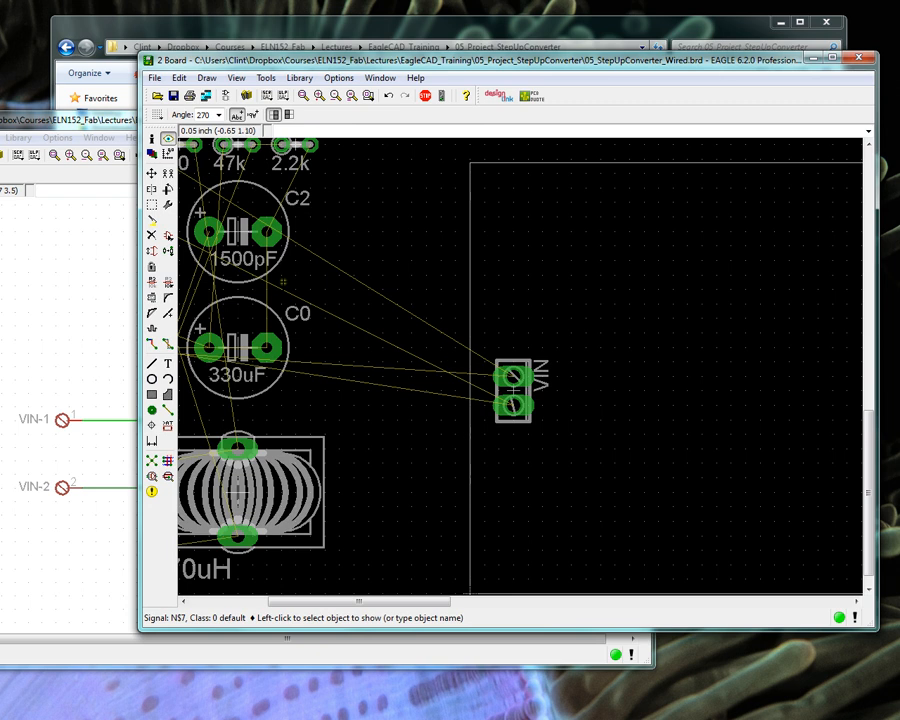
{"action": "left_click", "coordinate": [168, 140]}
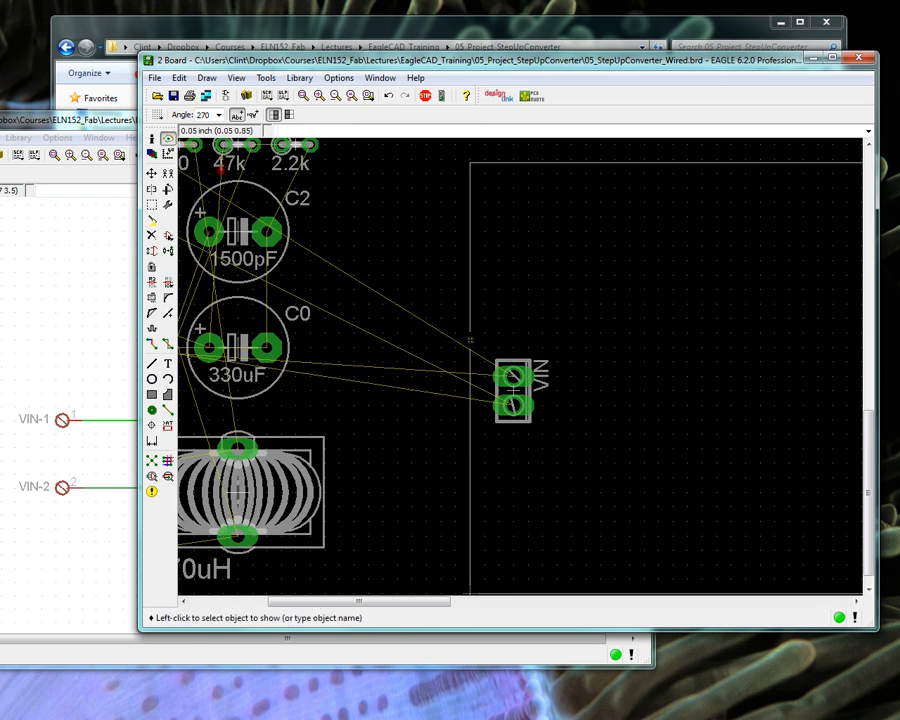
{"action": "left_click", "coordinate": [508, 375]}
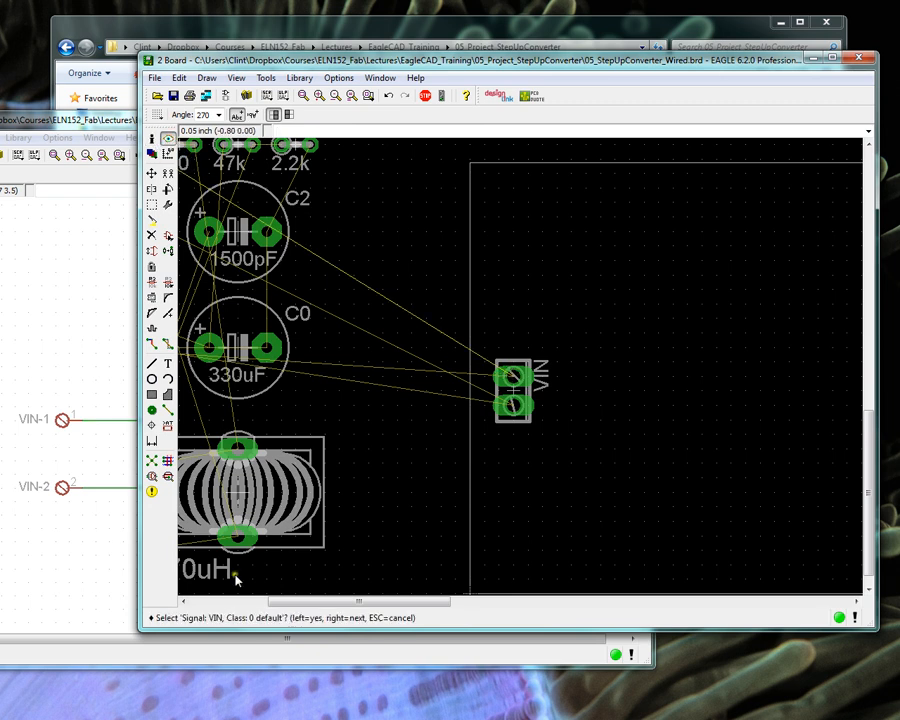
Bring the whole schematic into view and place a net label on the VIN net beside the VIN-1 pin.
{"action": "left_click", "coordinate": [102, 119]}
{"action": "left_click_drag", "start_coordinate": [124, 114], "coordinate": [204, 110]}
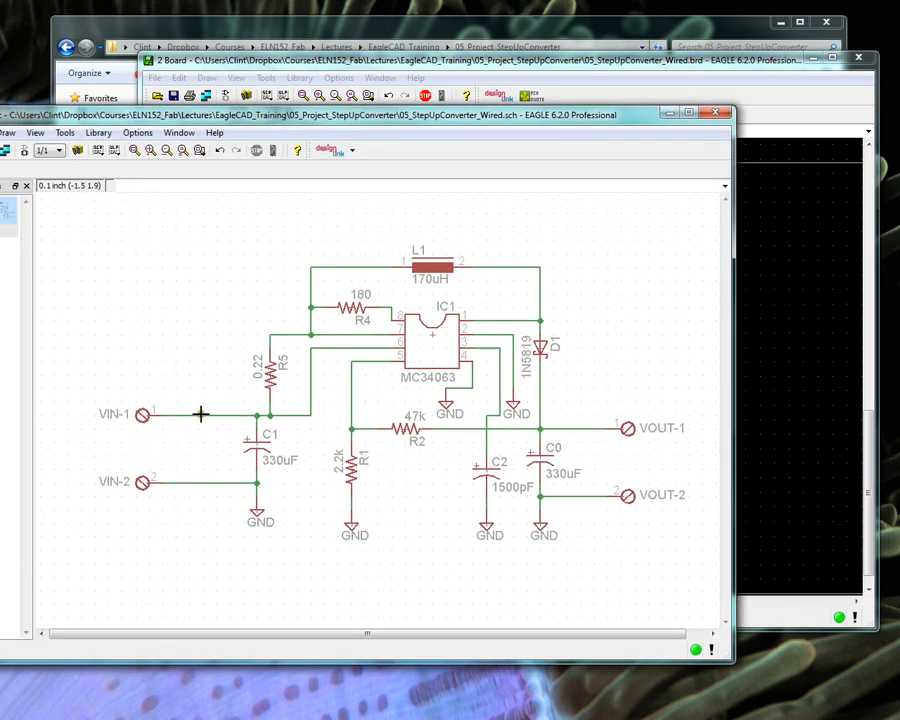
{"action": "left_click_drag", "start_coordinate": [53, 116], "coordinate": [133, 117]}
{"action": "left_click", "coordinate": [111, 132]}
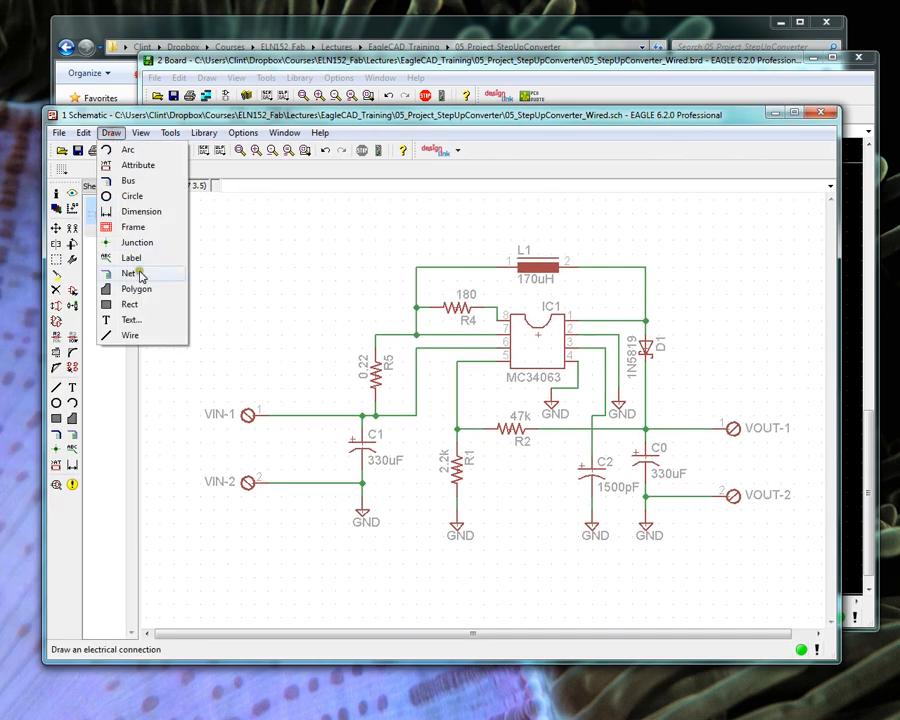
{"action": "left_click", "coordinate": [131, 258]}
{"action": "left_click", "coordinate": [297, 414]}
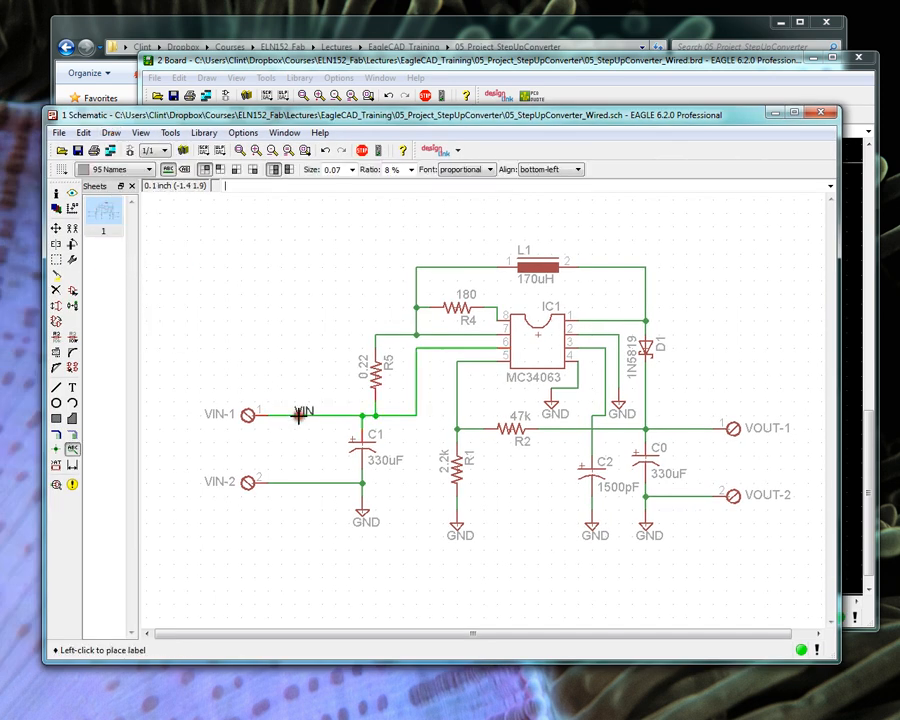
{"action": "left_click", "coordinate": [273, 417]}
{"action": "left_click", "coordinate": [70, 207]}
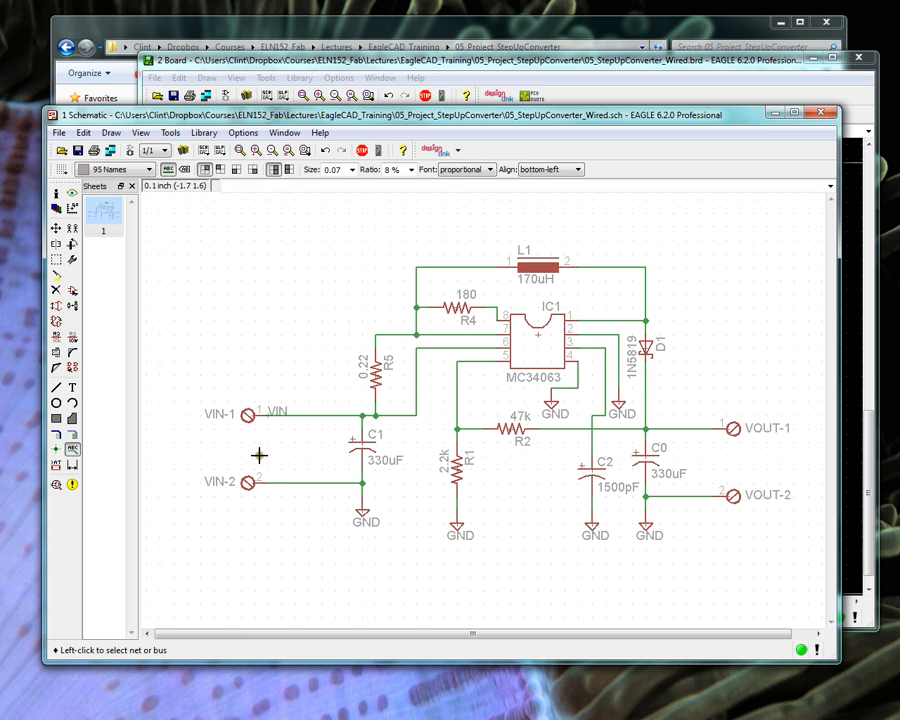
Rename the net connected to VOUT-1 as VOUT through its properties.
{"action": "right_click", "coordinate": [694, 429]}
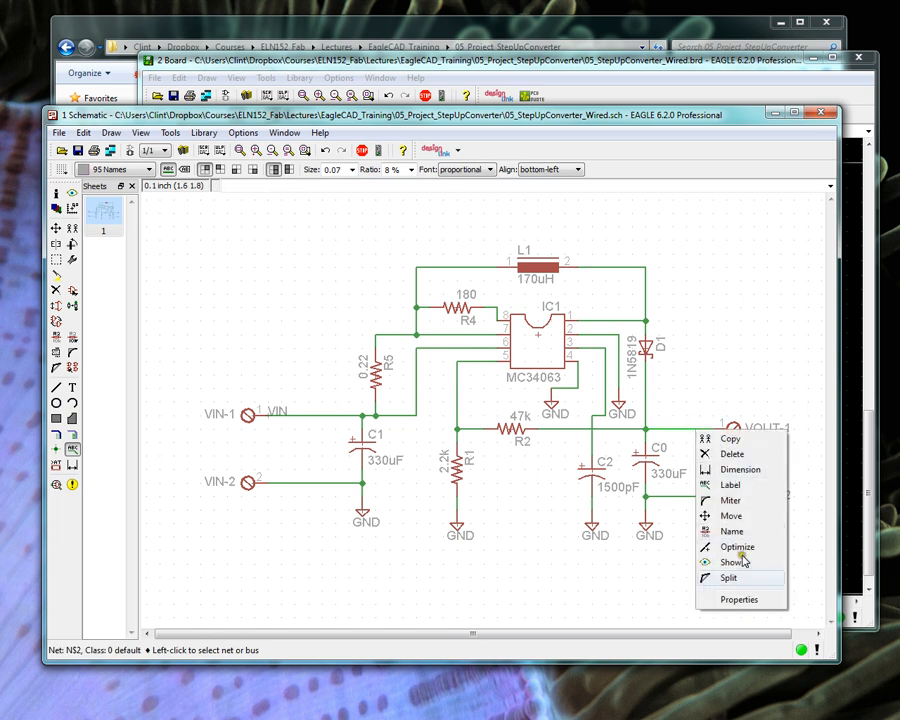
{"action": "left_click", "coordinate": [740, 600]}
{"action": "double_click", "coordinate": [446, 494]}
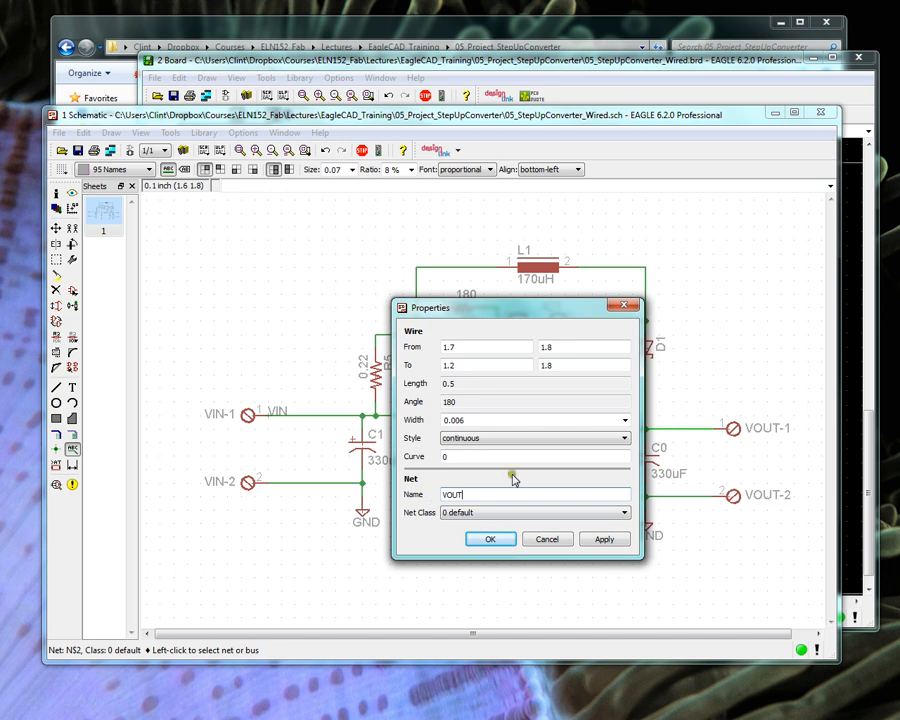
{"action": "left_click", "coordinate": [505, 538]}
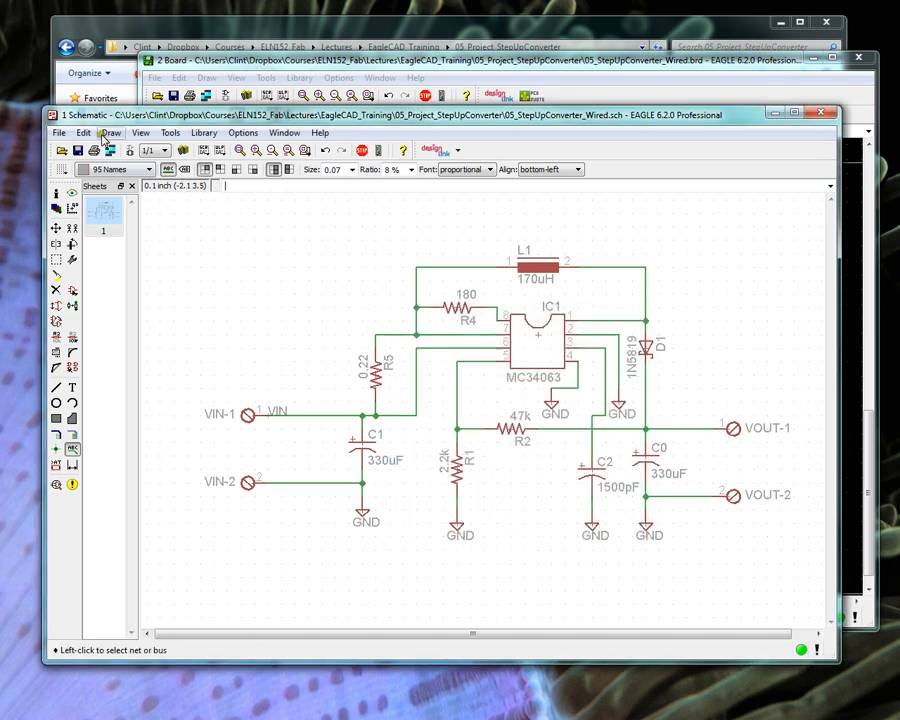
Place a net label on the VOUT net between the C0 junction and the VOUT-1 pin.
{"action": "left_click", "coordinate": [84, 133]}
{"action": "mouse_move", "coordinate": [110, 136]}
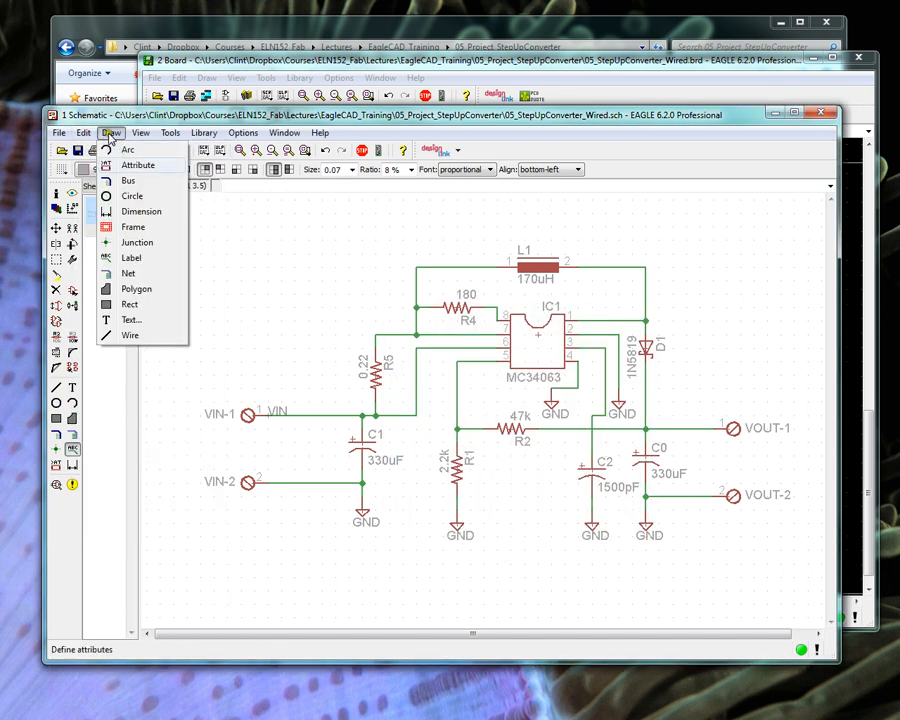
{"action": "left_click", "coordinate": [126, 258]}
{"action": "left_click", "coordinate": [704, 428]}
{"action": "left_click", "coordinate": [675, 430]}
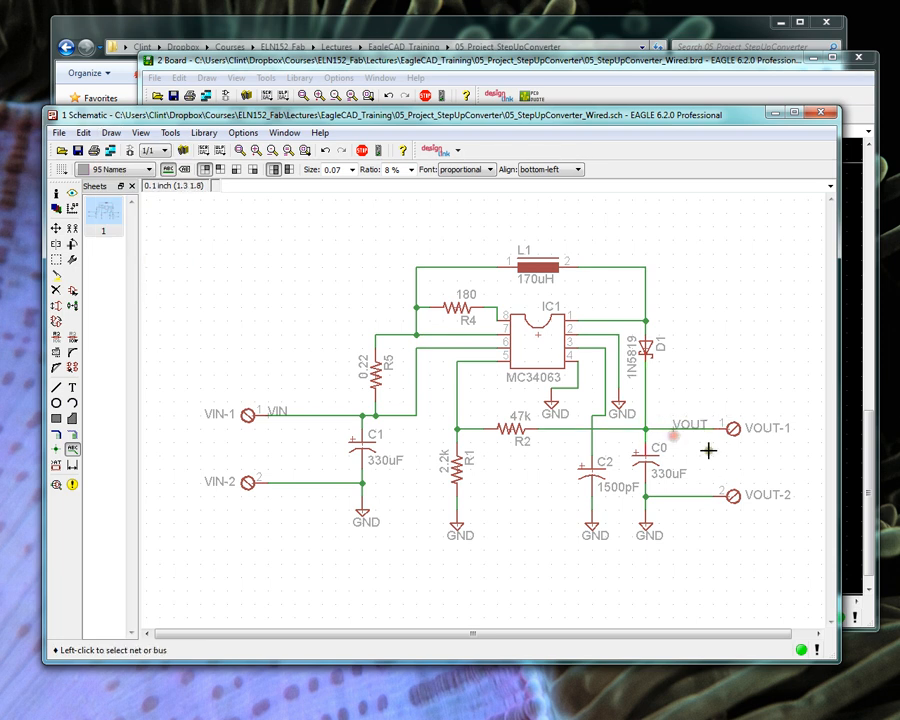
Move the schematic window aside, check the circuit around the input, and return to the board layout.
{"action": "left_click_drag", "start_coordinate": [676, 121], "coordinate": [505, 132]}
{"action": "left_click", "coordinate": [412, 64]}
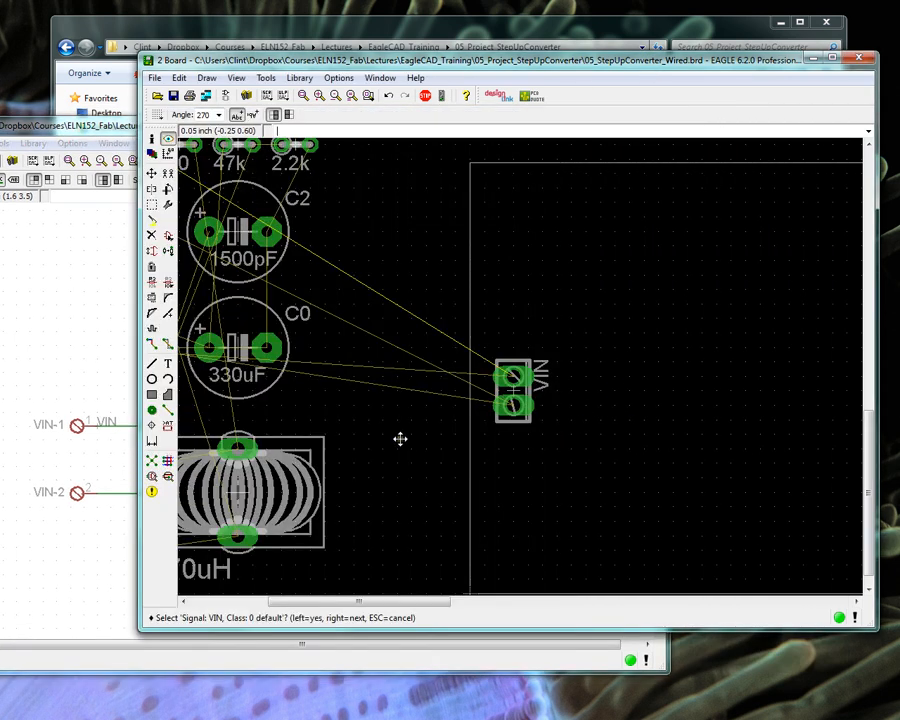
{"action": "left_click", "coordinate": [101, 131]}
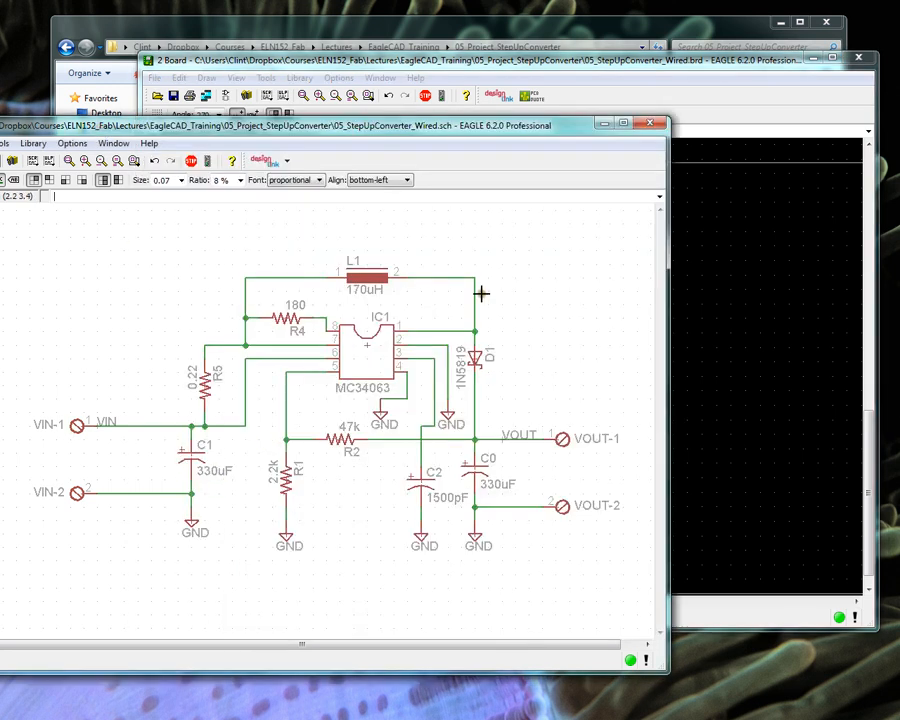
{"action": "left_click", "coordinate": [749, 72]}
Pick up capacitor C1 with the Move command and rotate it to 270 degrees inside the outline beside the VIN connector.
{"action": "scroll", "coordinate": [350, 372], "scroll_direction": "down", "scroll_amount": 5}
{"action": "scroll", "coordinate": [408, 358], "scroll_direction": "up", "scroll_amount": 6}
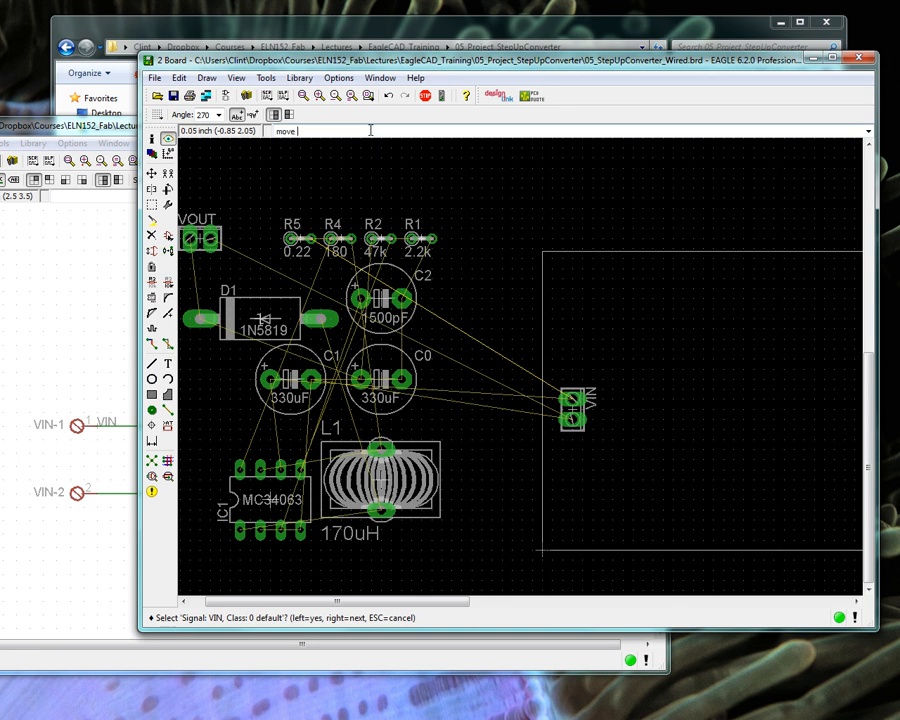
{"action": "key", "text": "Return"}
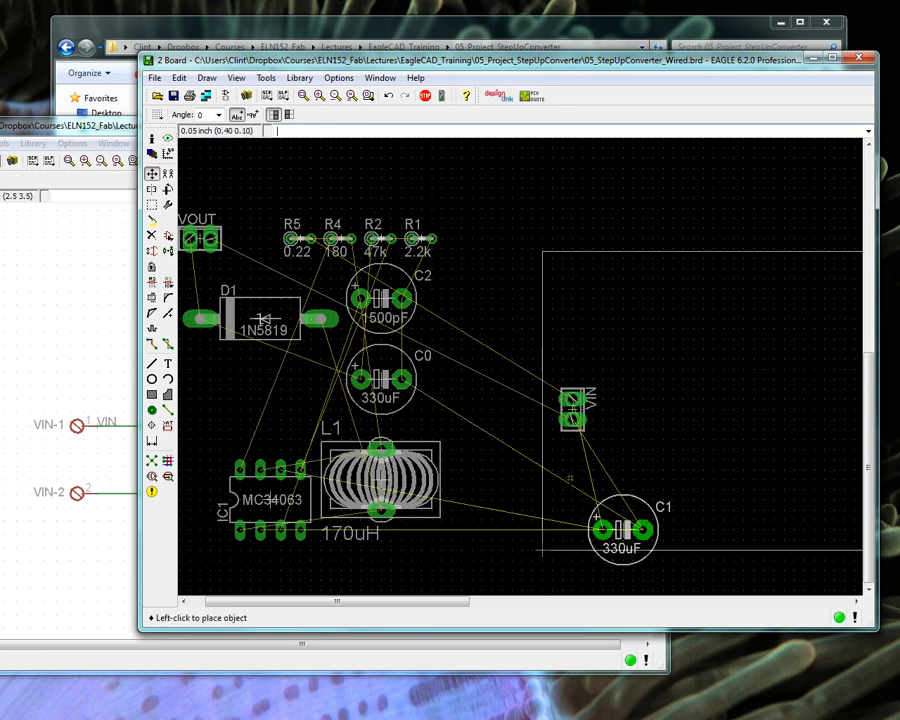
{"action": "scroll", "coordinate": [556, 394], "scroll_direction": "down", "scroll_amount": 3}
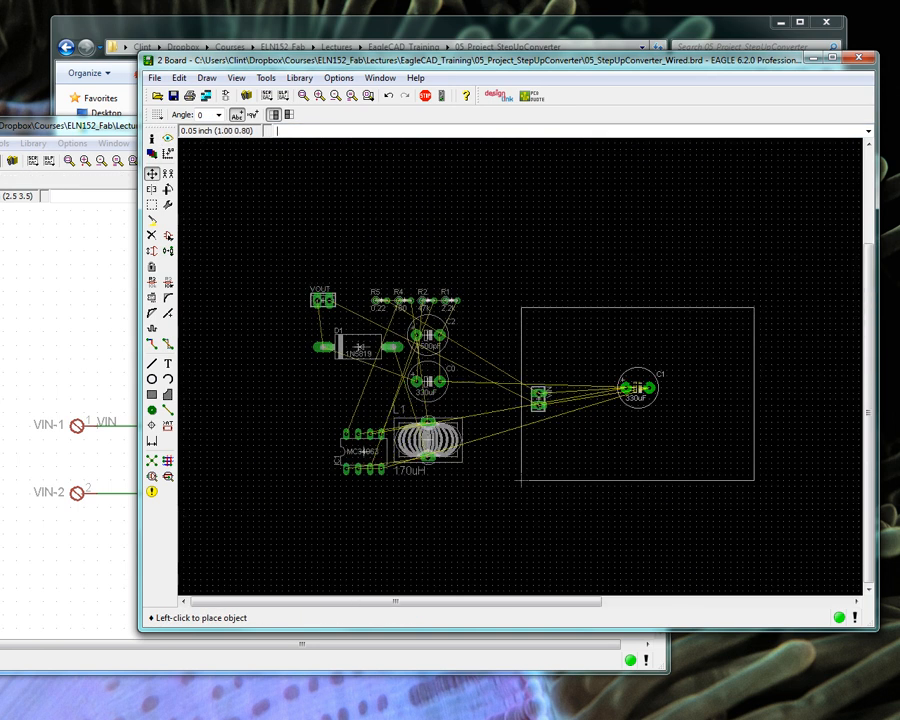
{"action": "scroll", "coordinate": [632, 380], "scroll_direction": "up", "scroll_amount": 3}
{"action": "right_click", "coordinate": [570, 413]}
{"action": "right_click", "coordinate": [570, 413]}
{"action": "right_click", "coordinate": [570, 413]}
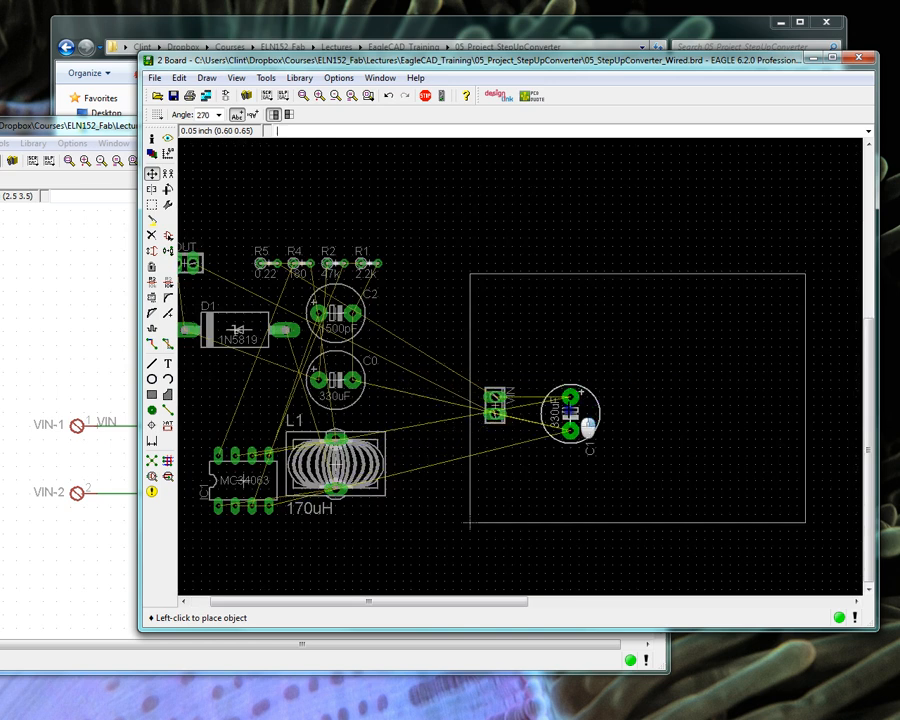
Compare C1's orientation at 90 and 270 degrees and place it at 270 degrees beside the VIN connector.
{"action": "scroll", "coordinate": [563, 406], "scroll_direction": "up", "scroll_amount": 2}
{"action": "scroll", "coordinate": [540, 408], "scroll_direction": "up", "scroll_amount": 3}
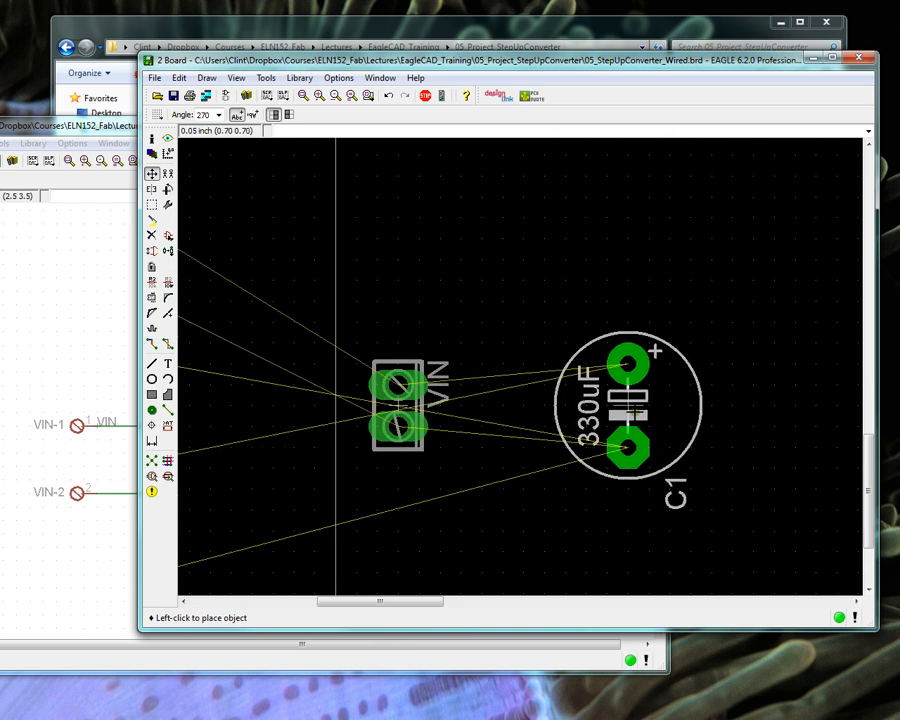
{"action": "right_click", "coordinate": [632, 410]}
{"action": "right_click", "coordinate": [632, 410]}
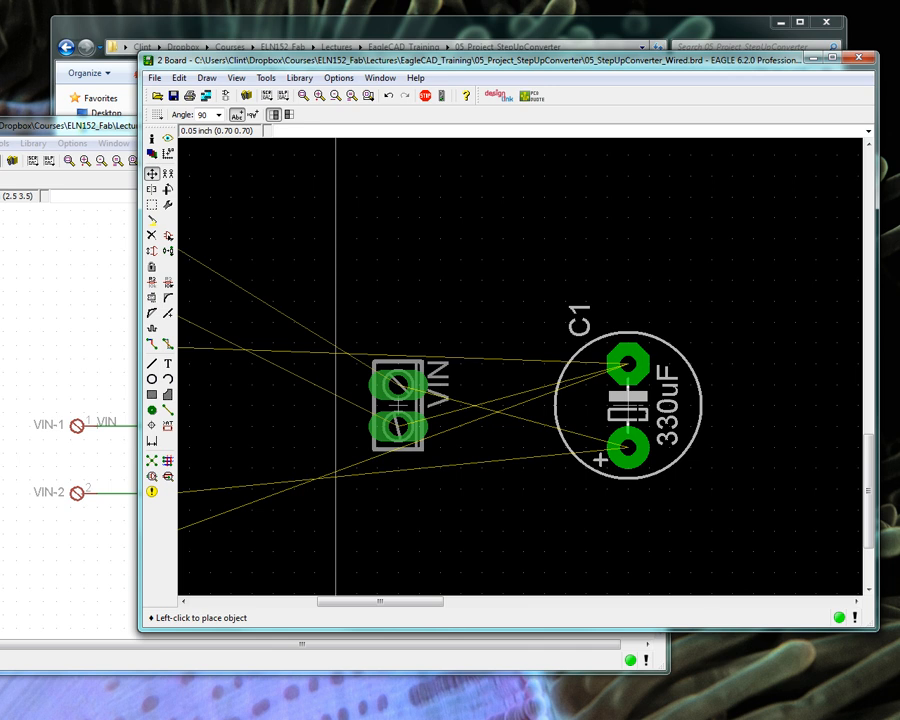
{"action": "right_click", "coordinate": [632, 410]}
{"action": "right_click", "coordinate": [632, 410]}
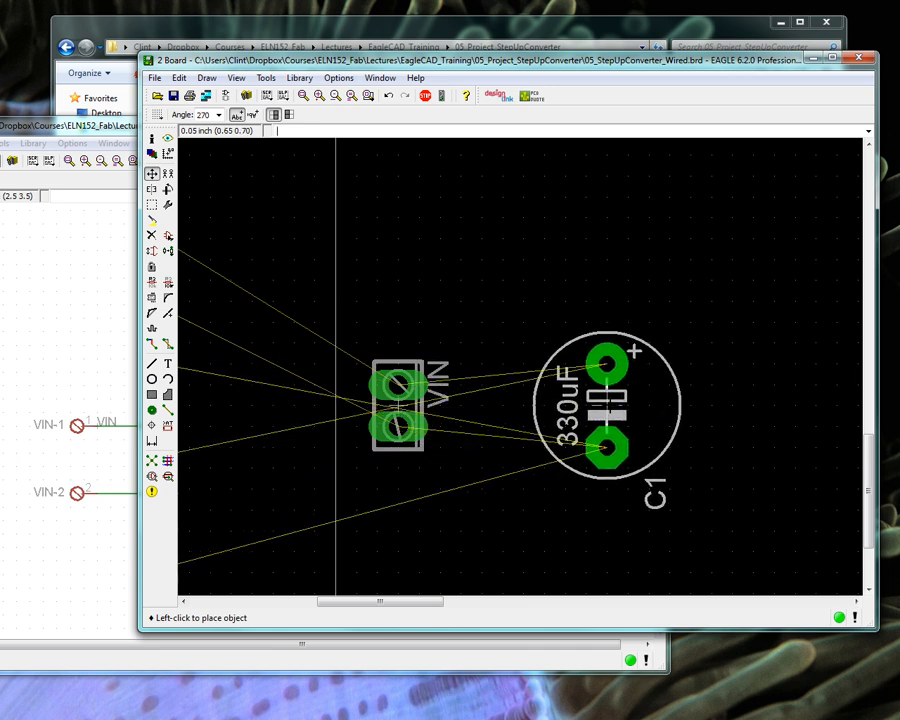
{"action": "left_click", "coordinate": [607, 404]}
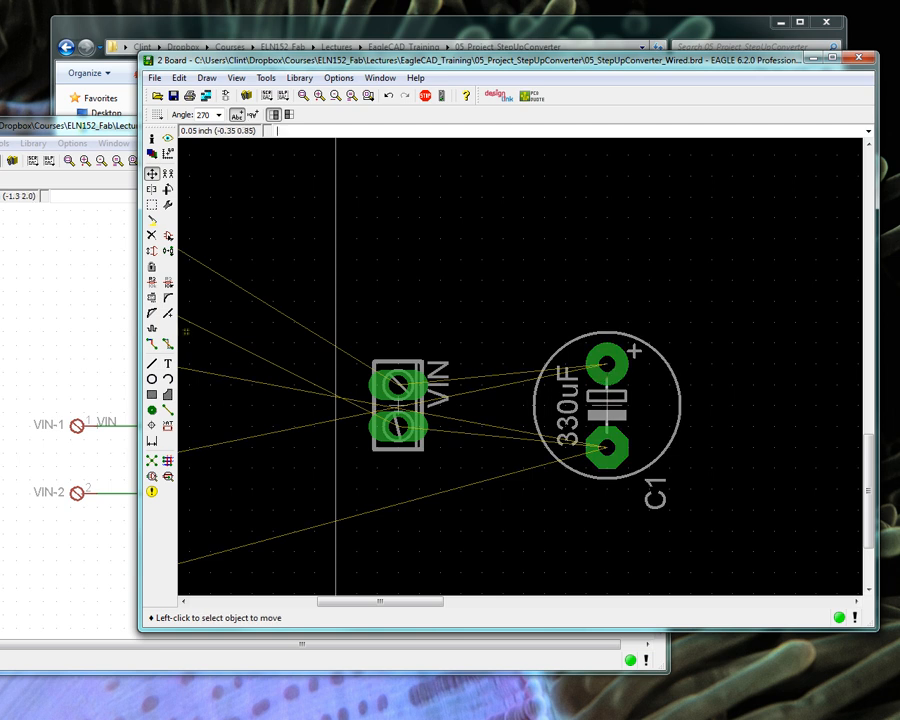
Highlight the VIN signal with Show from C1's positive pad and recalculate the airwires with Ratsnest.
{"action": "left_click", "coordinate": [168, 139]}
{"action": "left_click", "coordinate": [609, 364]}
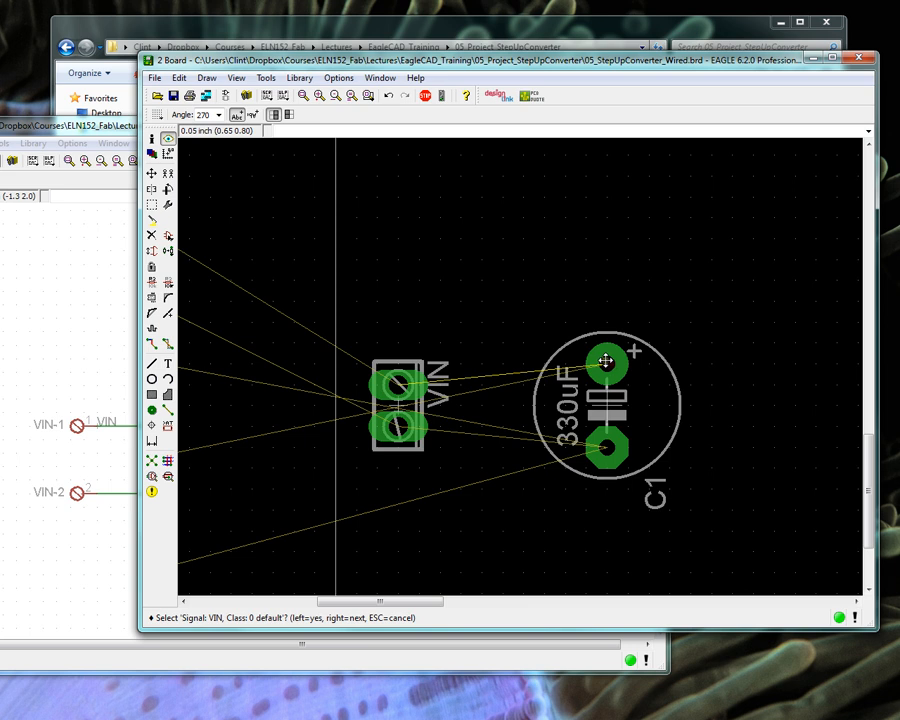
{"action": "left_click", "coordinate": [605, 363]}
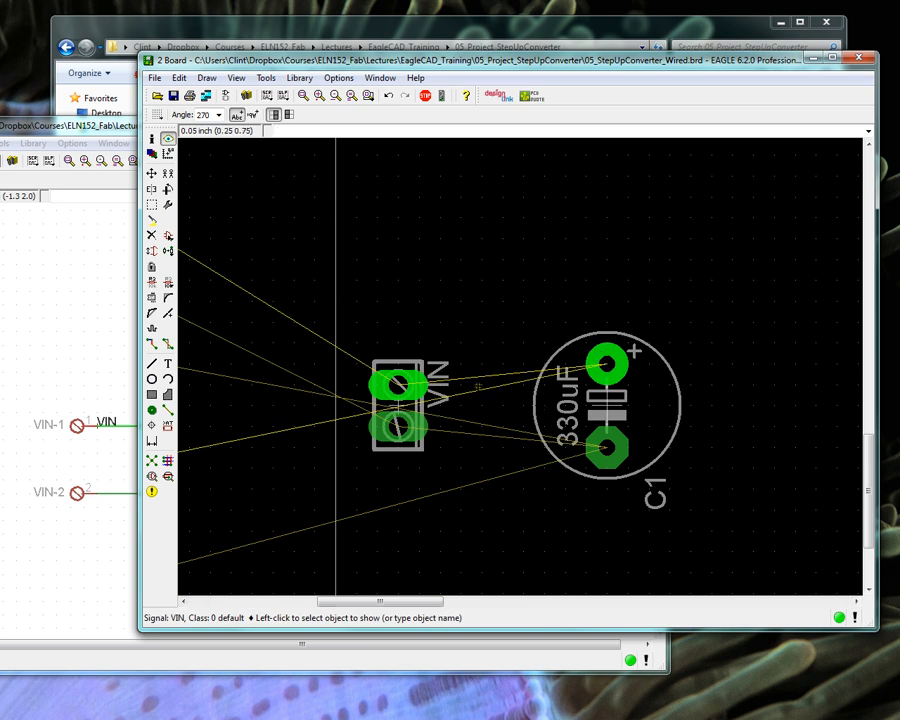
{"action": "left_click", "coordinate": [152, 461]}
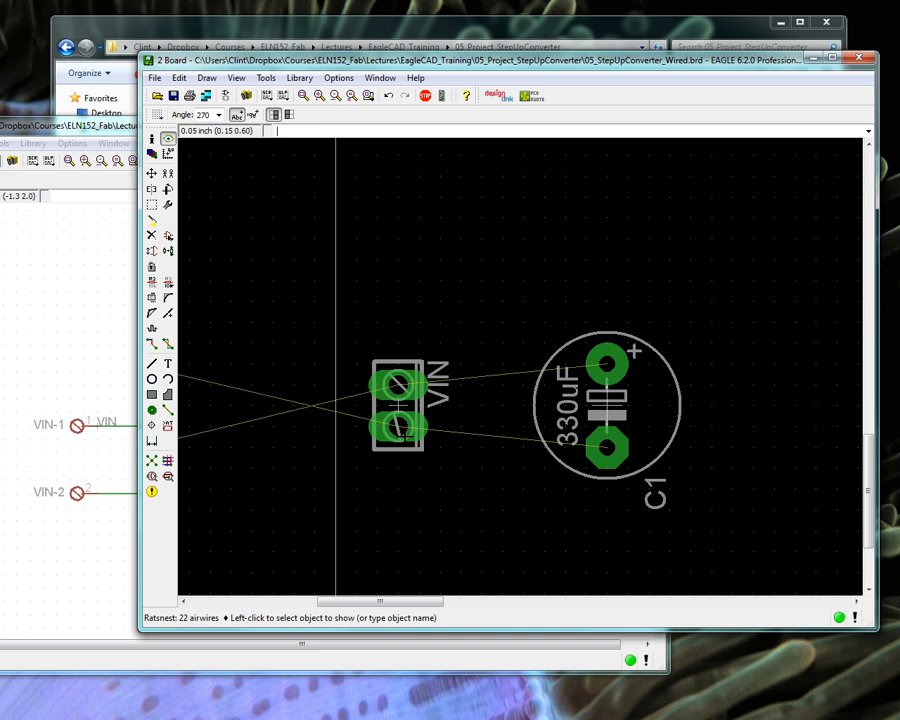
{"action": "scroll", "coordinate": [416, 427], "scroll_direction": "down", "scroll_amount": 5}
{"action": "scroll", "coordinate": [311, 402], "scroll_direction": "up", "scroll_amount": 3}
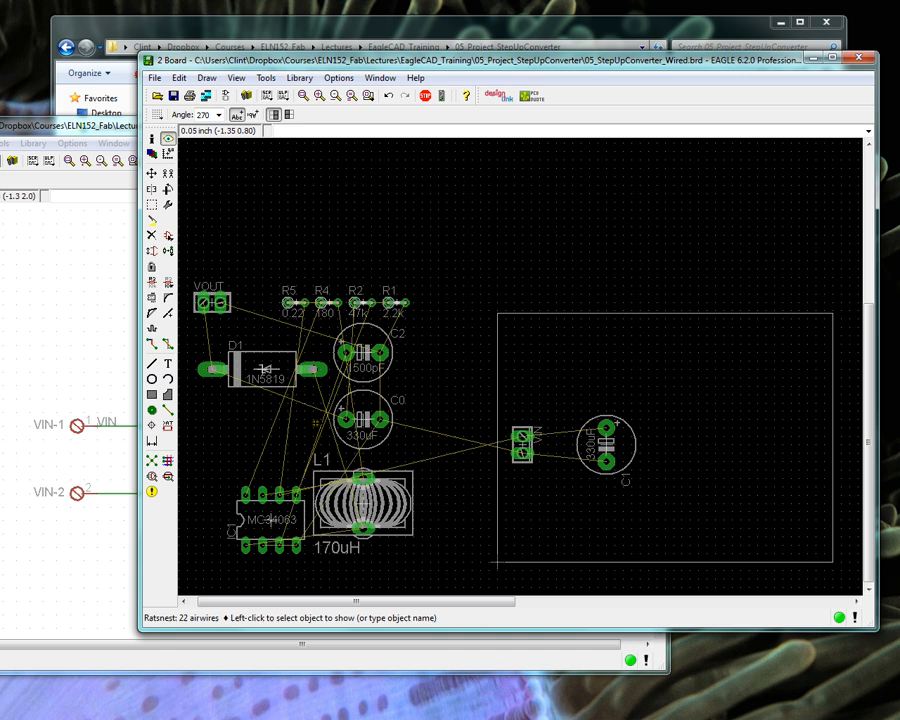
Consult the schematic for the next part, then move IC1 inside the outline, on the far side of C1 from the VIN connector.
{"action": "left_click", "coordinate": [109, 124]}
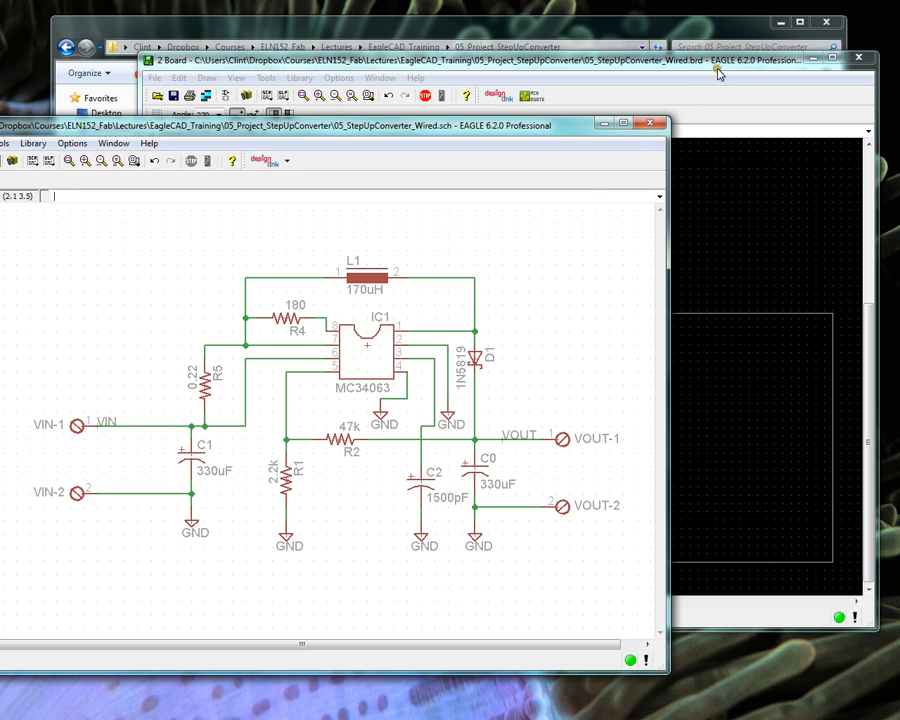
{"action": "left_click", "coordinate": [505, 58]}
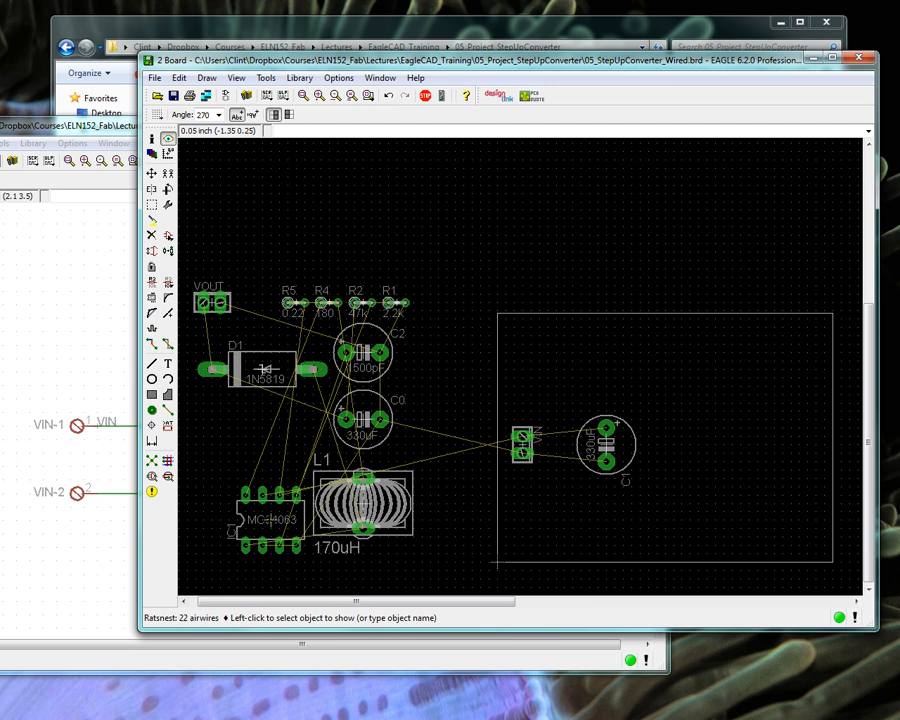
{"action": "right_click", "coordinate": [270, 520]}
{"action": "left_click", "coordinate": [306, 366]}
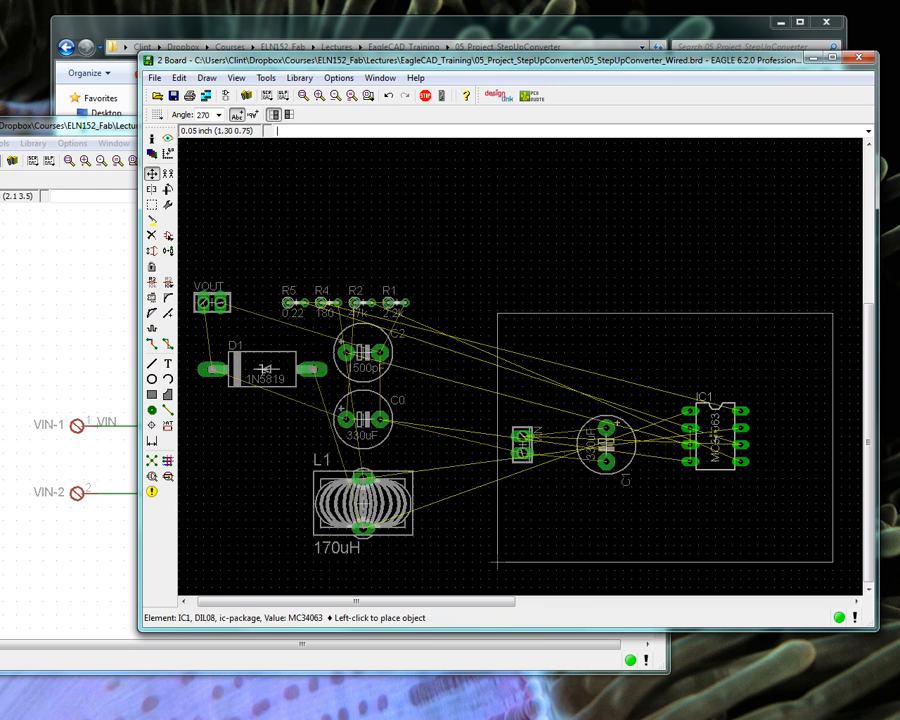
{"action": "left_click", "coordinate": [709, 428]}
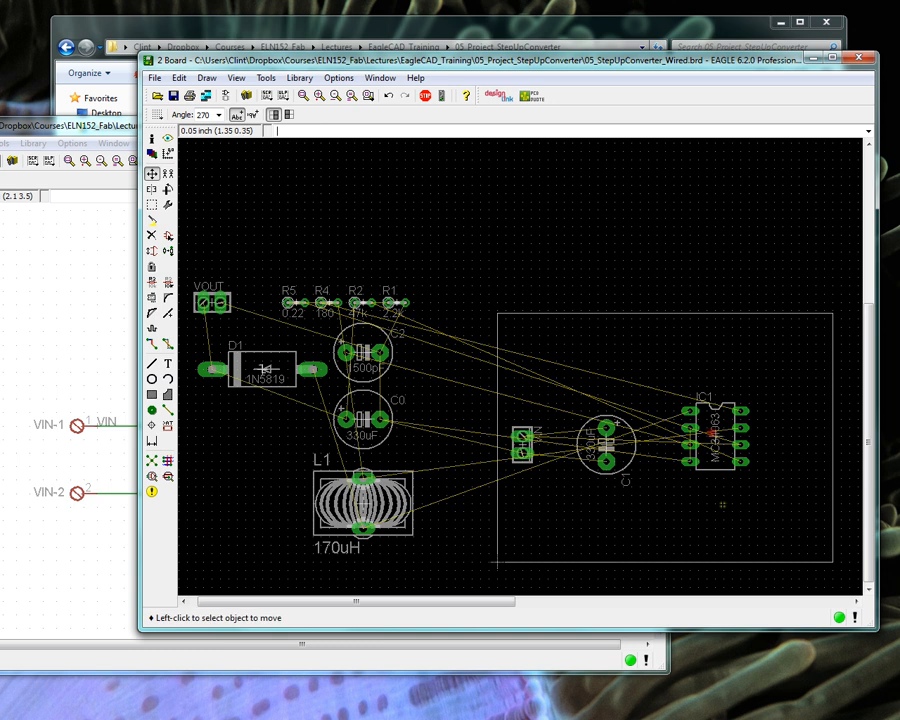
Examine IC1's pads and airwires on the board and compare them with its pin connections in the schematic.
{"action": "scroll", "coordinate": [720, 480], "scroll_direction": "up", "scroll_amount": 2}
{"action": "scroll", "coordinate": [718, 505], "scroll_direction": "up", "scroll_amount": 2}
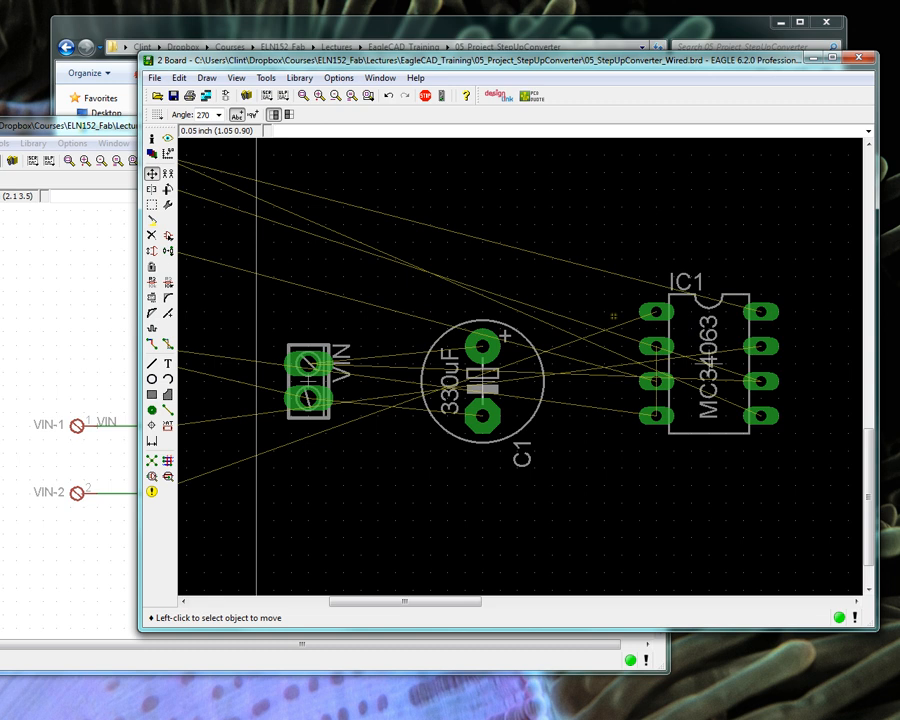
{"action": "left_click", "coordinate": [60, 126]}
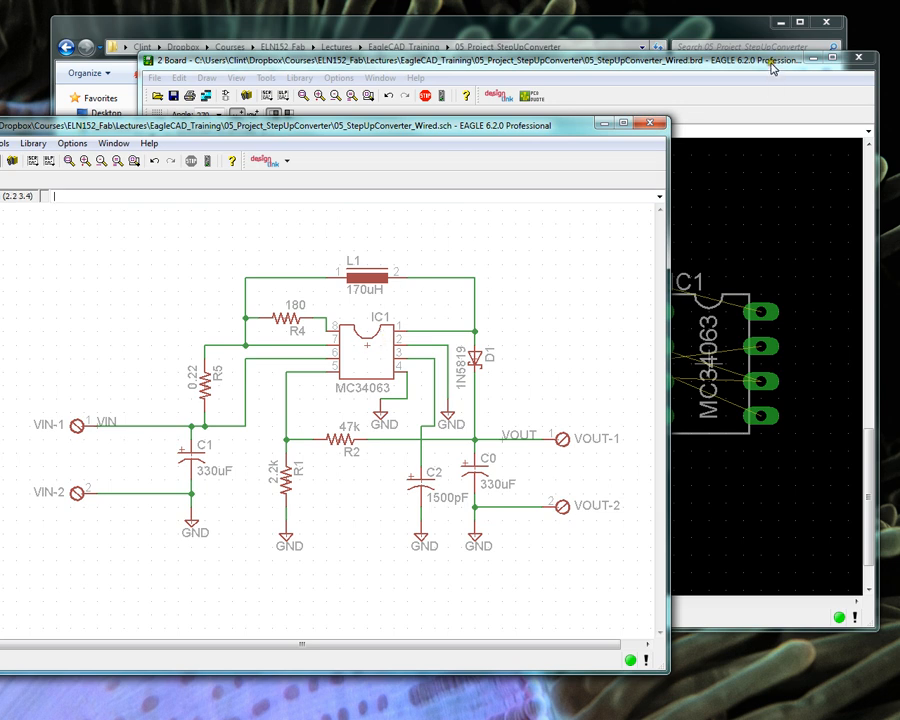
{"action": "left_click", "coordinate": [547, 52]}
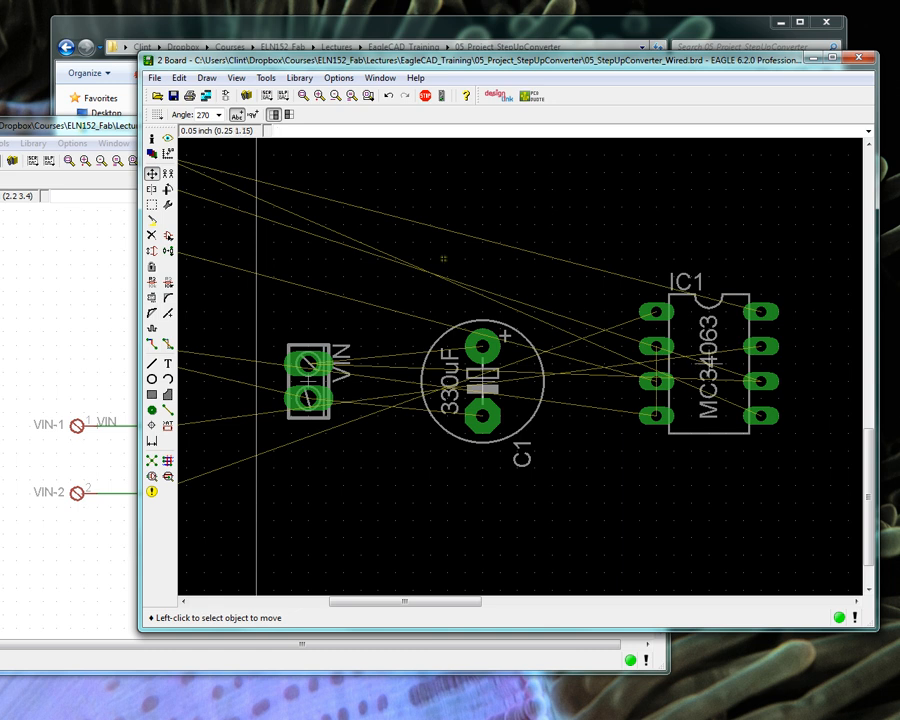
Try mirroring IC1 to the opposite side of the board, and mirror it back.
{"action": "left_click", "coordinate": [152, 190]}
{"action": "left_click", "coordinate": [708, 357]}
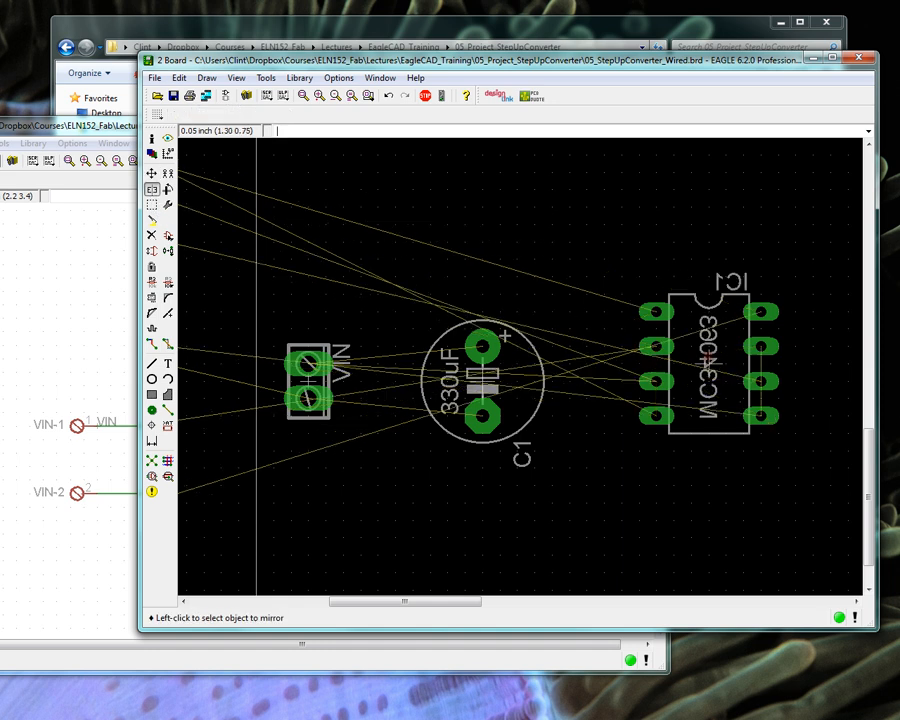
{"action": "left_click", "coordinate": [708, 357]}
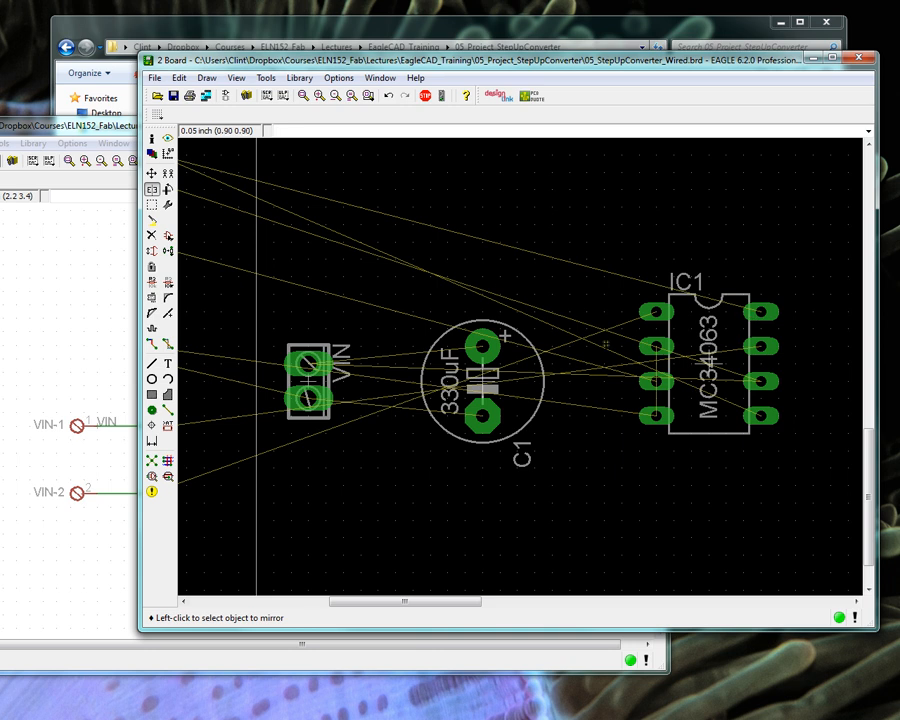
Check R5's connections in the schematic, then move R5 beside IC1's pins 6 and 7, rotated to 270 degrees.
{"action": "left_click", "coordinate": [152, 175]}
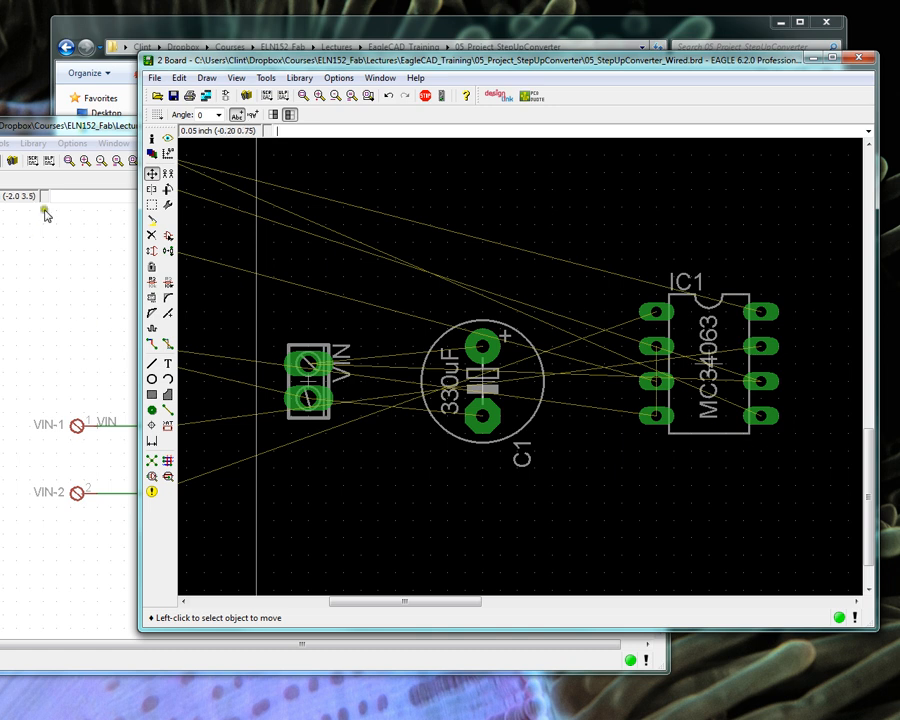
{"action": "left_click", "coordinate": [88, 130]}
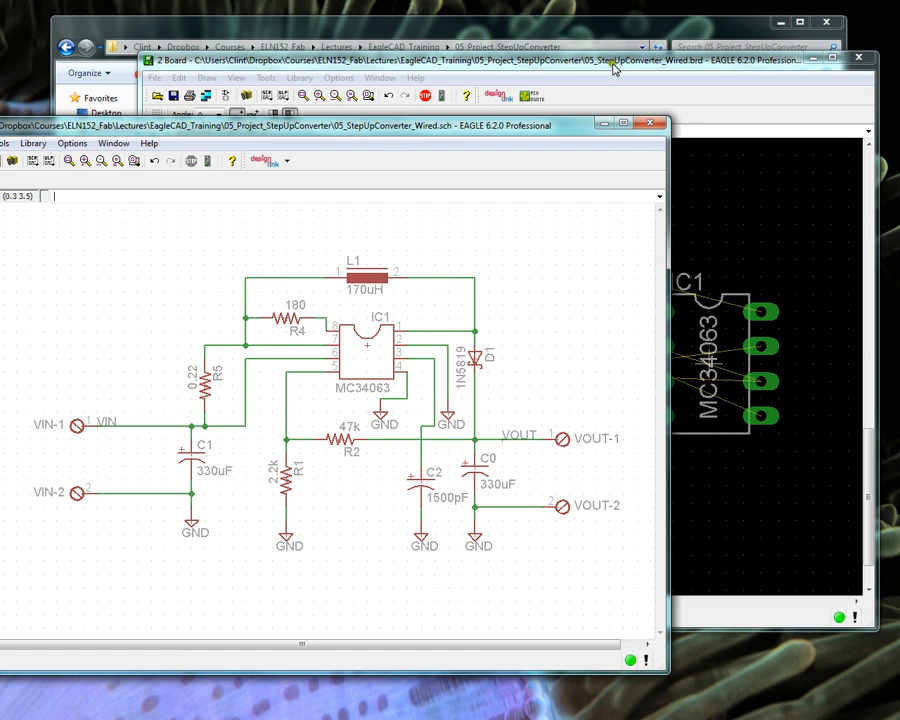
{"action": "left_click", "coordinate": [433, 60]}
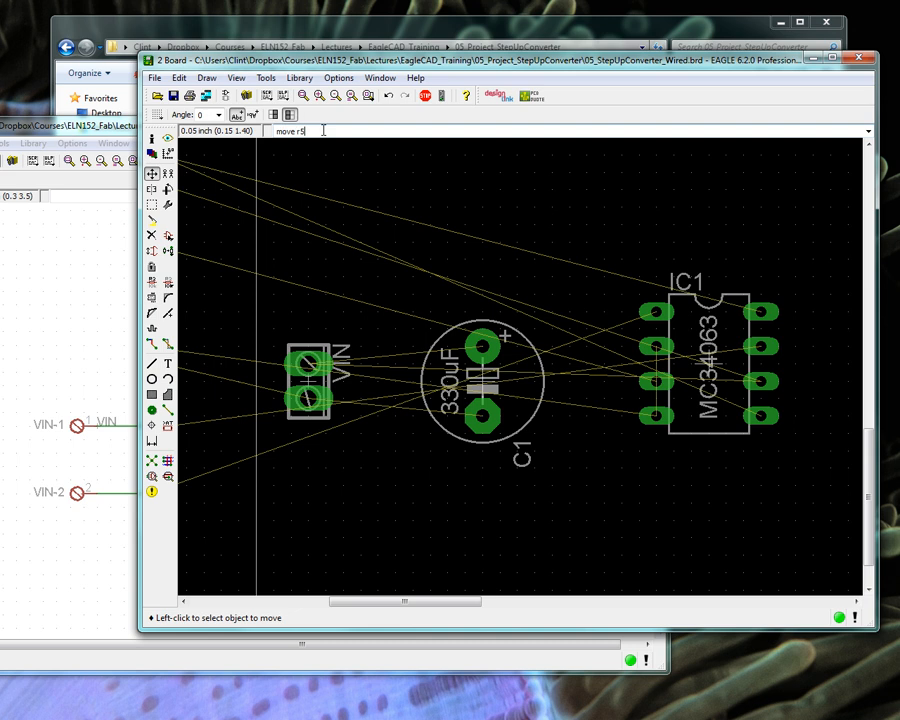
{"action": "key", "text": "Return"}
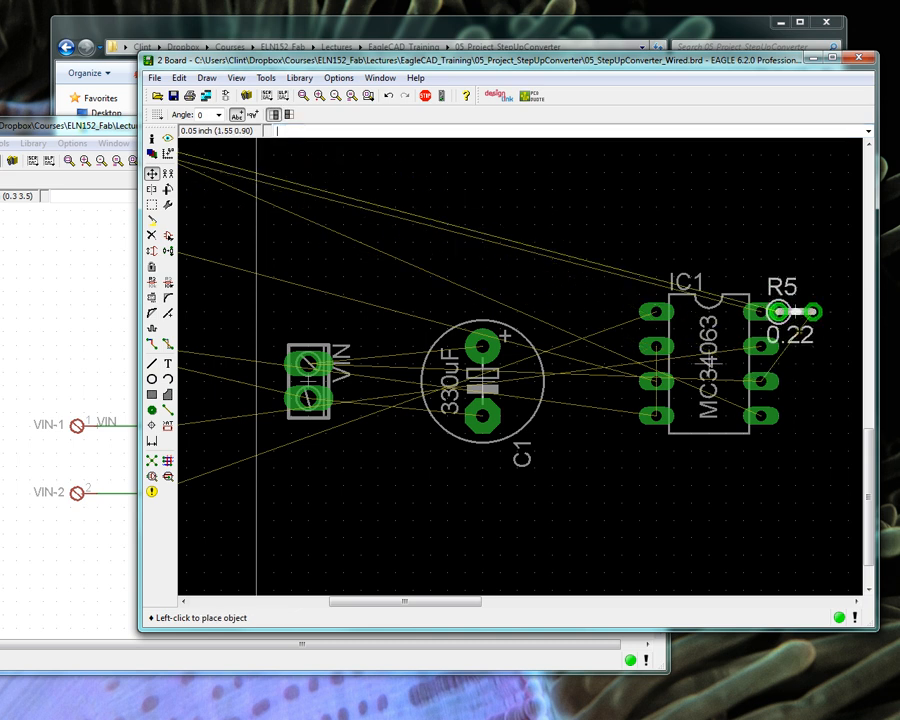
{"action": "scroll", "coordinate": [537, 364], "scroll_direction": "down", "scroll_amount": 2}
{"action": "scroll", "coordinate": [616, 344], "scroll_direction": "up", "scroll_amount": 1}
{"action": "right_click", "coordinate": [618, 317]}
{"action": "right_click", "coordinate": [618, 317]}
{"action": "right_click", "coordinate": [613, 335]}
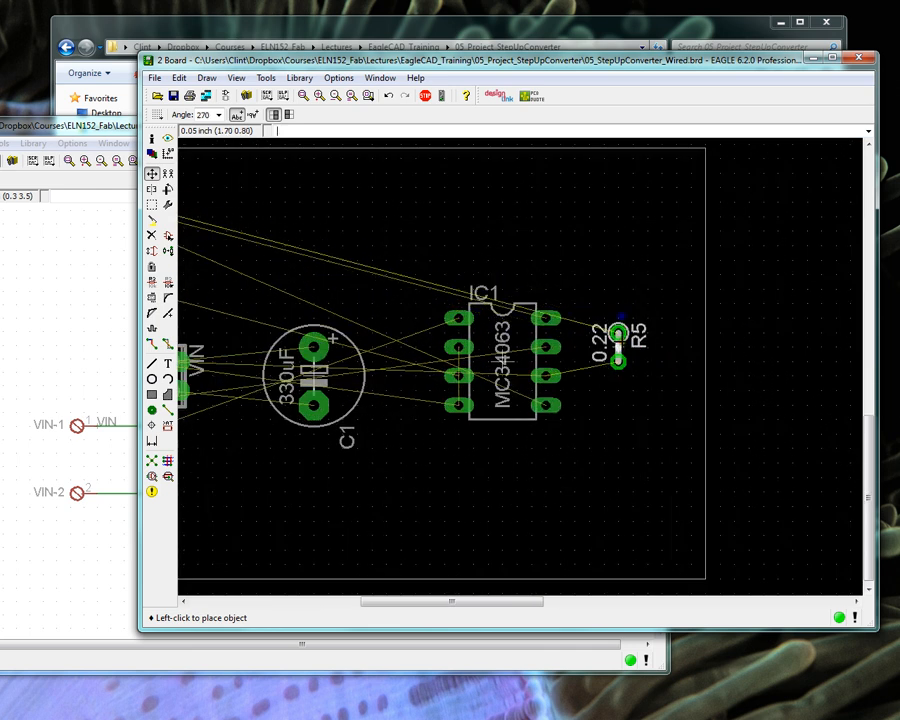
{"action": "left_click", "coordinate": [604, 361]}
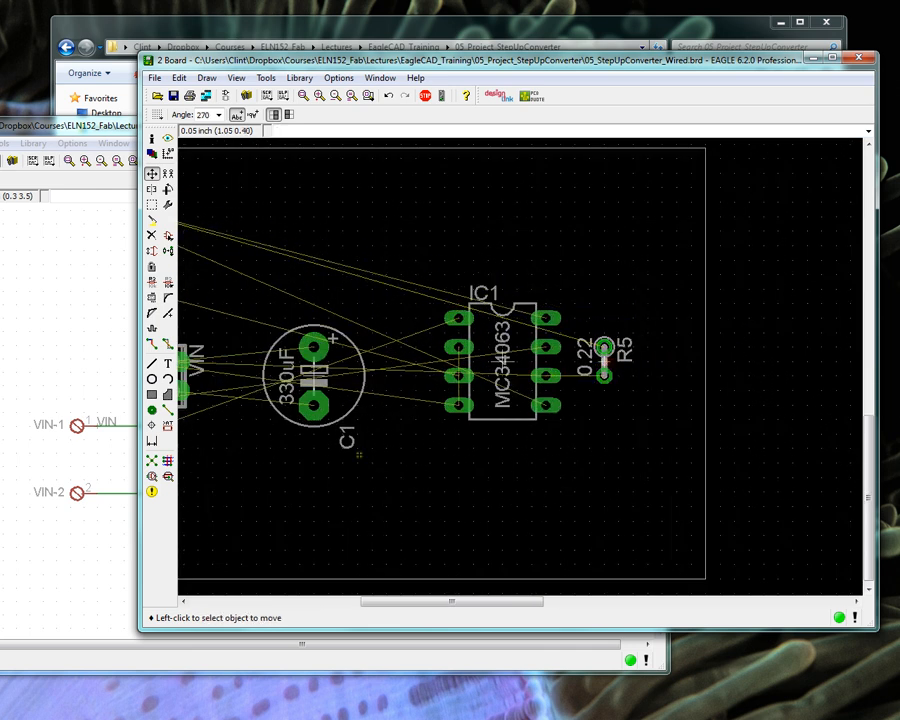
Shift C1 about 0.05 inch closer to the VIN connector and recalculate the airwires with Ratsnest.
{"action": "scroll", "coordinate": [540, 435], "scroll_direction": "down", "scroll_amount": 2}
{"action": "left_click", "coordinate": [378, 409]}
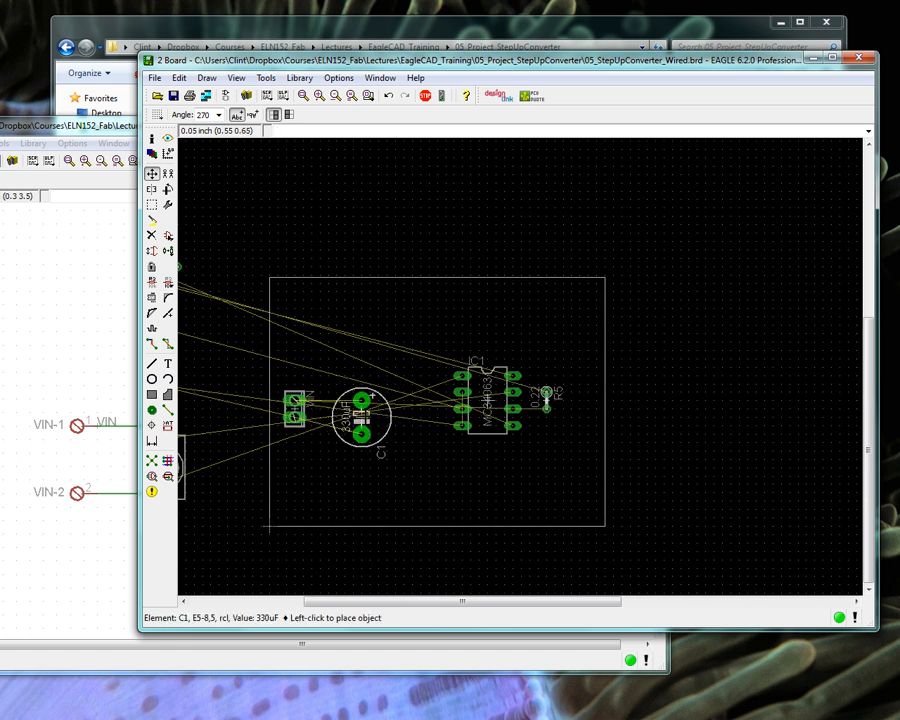
{"action": "left_click", "coordinate": [370, 410]}
{"action": "scroll", "coordinate": [547, 405], "scroll_direction": "up", "scroll_amount": 2}
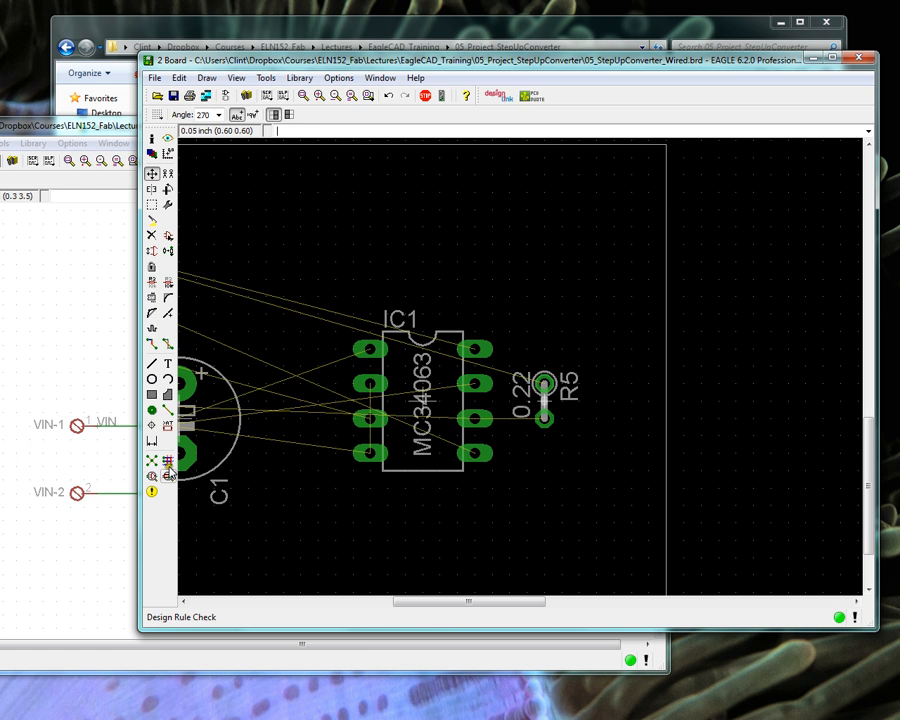
{"action": "left_click", "coordinate": [151, 460]}
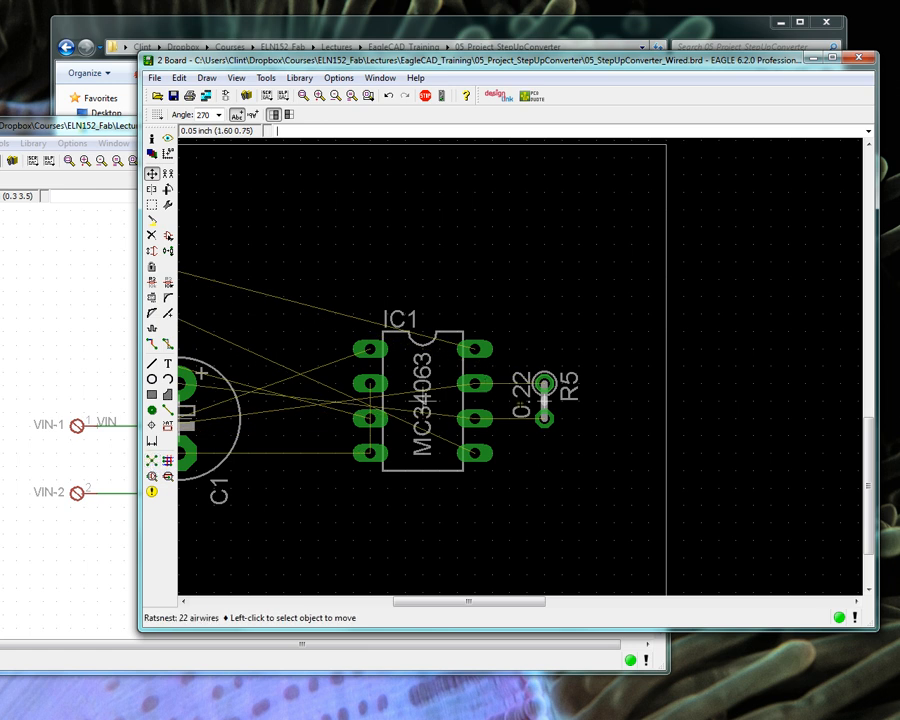
Try R5 rotated to 90 degrees beside IC1, and turn it back to 270 degrees.
{"action": "left_click", "coordinate": [544, 400]}
{"action": "right_click", "coordinate": [544, 400]}
{"action": "right_click", "coordinate": [544, 400]}
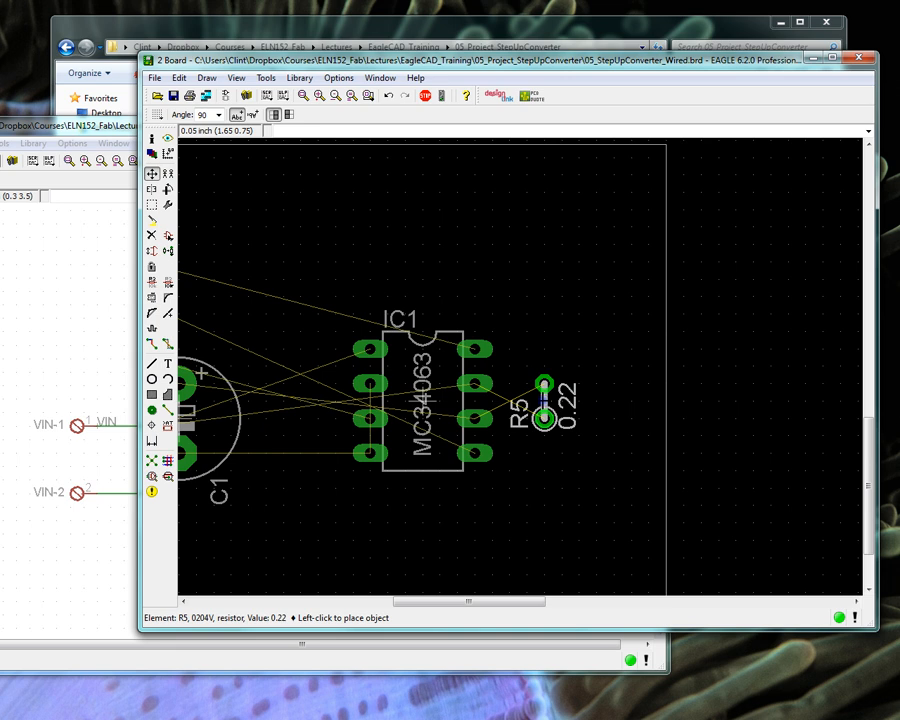
{"action": "left_click", "coordinate": [544, 400]}
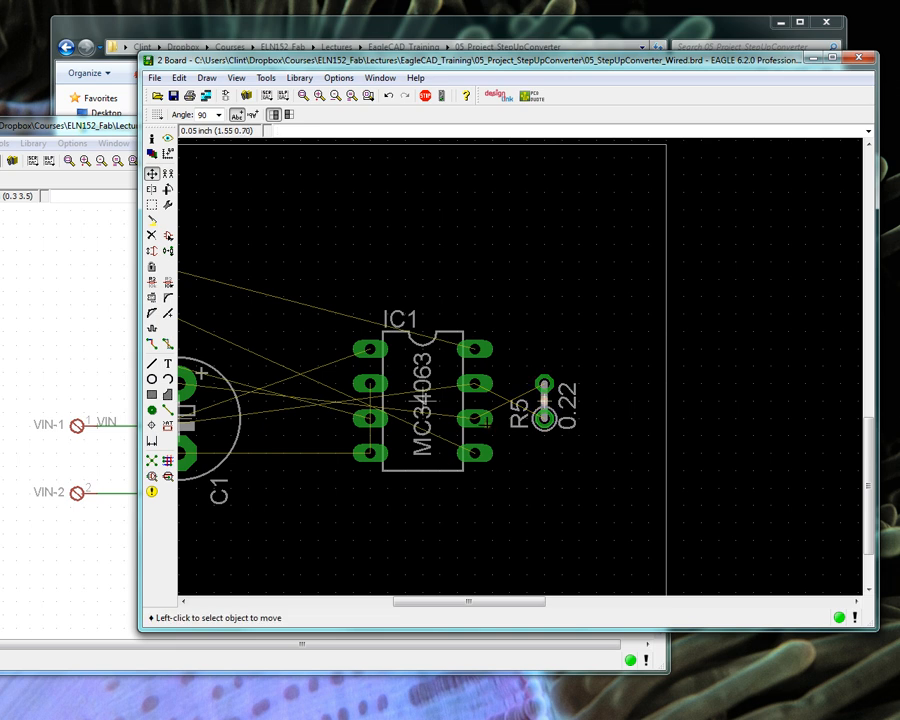
{"action": "left_click", "coordinate": [540, 400]}
{"action": "right_click", "coordinate": [550, 400]}
{"action": "right_click", "coordinate": [550, 400]}
{"action": "left_click", "coordinate": [542, 398]}
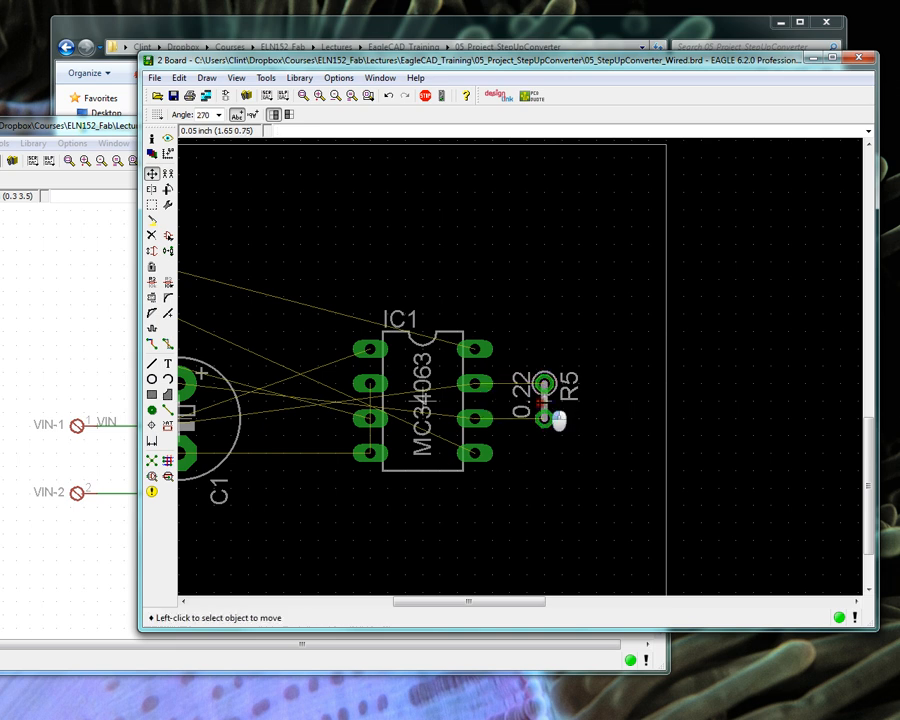
Check R4's connections in the schematic, then move R4 just above IC1's notched end, rotated to 180 degrees.
{"action": "scroll", "coordinate": [556, 396], "scroll_direction": "down", "scroll_amount": 2}
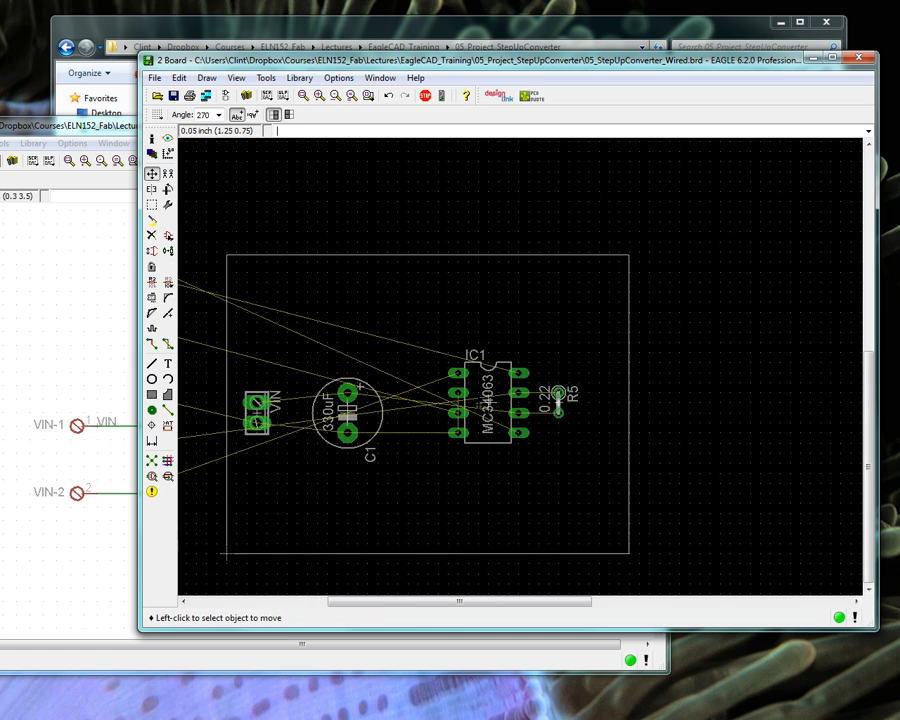
{"action": "left_click", "coordinate": [80, 125]}
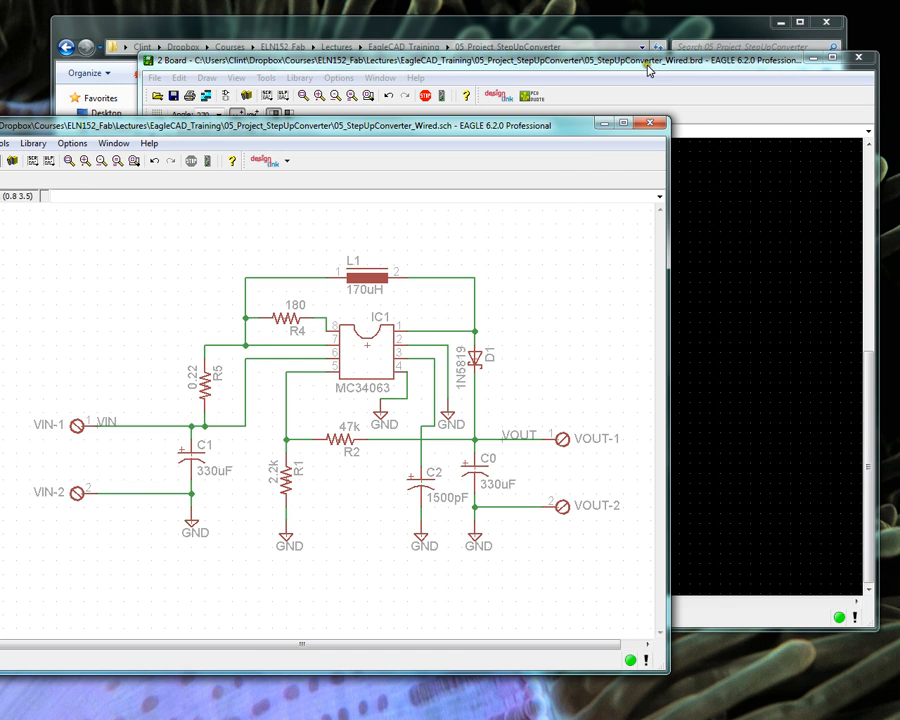
{"action": "left_click", "coordinate": [655, 114]}
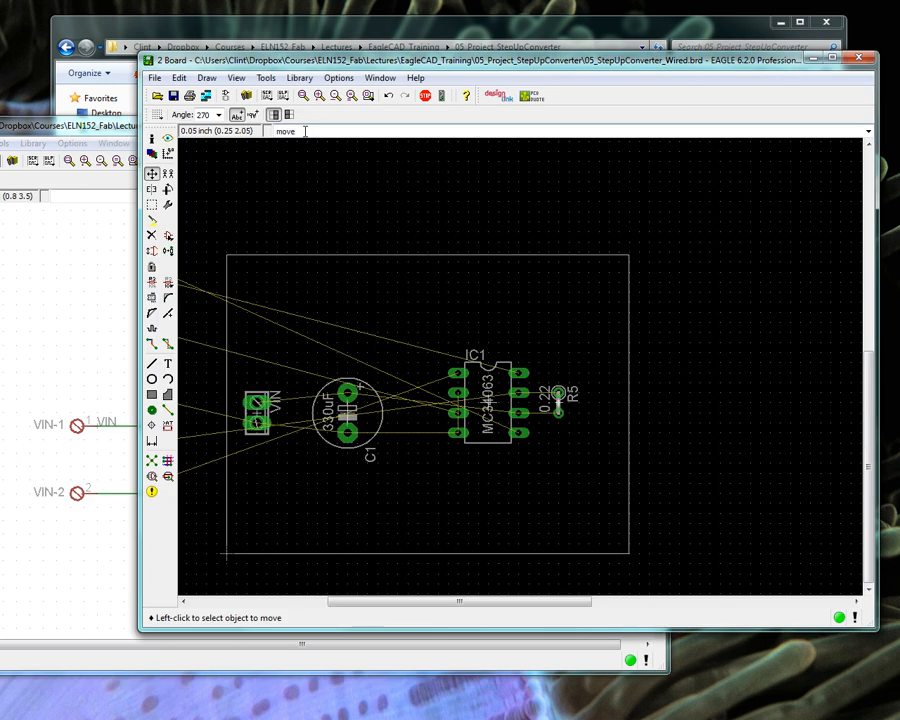
{"action": "left_click", "coordinate": [305, 131]}
{"action": "type", "text": "move r4"}
{"action": "key", "text": "Return"}
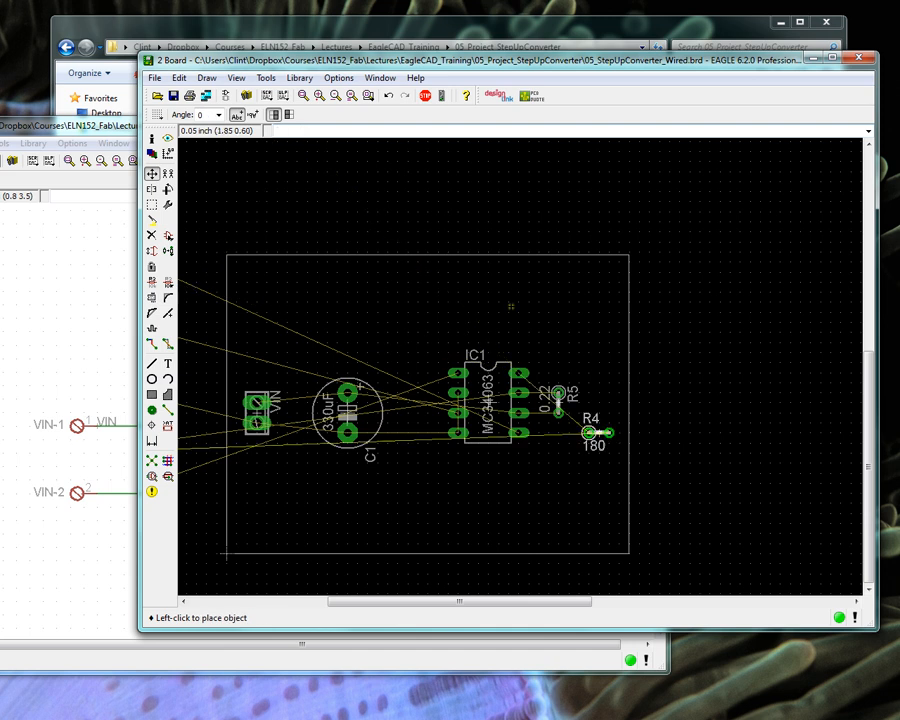
{"action": "right_click", "coordinate": [518, 323]}
{"action": "right_click", "coordinate": [518, 323]}
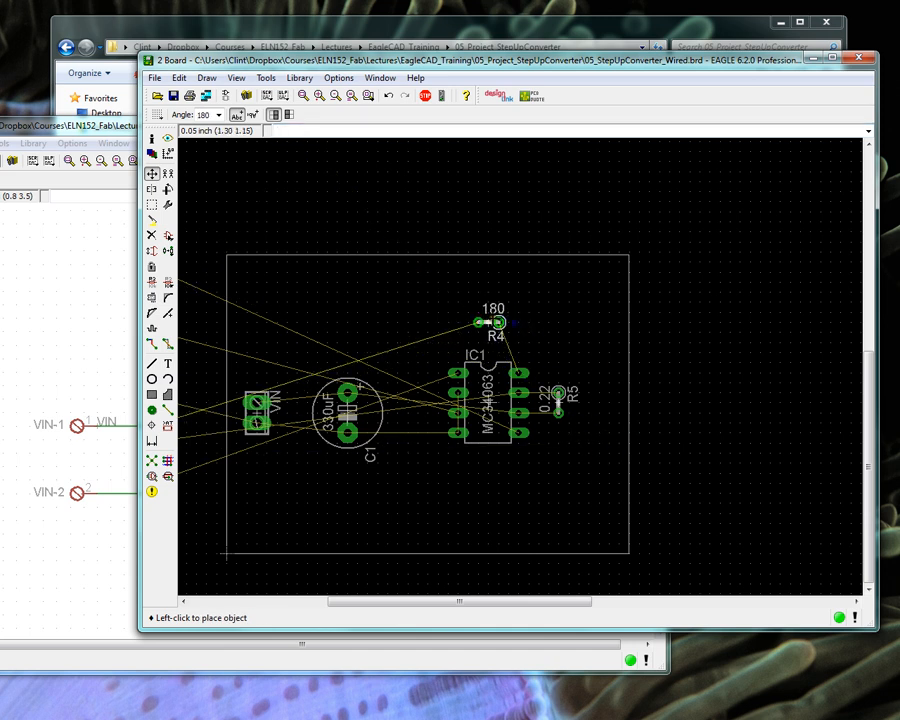
{"action": "left_click", "coordinate": [492, 322]}
{"action": "scroll", "coordinate": [508, 393], "scroll_direction": "up", "scroll_amount": 3}
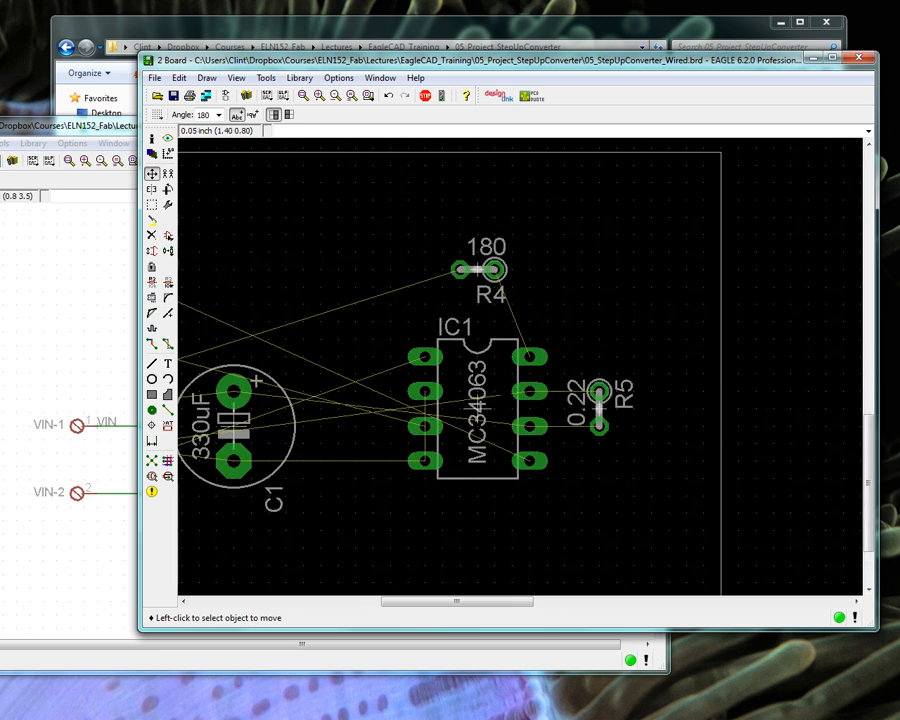
Change the package of resistor R4 to 0207/12.
{"action": "right_click", "coordinate": [486, 269]}
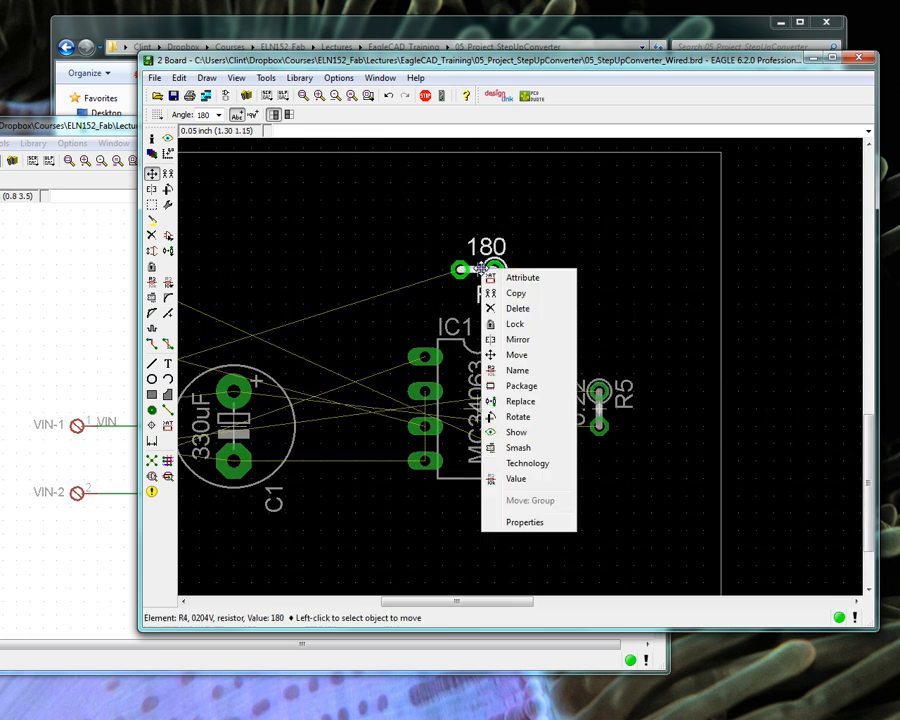
{"action": "left_click", "coordinate": [520, 380]}
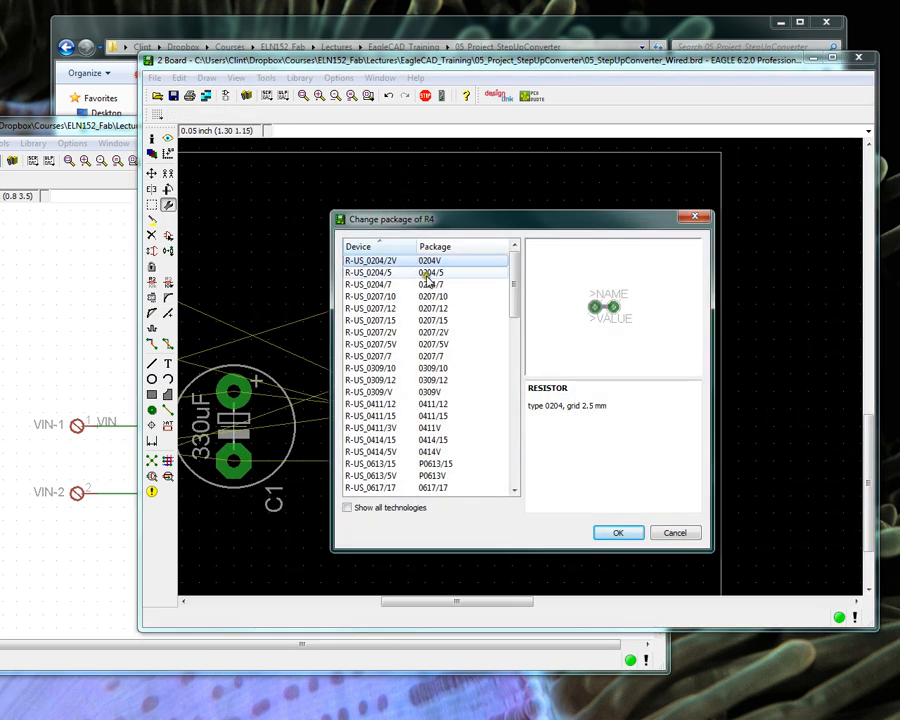
{"action": "left_click", "coordinate": [424, 274]}
{"action": "left_click", "coordinate": [434, 285]}
{"action": "left_click", "coordinate": [440, 297]}
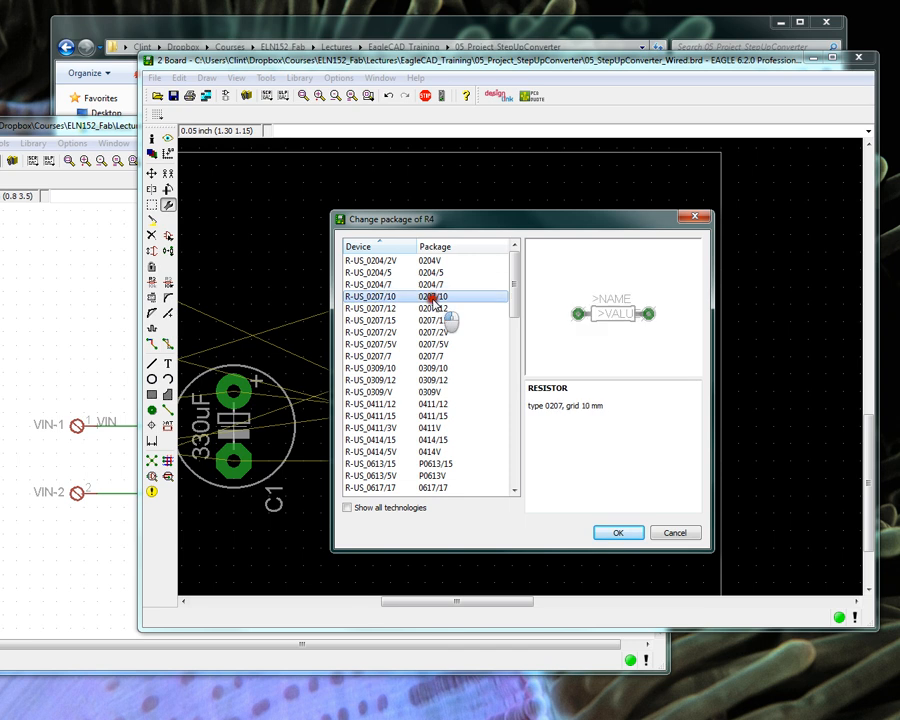
{"action": "left_click", "coordinate": [436, 309]}
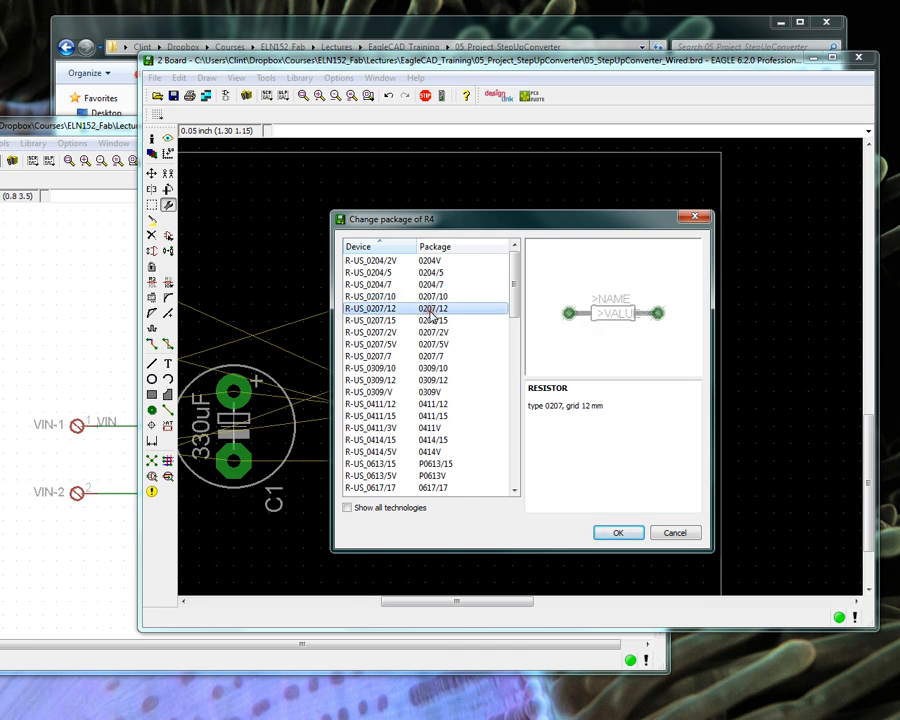
{"action": "left_click", "coordinate": [628, 533]}
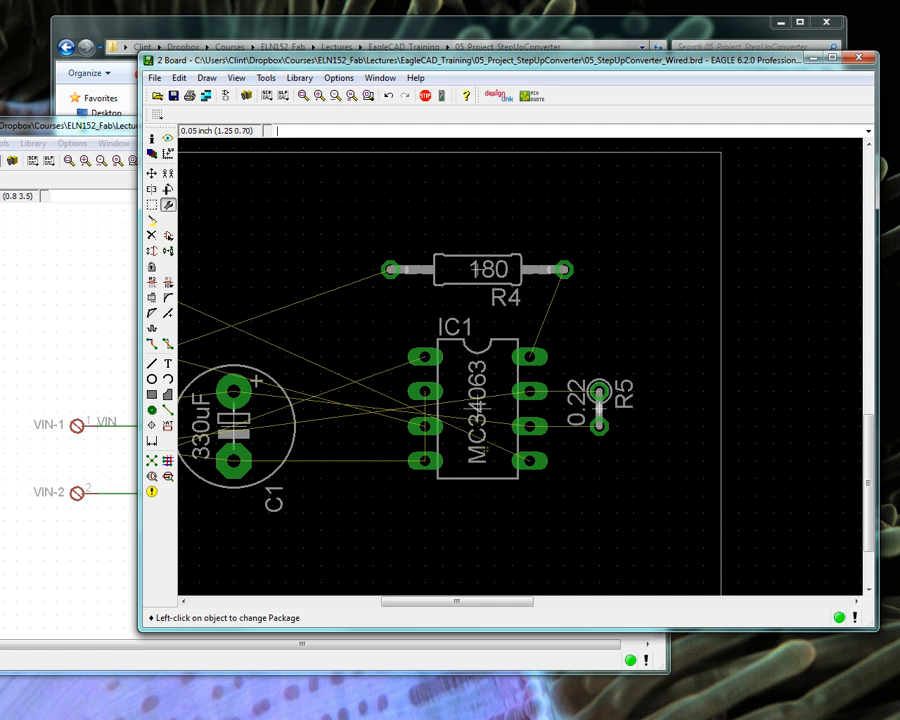
Check L1's connections in the schematic, then move L1 just above C1 on the board, rotated to 270 degrees.
{"action": "left_click", "coordinate": [64, 126]}
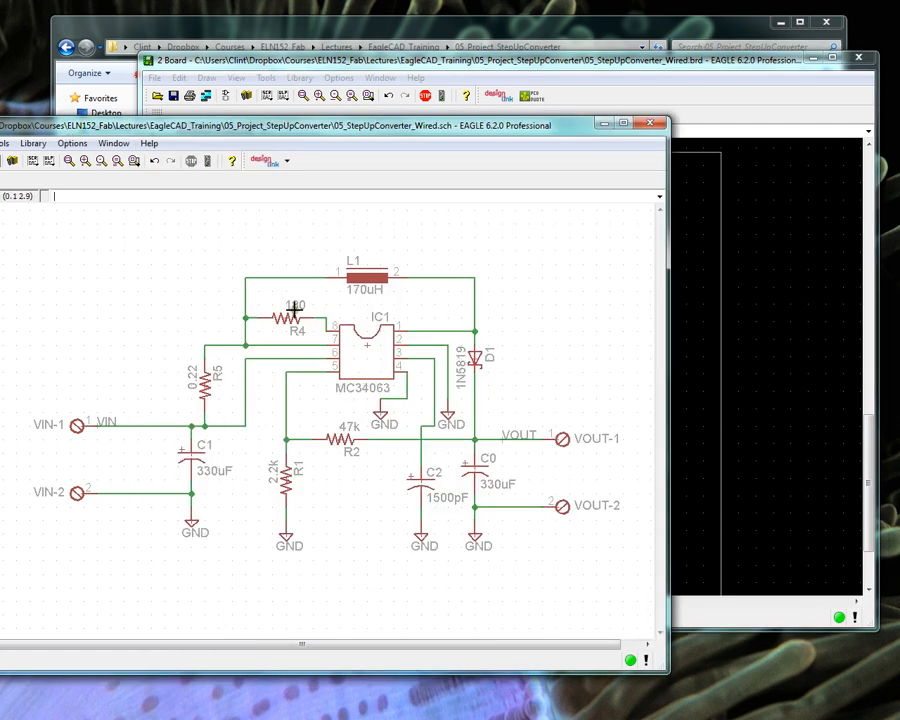
{"action": "left_click", "coordinate": [707, 62]}
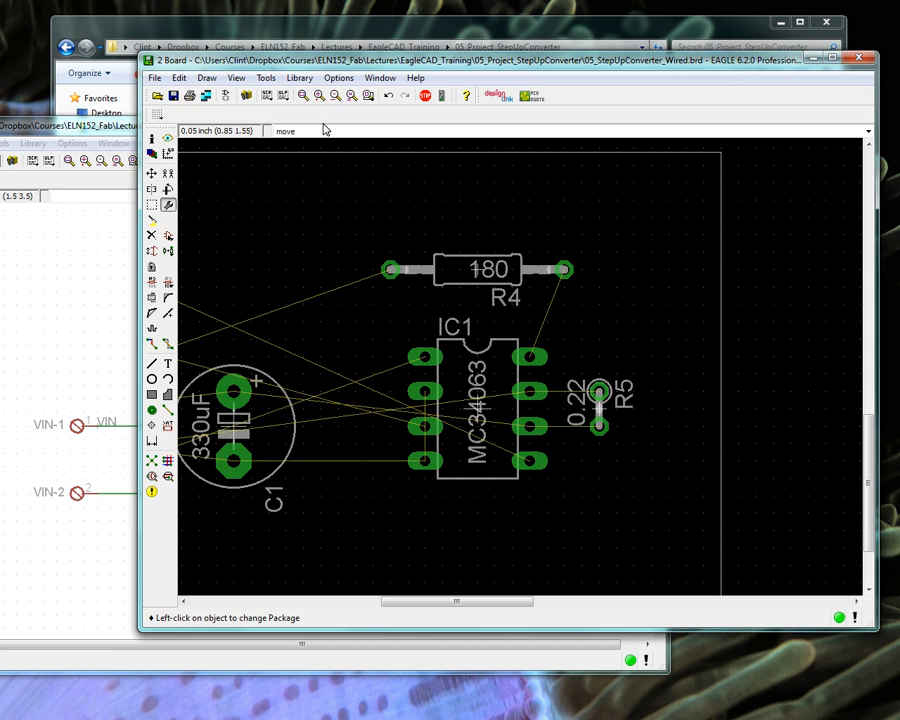
{"action": "type", "text": "1"}
{"action": "key", "text": "Return"}
{"action": "scroll", "coordinate": [440, 310], "scroll_direction": "down", "scroll_amount": 5}
{"action": "scroll", "coordinate": [422, 342], "scroll_direction": "up", "scroll_amount": 6}
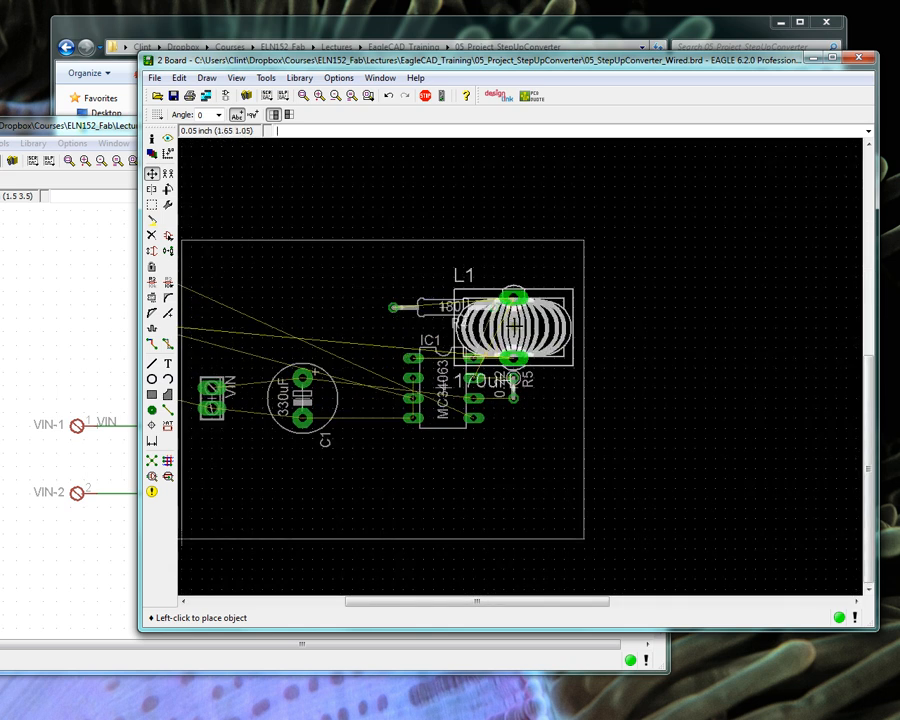
{"action": "right_click", "coordinate": [470, 306]}
{"action": "right_click", "coordinate": [420, 298]}
{"action": "right_click", "coordinate": [365, 297]}
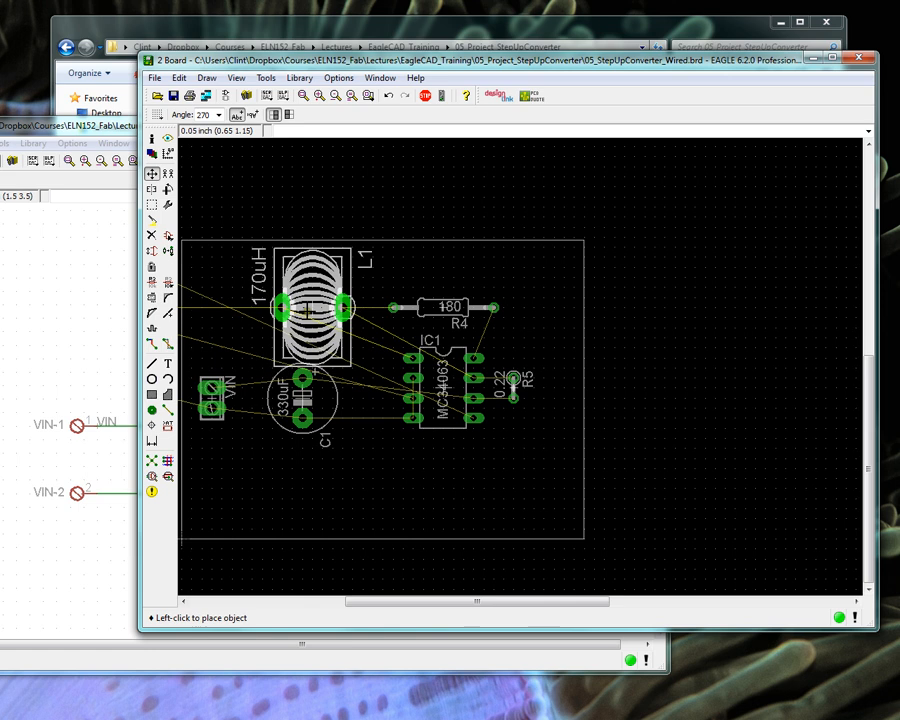
{"action": "left_click", "coordinate": [301, 298]}
Shift C1 about 0.1 inch down, away from L1, and recalculate the airwires with Ratsnest.
{"action": "scroll", "coordinate": [527, 386], "scroll_direction": "down", "scroll_amount": 3}
{"action": "scroll", "coordinate": [352, 360], "scroll_direction": "up", "scroll_amount": 5}
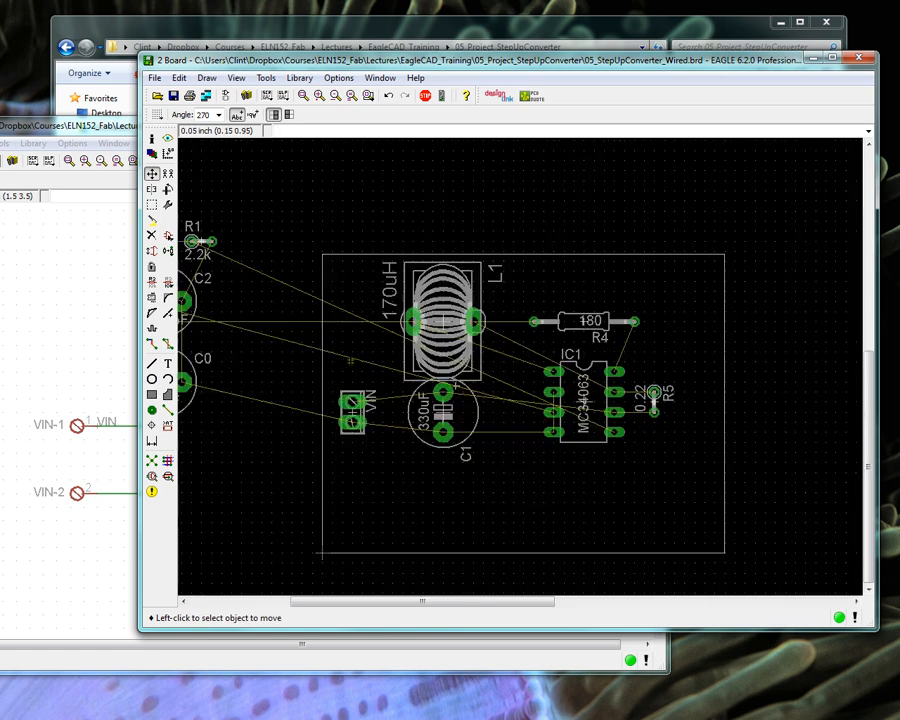
{"action": "left_click", "coordinate": [507, 446]}
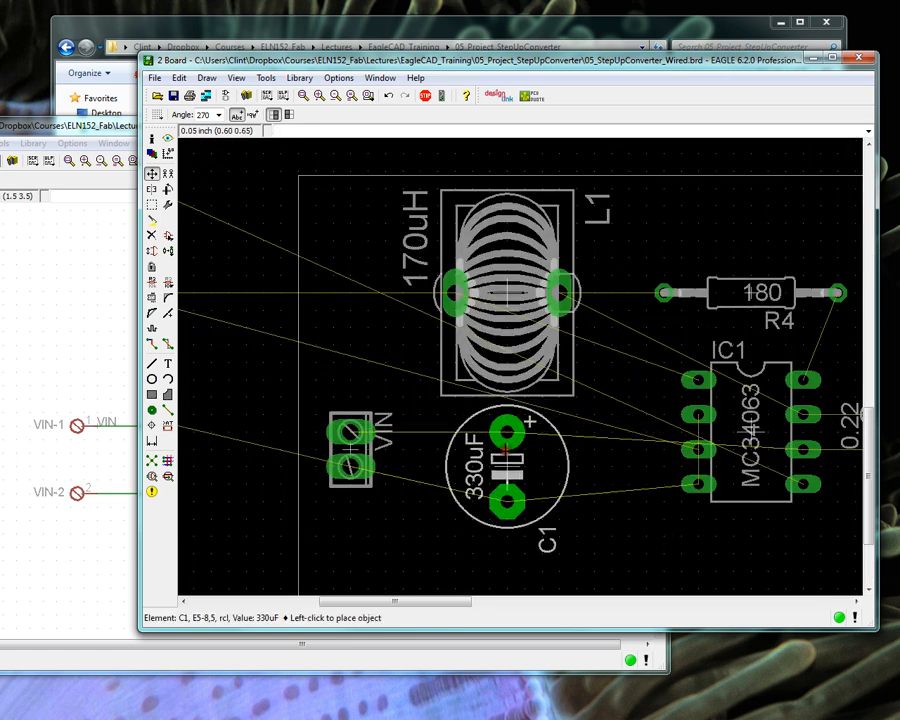
{"action": "left_click", "coordinate": [507, 482]}
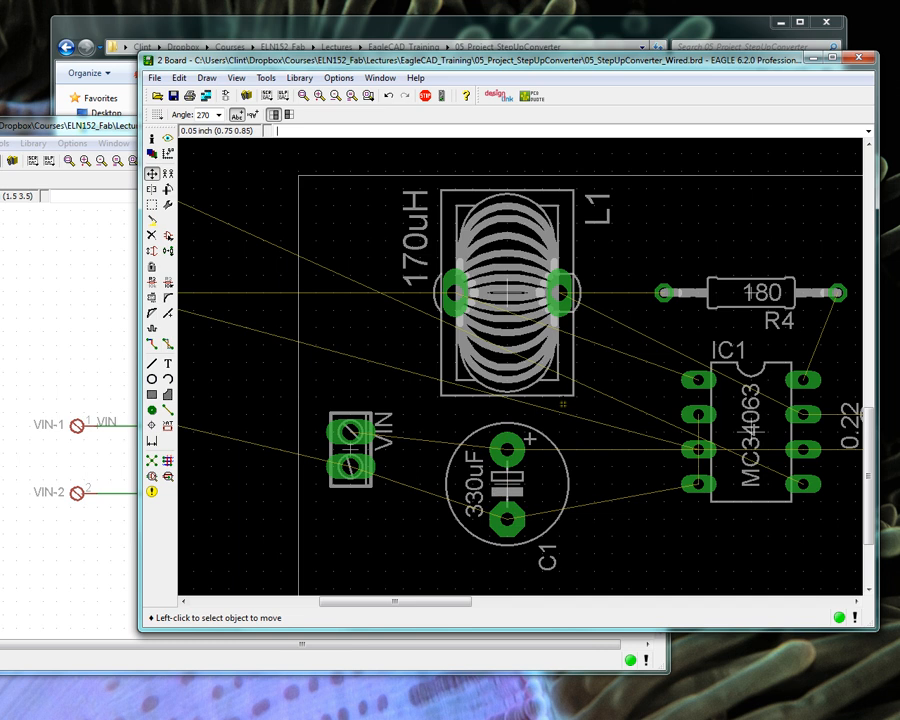
{"action": "left_click", "coordinate": [507, 482]}
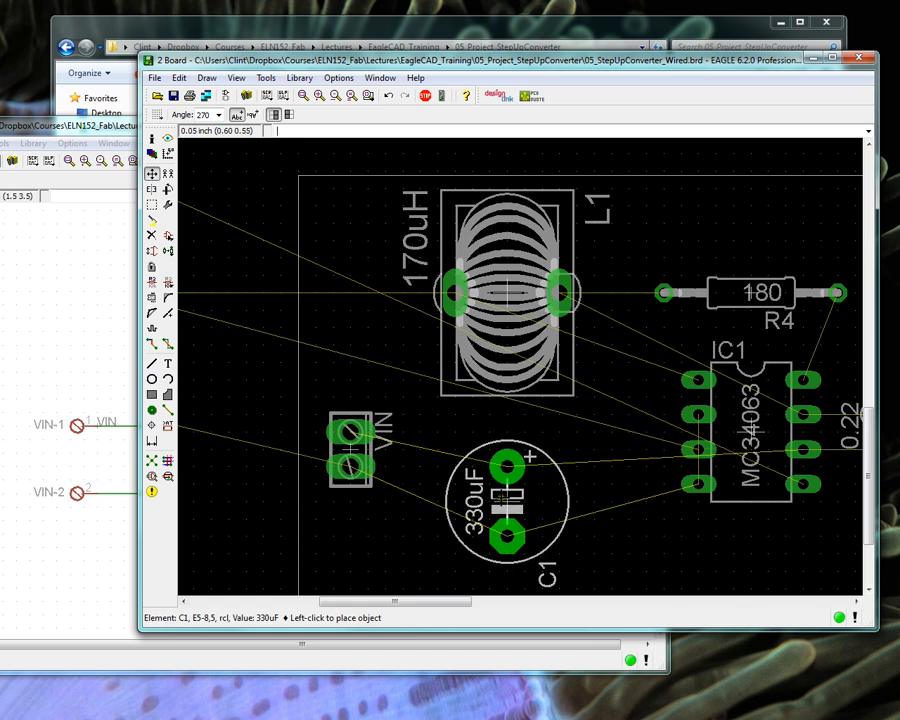
{"action": "left_click", "coordinate": [507, 500]}
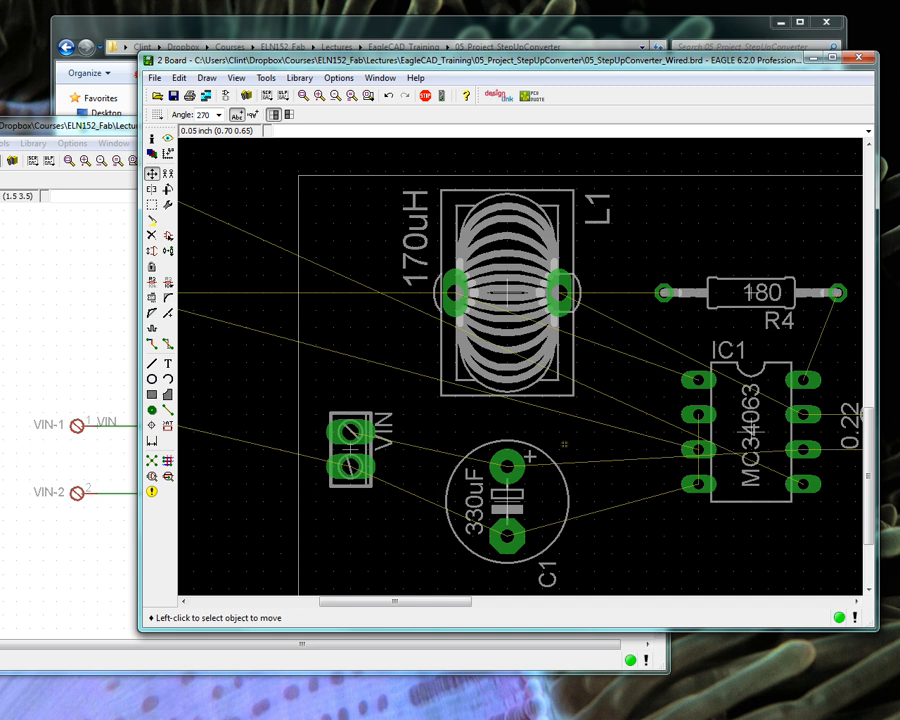
{"action": "scroll", "coordinate": [546, 472], "scroll_direction": "down", "scroll_amount": 3}
{"action": "scroll", "coordinate": [477, 443], "scroll_direction": "up", "scroll_amount": 2}
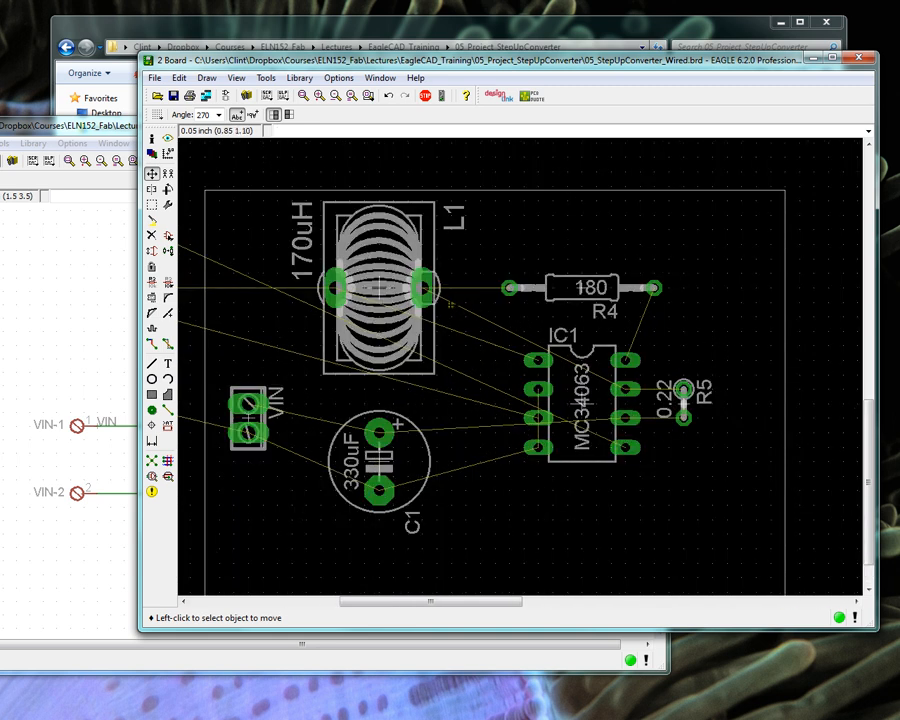
{"action": "left_click", "coordinate": [151, 460]}
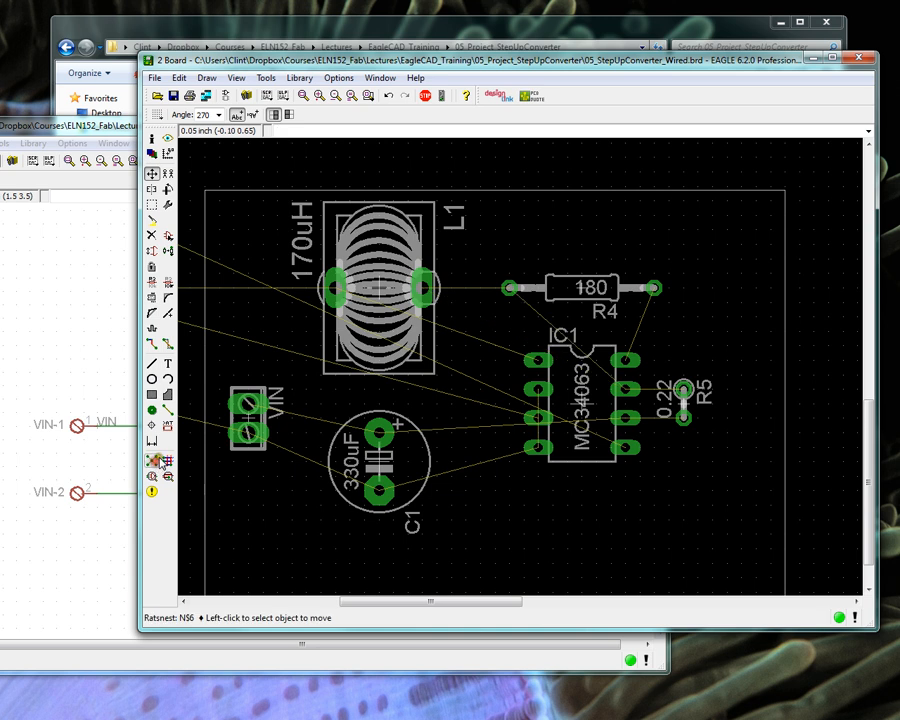
{"action": "scroll", "coordinate": [534, 346], "scroll_direction": "down", "scroll_amount": 2}
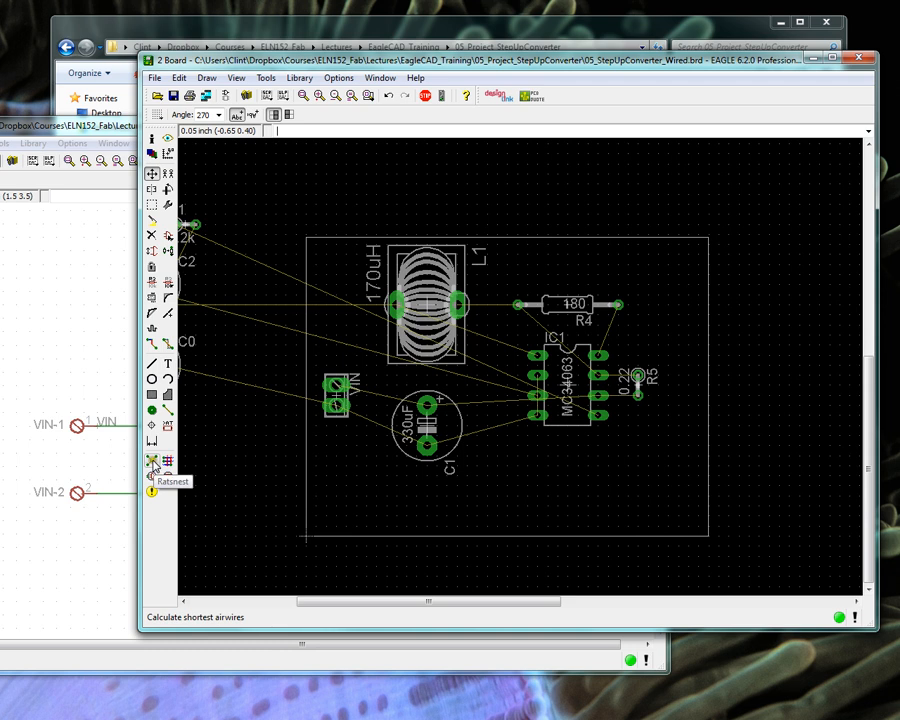
Check D1's connections in the schematic, then place D1 between C1 and IC1, rotated to 90 degrees, and recalculate the airwires.
{"action": "left_click", "coordinate": [117, 128]}
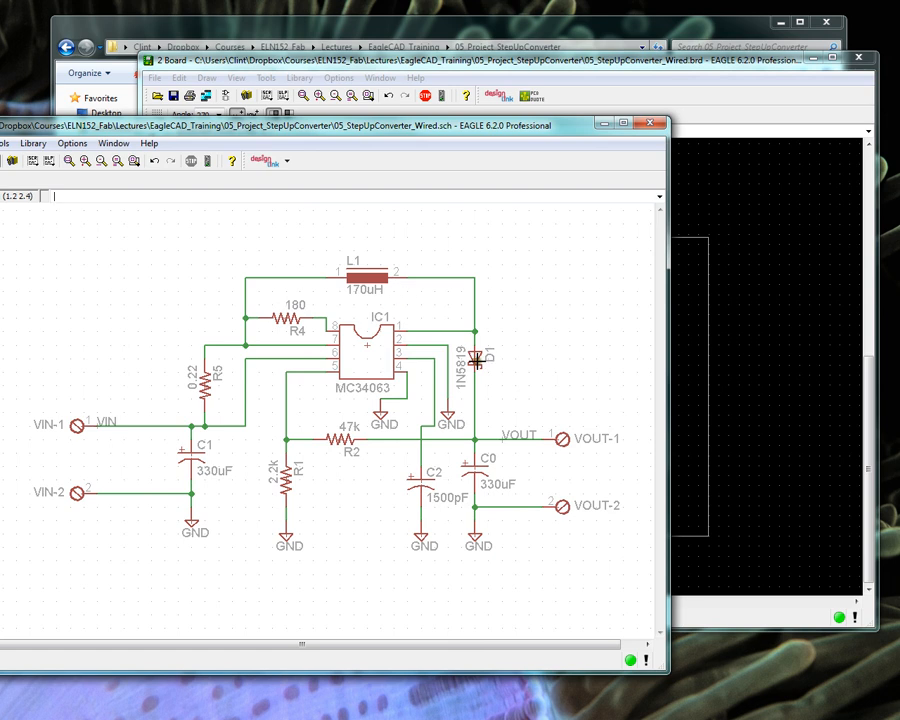
{"action": "left_click", "coordinate": [286, 62]}
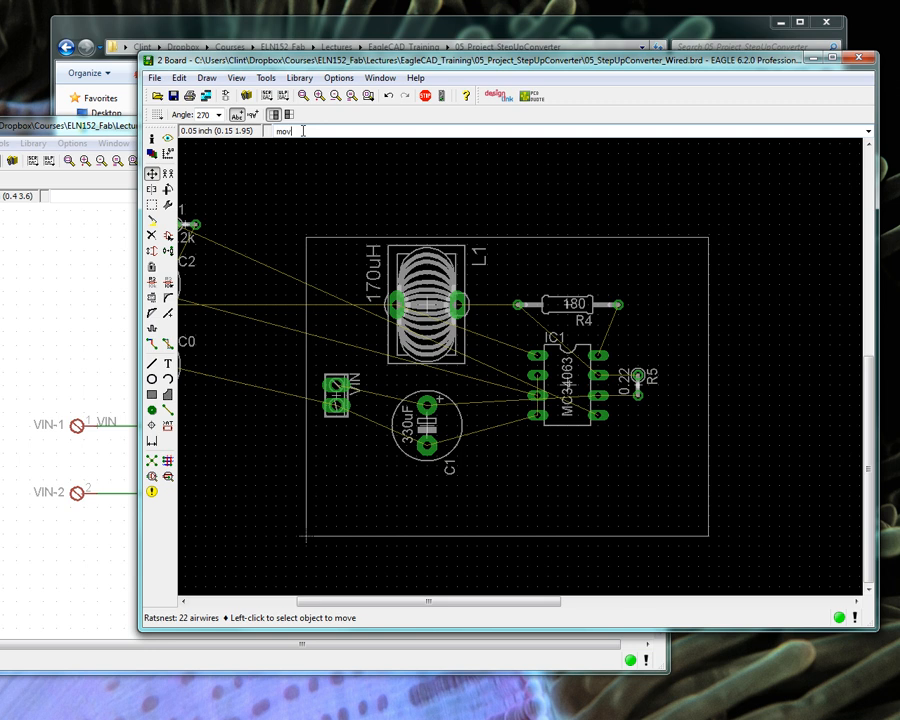
{"action": "type", "text": "move d1"}
{"action": "key", "text": "Return"}
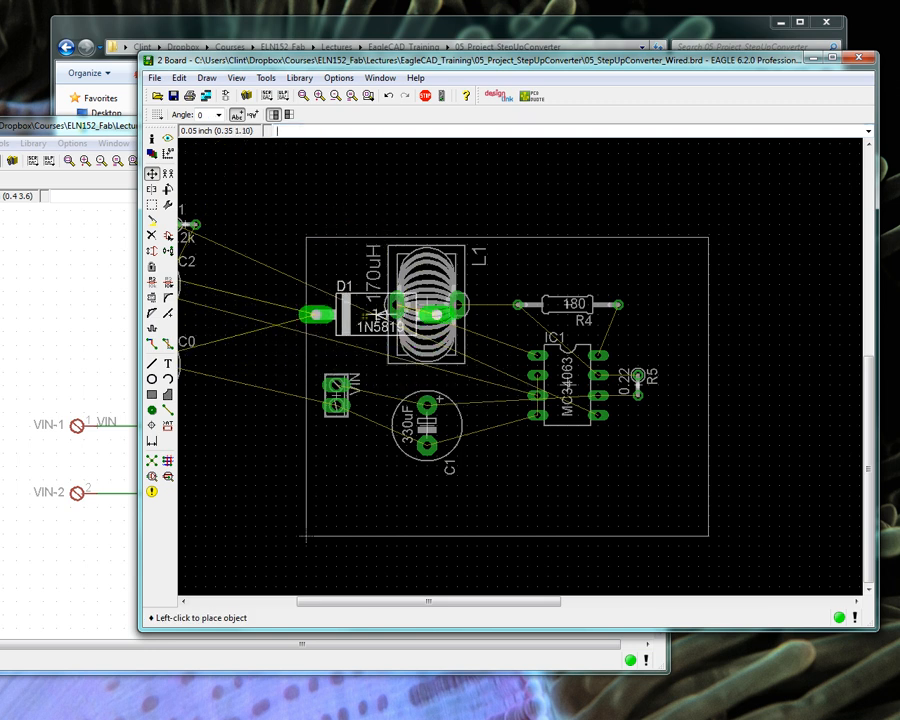
{"action": "scroll", "coordinate": [778, 343], "scroll_direction": "down", "scroll_amount": 3}
{"action": "scroll", "coordinate": [483, 346], "scroll_direction": "up", "scroll_amount": 3}
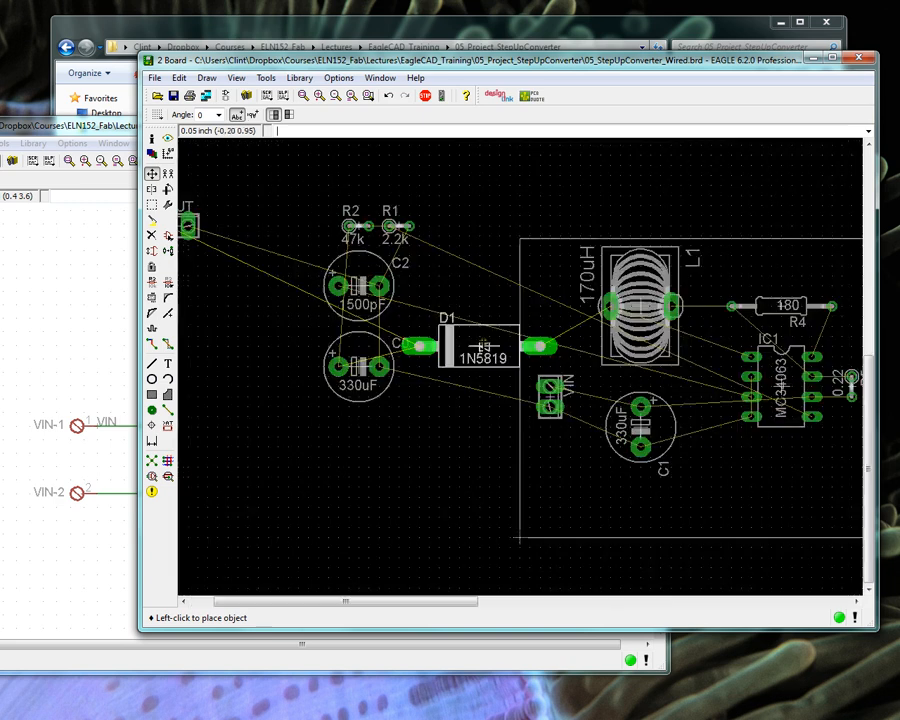
{"action": "scroll", "coordinate": [650, 336], "scroll_direction": "up", "scroll_amount": 1}
{"action": "right_click", "coordinate": [506, 318]}
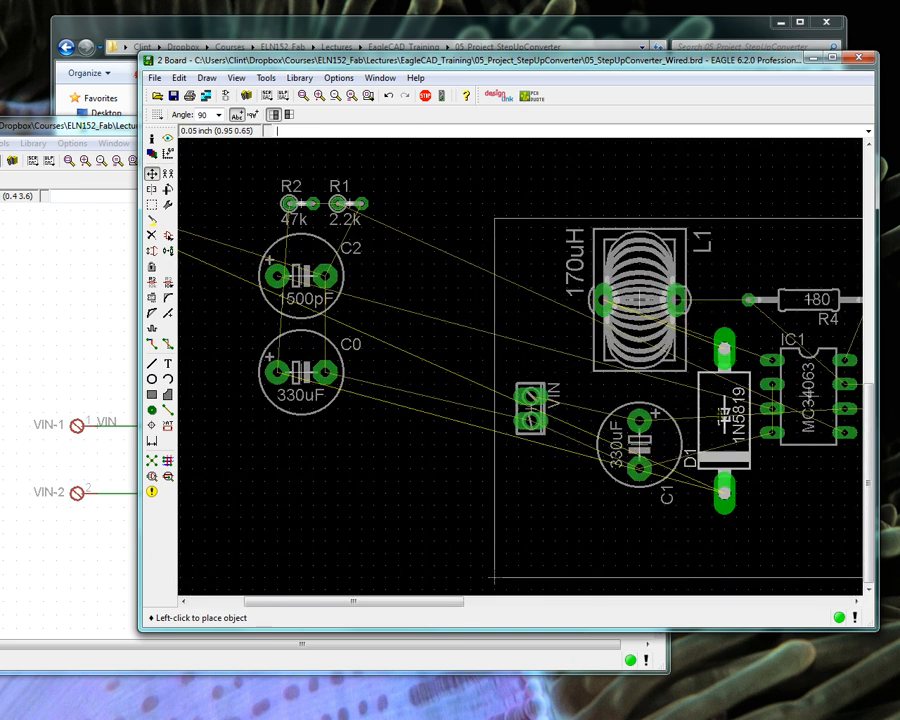
{"action": "left_click", "coordinate": [723, 432]}
{"action": "left_click", "coordinate": [152, 461]}
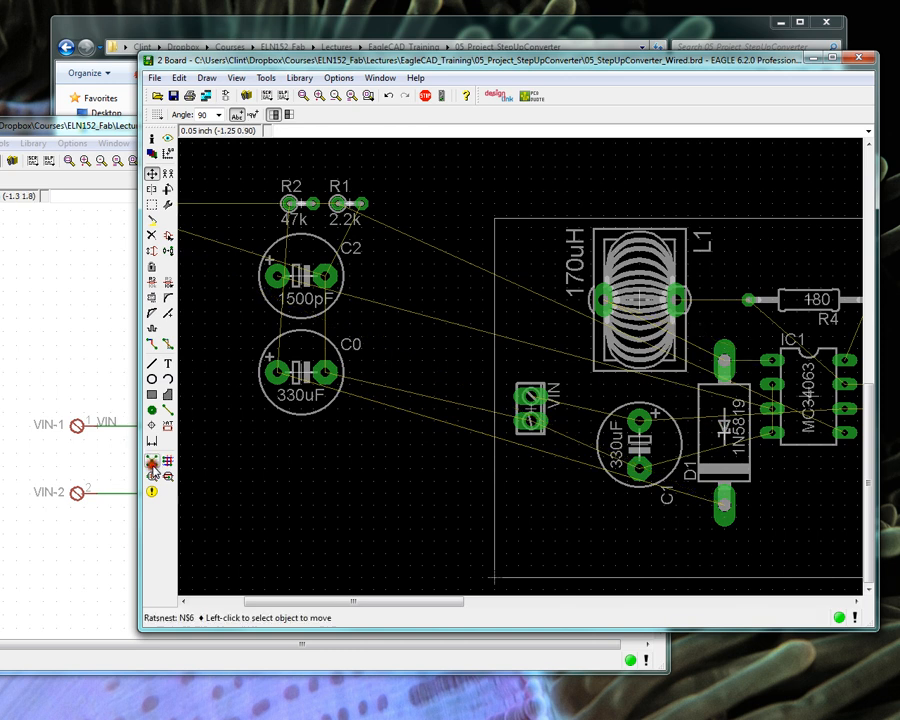
Shift C1 about 0.15 inch left and 0.15 inch down, and L1 about 0.05 inch left, to make room around D1.
{"action": "left_click", "coordinate": [642, 455]}
{"action": "left_click", "coordinate": [605, 493]}
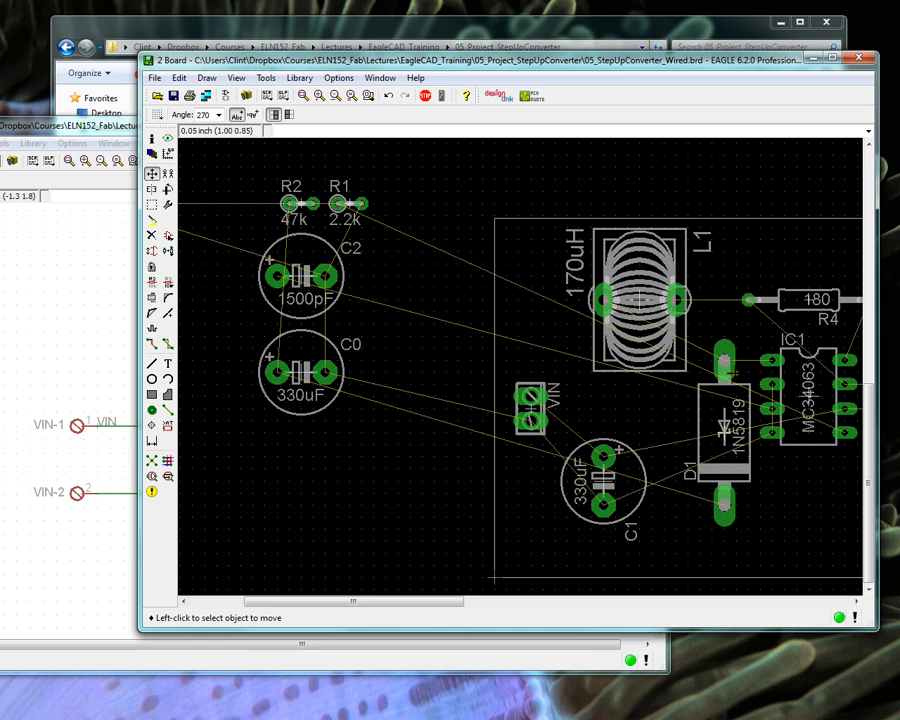
{"action": "left_click", "coordinate": [656, 339]}
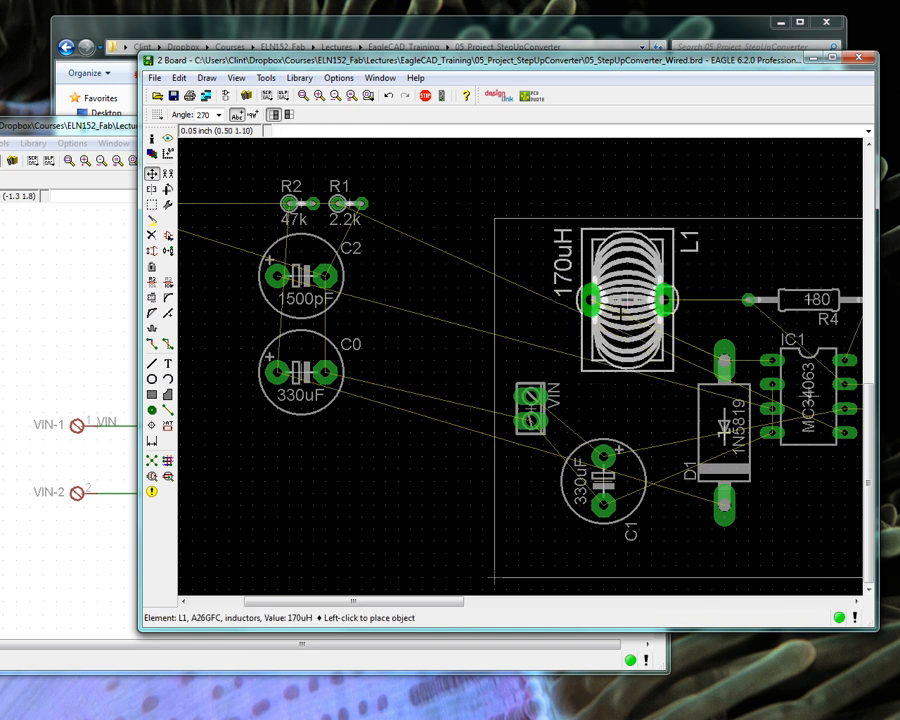
{"action": "left_click", "coordinate": [627, 305]}
Move D1 about 0.1 inch left and down, away from IC1, and C1 about 0.05 inch left and 0.1 inch down.
{"action": "left_click", "coordinate": [723, 435]}
{"action": "left_click", "coordinate": [698, 452]}
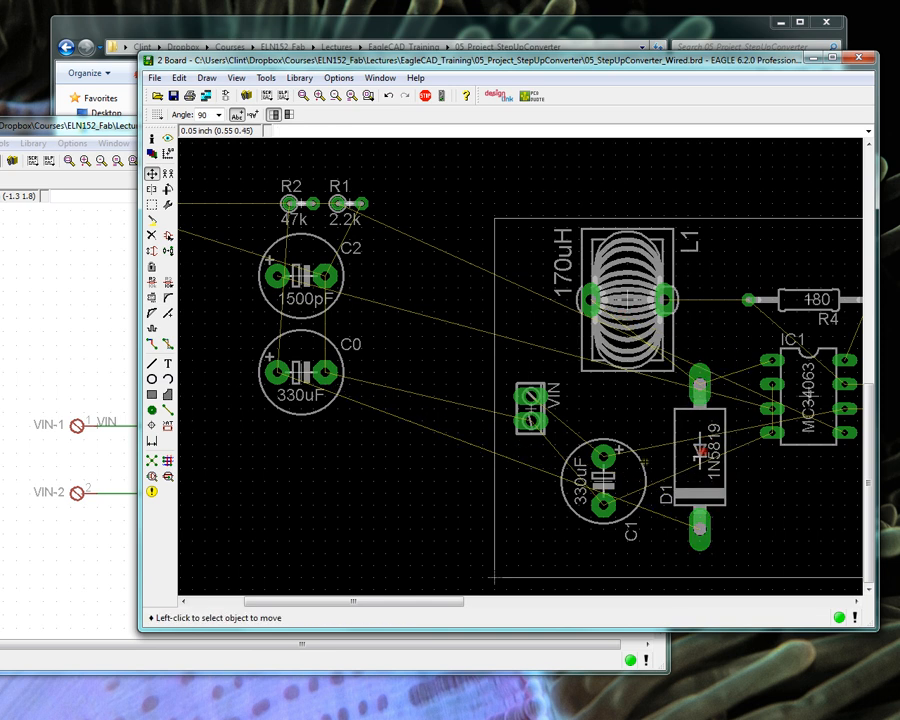
{"action": "left_click", "coordinate": [611, 481]}
{"action": "left_click", "coordinate": [605, 500]}
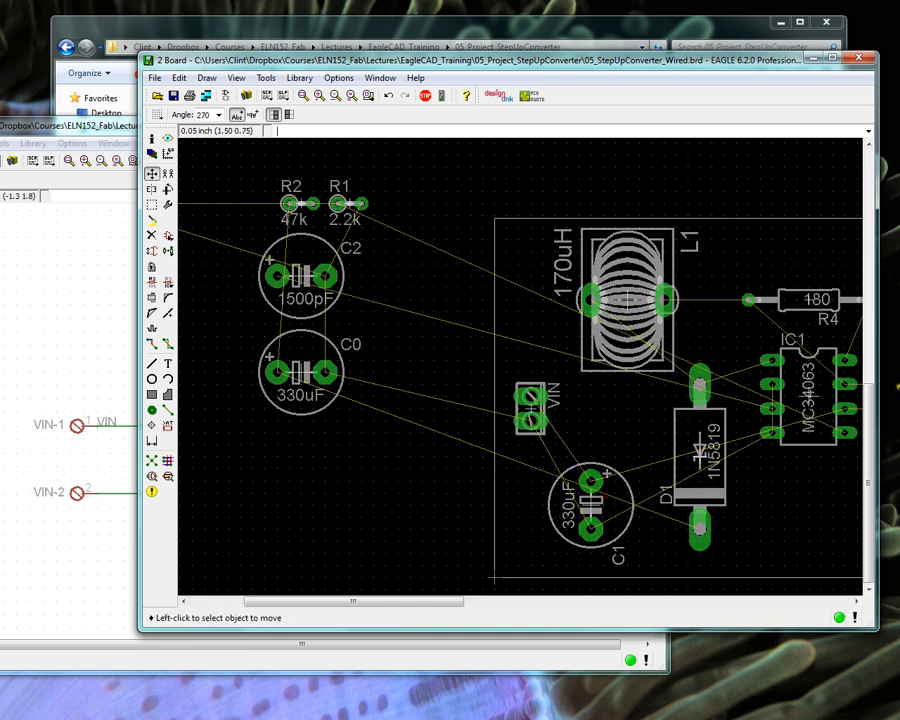
{"action": "scroll", "coordinate": [594, 377], "scroll_direction": "down", "scroll_amount": 3}
{"action": "scroll", "coordinate": [723, 388], "scroll_direction": "up", "scroll_amount": 3}
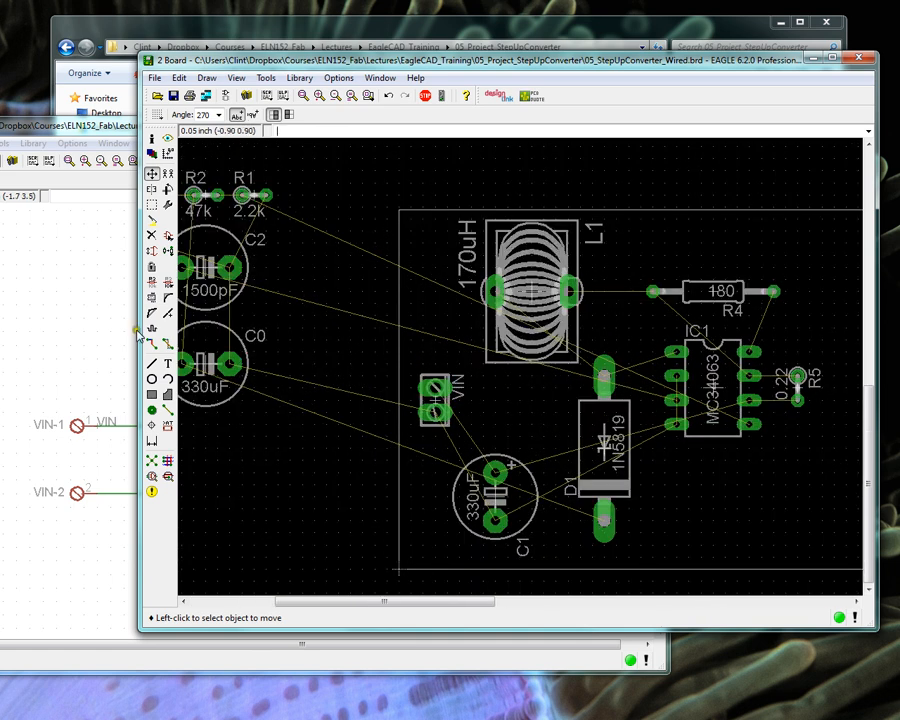
Check C0's connections in the schematic, then place C0 below R5, rotated to 270 degrees, and recalculate the airwires.
{"action": "left_click", "coordinate": [97, 131]}
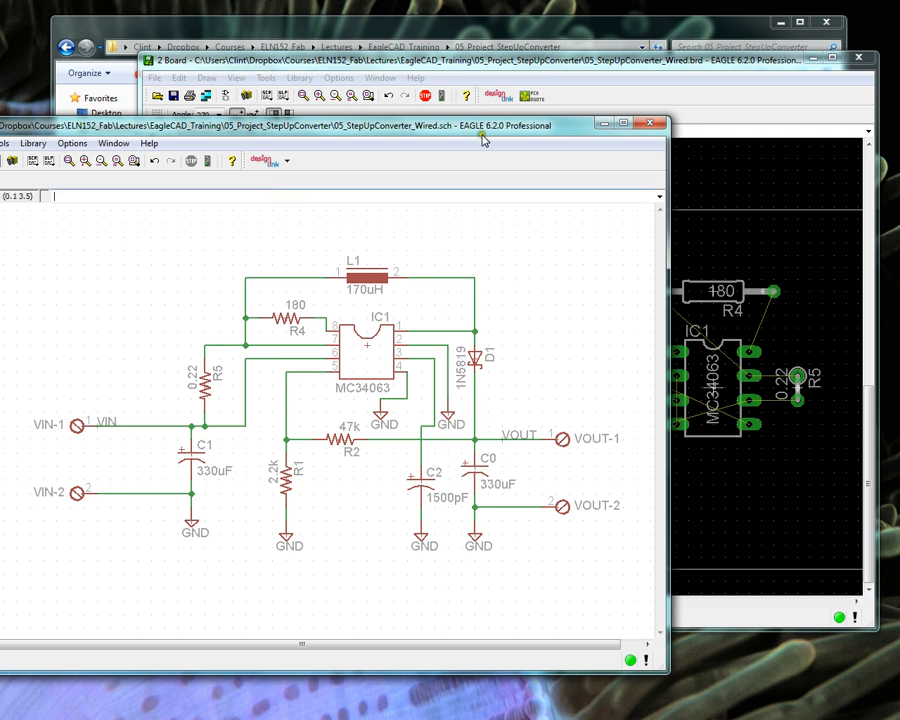
{"action": "left_click", "coordinate": [460, 60]}
{"action": "left_click", "coordinate": [345, 128]}
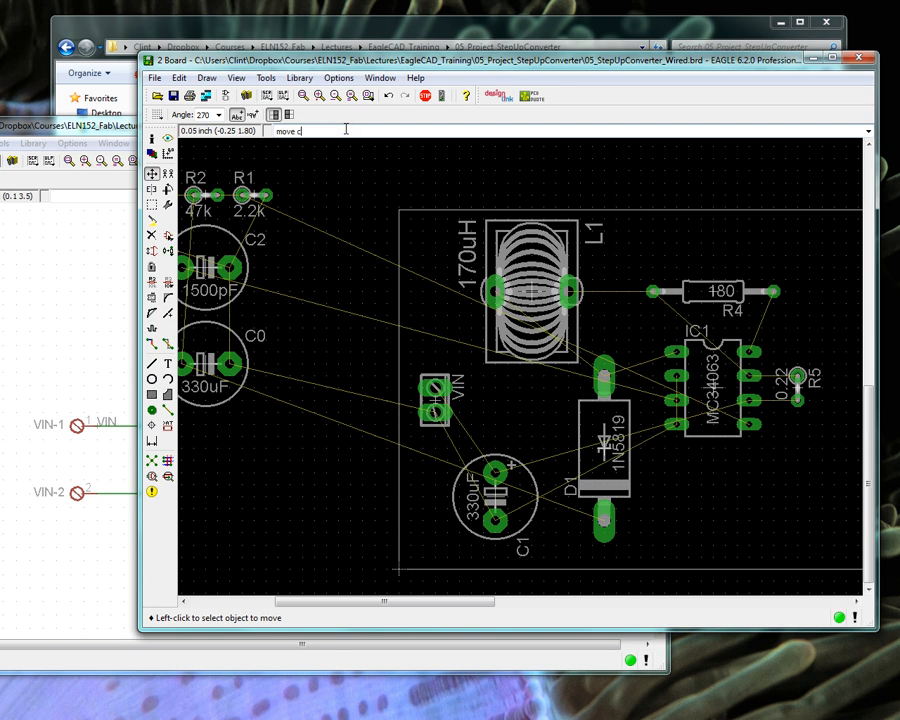
{"action": "type", "text": "move c0"}
{"action": "key", "text": "Return"}
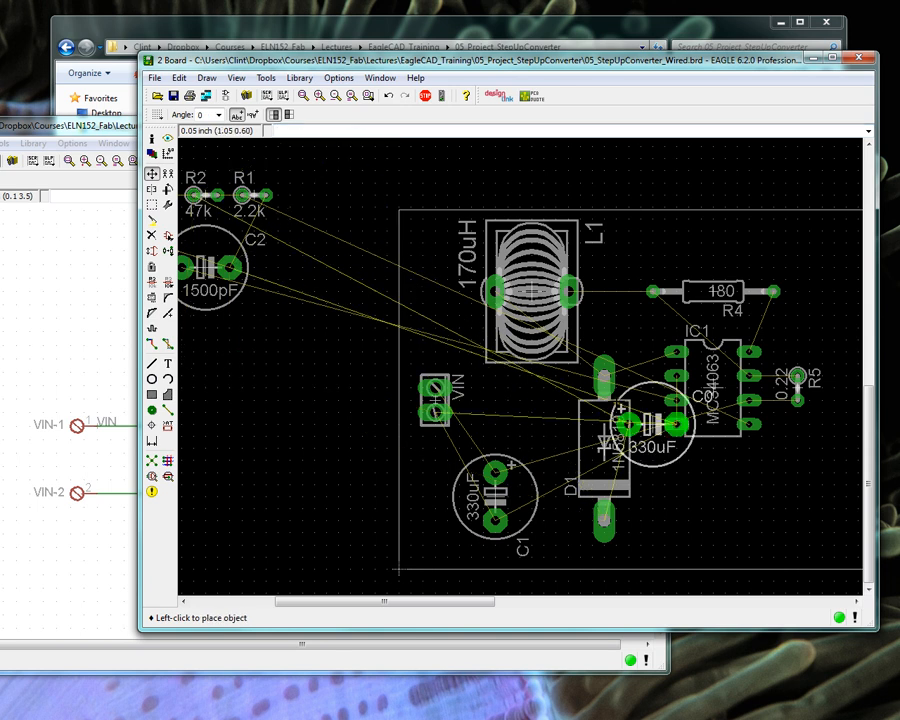
{"action": "right_click", "coordinate": [772, 460]}
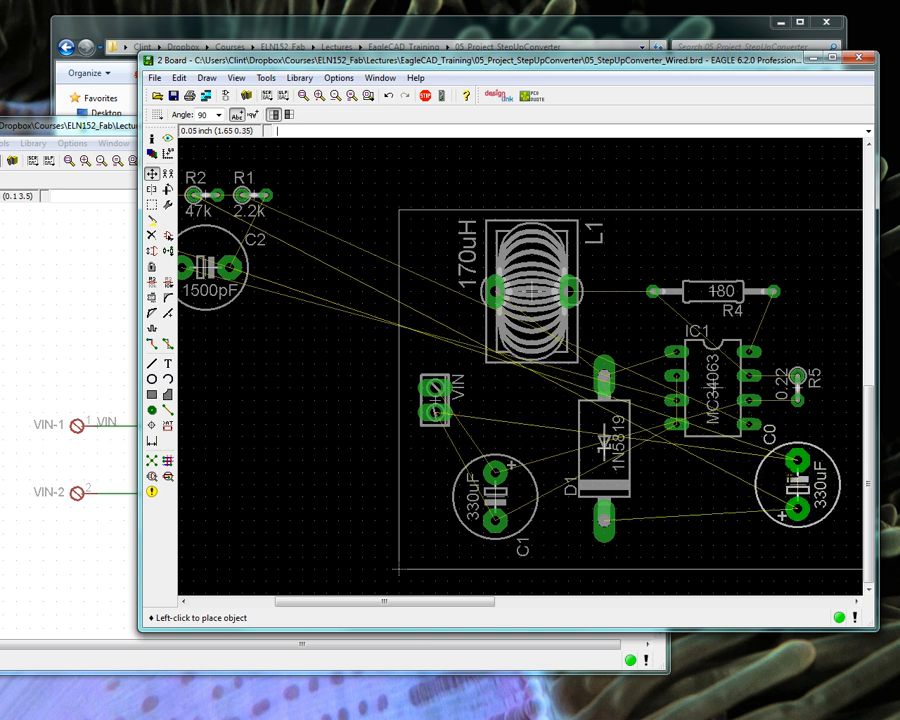
{"action": "scroll", "coordinate": [482, 438], "scroll_direction": "down", "scroll_amount": 3}
{"action": "right_click", "coordinate": [638, 463]}
{"action": "right_click", "coordinate": [638, 463]}
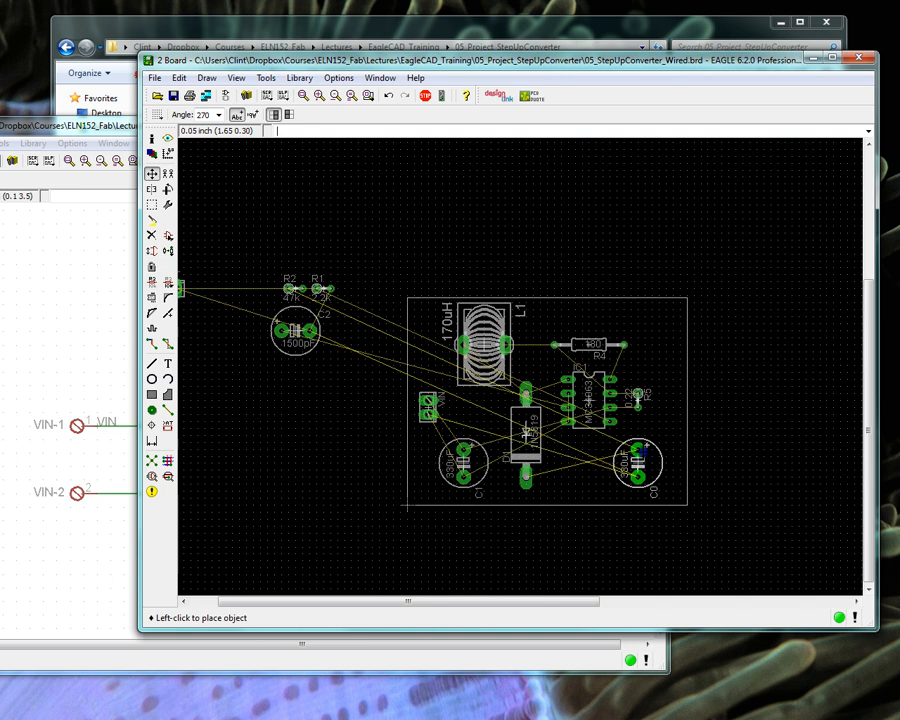
{"action": "left_click", "coordinate": [638, 463]}
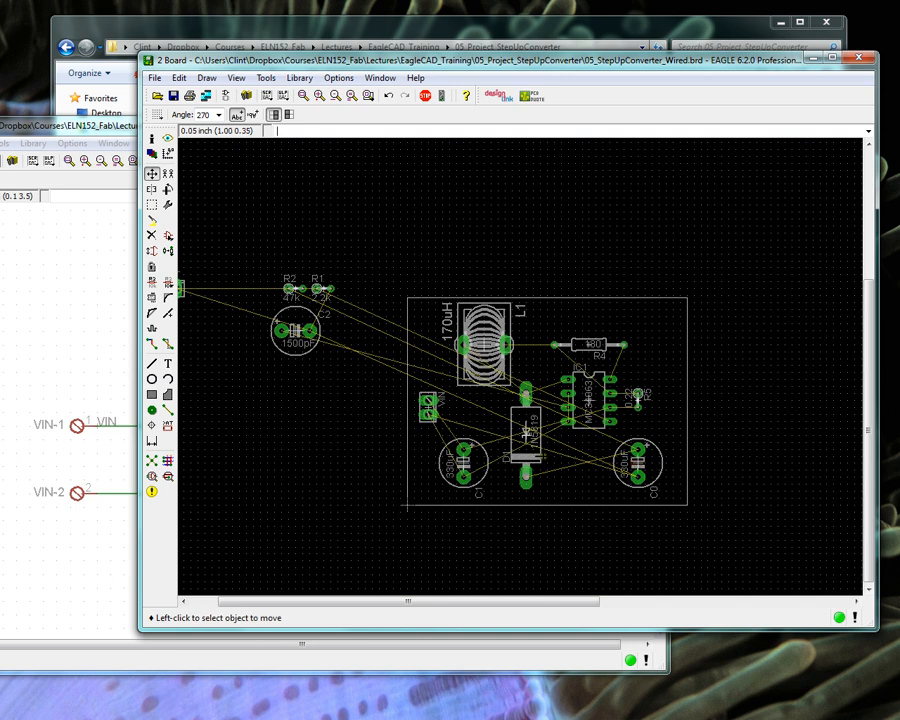
{"action": "left_click", "coordinate": [151, 459]}
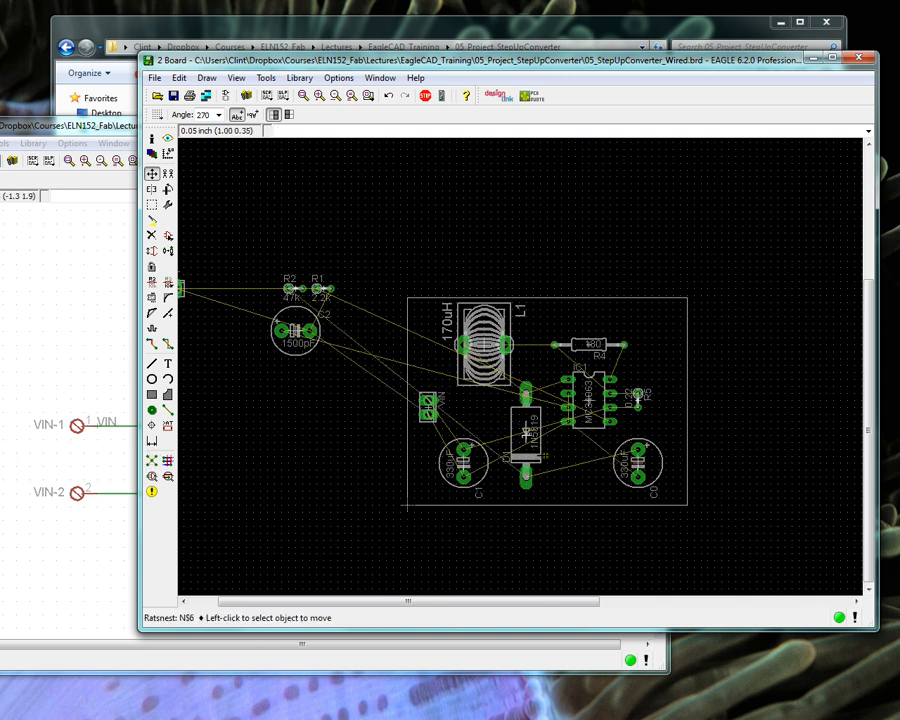
Rotate C0 in place to 90 degrees so its pads swap ends, and recalculate the airwires.
{"action": "scroll", "coordinate": [549, 455], "scroll_direction": "up", "scroll_amount": 3}
{"action": "left_click", "coordinate": [707, 472]}
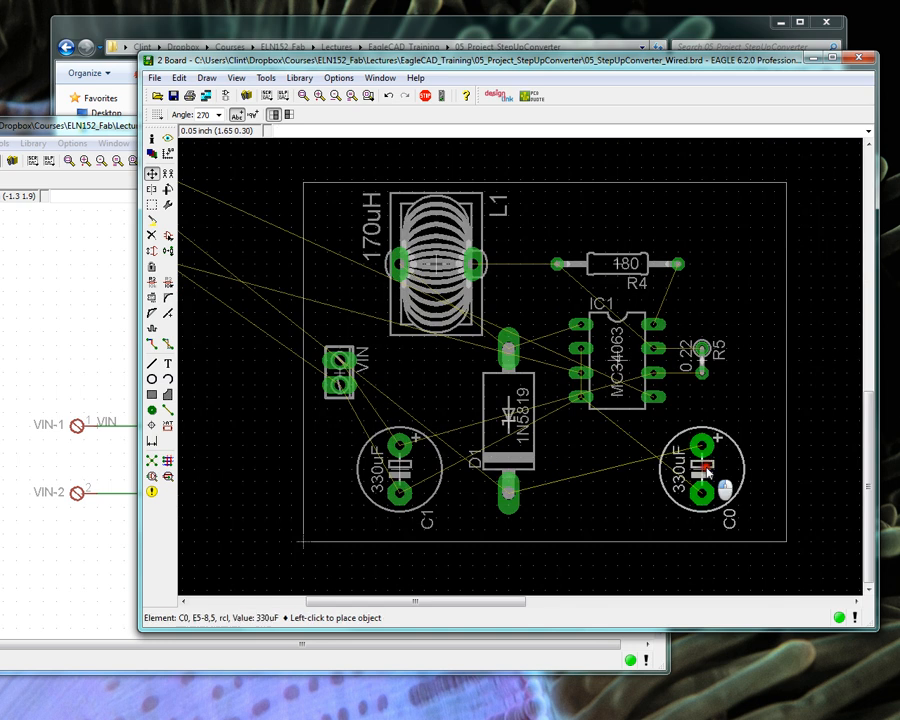
{"action": "right_click", "coordinate": [707, 472]}
{"action": "right_click", "coordinate": [707, 472]}
{"action": "left_click", "coordinate": [707, 472]}
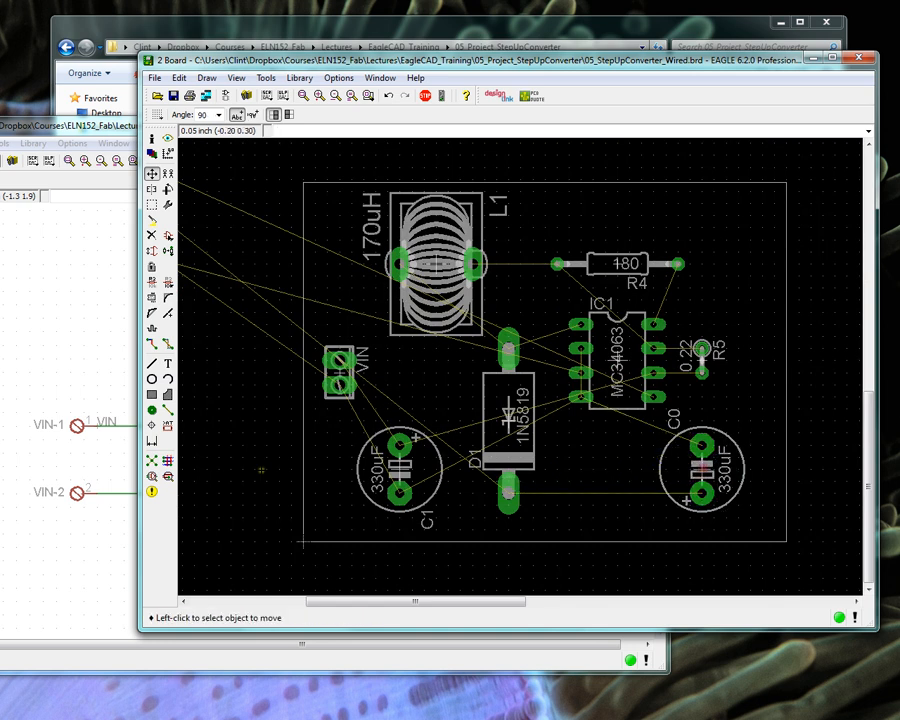
{"action": "left_click", "coordinate": [151, 459]}
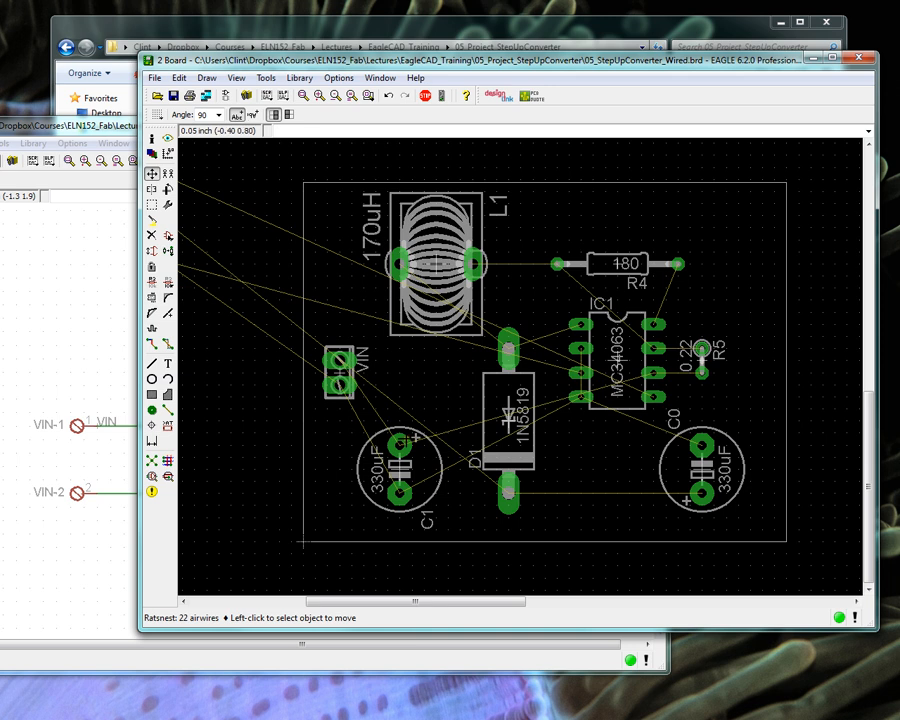
Check C2's connections in the schematic, then place C2 between L1 and IC1 above D1, rotated to 90 degrees.
{"action": "left_click", "coordinate": [68, 138]}
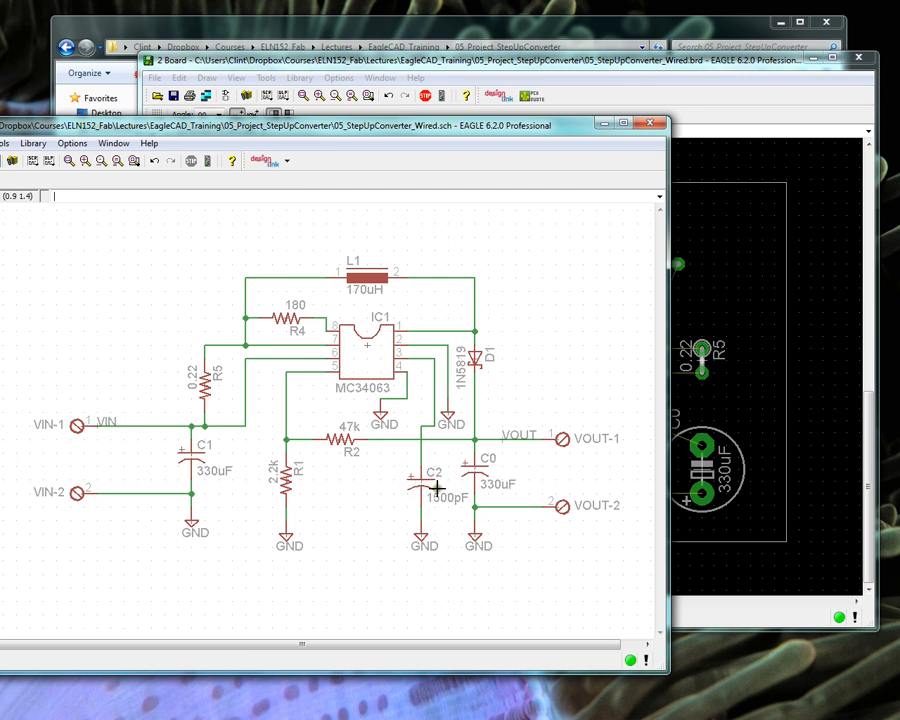
{"action": "left_click", "coordinate": [500, 60]}
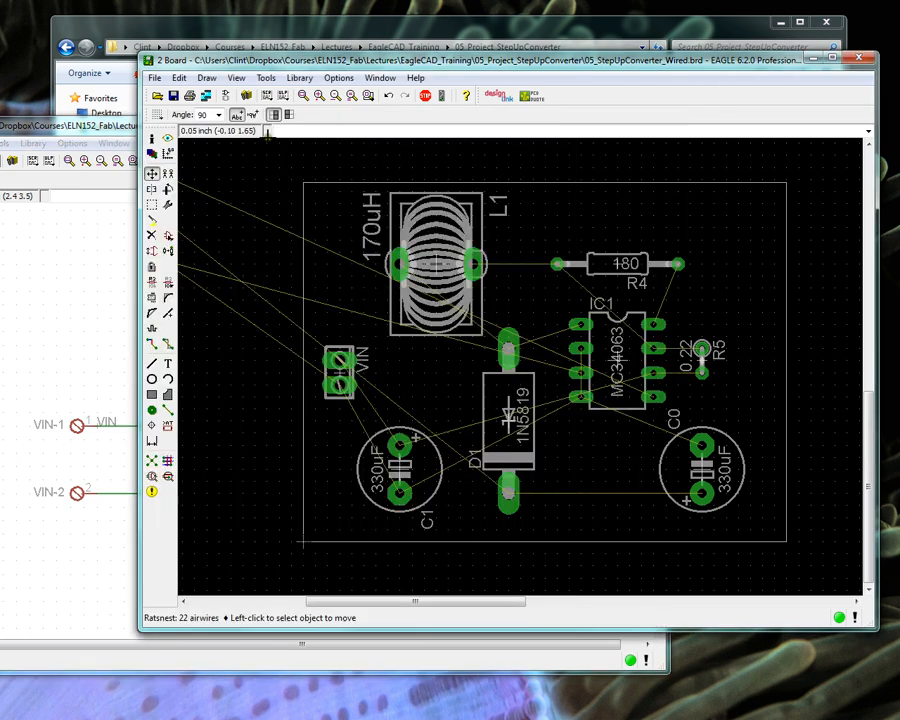
{"action": "type", "text": "move c2"}
{"action": "key", "text": "Return"}
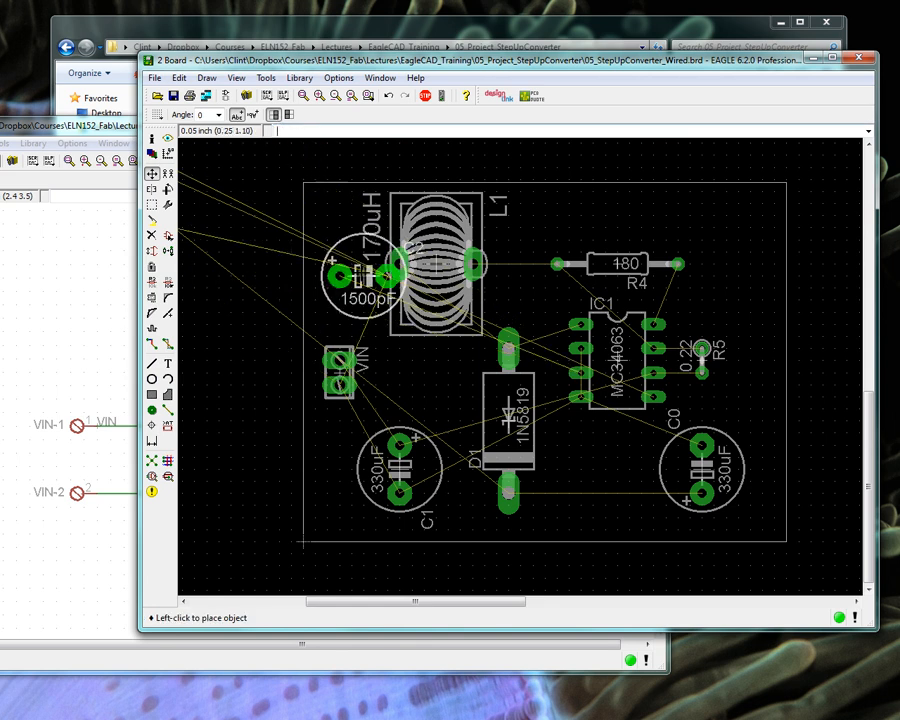
{"action": "right_click", "coordinate": [530, 408]}
{"action": "right_click", "coordinate": [526, 408]}
{"action": "right_click", "coordinate": [520, 408]}
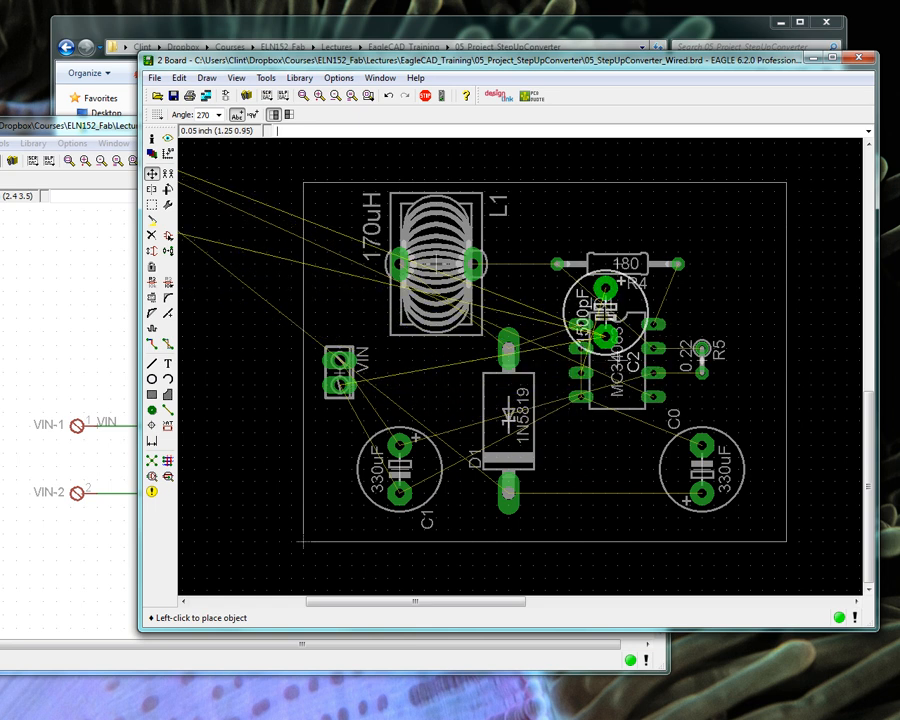
{"action": "right_click", "coordinate": [568, 325]}
{"action": "right_click", "coordinate": [545, 322]}
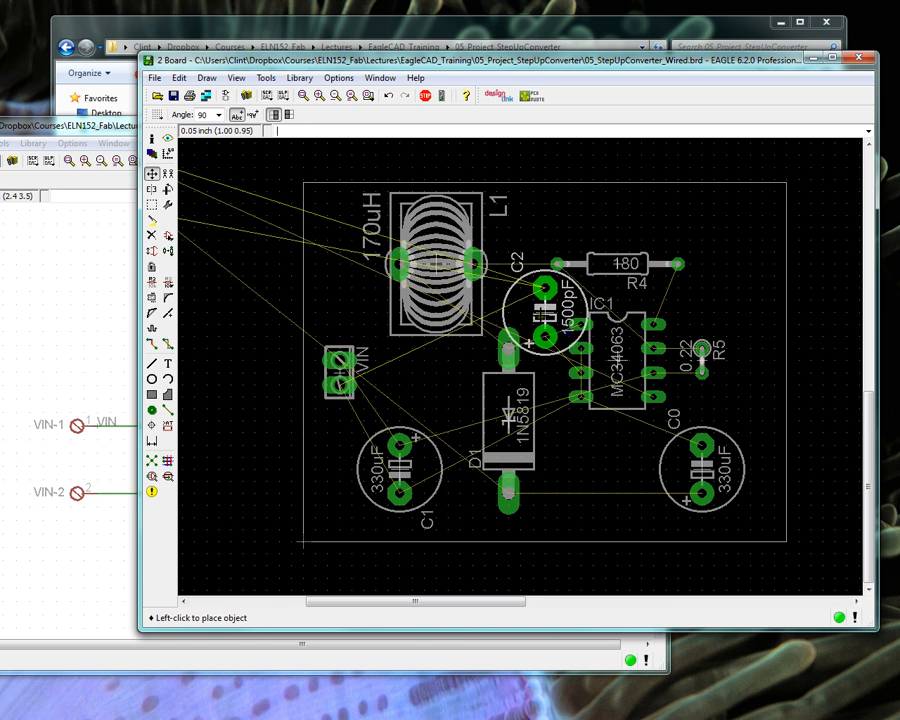
{"action": "left_click", "coordinate": [533, 325]}
Shift D1 about 0.05 inch left and down, IC1 about 0.1 inch right, and R5 about 0.05 inch right.
{"action": "left_click", "coordinate": [507, 445]}
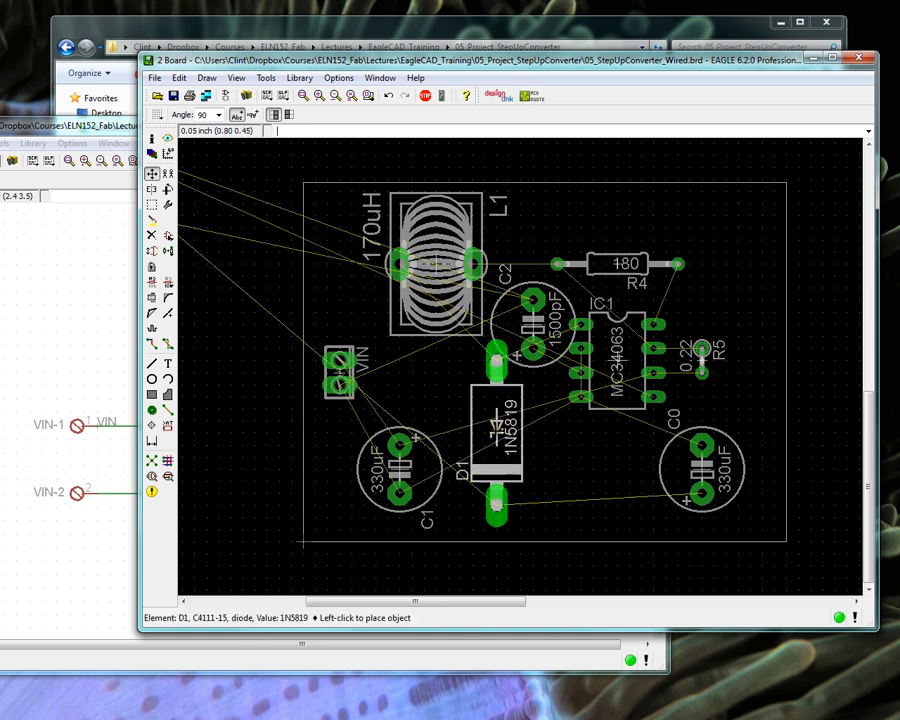
{"action": "left_click", "coordinate": [508, 450]}
{"action": "left_click", "coordinate": [615, 360]}
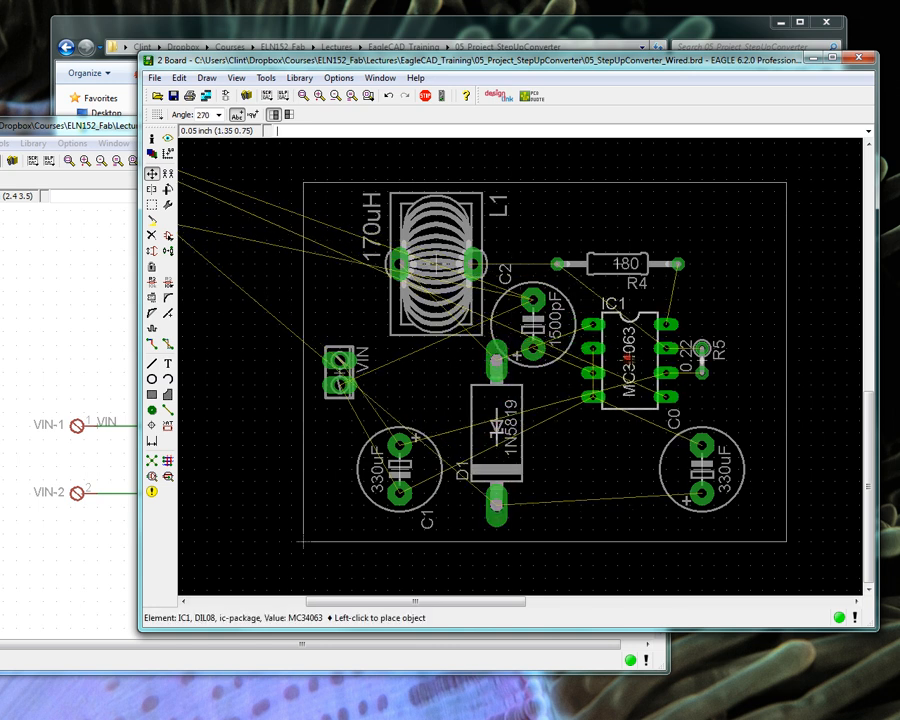
{"action": "left_click", "coordinate": [642, 360]}
{"action": "left_click", "coordinate": [703, 360]}
{"action": "left_click", "coordinate": [713, 360]}
Shift L1 about 0.1 inch left, C2 about 0.05 inch up, and D1 about 0.05 inch down.
{"action": "left_click", "coordinate": [436, 263]}
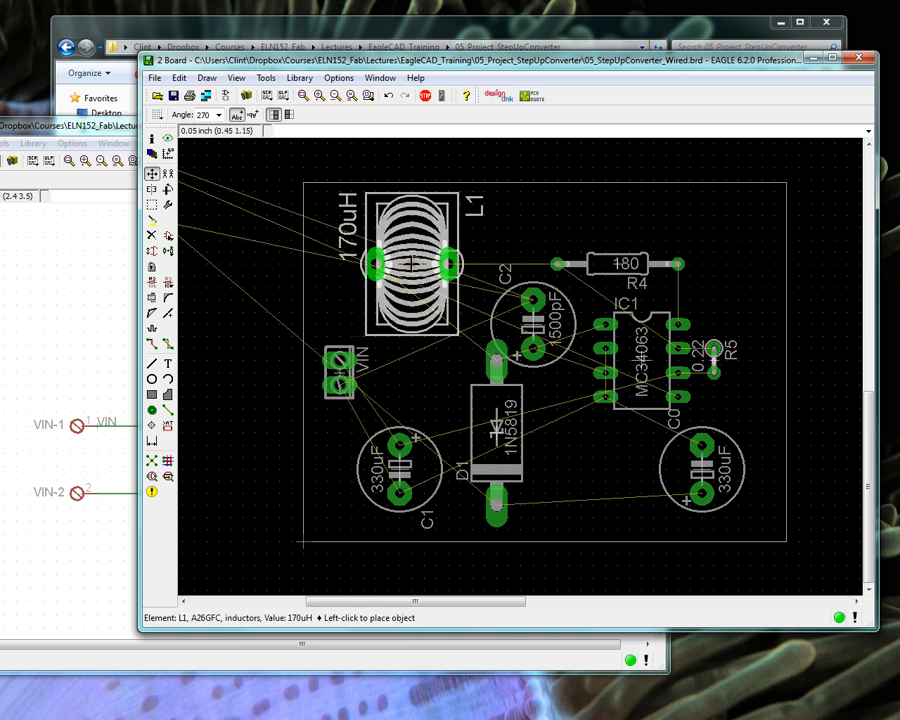
{"action": "left_click", "coordinate": [412, 263]}
{"action": "left_click", "coordinate": [533, 325]}
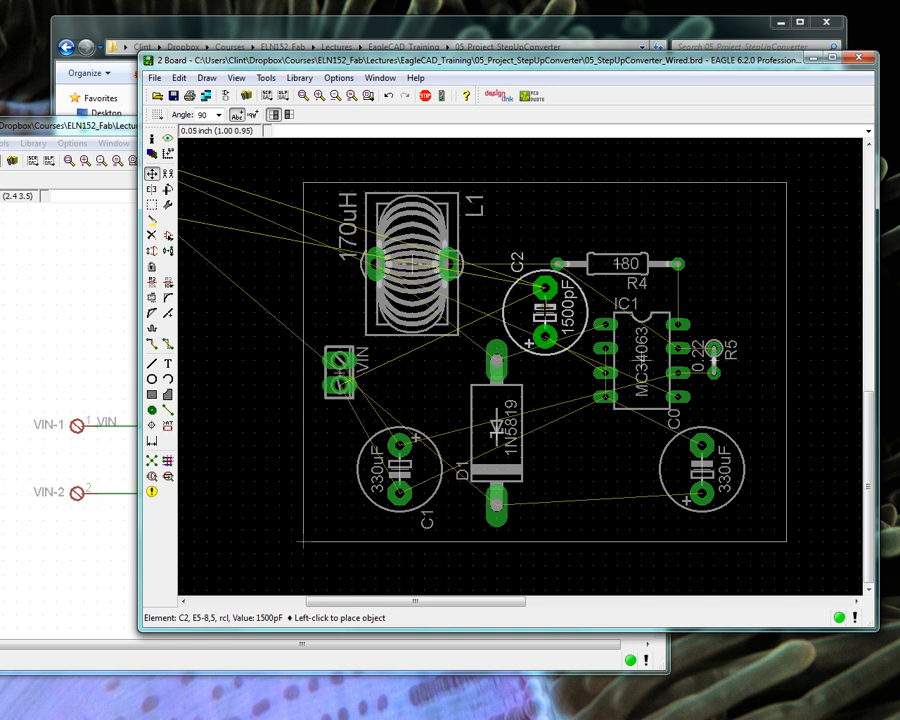
{"action": "left_click", "coordinate": [533, 313]}
{"action": "left_click", "coordinate": [495, 435]}
{"action": "left_click", "coordinate": [495, 448]}
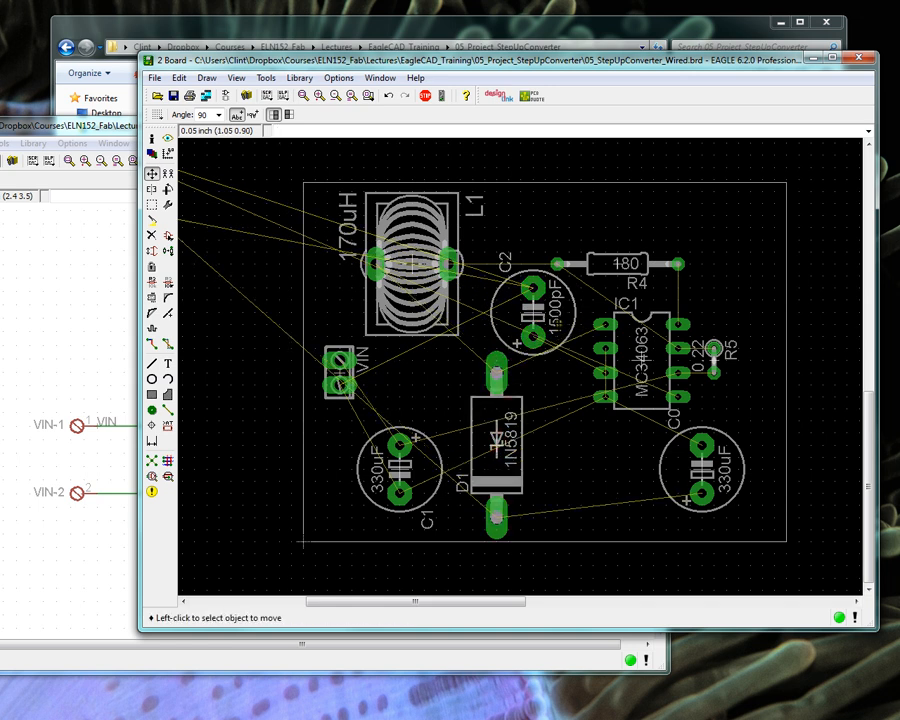
Browse the available packages for C2 and change it to the rectangular CPOL-USB45181C device with package B45181C.
{"action": "scroll", "coordinate": [543, 317], "scroll_direction": "up", "scroll_amount": 1}
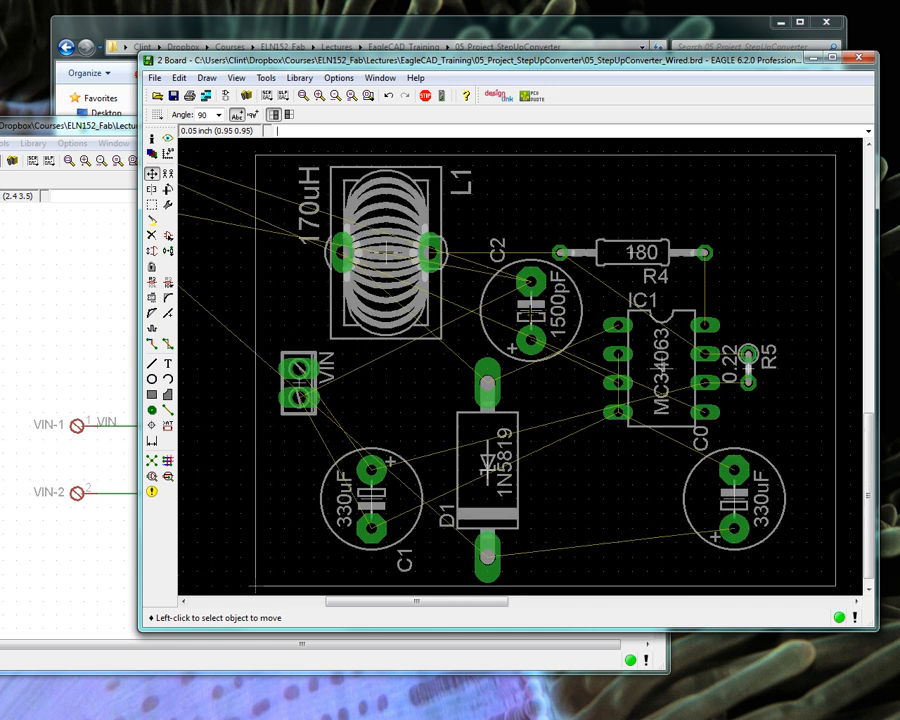
{"action": "right_click", "coordinate": [530, 315]}
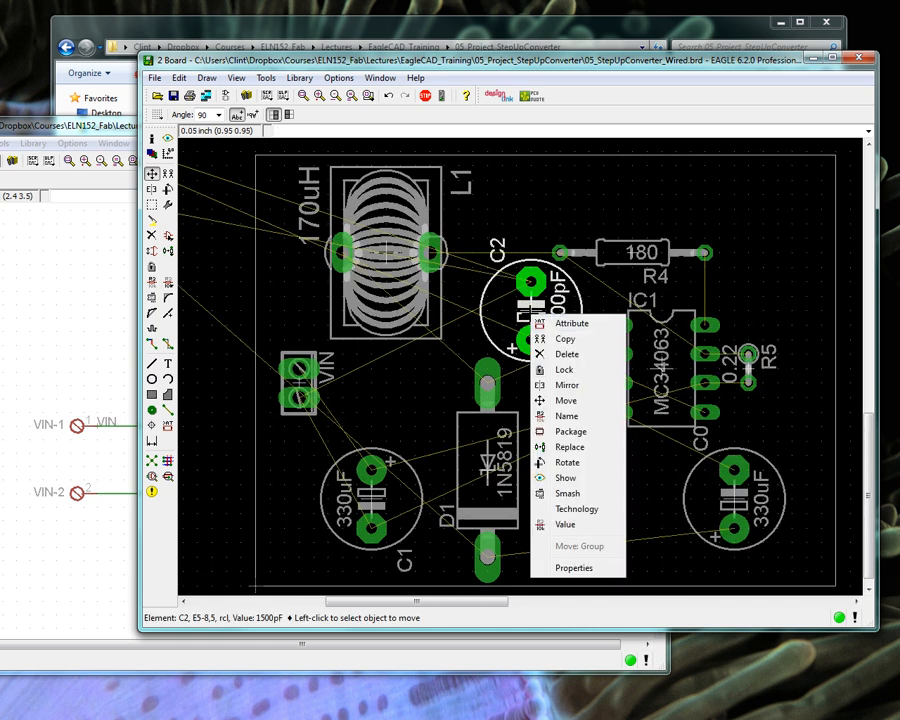
{"action": "left_click", "coordinate": [569, 431]}
{"action": "scroll", "coordinate": [401, 311], "scroll_direction": "up", "scroll_amount": 10}
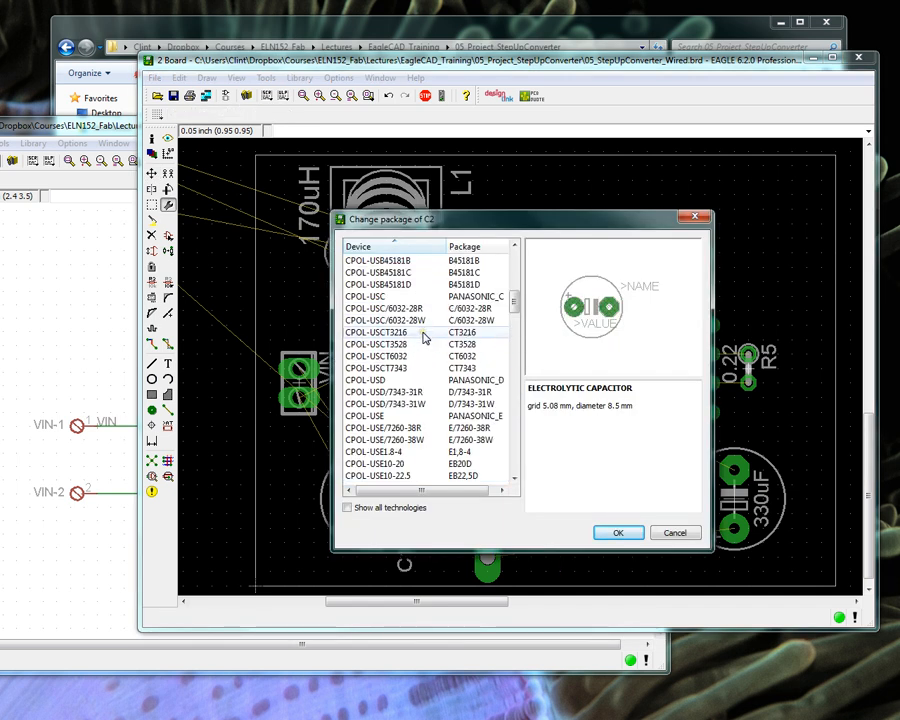
{"action": "scroll", "coordinate": [400, 276], "scroll_direction": "up", "scroll_amount": 10}
{"action": "left_click", "coordinate": [402, 260]}
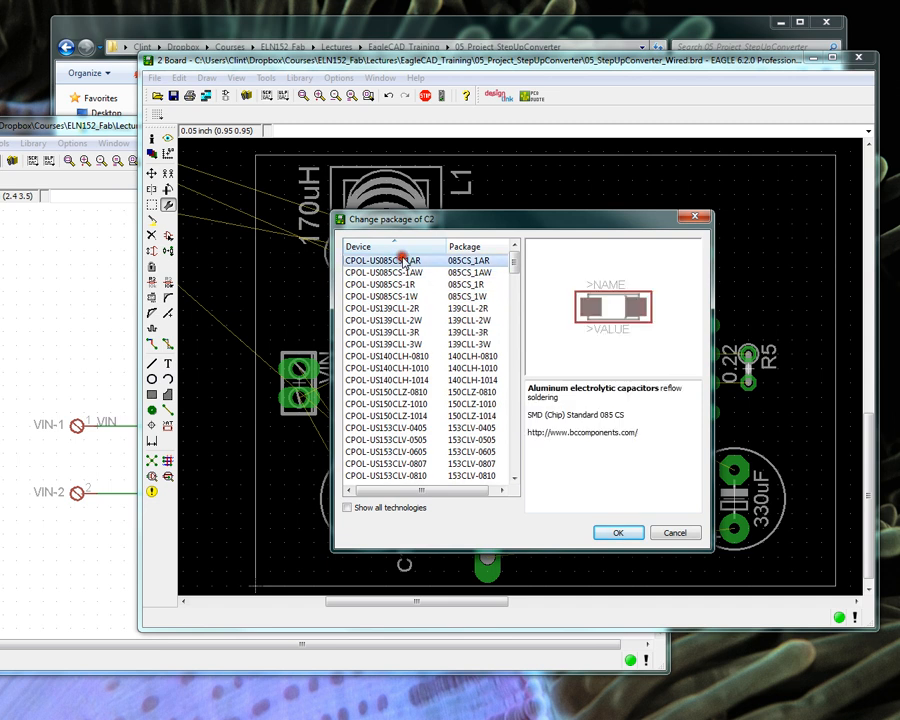
{"action": "left_click", "coordinate": [408, 345]}
{"action": "scroll", "coordinate": [408, 345], "scroll_direction": "down", "scroll_amount": 4}
{"action": "left_click", "coordinate": [407, 346]}
{"action": "scroll", "coordinate": [408, 346], "scroll_direction": "down", "scroll_amount": 4}
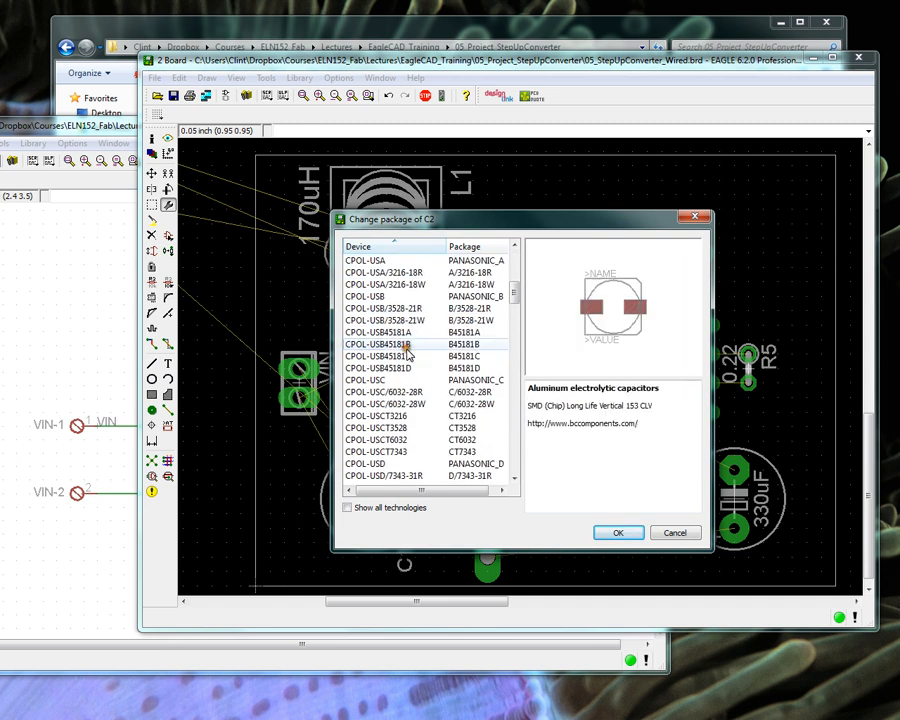
{"action": "left_click", "coordinate": [408, 354]}
{"action": "scroll", "coordinate": [408, 350], "scroll_direction": "down", "scroll_amount": 3}
{"action": "scroll", "coordinate": [408, 358], "scroll_direction": "up", "scroll_amount": 2}
{"action": "left_click", "coordinate": [404, 332]}
{"action": "left_click", "coordinate": [403, 320]}
{"action": "left_click", "coordinate": [405, 309]}
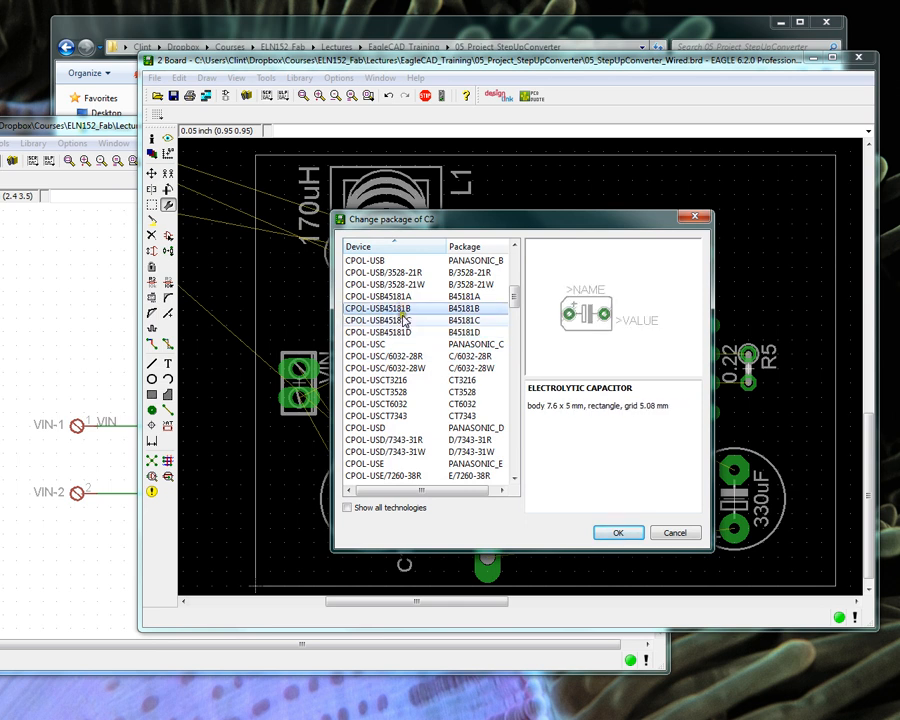
{"action": "left_click", "coordinate": [403, 319]}
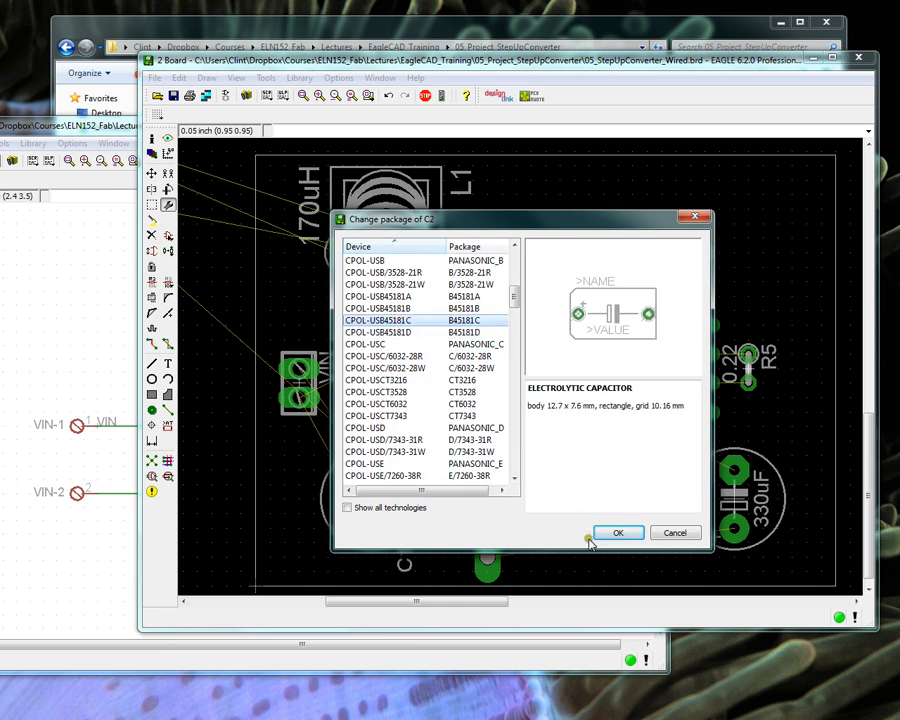
{"action": "left_click", "coordinate": [618, 532]}
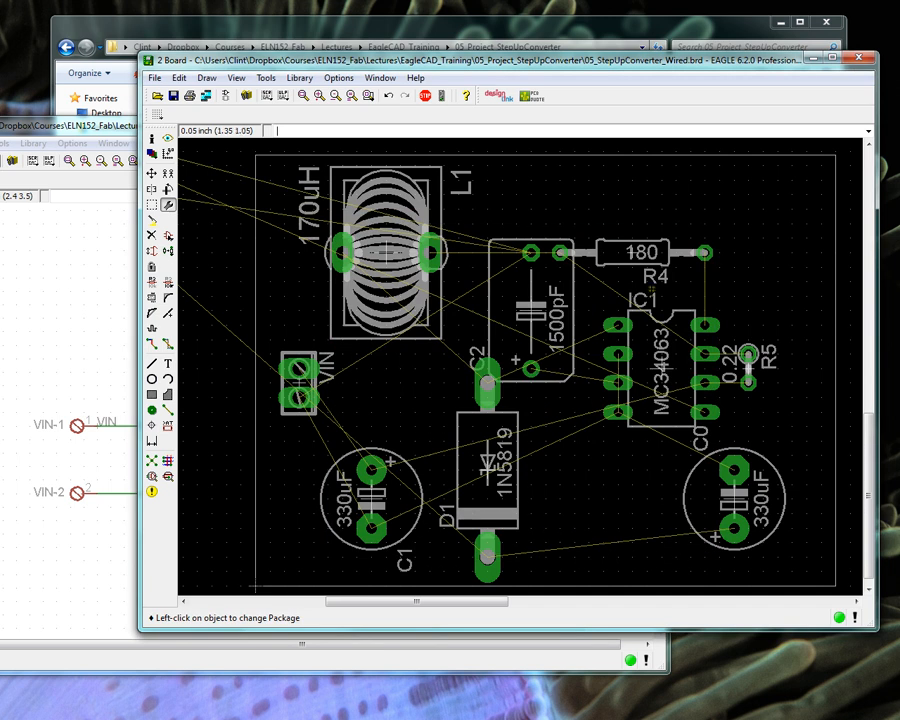
Keep R4's 0207/12 package and move R4 about 0.1 inch right and 0.15 inch up, clear of C2.
{"action": "left_click", "coordinate": [640, 252]}
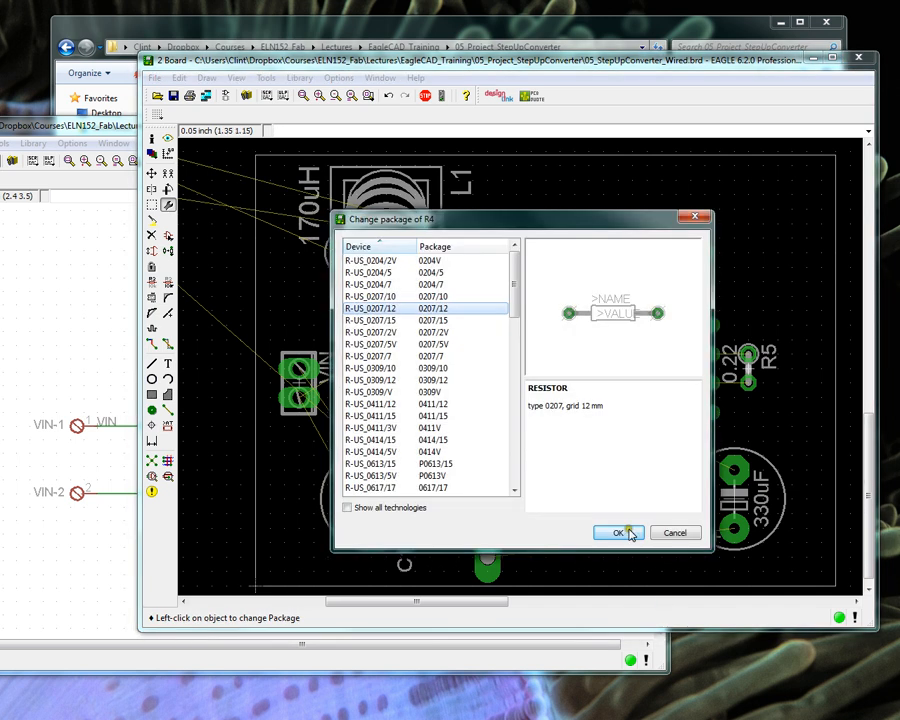
{"action": "right_click", "coordinate": [638, 251]}
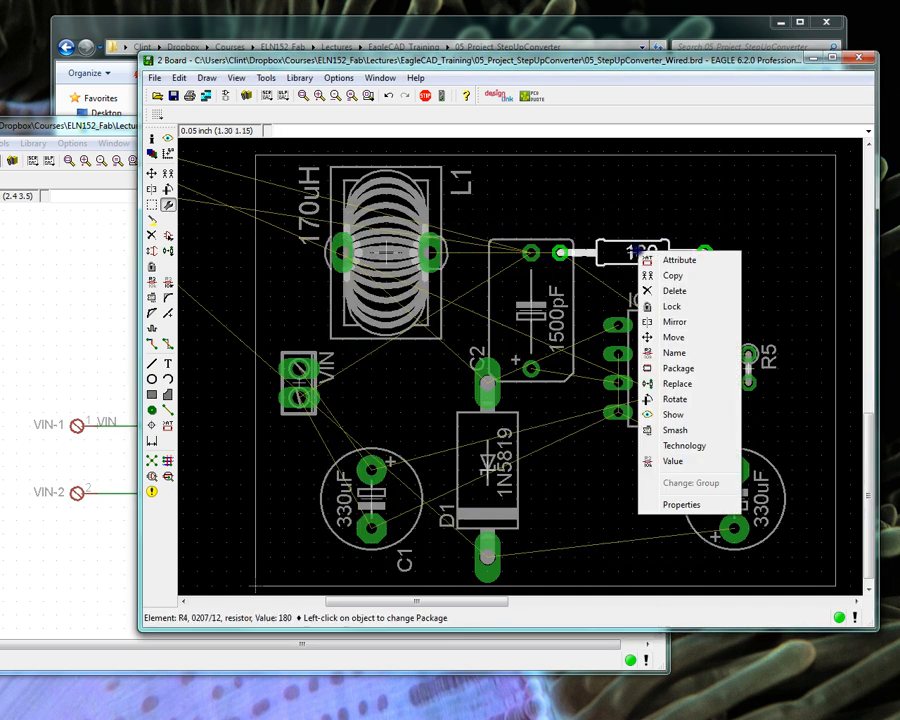
{"action": "left_click", "coordinate": [674, 337]}
{"action": "left_click", "coordinate": [661, 208]}
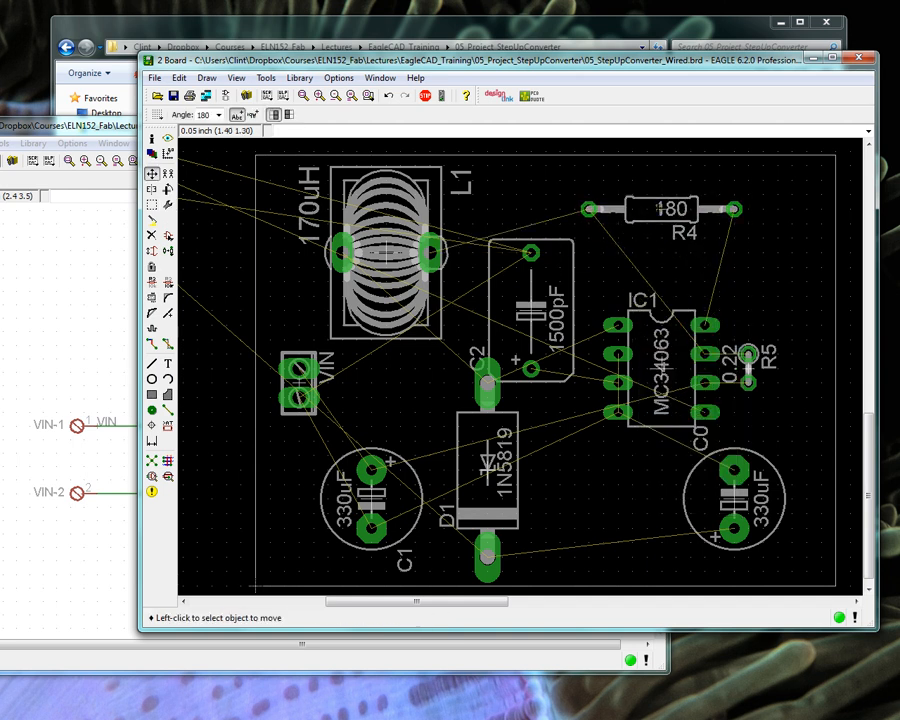
Review the package options for C2 again and keep B45181C.
{"action": "right_click", "coordinate": [538, 310]}
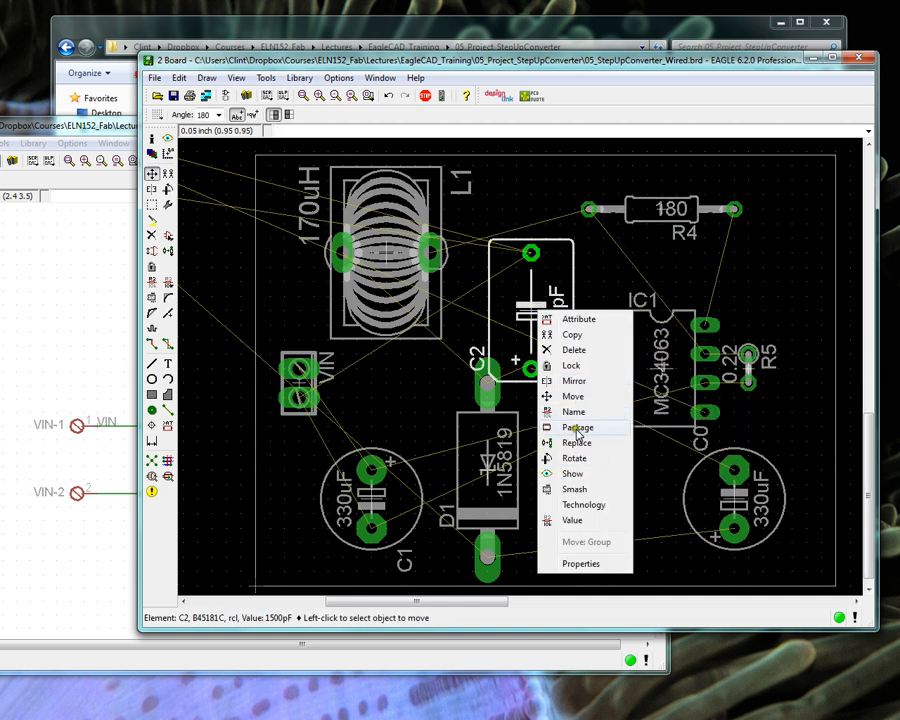
{"action": "left_click", "coordinate": [577, 427]}
{"action": "left_click_drag", "start_coordinate": [511, 281], "coordinate": [510, 292]}
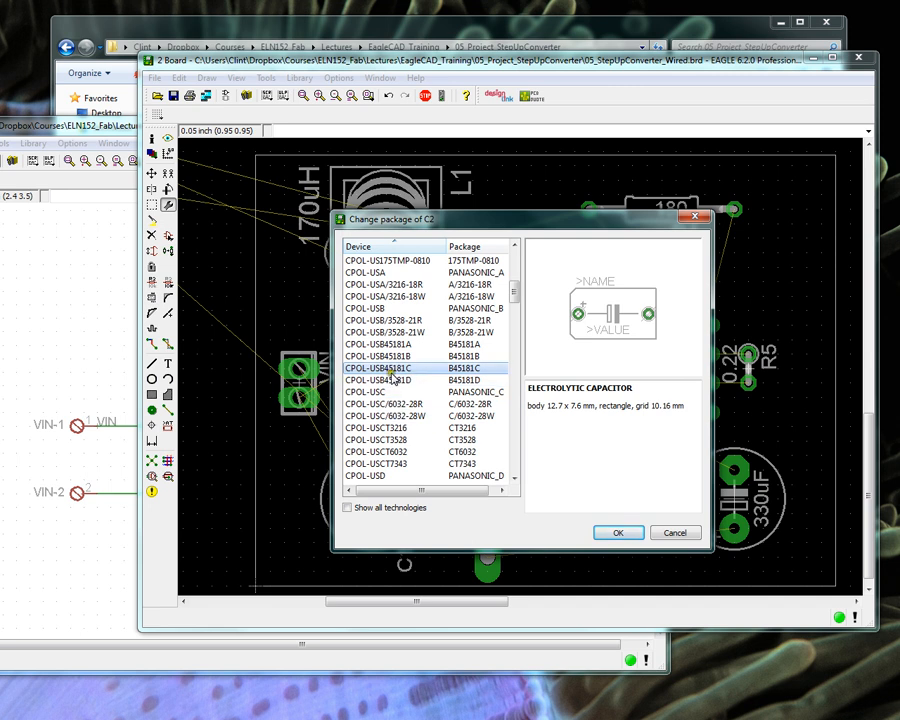
{"action": "left_click", "coordinate": [620, 534]}
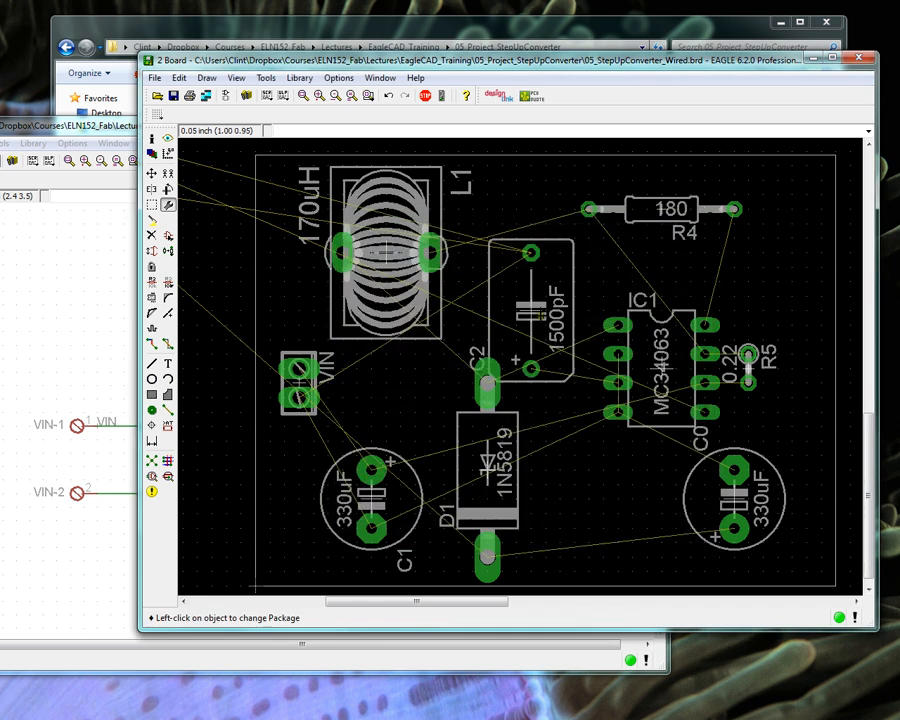
Move C2 about 0.05 inch right and 0.05 inch up, clear of D1's upper pad.
{"action": "right_click", "coordinate": [538, 318]}
{"action": "left_click", "coordinate": [574, 401]}
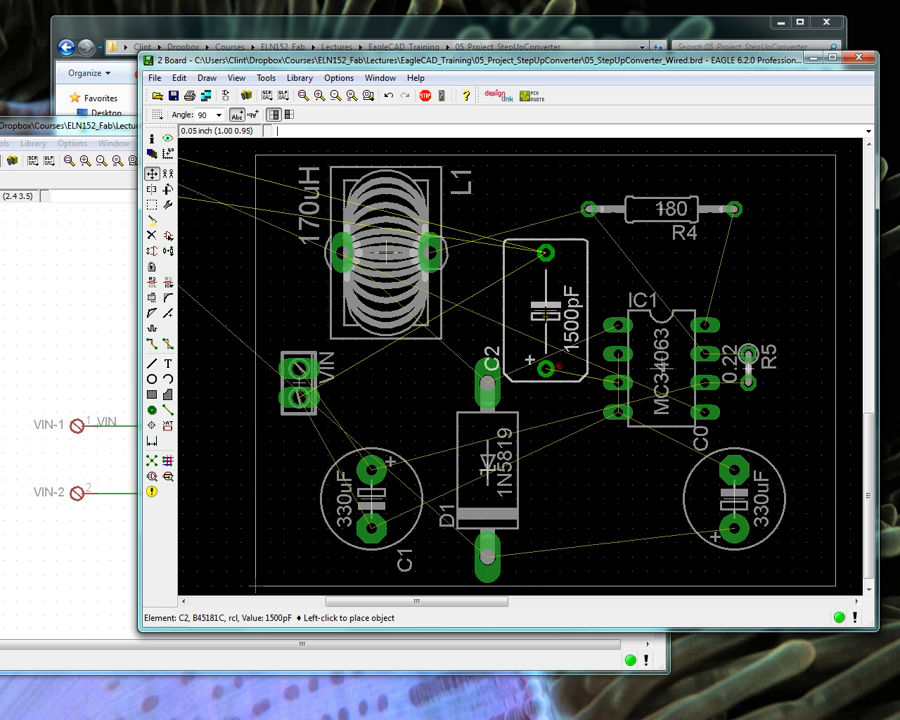
{"action": "left_click", "coordinate": [545, 296]}
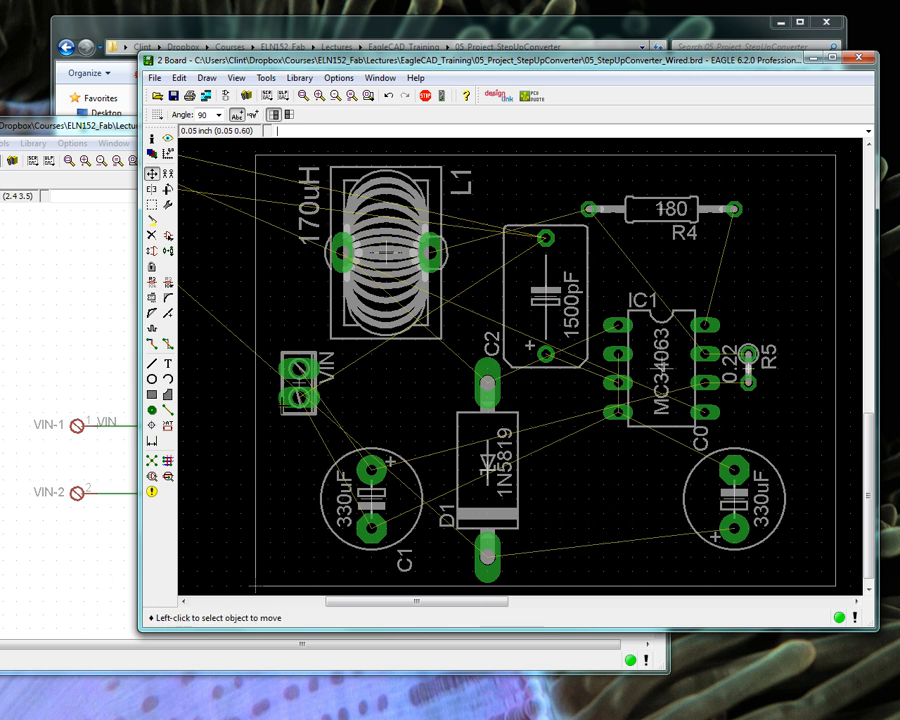
Move the VOUT connector inside the board outline near its right edge above C0, rotated to 90 degrees, and recalculate the airwires.
{"action": "scroll", "coordinate": [665, 368], "scroll_direction": "down", "scroll_amount": 2}
{"action": "scroll", "coordinate": [479, 362], "scroll_direction": "up", "scroll_amount": 2}
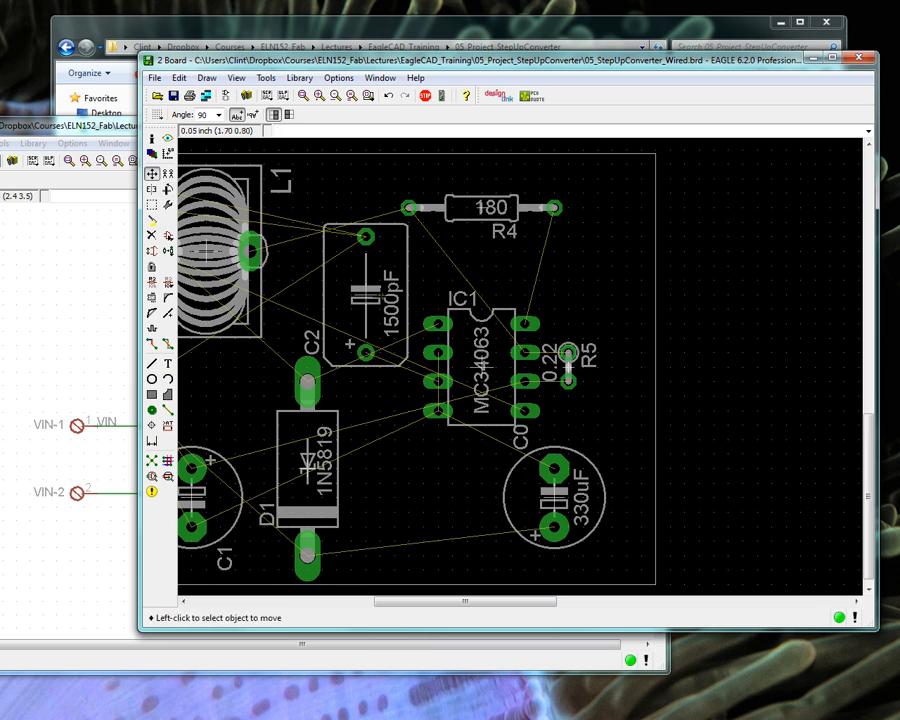
{"action": "scroll", "coordinate": [640, 360], "scroll_direction": "down", "scroll_amount": 4}
{"action": "scroll", "coordinate": [497, 350], "scroll_direction": "up", "scroll_amount": 2}
{"action": "scroll", "coordinate": [585, 494], "scroll_direction": "down", "scroll_amount": 3}
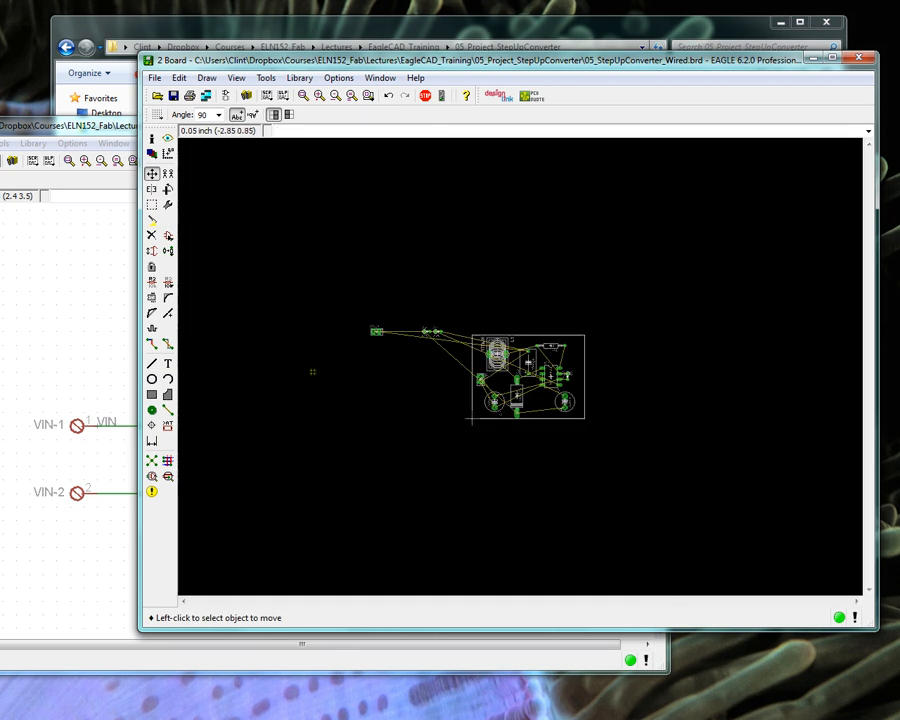
{"action": "scroll", "coordinate": [573, 386], "scroll_direction": "up", "scroll_amount": 2}
{"action": "scroll", "coordinate": [570, 390], "scroll_direction": "down", "scroll_amount": 1}
{"action": "scroll", "coordinate": [526, 395], "scroll_direction": "up", "scroll_amount": 2}
{"action": "scroll", "coordinate": [550, 390], "scroll_direction": "down", "scroll_amount": 3}
{"action": "scroll", "coordinate": [500, 390], "scroll_direction": "up", "scroll_amount": 3}
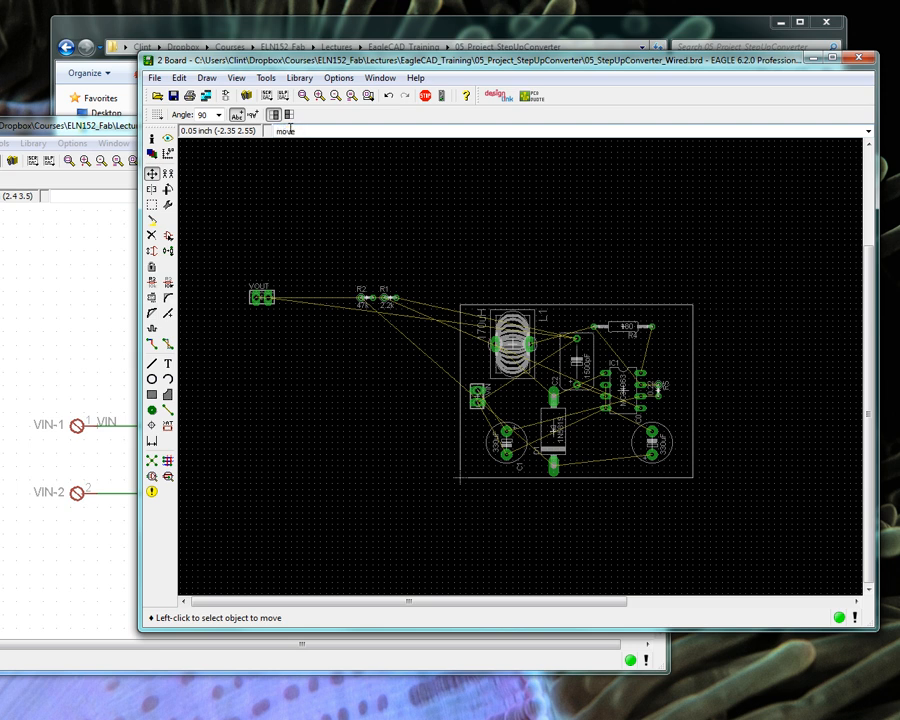
{"action": "key", "text": "Return"}
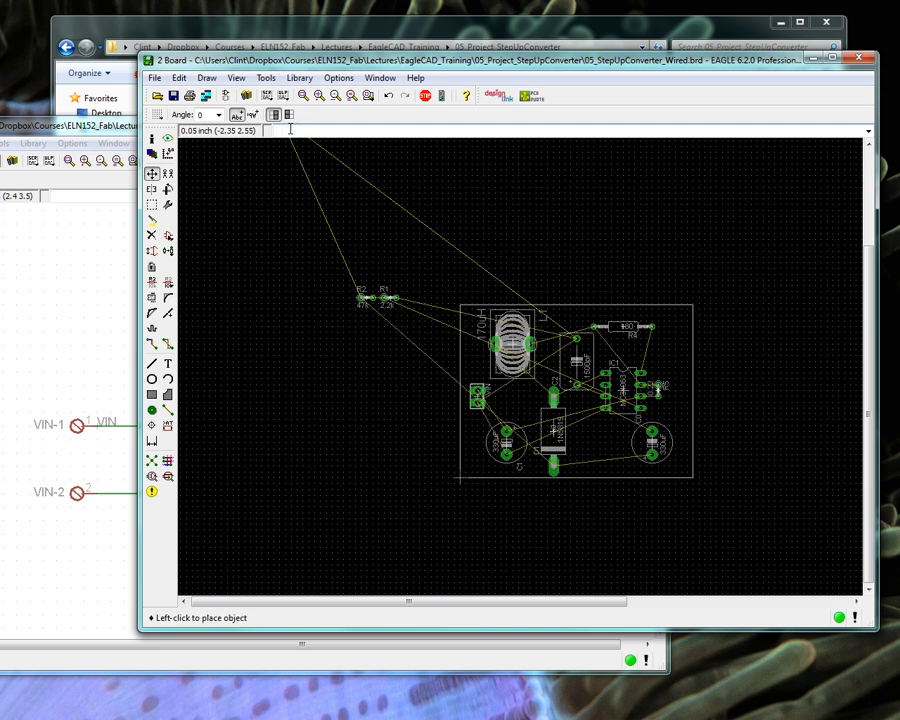
{"action": "right_click", "coordinate": [681, 419]}
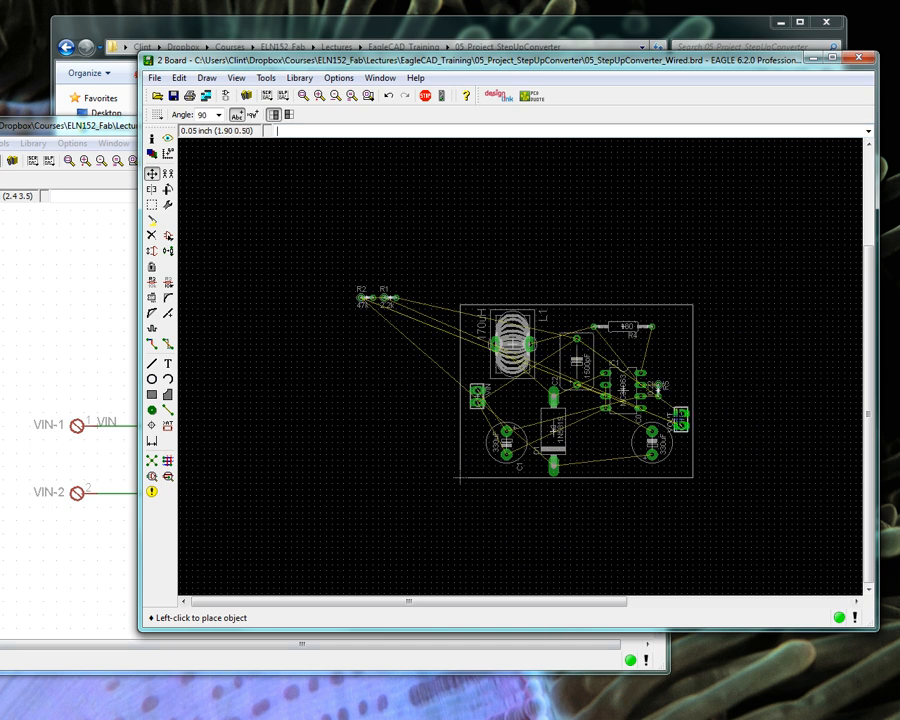
{"action": "scroll", "coordinate": [508, 404], "scroll_direction": "down", "scroll_amount": 3}
{"action": "scroll", "coordinate": [626, 406], "scroll_direction": "up", "scroll_amount": 3}
{"action": "scroll", "coordinate": [612, 411], "scroll_direction": "up", "scroll_amount": 3}
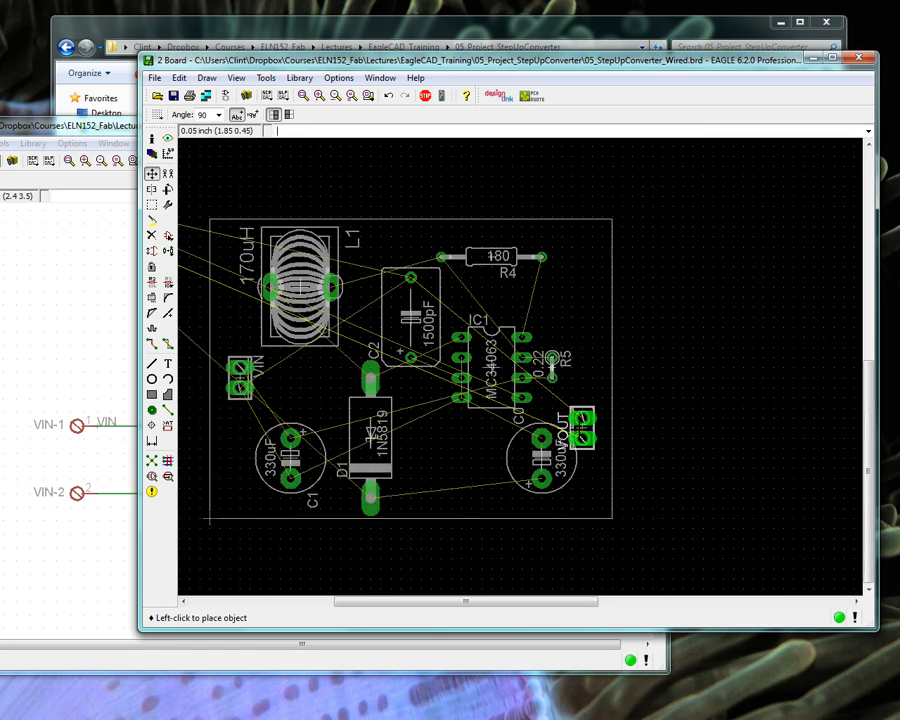
{"action": "left_click", "coordinate": [592, 405]}
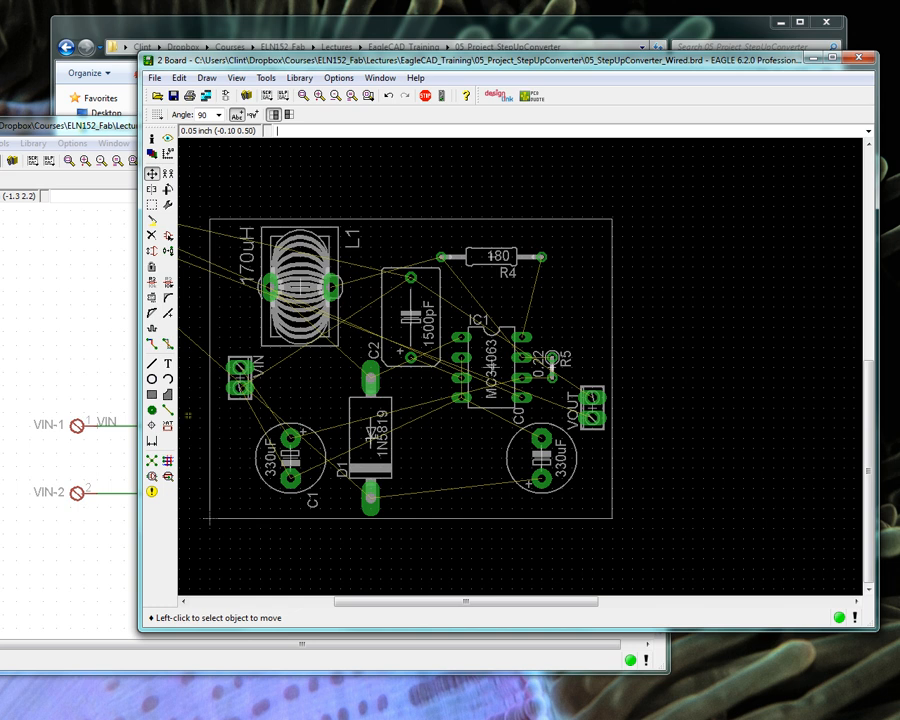
{"action": "left_click", "coordinate": [151, 460]}
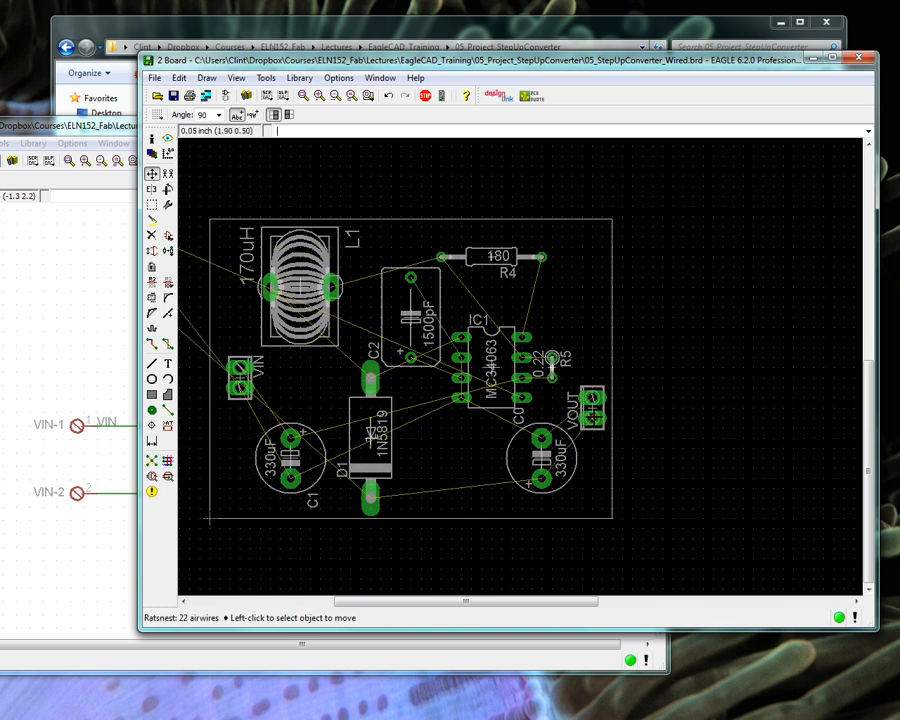
Examine the airwires between VOUT and C0, and check in the schematic how R1 and R2 are connected.
{"action": "scroll", "coordinate": [583, 417], "scroll_direction": "up", "scroll_amount": 4}
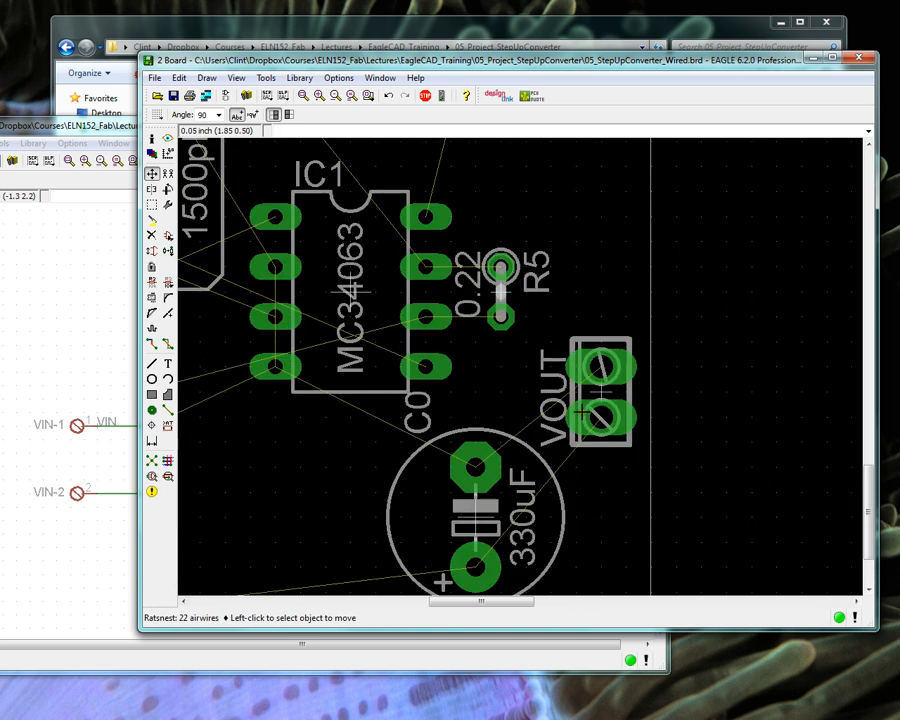
{"action": "scroll", "coordinate": [583, 416], "scroll_direction": "down", "scroll_amount": 3}
{"action": "scroll", "coordinate": [671, 386], "scroll_direction": "down", "scroll_amount": 3}
{"action": "scroll", "coordinate": [564, 393], "scroll_direction": "up", "scroll_amount": 1}
{"action": "scroll", "coordinate": [590, 394], "scroll_direction": "down", "scroll_amount": 2}
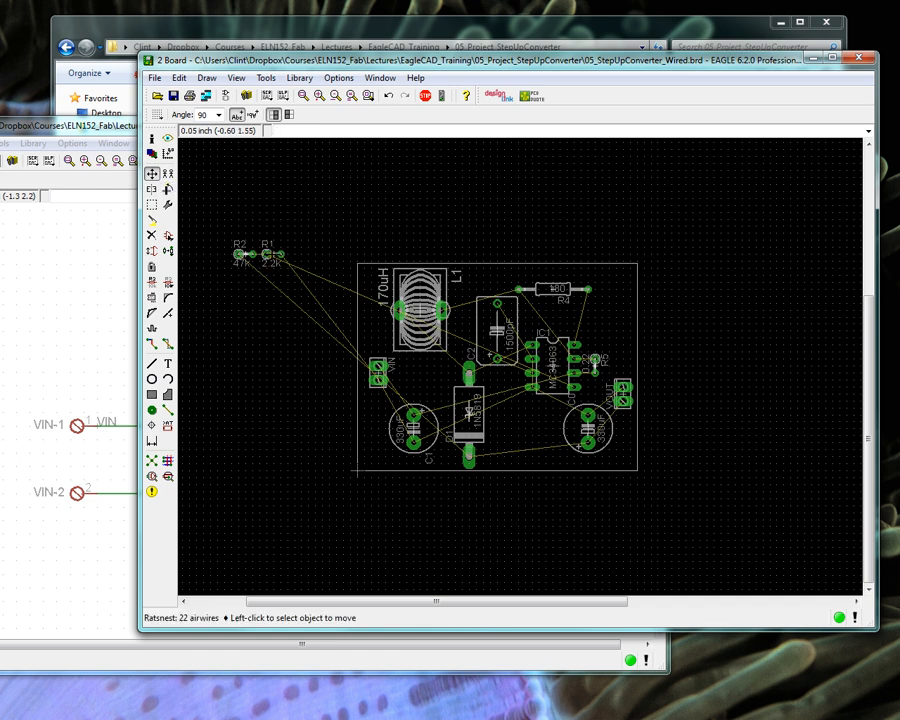
{"action": "left_click", "coordinate": [100, 214]}
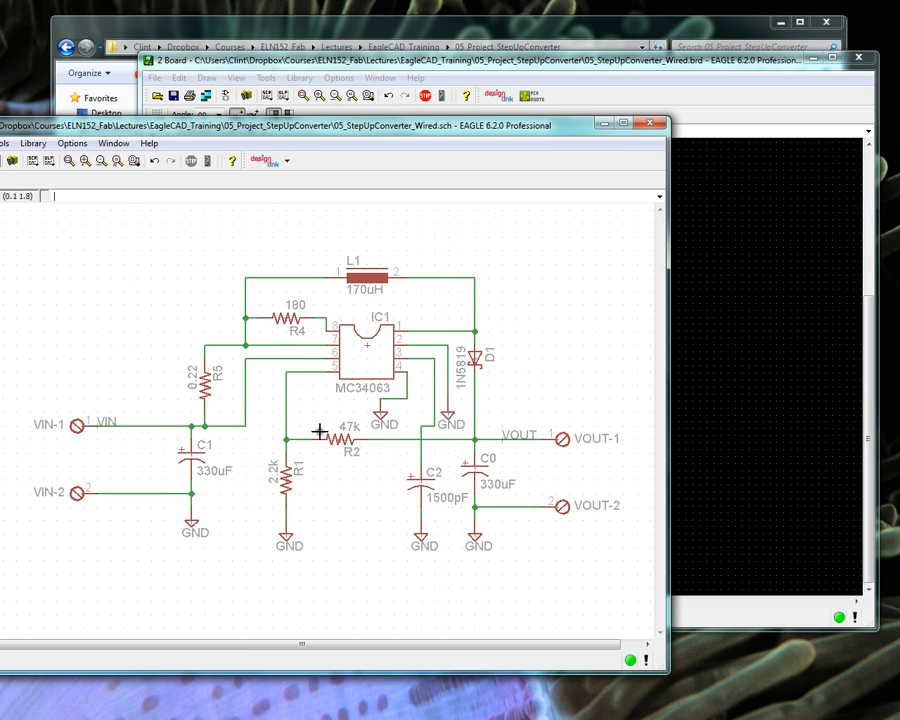
{"action": "left_click", "coordinate": [685, 64]}
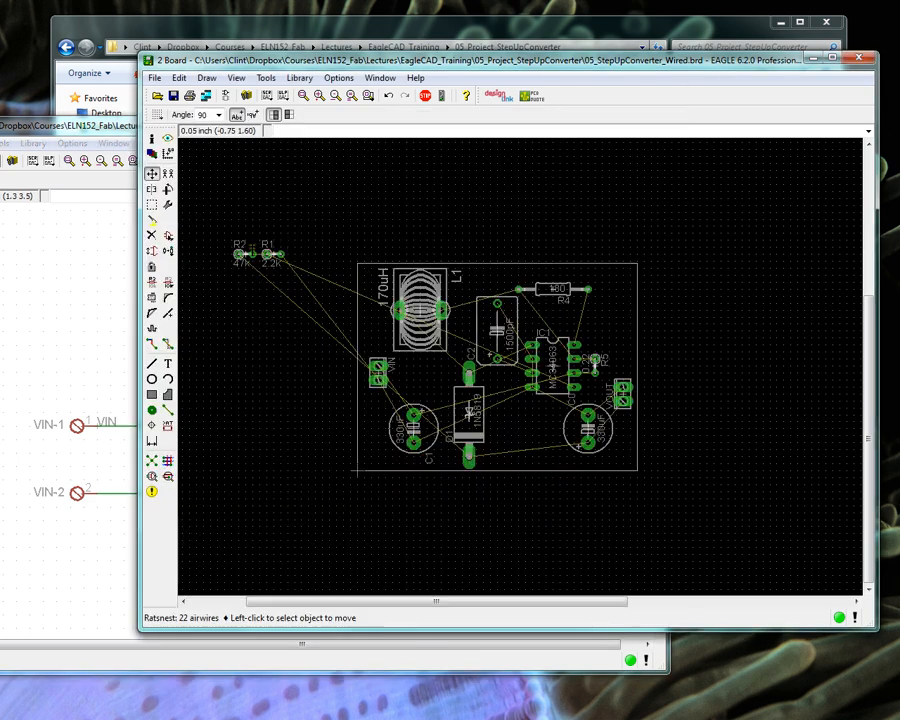
Bring R1 and R2 onto the board, into the free area below IC1 between D1 and C0.
{"action": "left_click", "coordinate": [267, 254]}
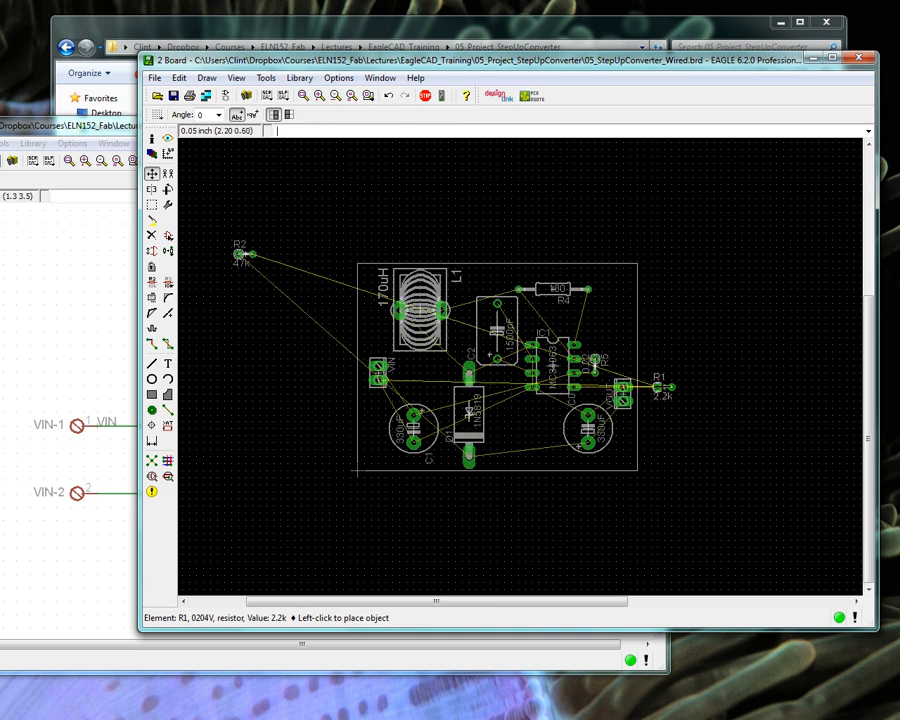
{"action": "left_click", "coordinate": [520, 421]}
{"action": "left_click", "coordinate": [246, 256]}
{"action": "left_click", "coordinate": [560, 408]}
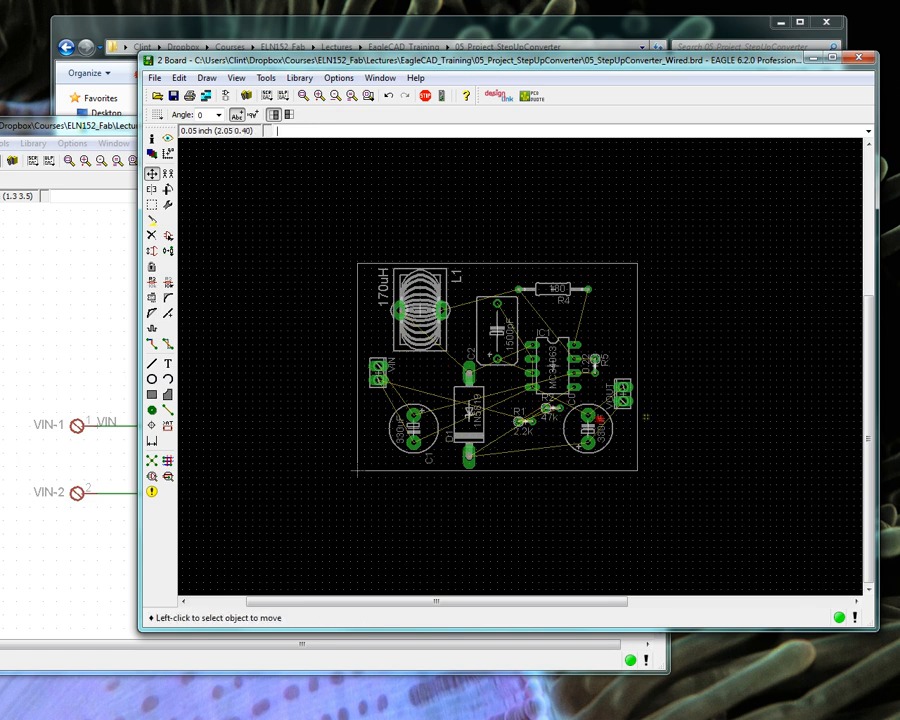
Recalculate the airwires and place R1, rotated to 90 degrees, directly below IC1's lower-left pin.
{"action": "scroll", "coordinate": [560, 408], "scroll_direction": "up", "scroll_amount": 3}
{"action": "scroll", "coordinate": [528, 312], "scroll_direction": "up", "scroll_amount": 2}
{"action": "scroll", "coordinate": [538, 421], "scroll_direction": "down", "scroll_amount": 1}
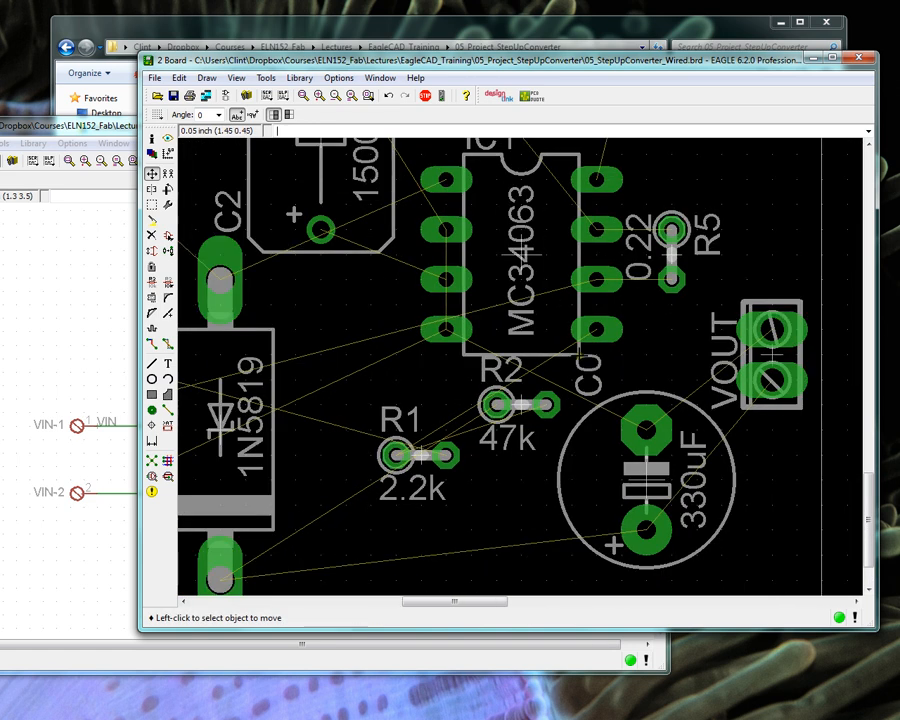
{"action": "left_click", "coordinate": [418, 454]}
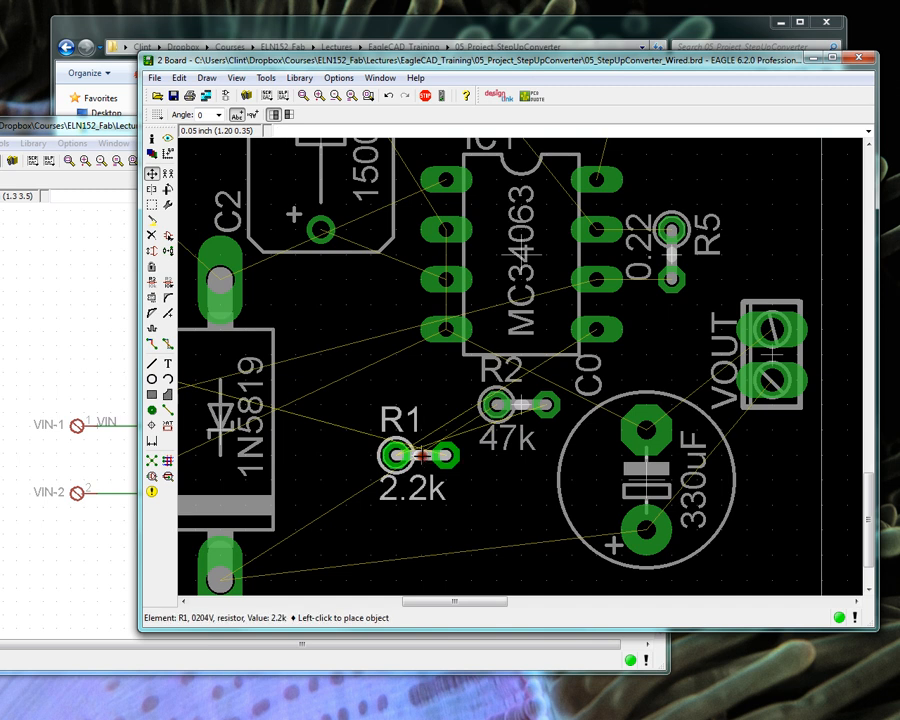
{"action": "left_click", "coordinate": [418, 454]}
{"action": "left_click", "coordinate": [154, 460]}
{"action": "left_click", "coordinate": [420, 456]}
{"action": "right_click", "coordinate": [468, 430]}
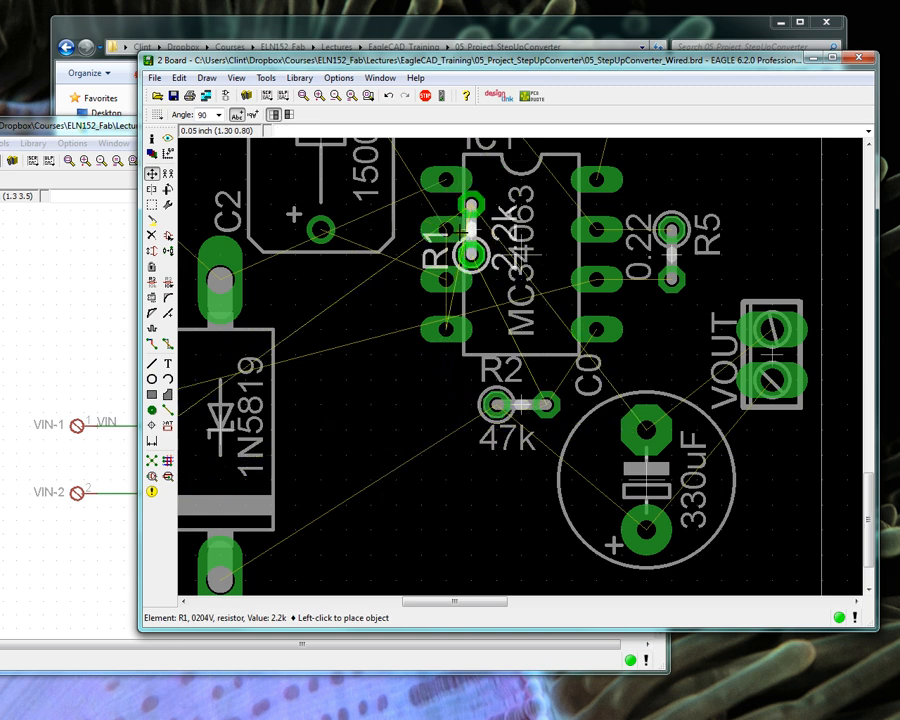
{"action": "left_click", "coordinate": [480, 388]}
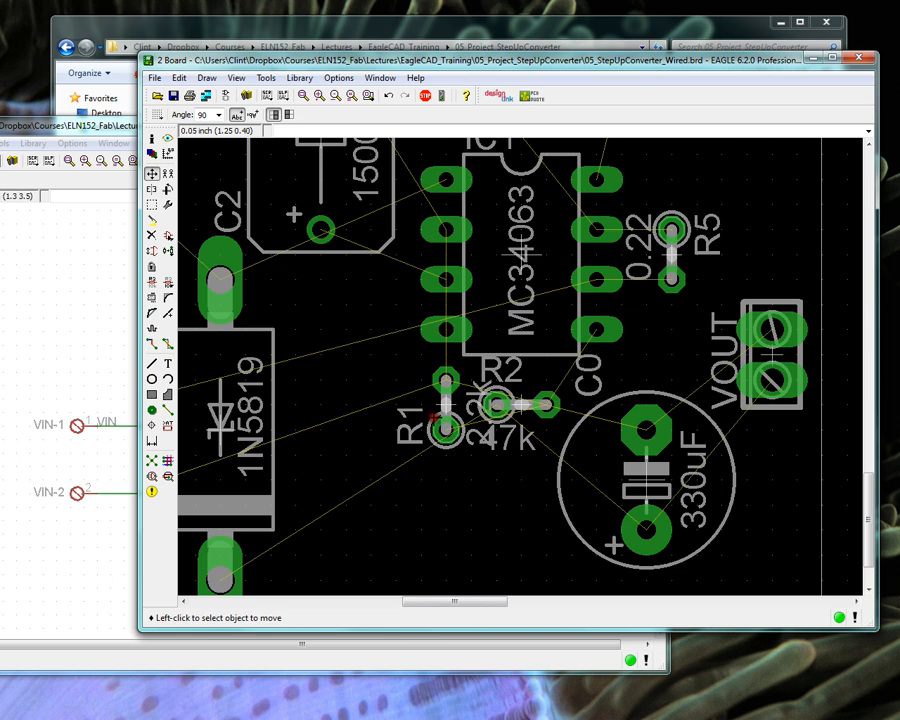
Rotate R2 to 270 degrees, place it about 0.15 inch right of R1 below IC1, and recalculate the airwires.
{"action": "left_click", "coordinate": [520, 405]}
{"action": "right_click", "coordinate": [521, 403]}
{"action": "right_click", "coordinate": [521, 430]}
{"action": "right_click", "coordinate": [521, 430]}
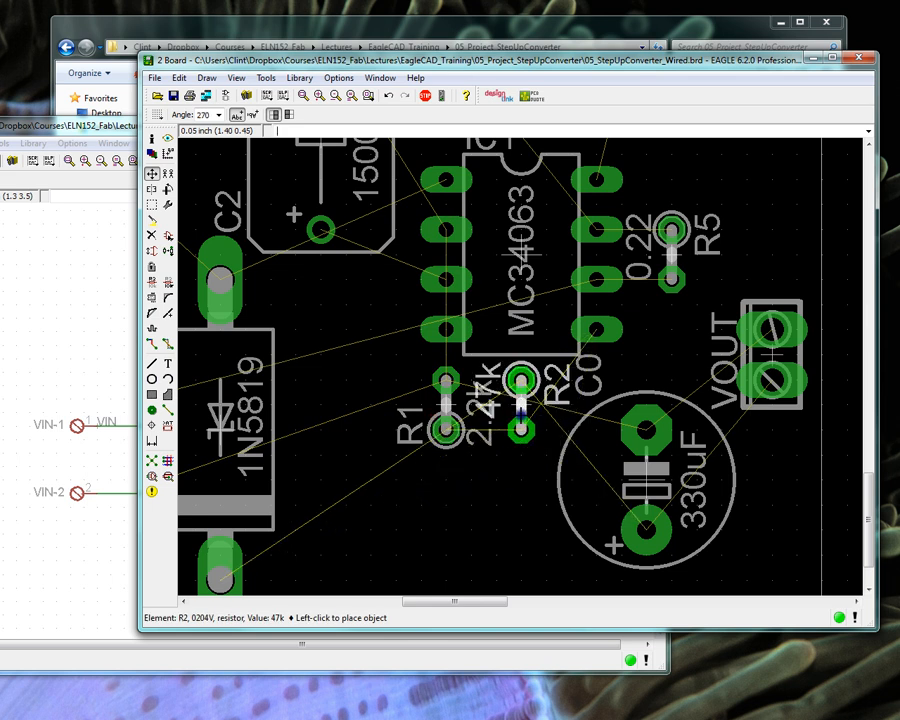
{"action": "left_click", "coordinate": [521, 428]}
{"action": "left_click", "coordinate": [151, 460]}
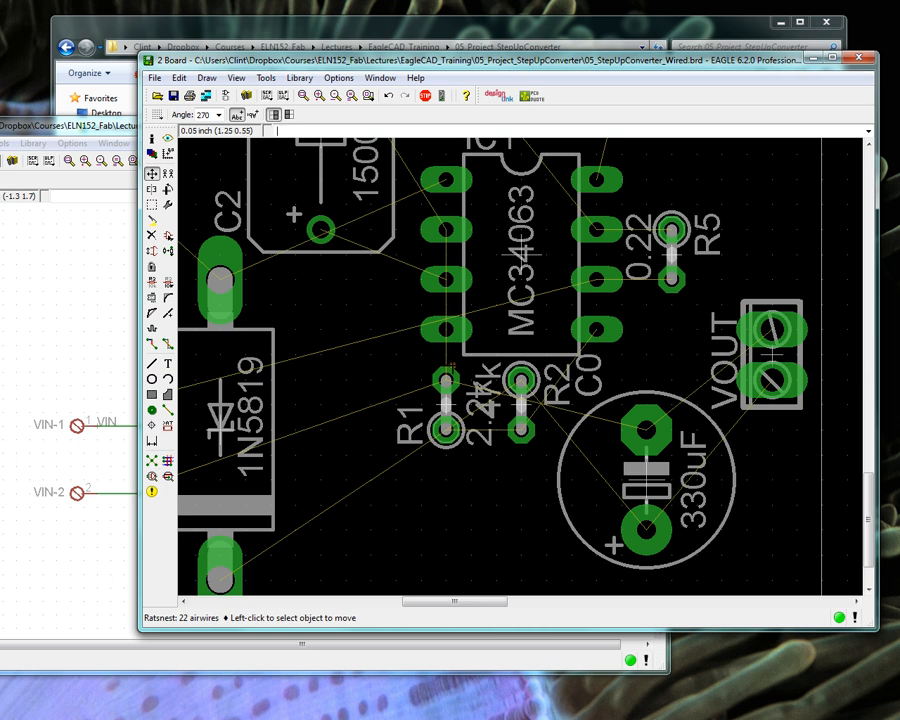
Check R1 and R2 in the schematic and highlight the signals on their pads in the board with Show.
{"action": "left_click", "coordinate": [107, 129]}
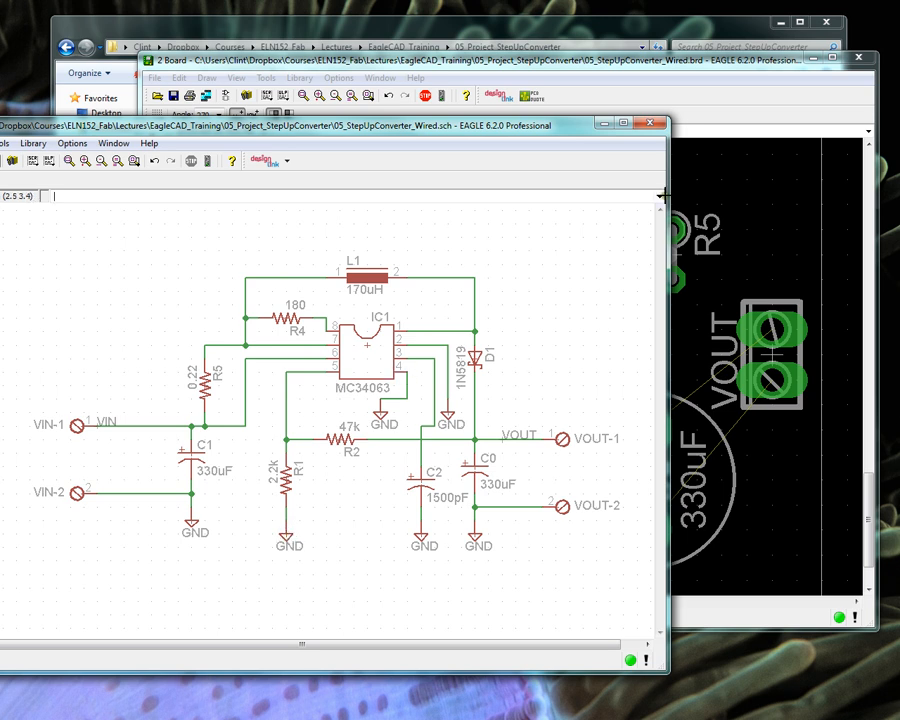
{"action": "left_click", "coordinate": [720, 67]}
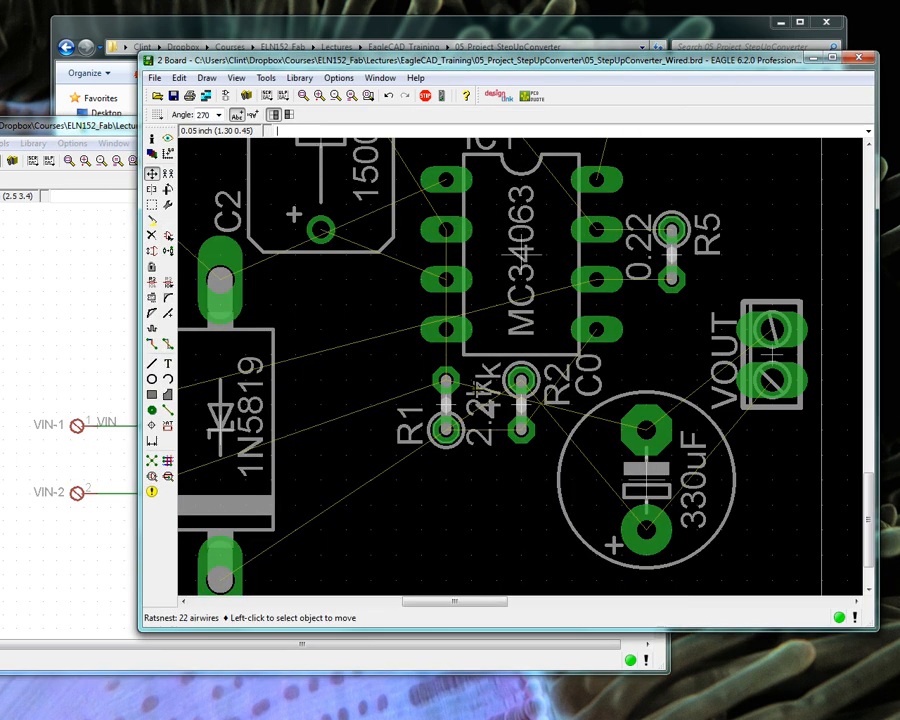
{"action": "left_click", "coordinate": [168, 138]}
{"action": "left_click", "coordinate": [460, 395]}
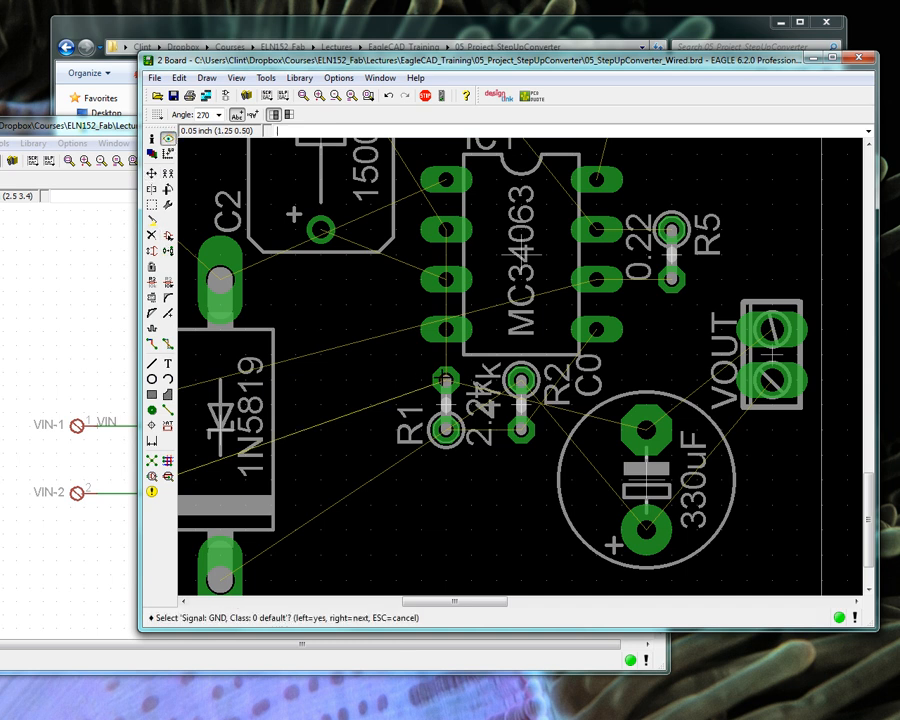
{"action": "left_click", "coordinate": [446, 379]}
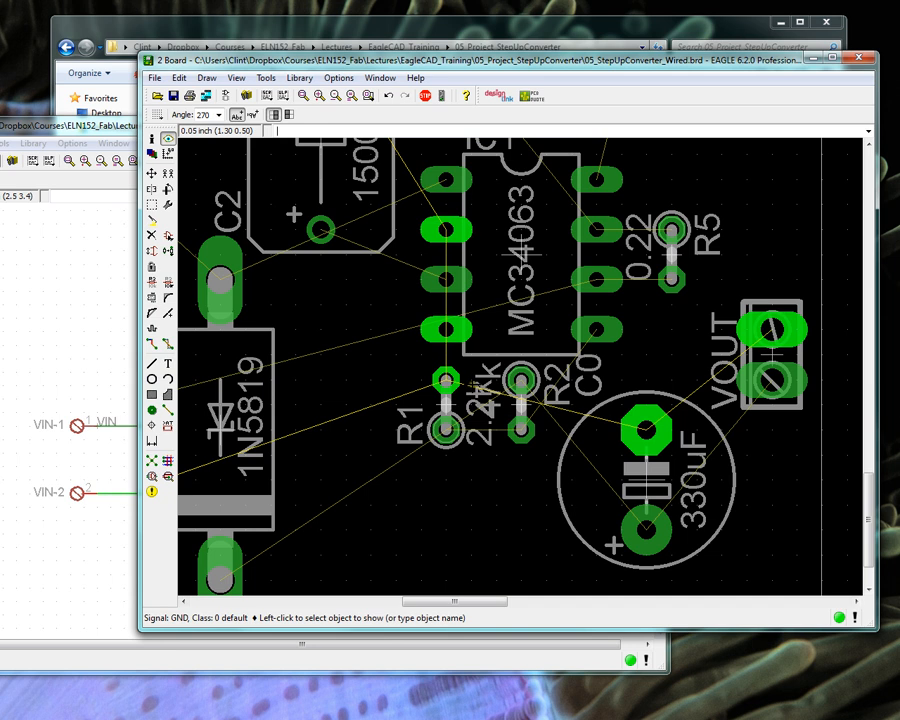
{"action": "left_click", "coordinate": [447, 432]}
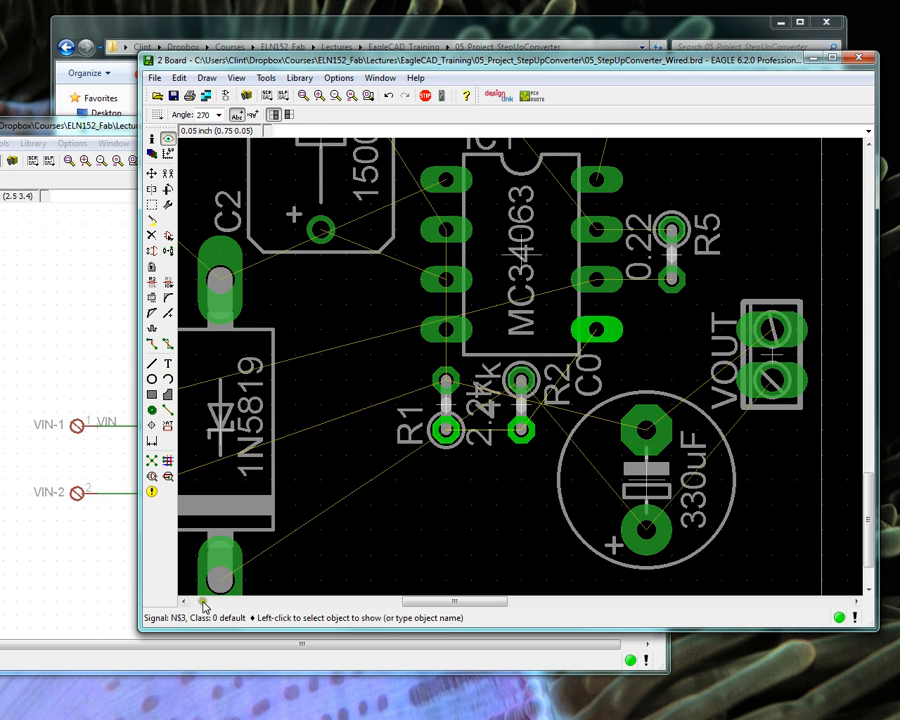
{"action": "left_click", "coordinate": [520, 379]}
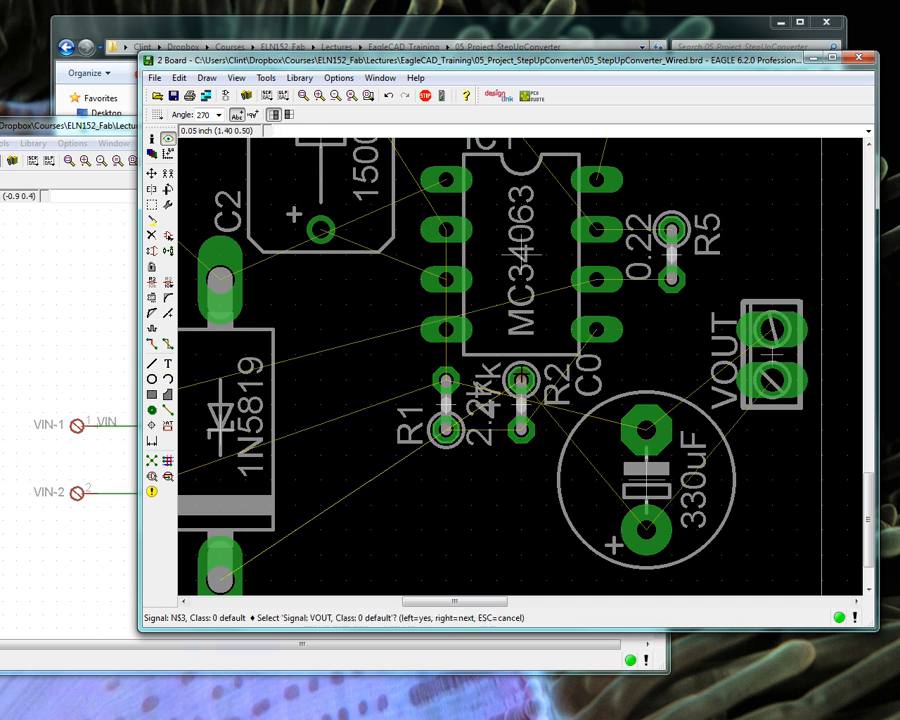
{"action": "left_click", "coordinate": [521, 379]}
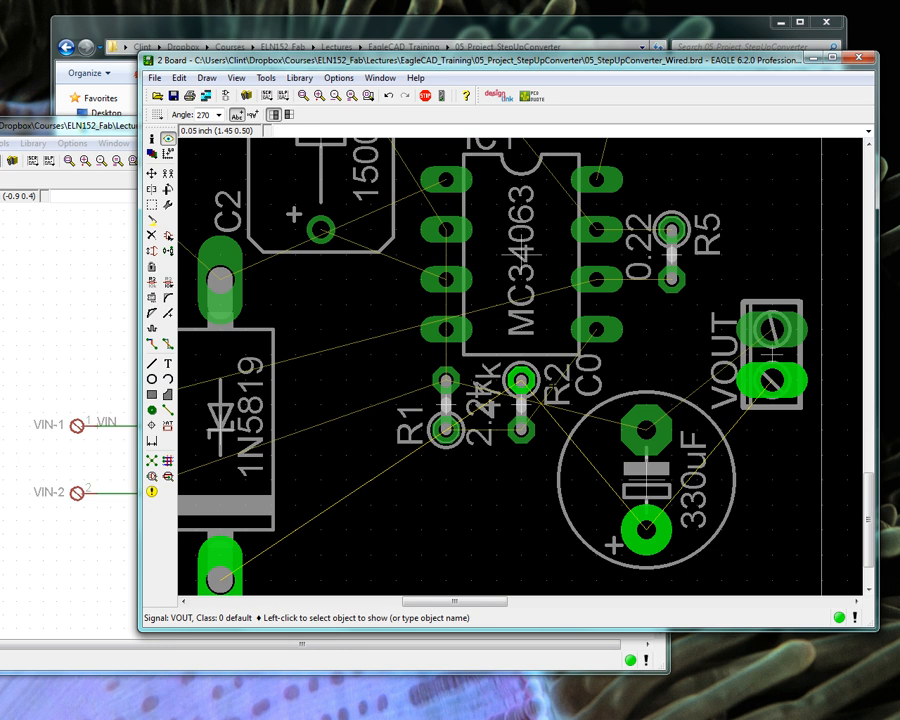
Compare the highlighted VOUT net with the schematic and highlight the signal on C1's positive pad in the board.
{"action": "left_click", "coordinate": [114, 125]}
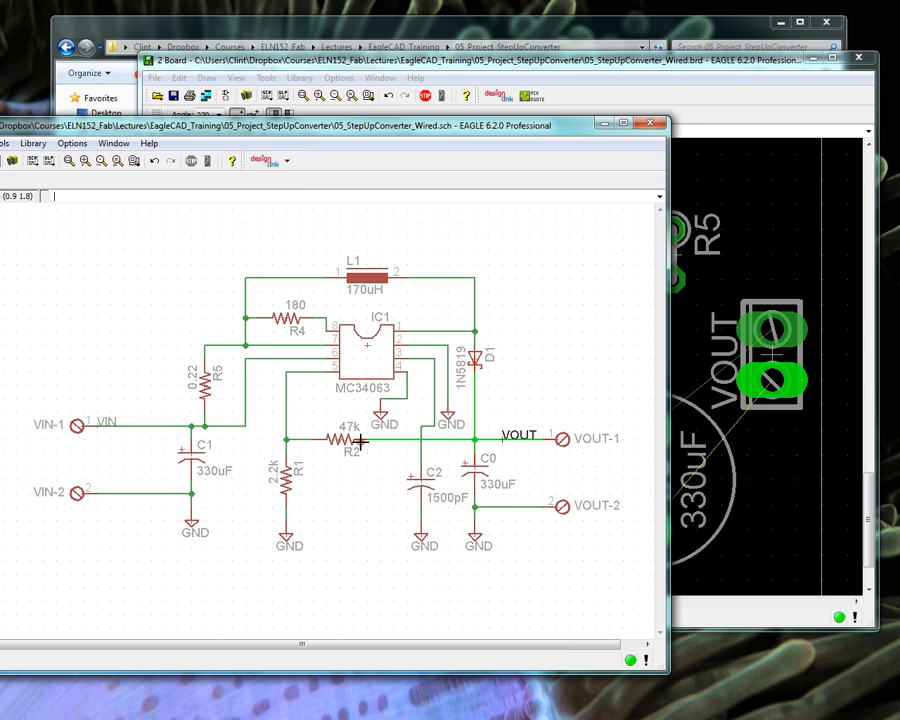
{"action": "left_click", "coordinate": [515, 57]}
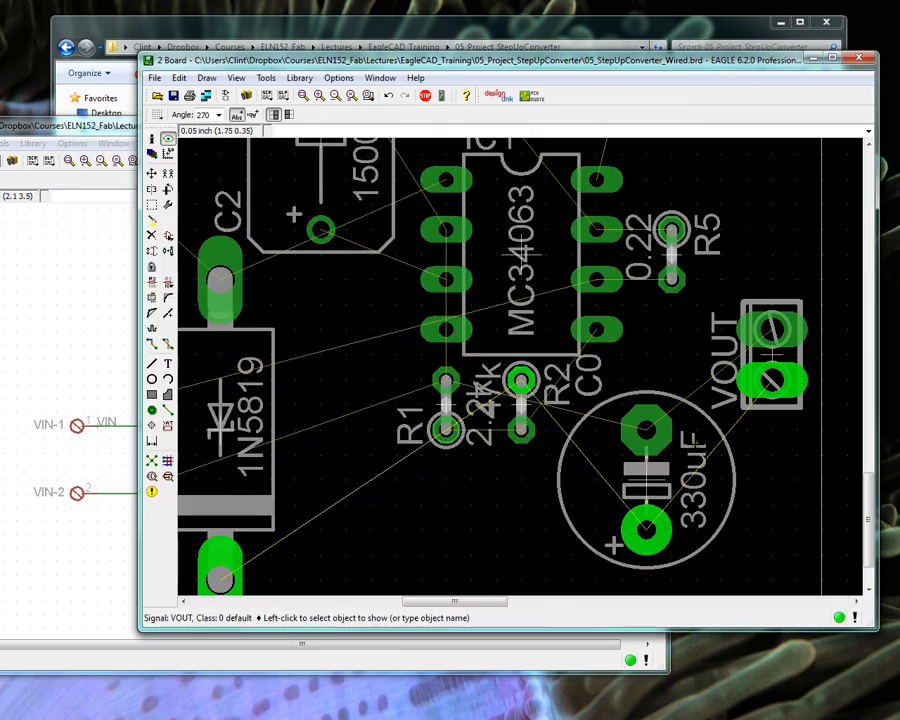
{"action": "scroll", "coordinate": [706, 454], "scroll_direction": "down", "scroll_amount": 3}
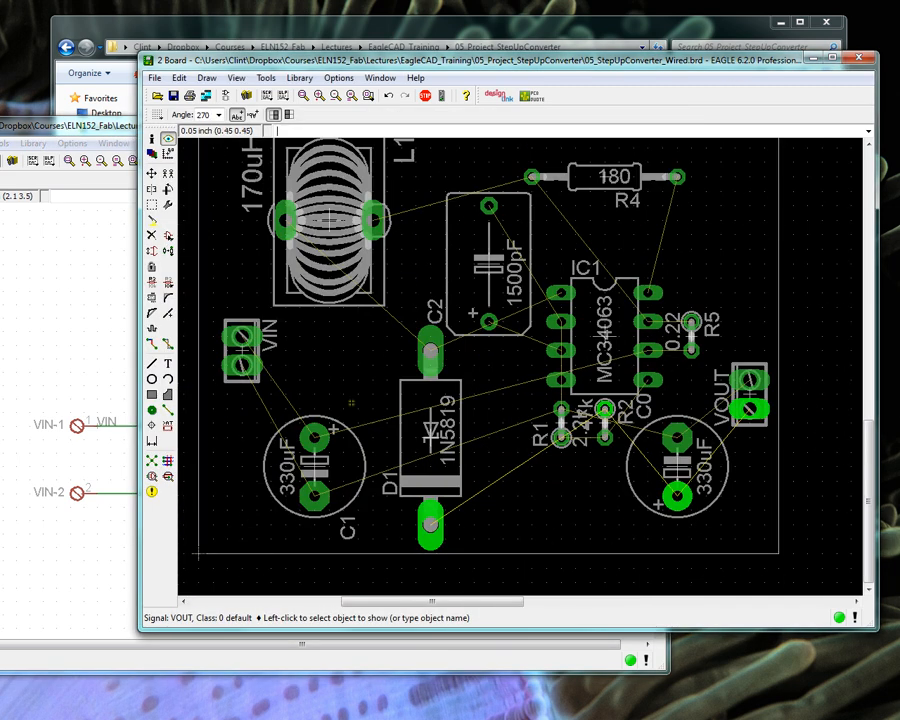
{"action": "left_click", "coordinate": [318, 438]}
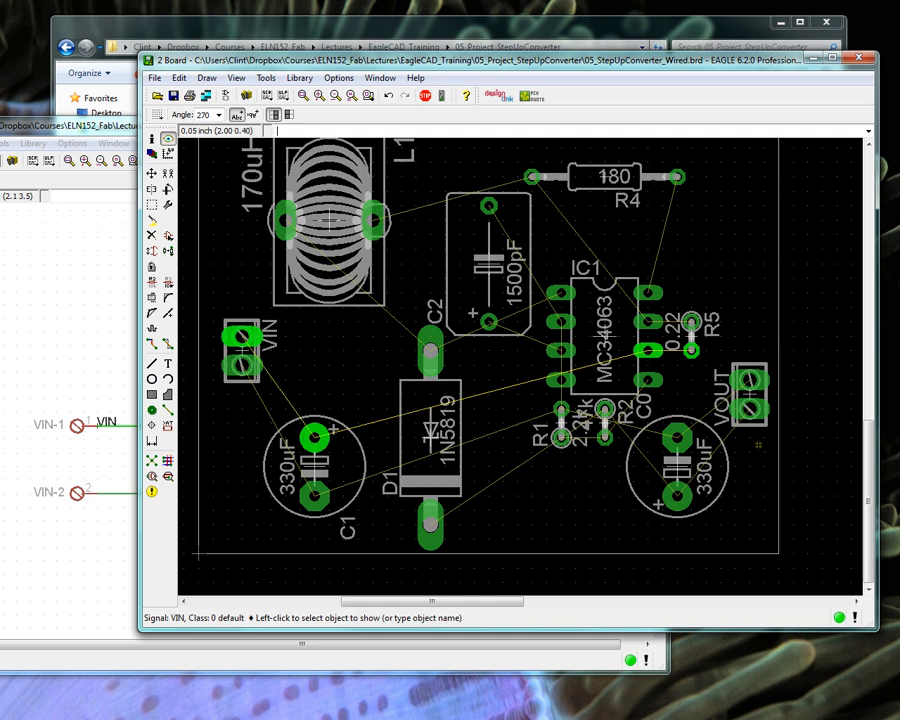
Rotate C0 by 180 degrees and move it about 0.05 inch down.
{"action": "scroll", "coordinate": [665, 422], "scroll_direction": "down", "scroll_amount": 3}
{"action": "scroll", "coordinate": [721, 421], "scroll_direction": "up", "scroll_amount": 5}
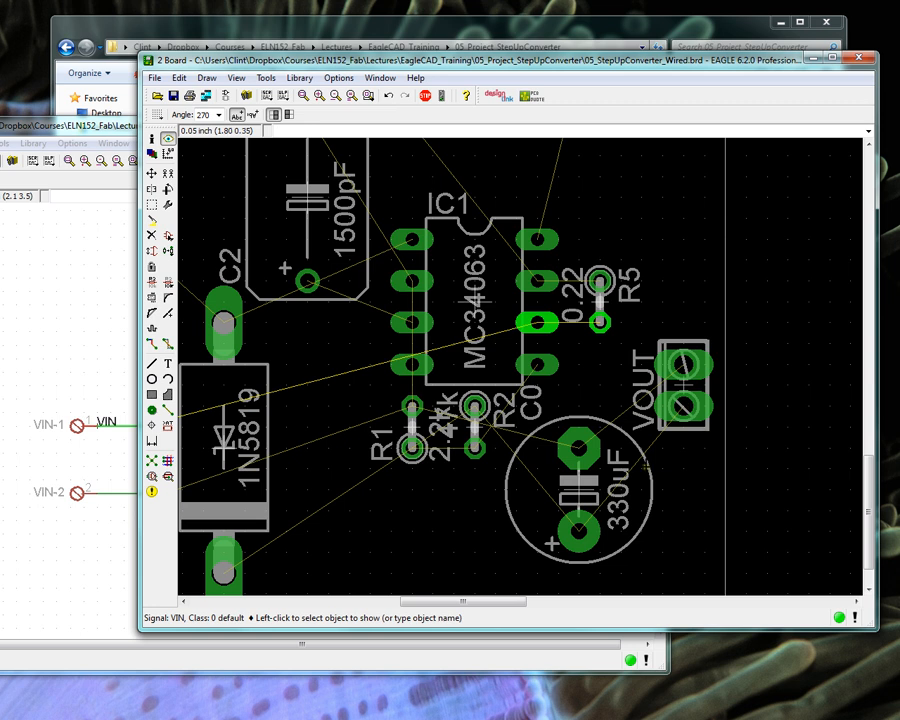
{"action": "right_click", "coordinate": [578, 490]}
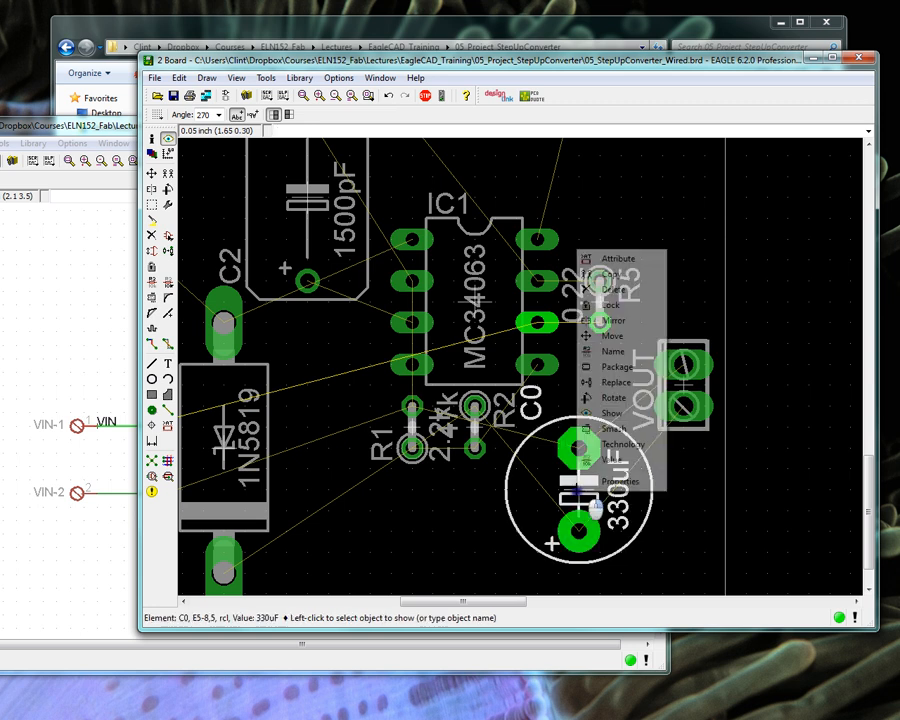
{"action": "left_click", "coordinate": [624, 335]}
{"action": "right_click", "coordinate": [600, 445]}
{"action": "right_click", "coordinate": [600, 445]}
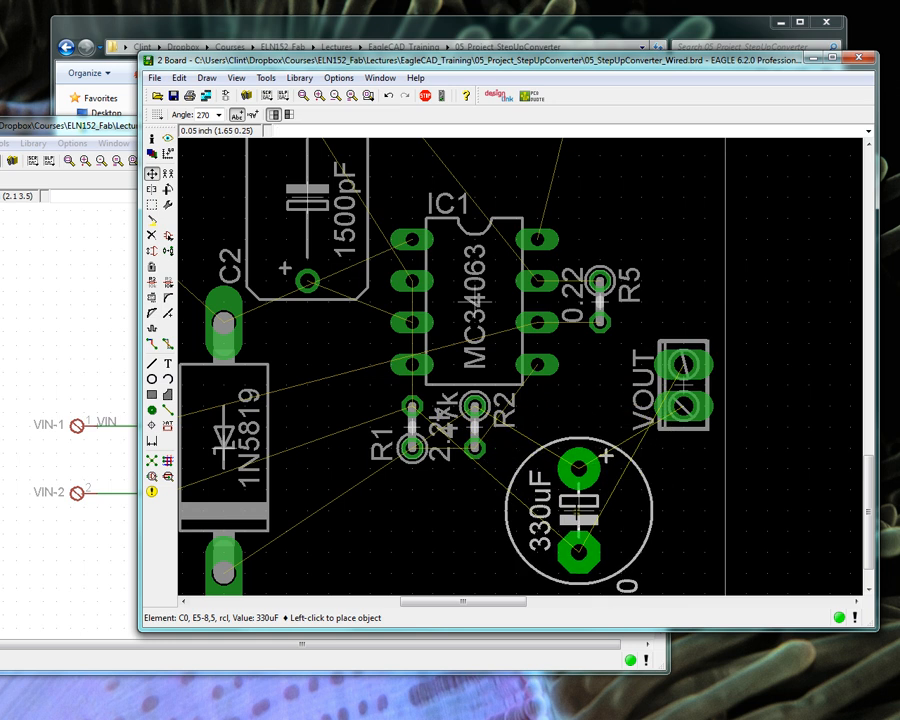
{"action": "left_click", "coordinate": [578, 505]}
Rotate the VOUT connector by 180 degrees in place.
{"action": "left_click", "coordinate": [683, 383]}
{"action": "right_click", "coordinate": [683, 383]}
{"action": "right_click", "coordinate": [683, 383]}
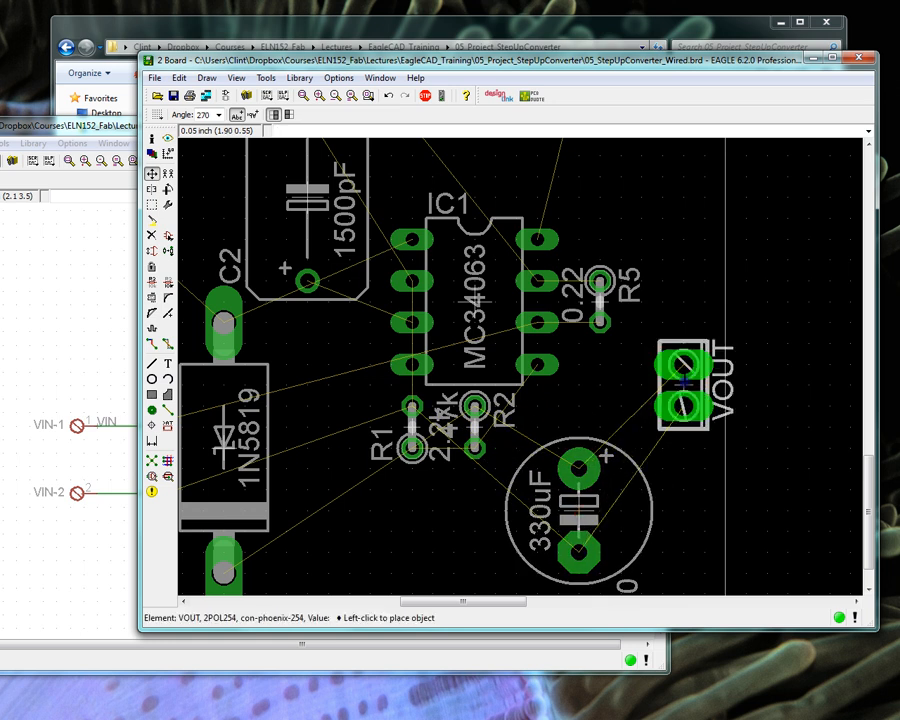
{"action": "left_click", "coordinate": [683, 383]}
Highlight the signals on C0's positive pad and the upper VIN and VOUT pads with Show, and recalculate the airwires.
{"action": "left_click", "coordinate": [168, 139]}
{"action": "left_click", "coordinate": [578, 466]}
{"action": "left_click", "coordinate": [578, 471]}
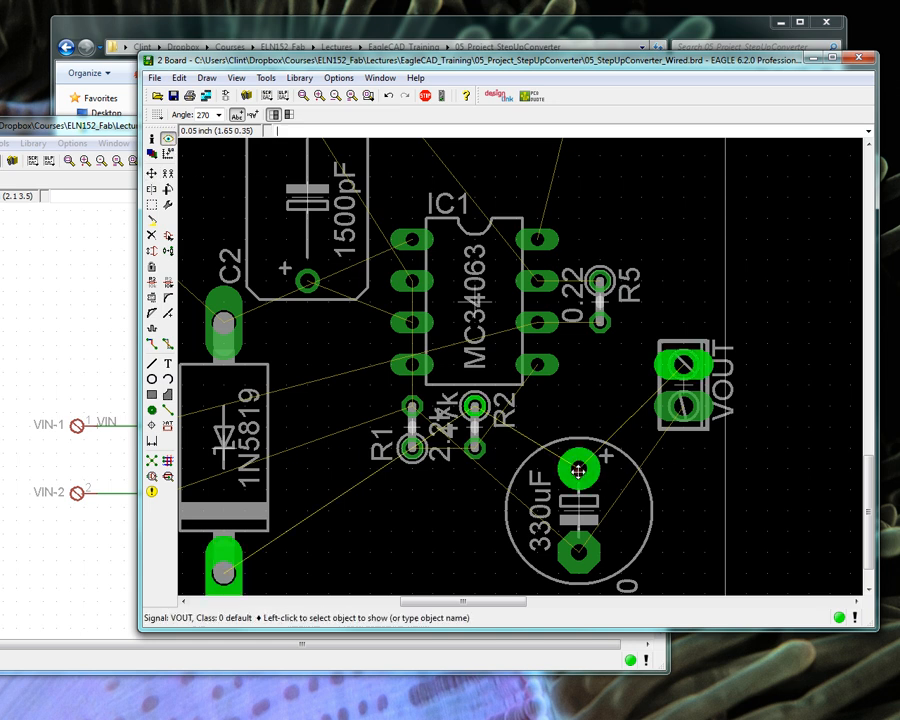
{"action": "scroll", "coordinate": [690, 445], "scroll_direction": "down", "scroll_amount": 7}
{"action": "scroll", "coordinate": [510, 418], "scroll_direction": "up", "scroll_amount": 6}
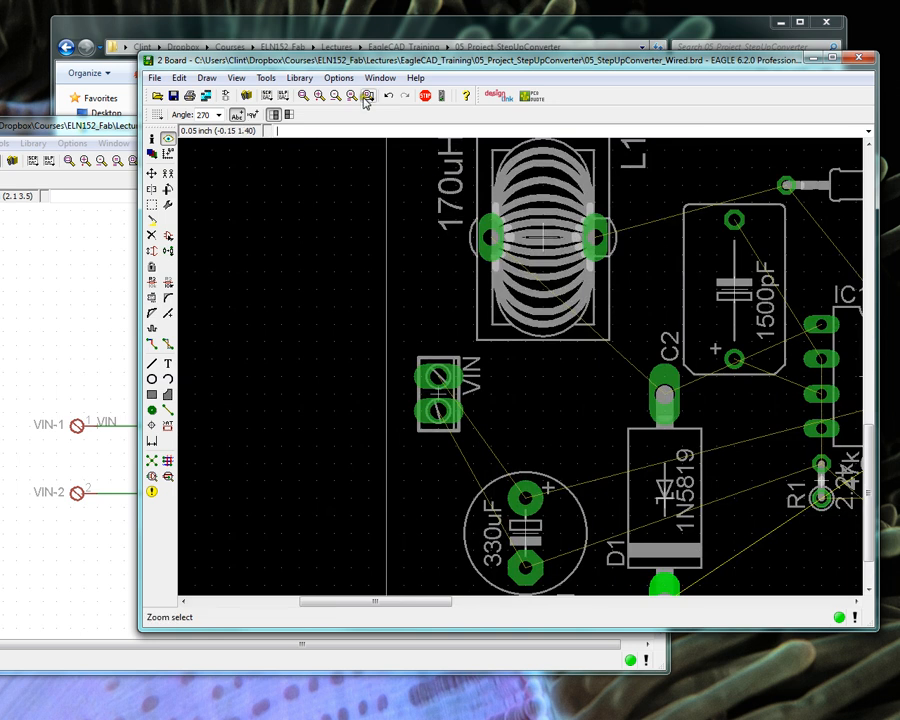
{"action": "left_click", "coordinate": [303, 95]}
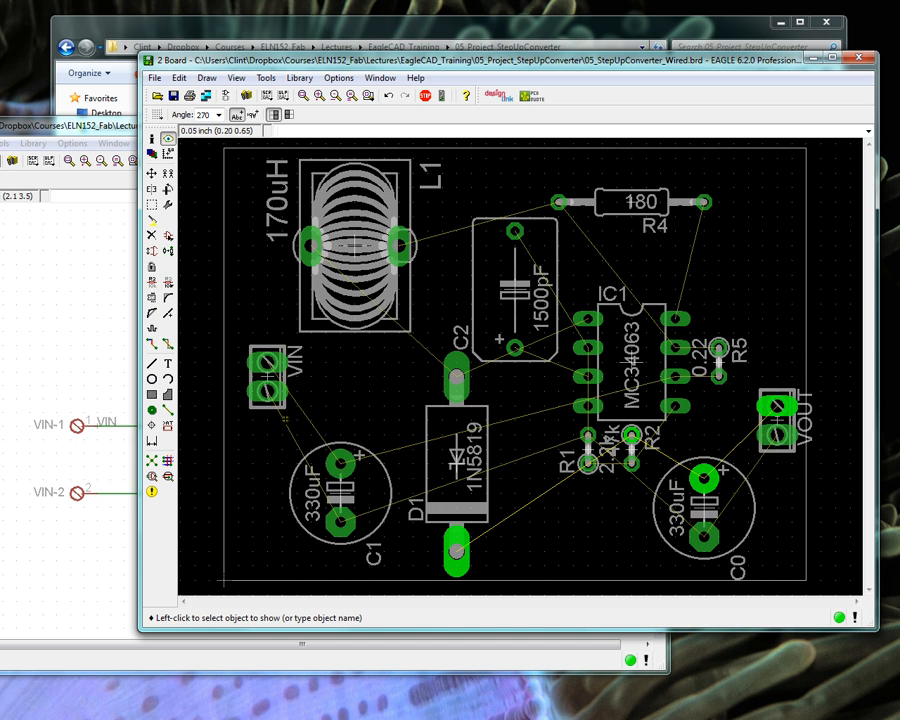
{"action": "left_click", "coordinate": [268, 360]}
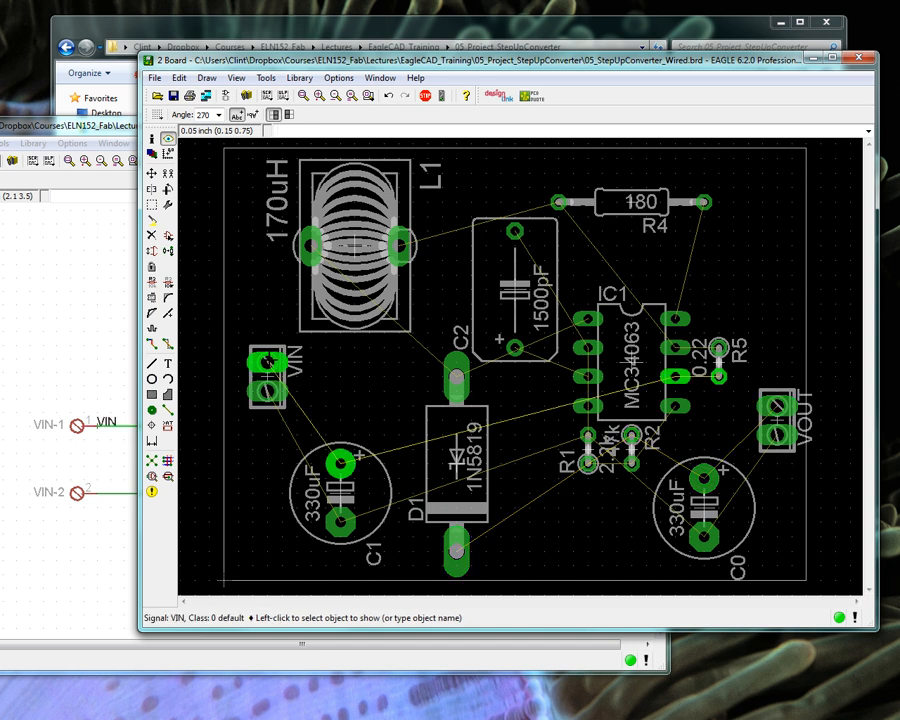
{"action": "left_click", "coordinate": [785, 405]}
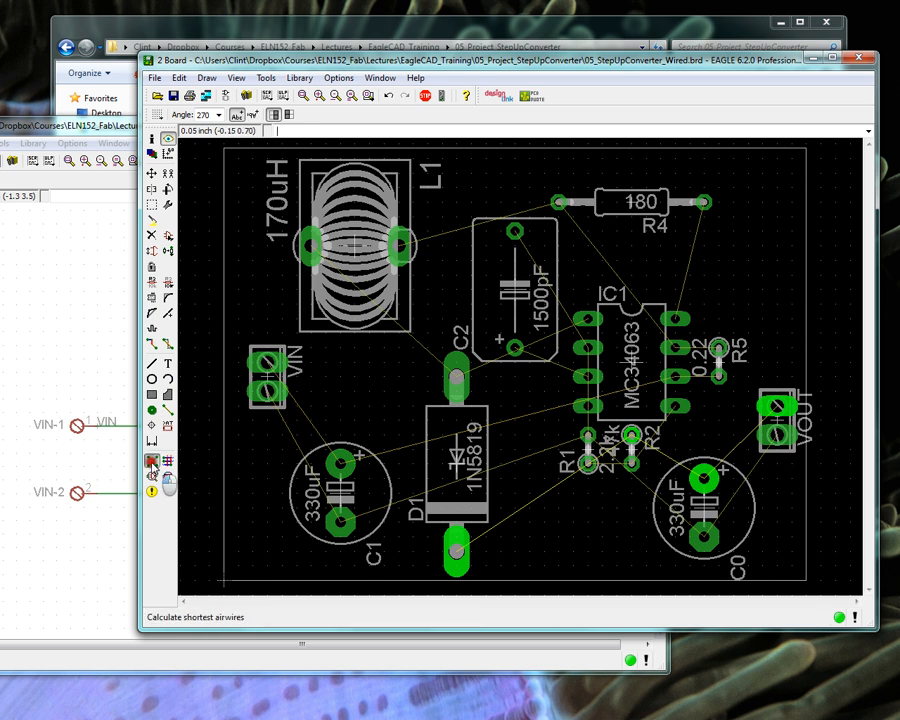
{"action": "left_click", "coordinate": [166, 427]}
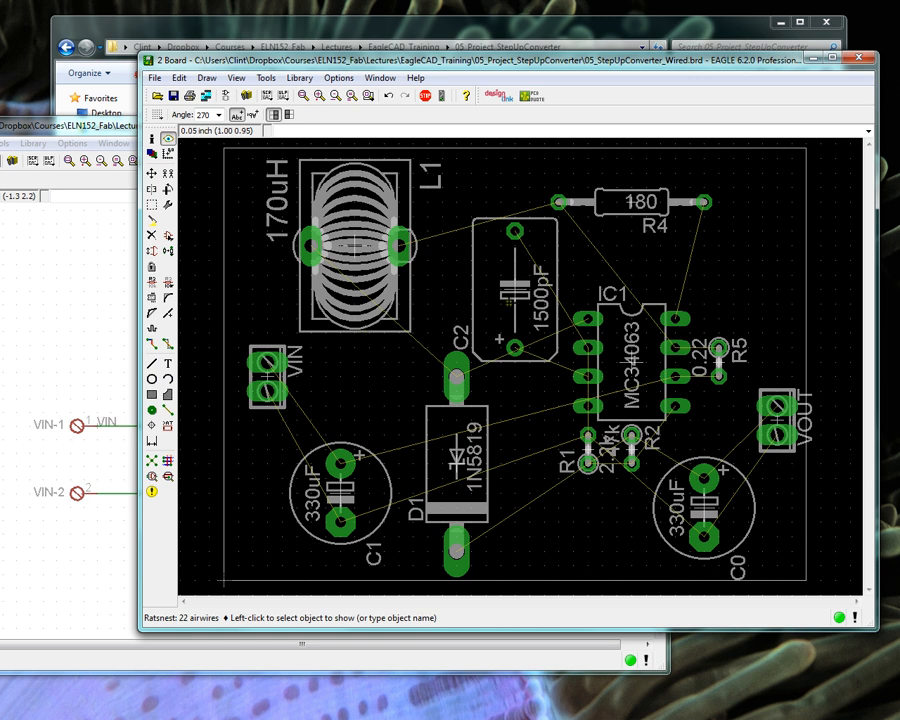
Move C2 about 0.05 inch left and 0.1 inch up, and R4 about 0.1 inch right.
{"action": "right_click", "coordinate": [512, 287]}
{"action": "left_click", "coordinate": [554, 374]}
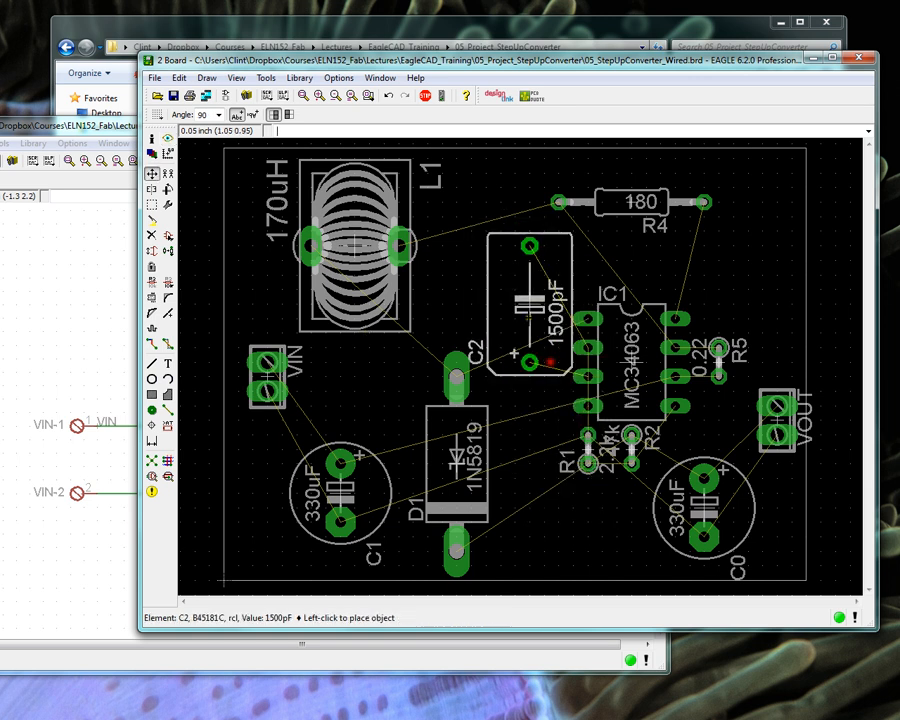
{"action": "left_click", "coordinate": [505, 290]}
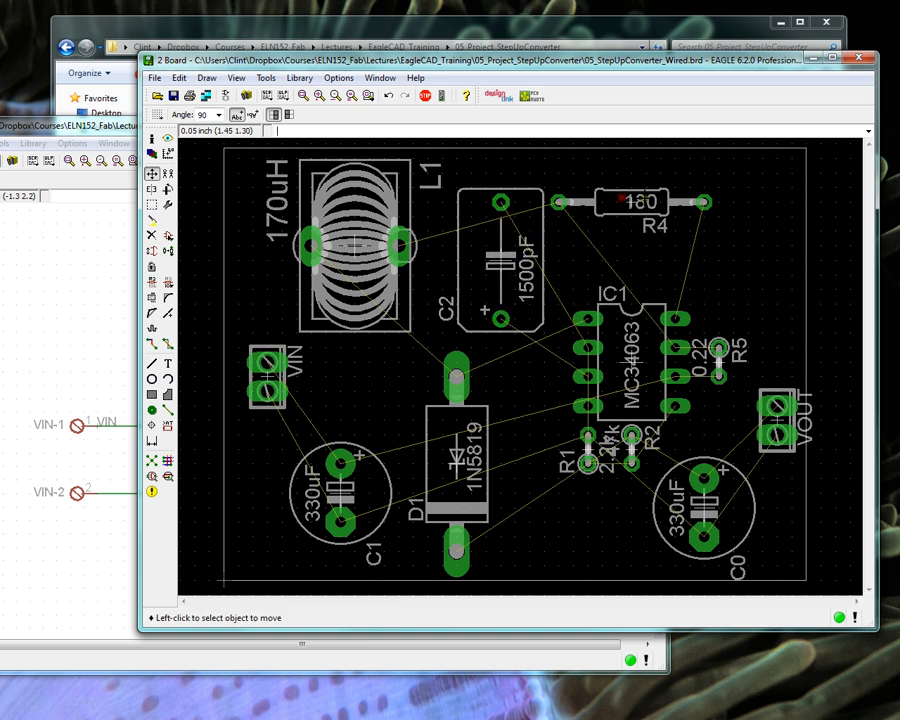
{"action": "left_click", "coordinate": [621, 200]}
{"action": "left_click", "coordinate": [649, 200]}
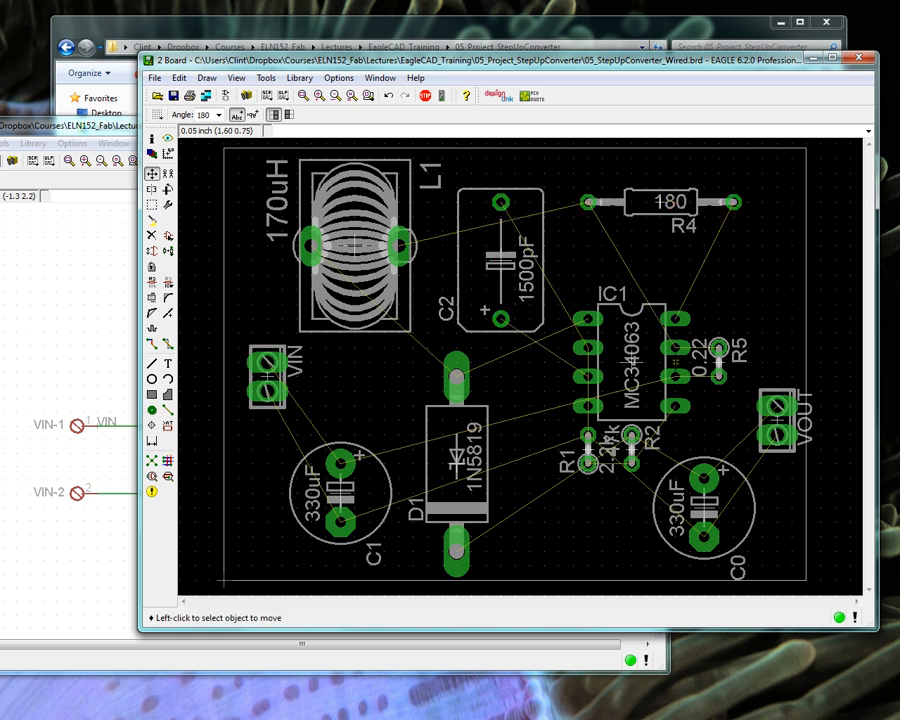
Move R5 about 0.1 inch right and 0.1 inch up, and IC1 about 0.05 inch right and 0.1 inch up.
{"action": "left_click", "coordinate": [716, 358]}
{"action": "left_click", "coordinate": [748, 330]}
{"action": "left_click", "coordinate": [629, 360]}
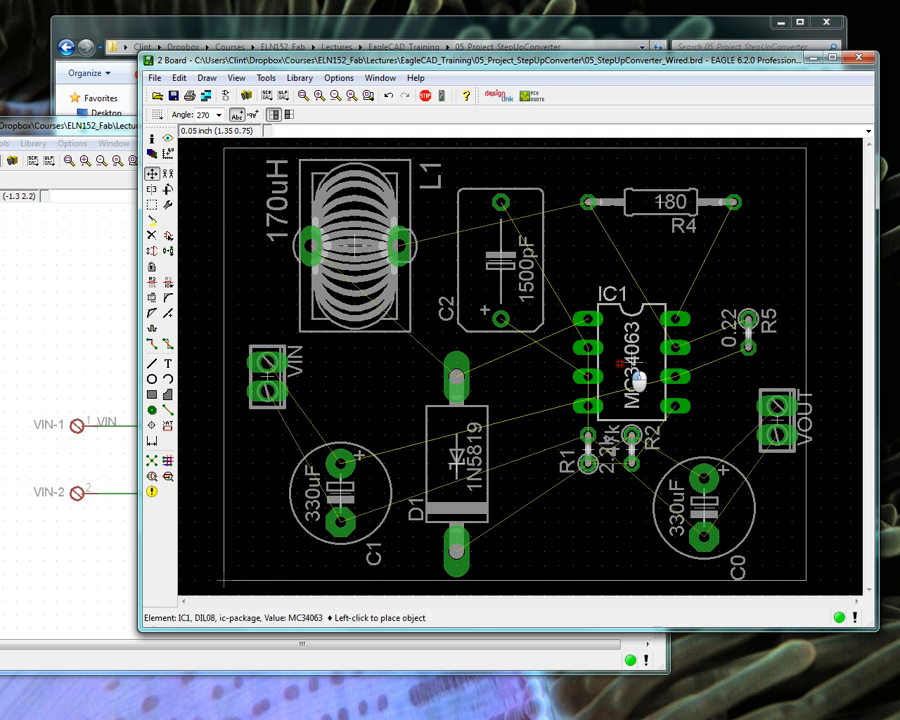
{"action": "left_click", "coordinate": [629, 328]}
Move R1 about 0.1 inch left and R2 about 0.05 inch left below IC1.
{"action": "left_click", "coordinate": [588, 451]}
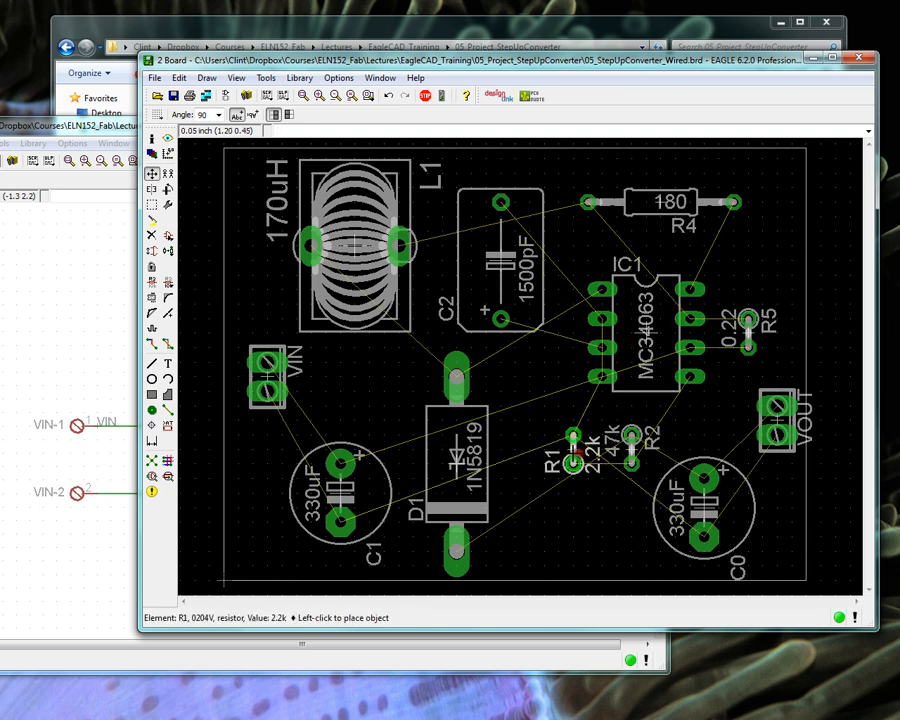
{"action": "left_click", "coordinate": [573, 464]}
{"action": "left_click", "coordinate": [580, 468]}
{"action": "left_click", "coordinate": [576, 458]}
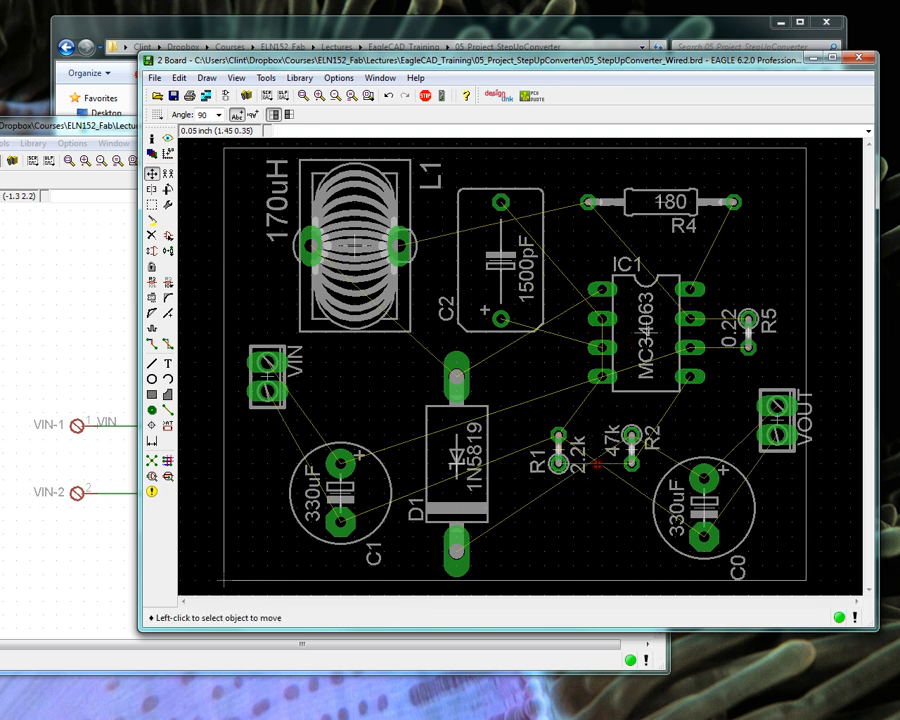
{"action": "left_click", "coordinate": [716, 520]}
{"action": "left_click", "coordinate": [716, 520]}
{"action": "left_click", "coordinate": [631, 448]}
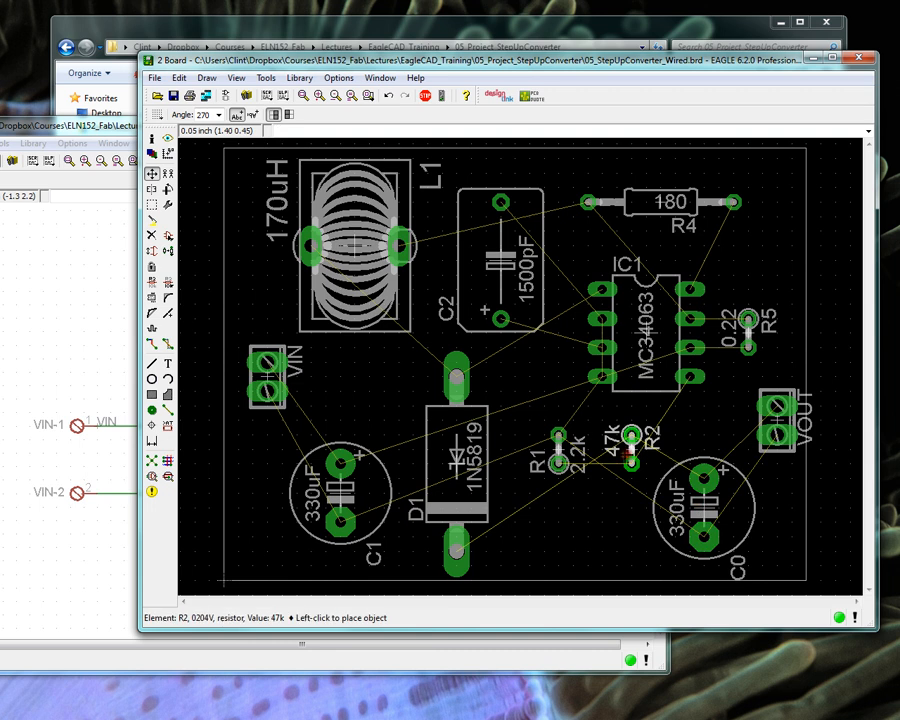
{"action": "left_click", "coordinate": [617, 448]}
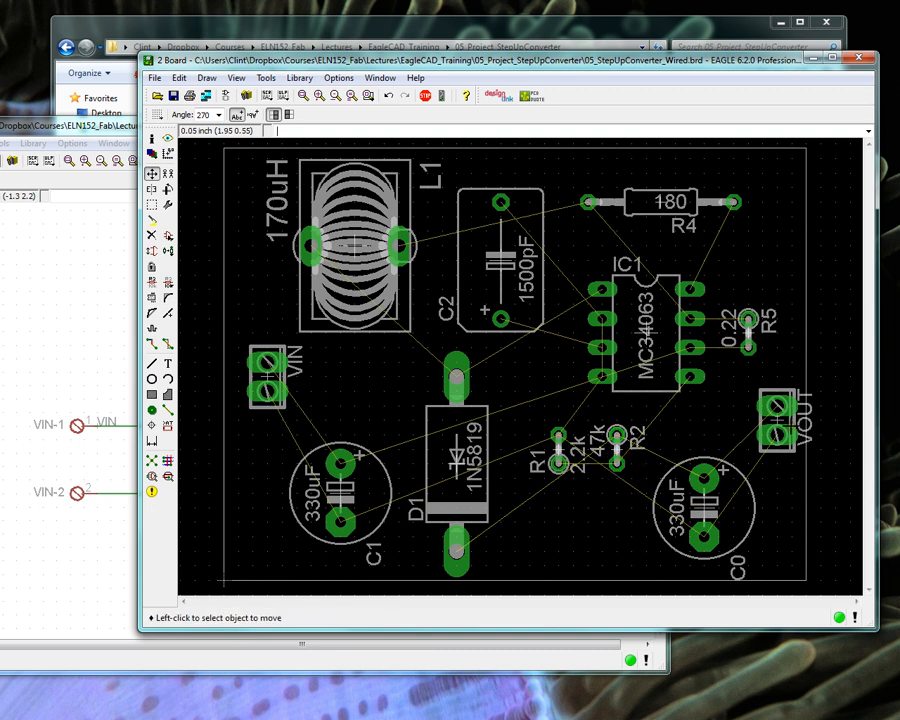
Move the VOUT connector about 0.1 inch left and C0 about 0.05 inch left, away from the board edge.
{"action": "left_click", "coordinate": [777, 420]}
{"action": "left_click", "coordinate": [762, 418]}
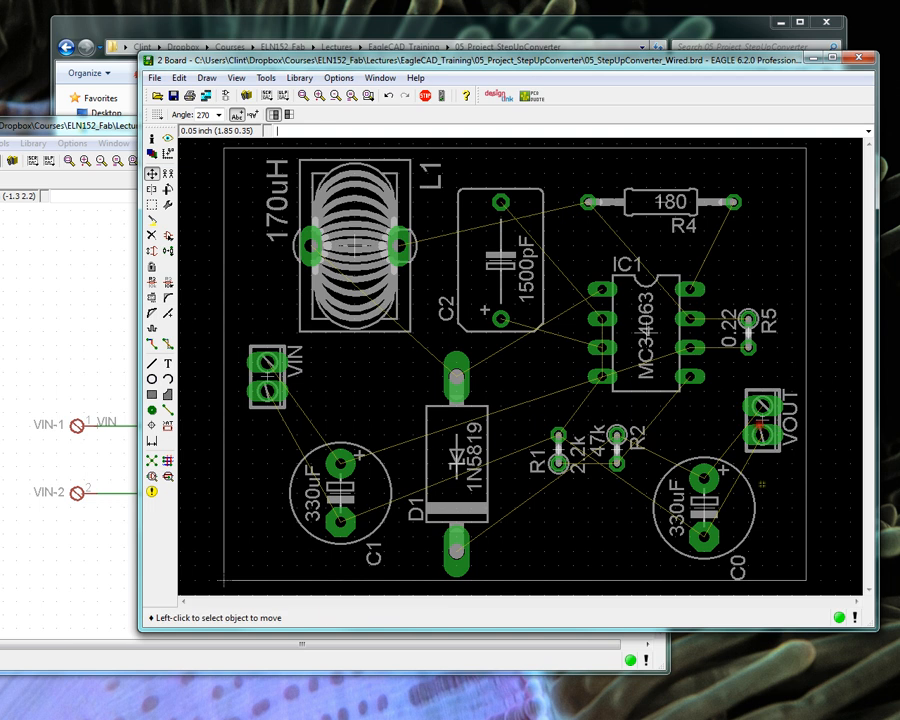
{"action": "left_click", "coordinate": [705, 510]}
{"action": "left_click", "coordinate": [690, 510]}
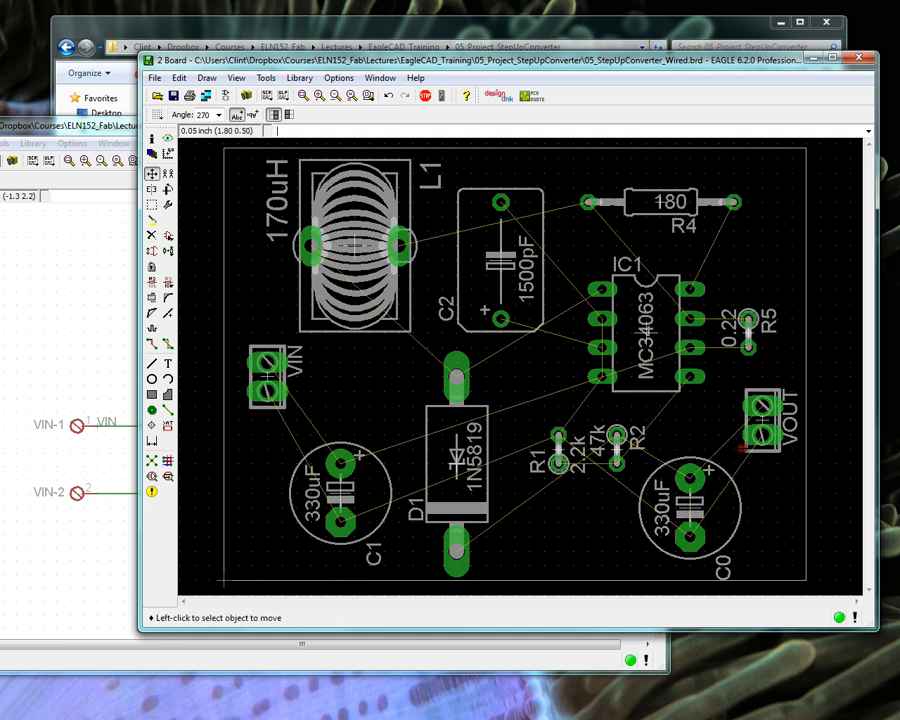
{"action": "left_click", "coordinate": [762, 418]}
{"action": "left_click", "coordinate": [746, 420]}
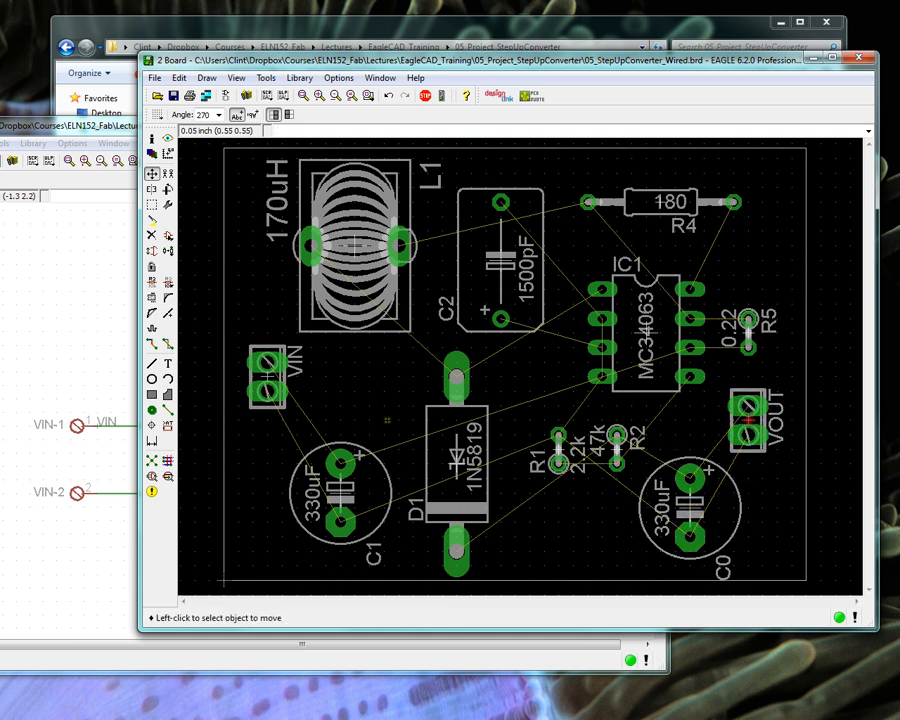
Move the VIN connector about 0.1 inch right and 0.05 inch down, and save the board.
{"action": "left_click", "coordinate": [271, 389]}
{"action": "left_click", "coordinate": [285, 382]}
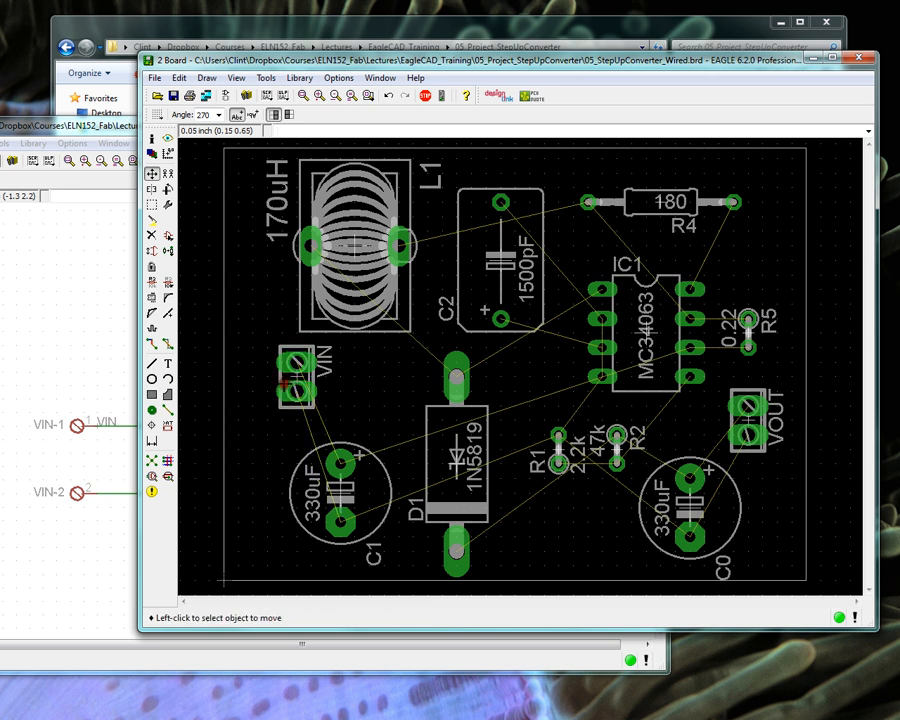
{"action": "left_click", "coordinate": [277, 375]}
{"action": "left_click", "coordinate": [277, 390]}
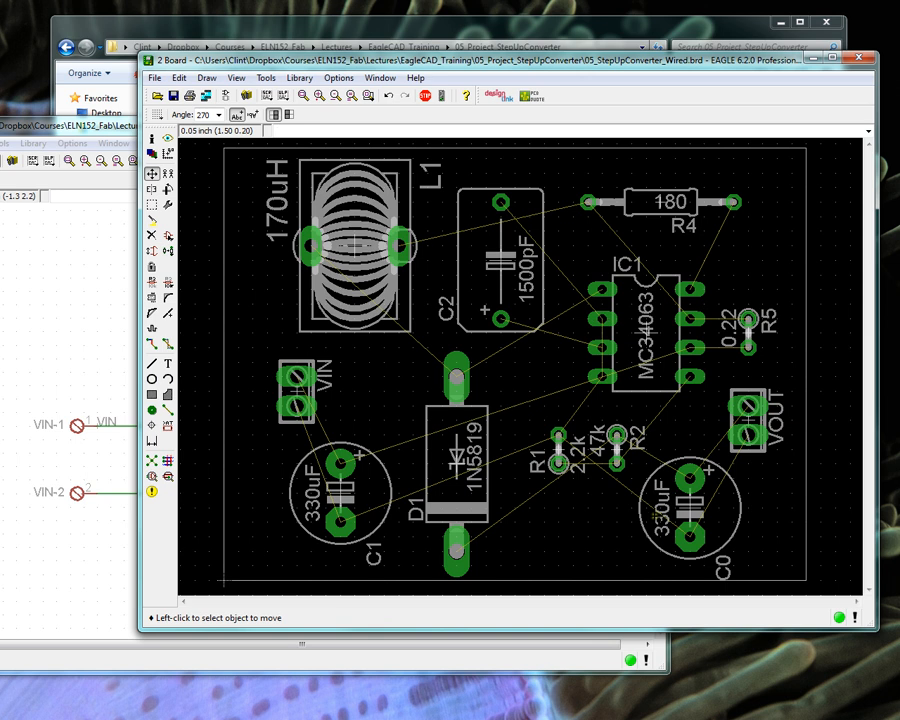
{"action": "left_click", "coordinate": [174, 95]}
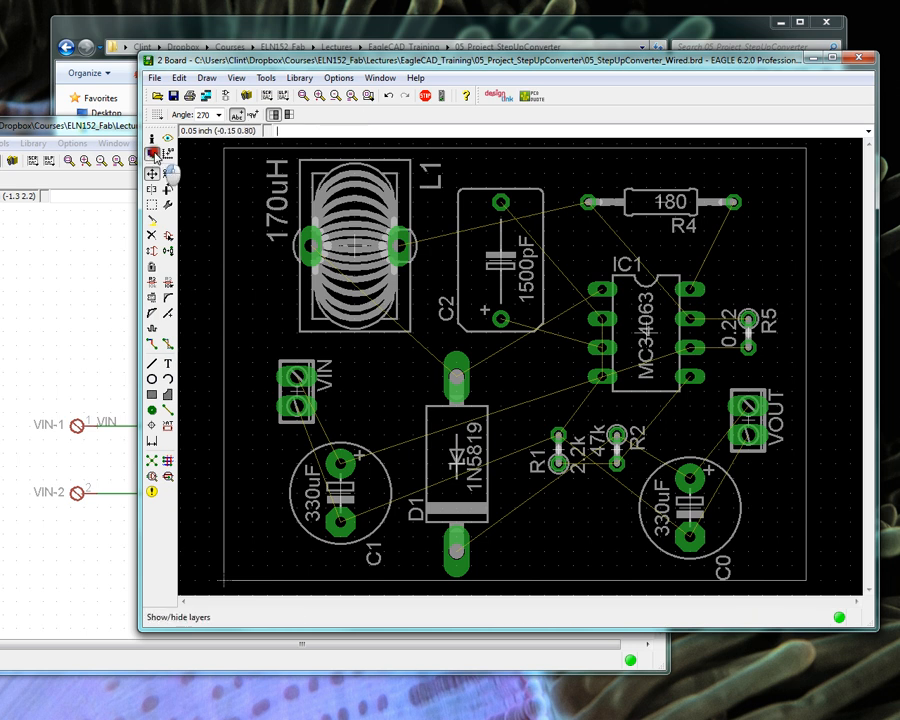
{"action": "left_click", "coordinate": [152, 153]}
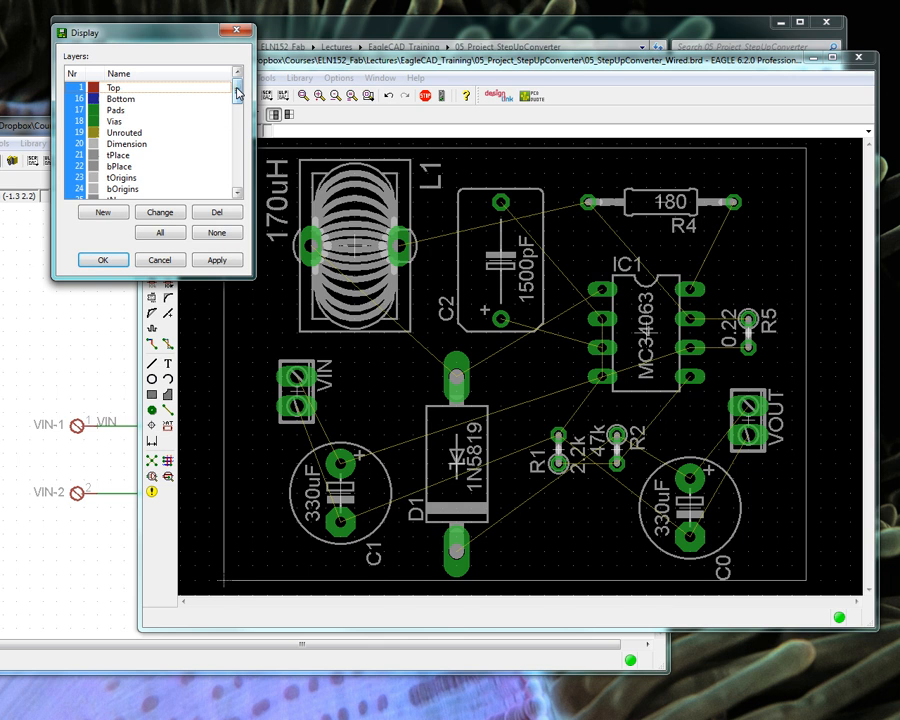
{"action": "left_click", "coordinate": [217, 232]}
{"action": "left_click", "coordinate": [160, 259]}
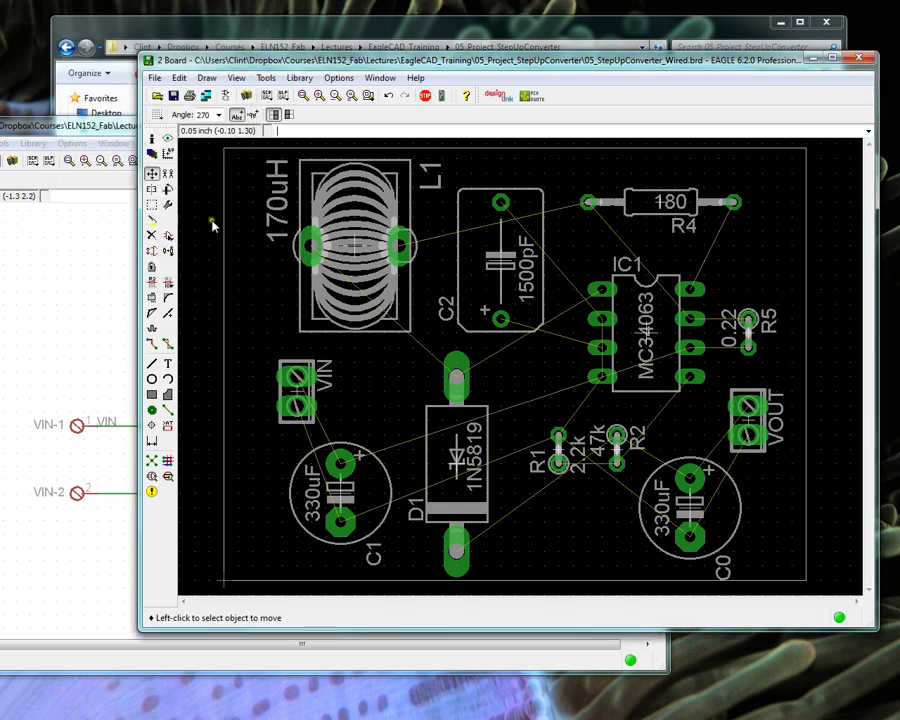
Start the Route command and set the grid size to 20 mil.
{"action": "left_click", "coordinate": [152, 344]}
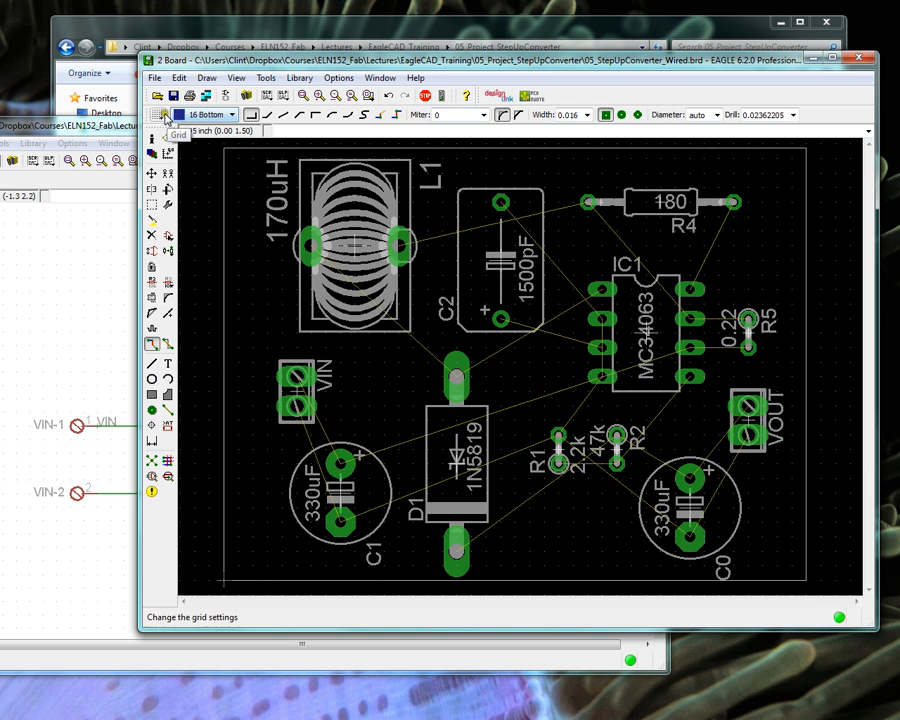
{"action": "left_click", "coordinate": [159, 116]}
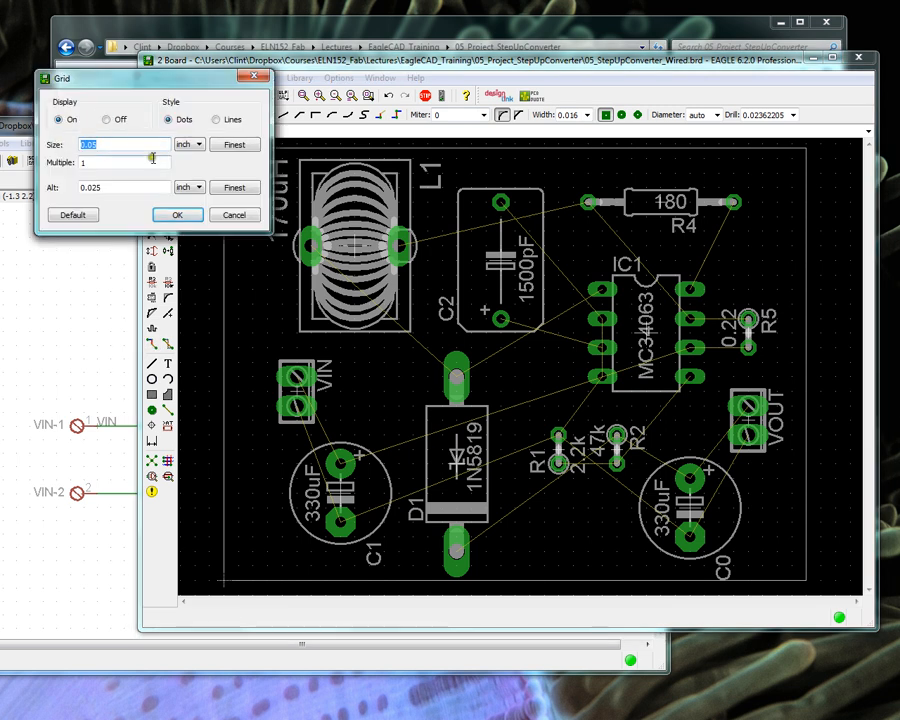
{"action": "left_click", "coordinate": [188, 145]}
{"action": "left_click", "coordinate": [188, 176]}
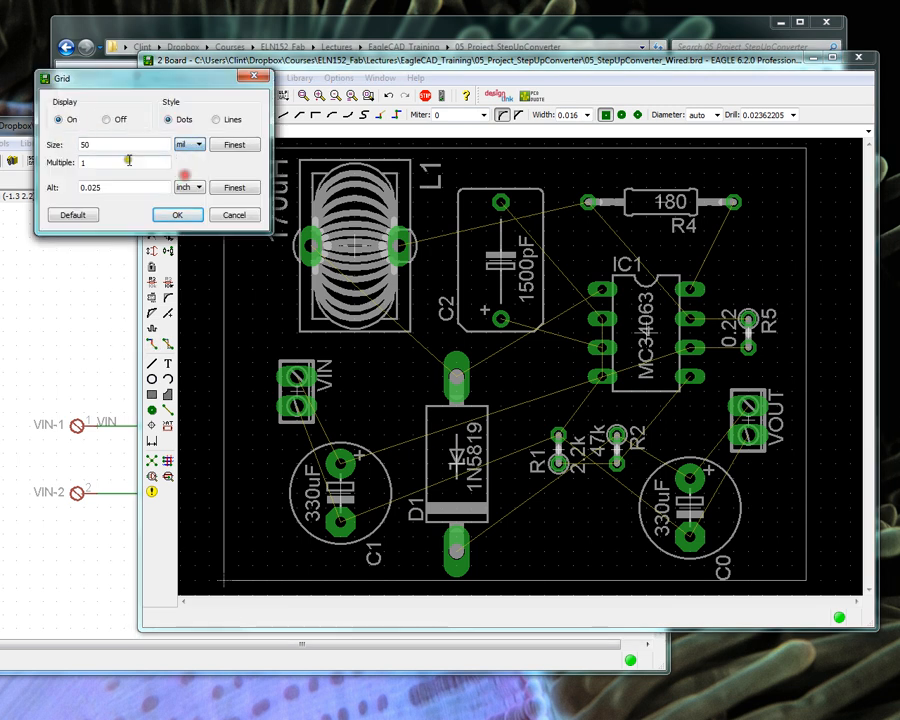
{"action": "double_click", "coordinate": [76, 143]}
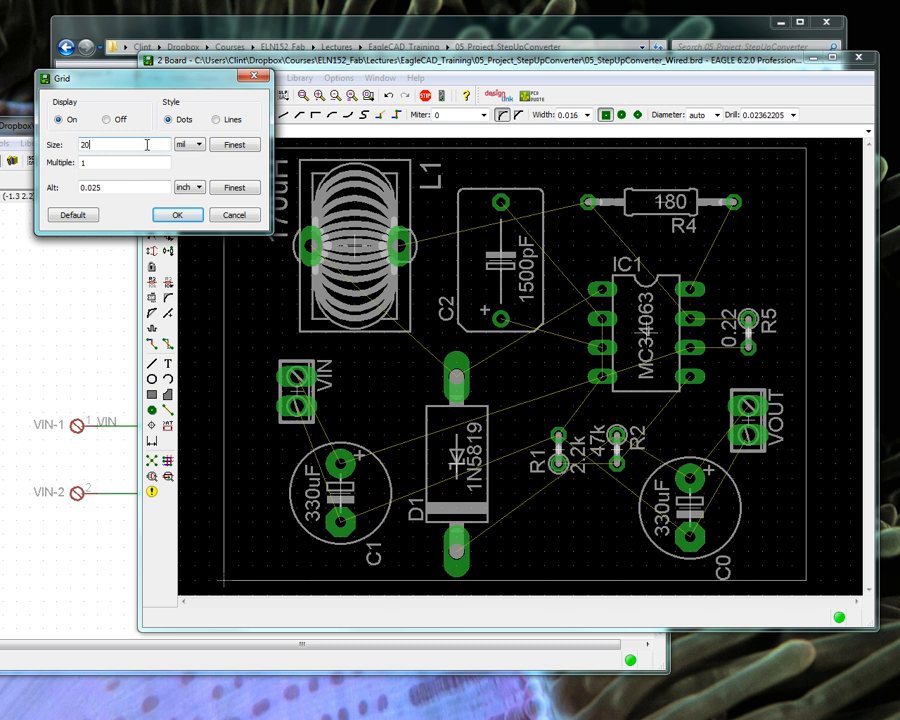
{"action": "left_click", "coordinate": [177, 214]}
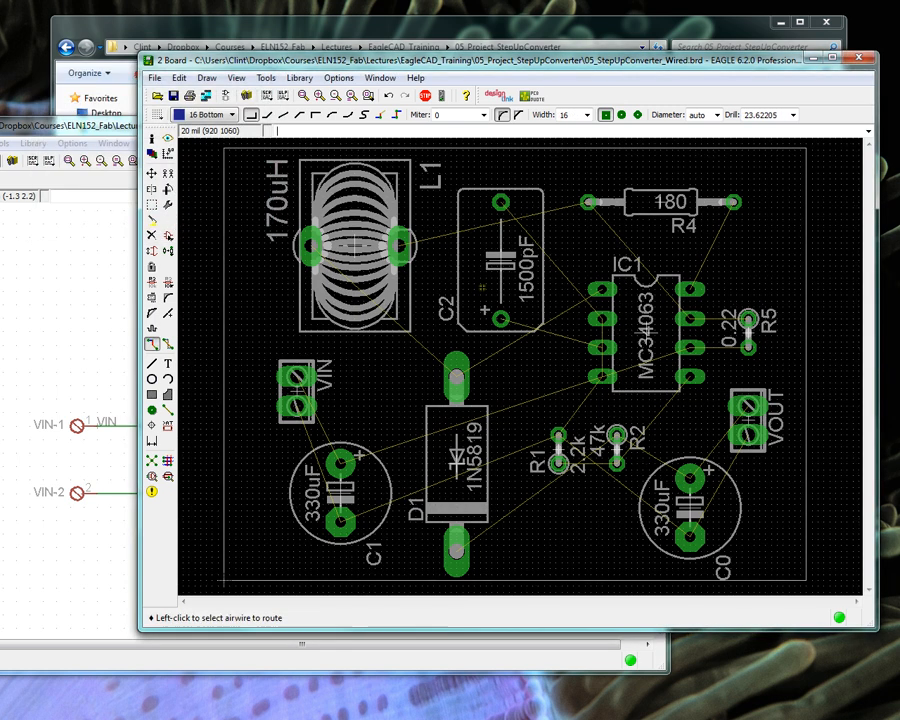
Route the airwire from L1's right pad to R4's left pad as a 16 mil trace on layer 16 Bottom with 45-degree bends.
{"action": "left_click", "coordinate": [410, 244]}
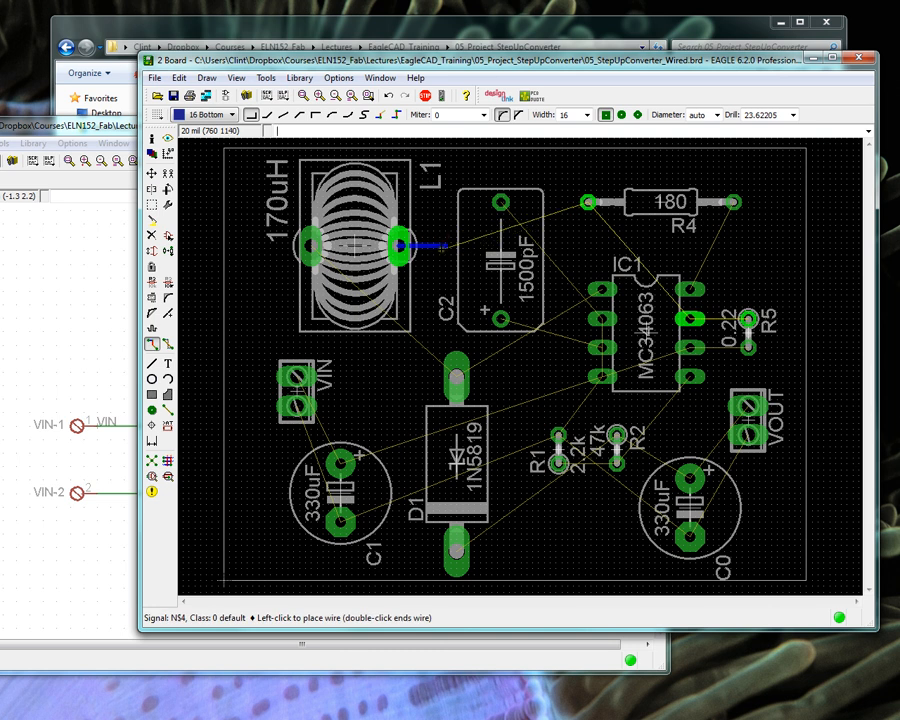
{"action": "key", "text": "Escape"}
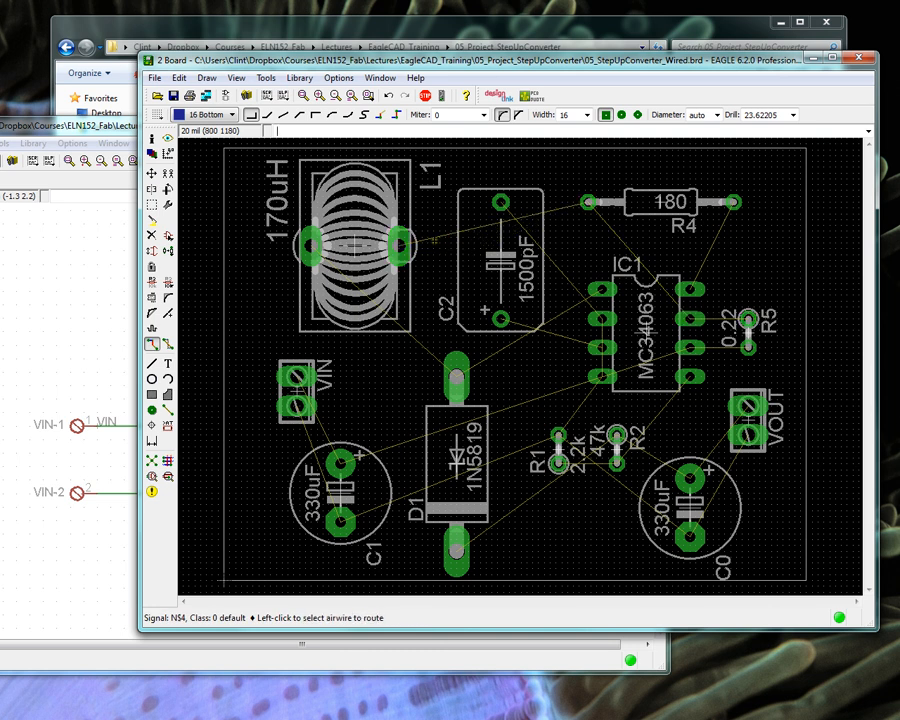
{"action": "scroll", "coordinate": [470, 232], "scroll_direction": "up", "scroll_amount": 1}
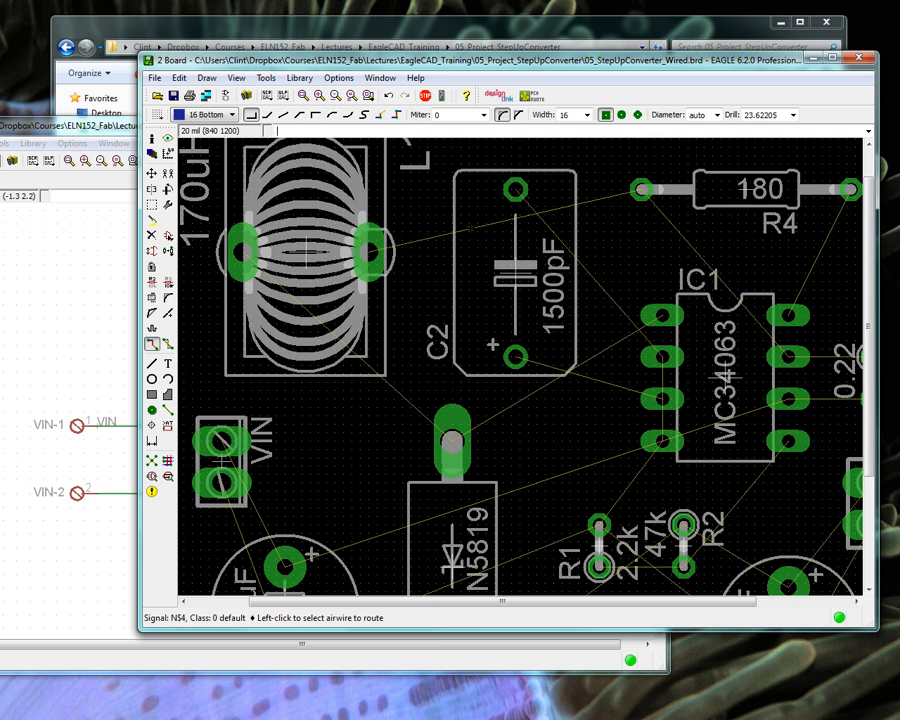
{"action": "left_click", "coordinate": [470, 228]}
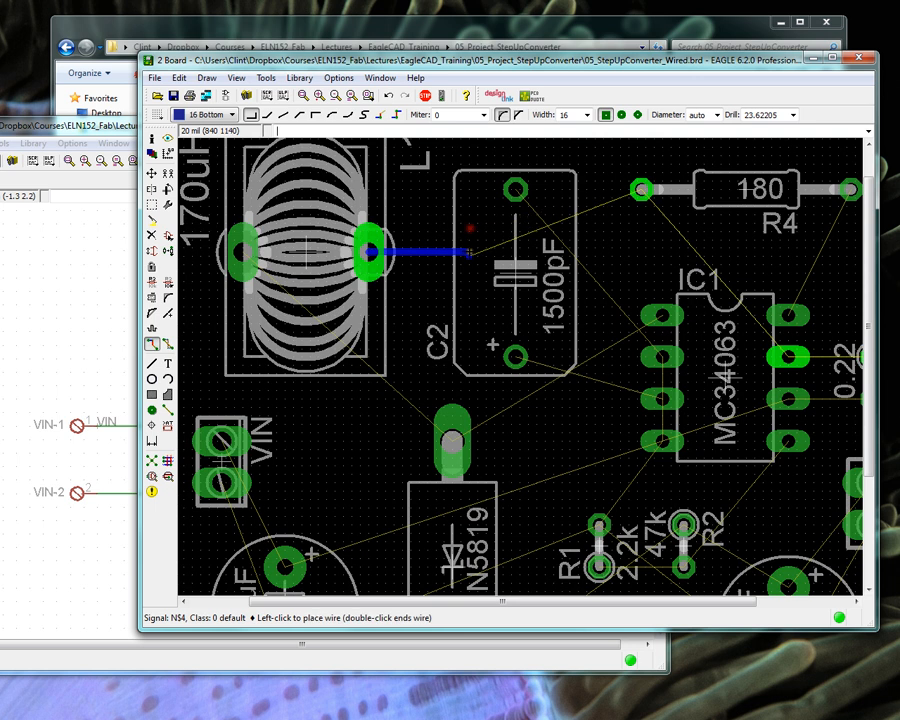
{"action": "left_click", "coordinate": [268, 116]}
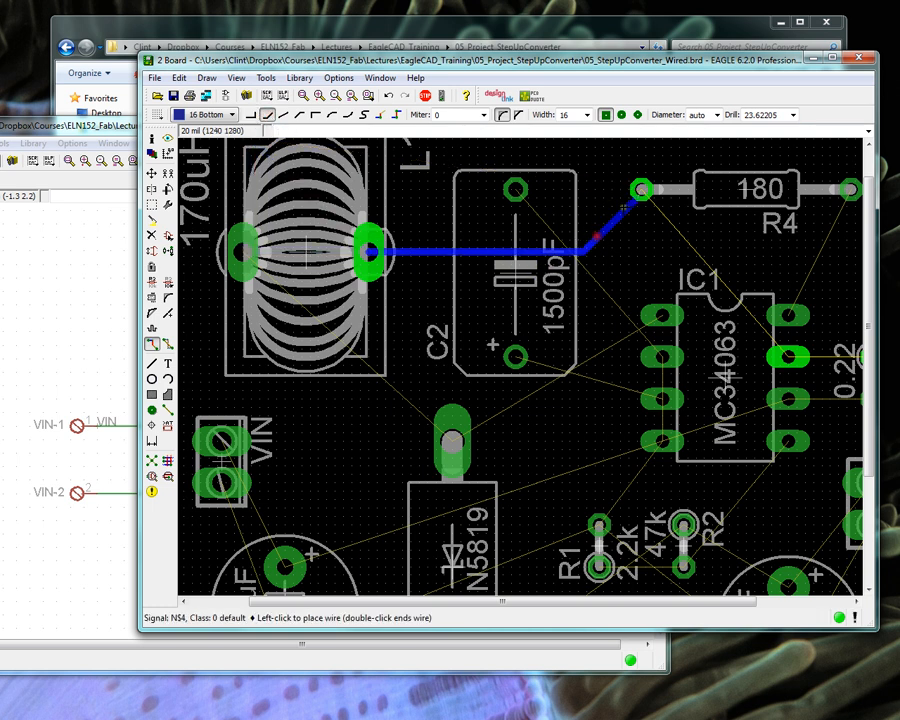
{"action": "left_click", "coordinate": [641, 188]}
Route a partial GND trace on layer 16 Bottom from IC1's second left pad toward C2's upper pad, ending it inside C2's outline.
{"action": "scroll", "coordinate": [454, 302], "scroll_direction": "down", "scroll_amount": 2}
{"action": "scroll", "coordinate": [454, 302], "scroll_direction": "down", "scroll_amount": 1}
{"action": "scroll", "coordinate": [525, 293], "scroll_direction": "up", "scroll_amount": 3}
{"action": "left_click", "coordinate": [516, 293]}
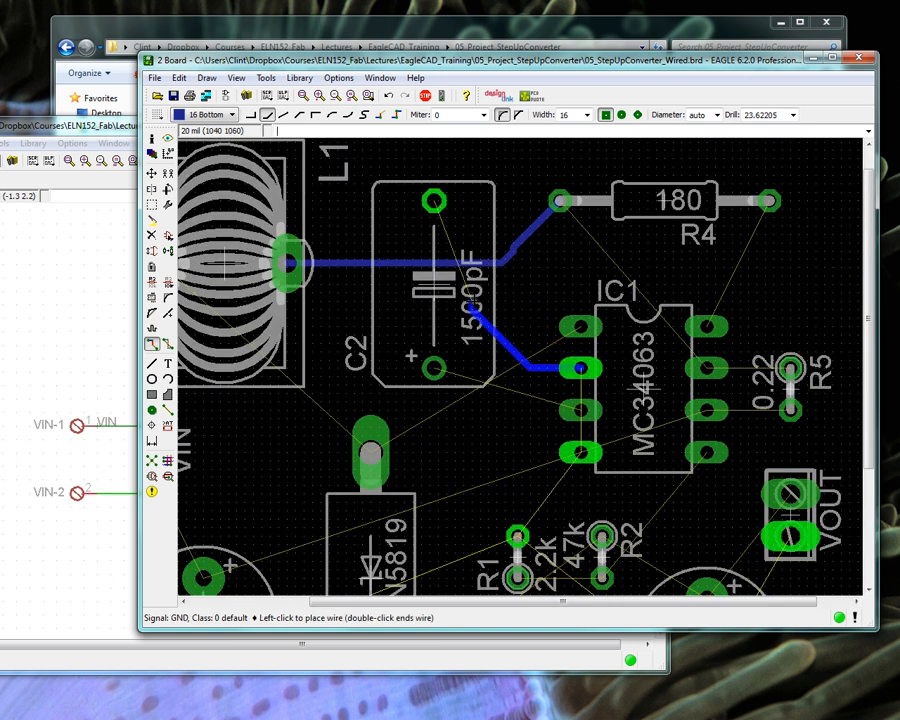
{"action": "double_click", "coordinate": [471, 303]}
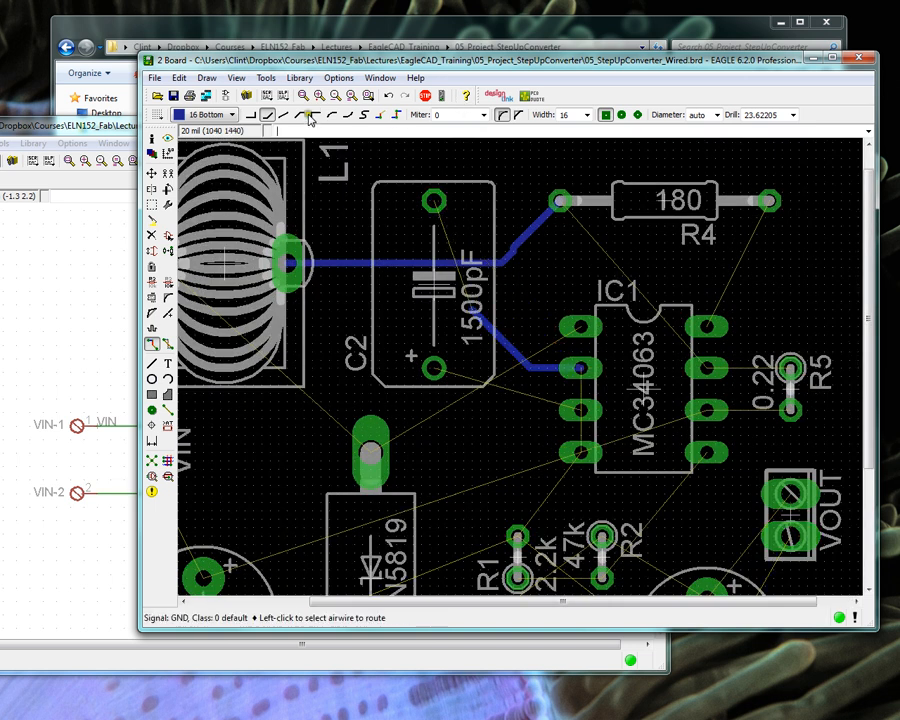
Undo the partial GND trace near C2, and rip up the whole trace between L1 and R4.
{"action": "left_click", "coordinate": [388, 95]}
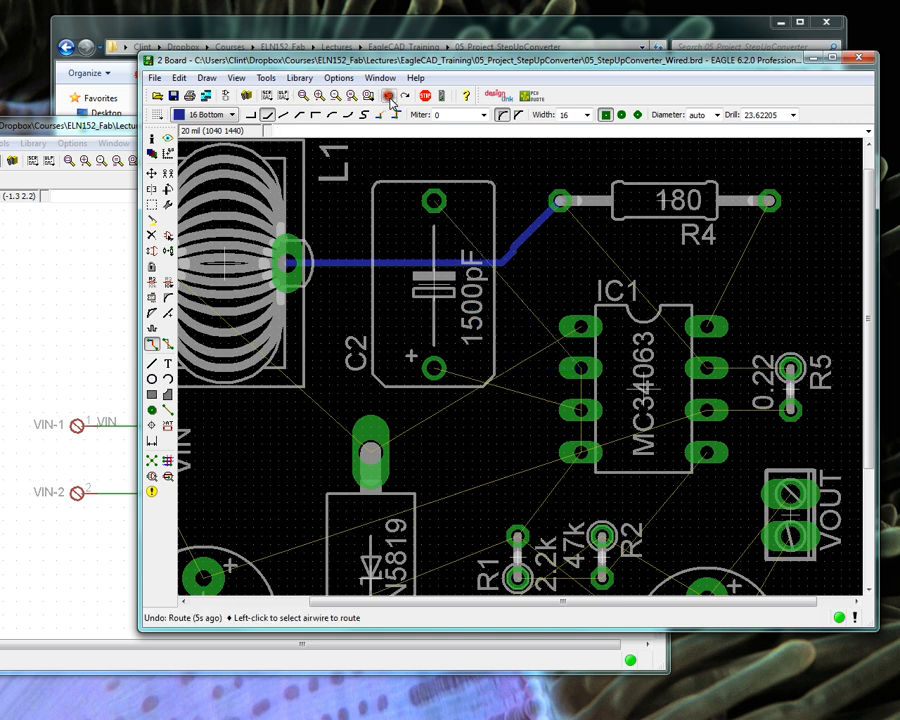
{"action": "scroll", "coordinate": [697, 362], "scroll_direction": "down", "scroll_amount": 3}
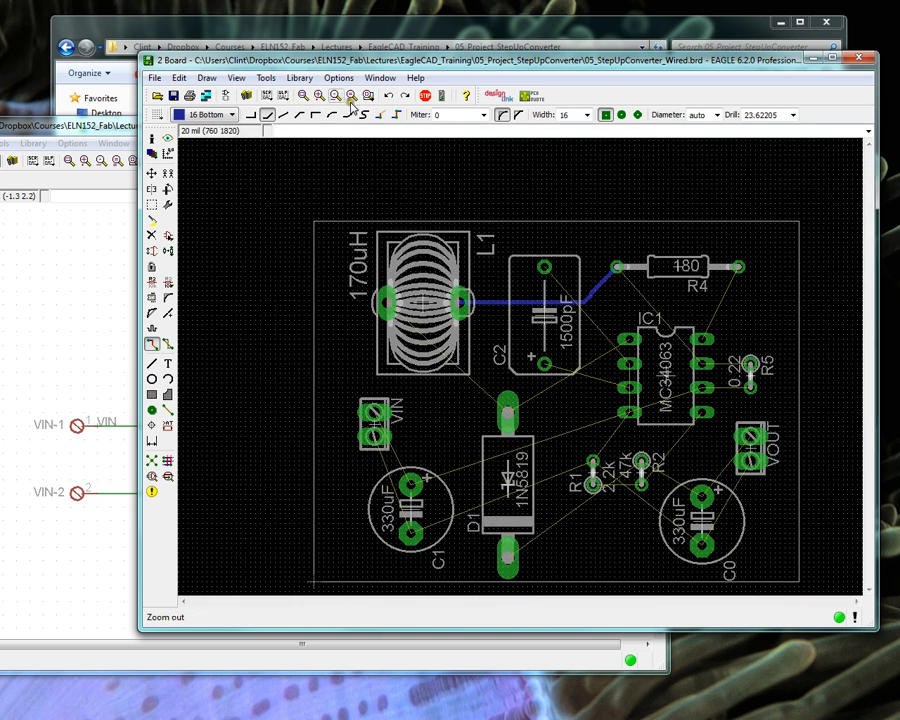
{"action": "left_click", "coordinate": [303, 95]}
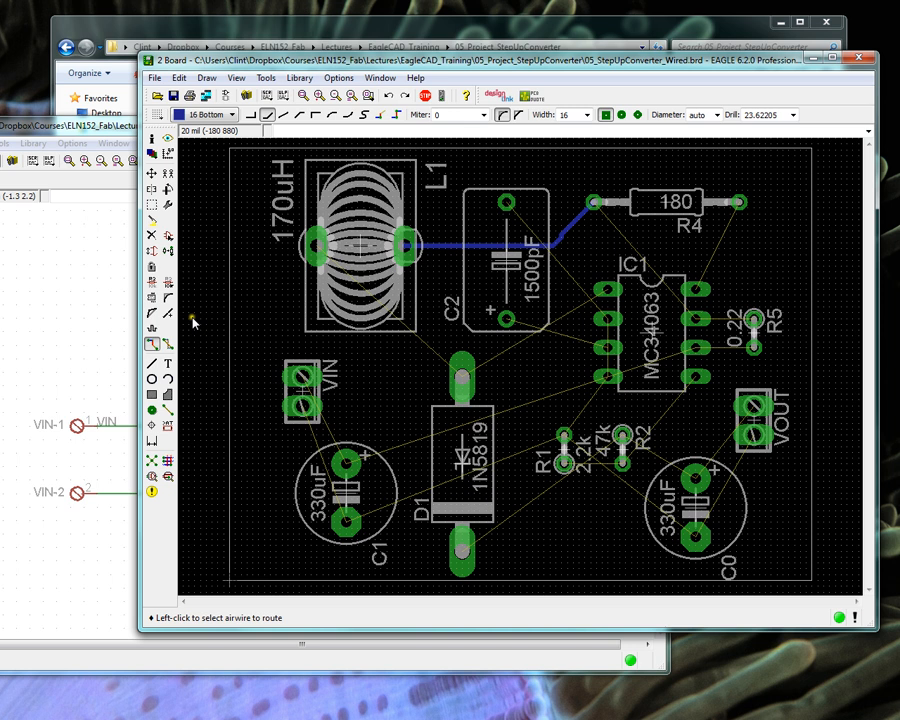
{"action": "left_click", "coordinate": [167, 343]}
{"action": "left_click", "coordinate": [452, 245]}
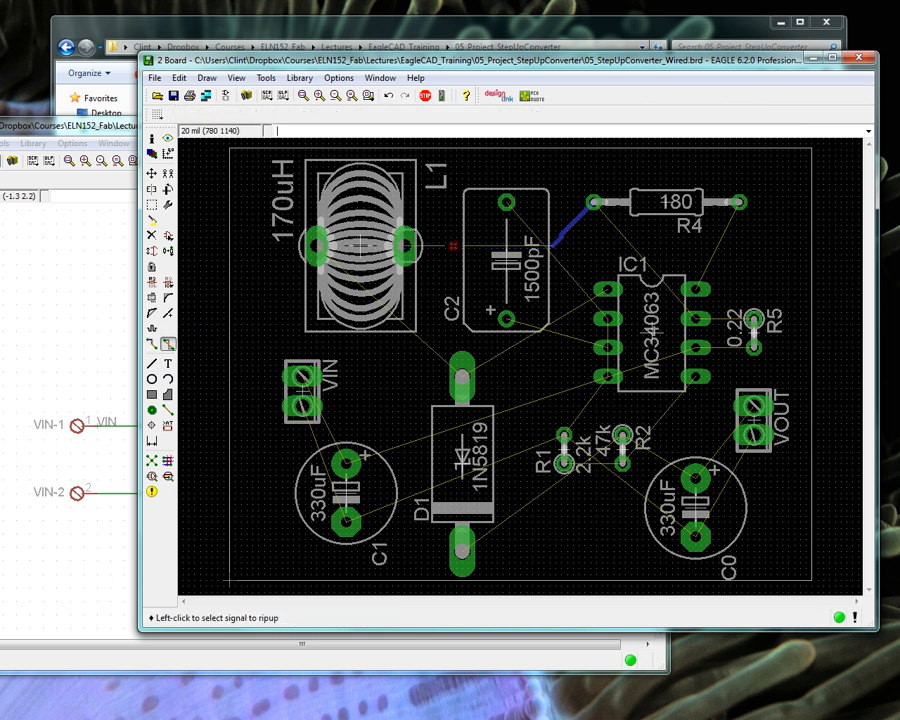
{"action": "left_click", "coordinate": [562, 238]}
{"action": "left_click", "coordinate": [579, 209]}
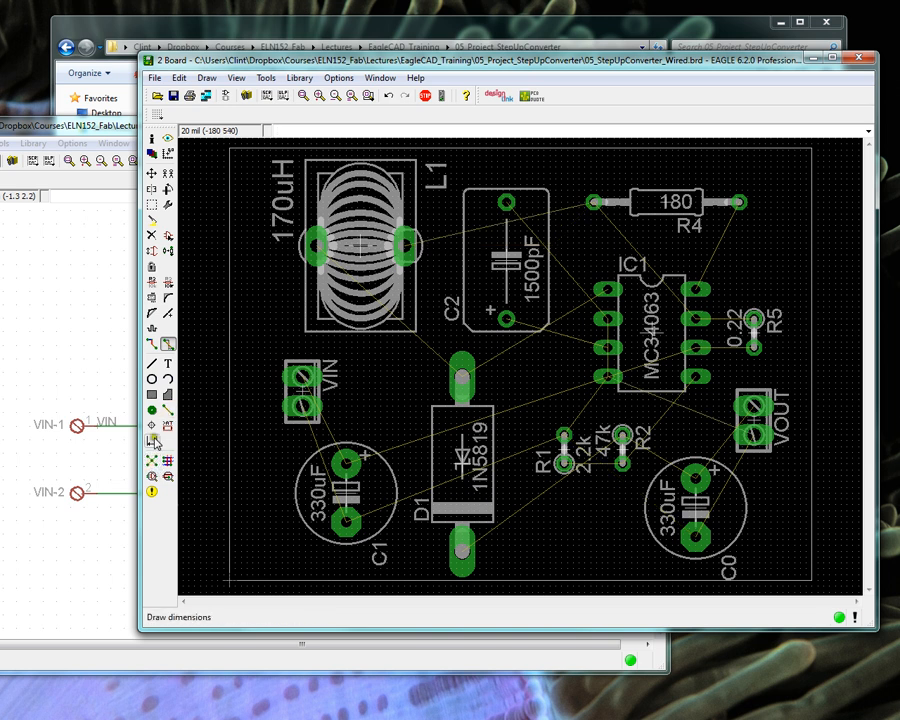
Route the airwire from L1's right pad to R4's left pad again as a 16 mil trace on layer 16 Bottom.
{"action": "left_click", "coordinate": [152, 343]}
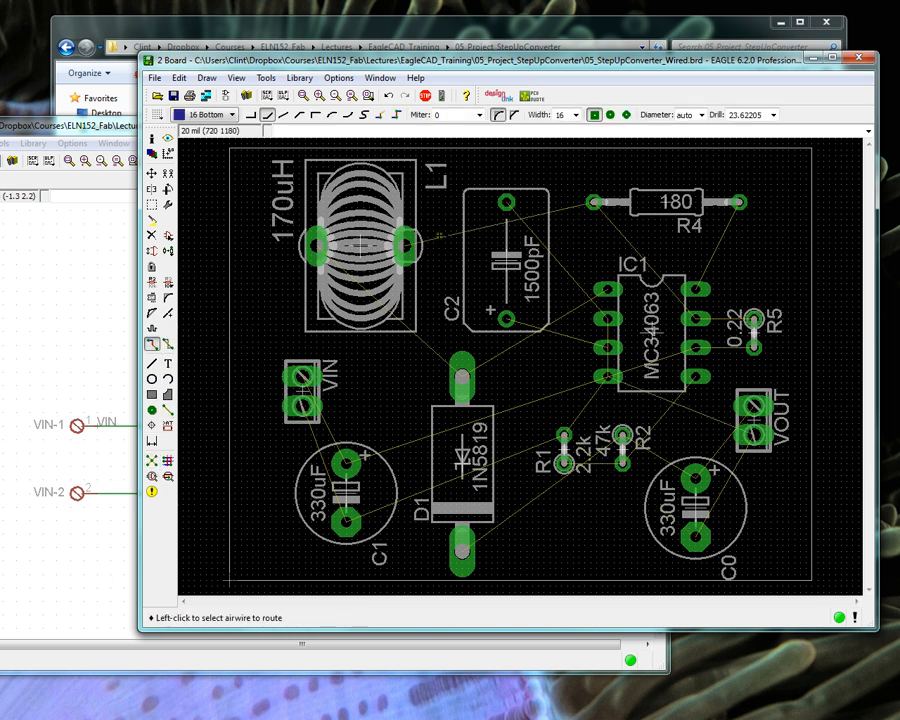
{"action": "left_click", "coordinate": [438, 236]}
{"action": "left_click", "coordinate": [594, 202]}
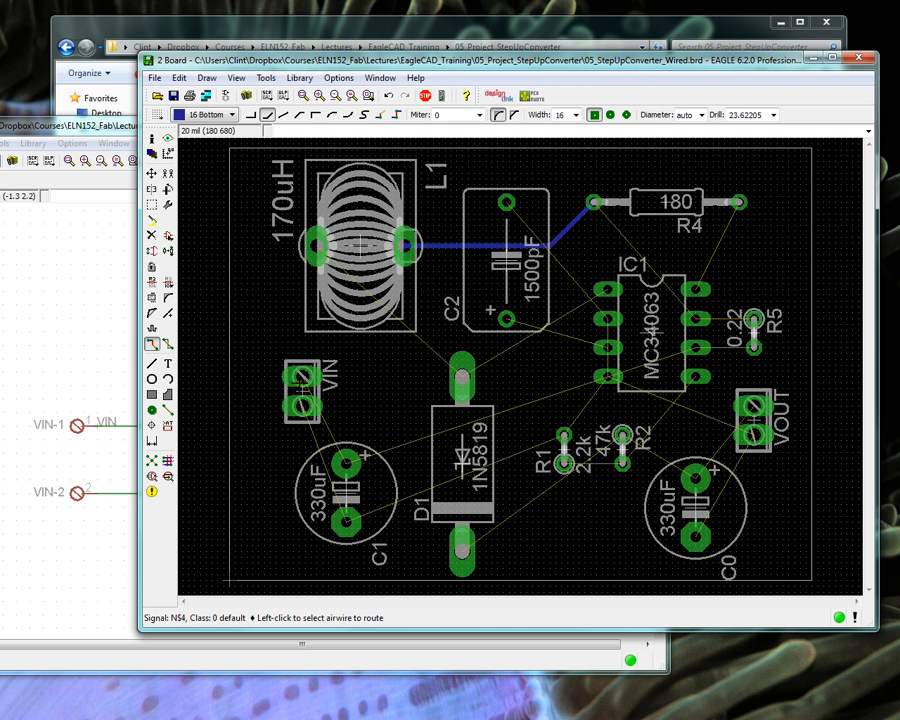
Try to delete the L1-to-R4 trace with the Delete command, and bring up the schematic before returning to the board.
{"action": "left_click", "coordinate": [152, 235]}
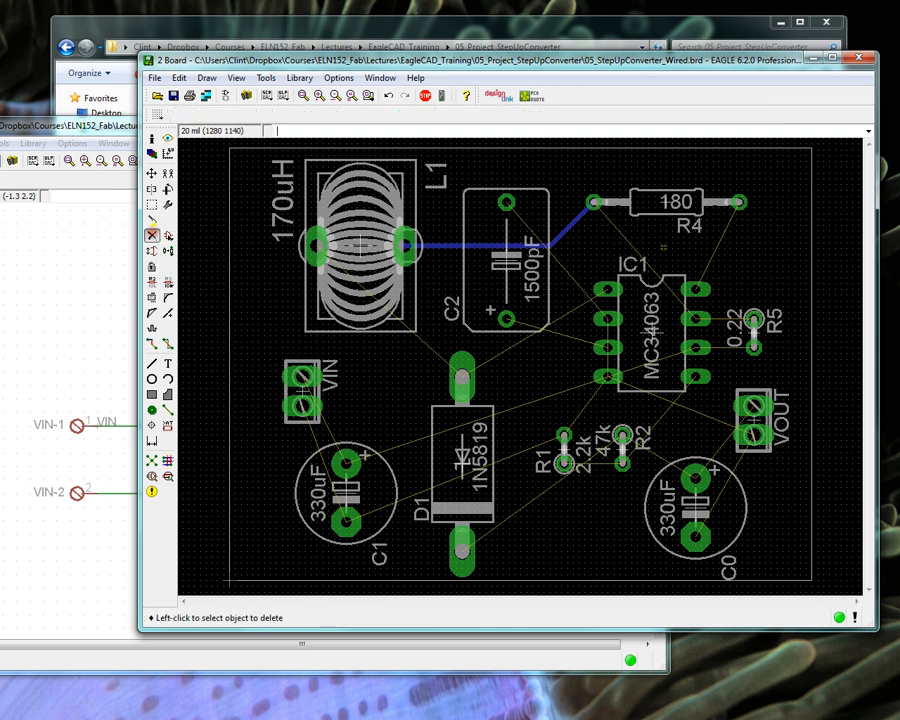
{"action": "left_click", "coordinate": [468, 246]}
{"action": "left_click", "coordinate": [517, 279]}
{"action": "left_click", "coordinate": [93, 128]}
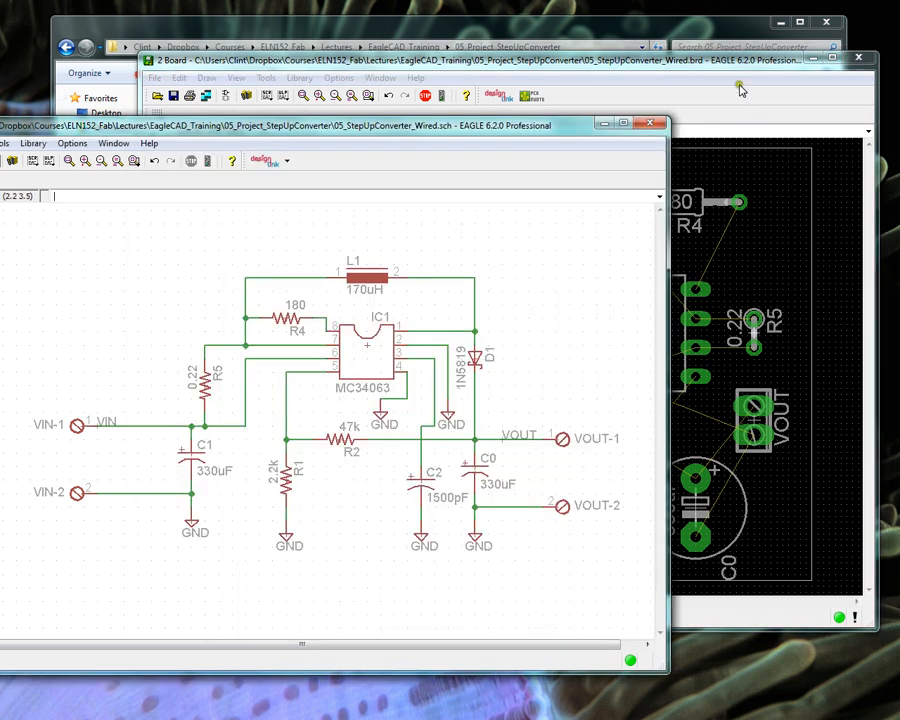
{"action": "left_click", "coordinate": [687, 92]}
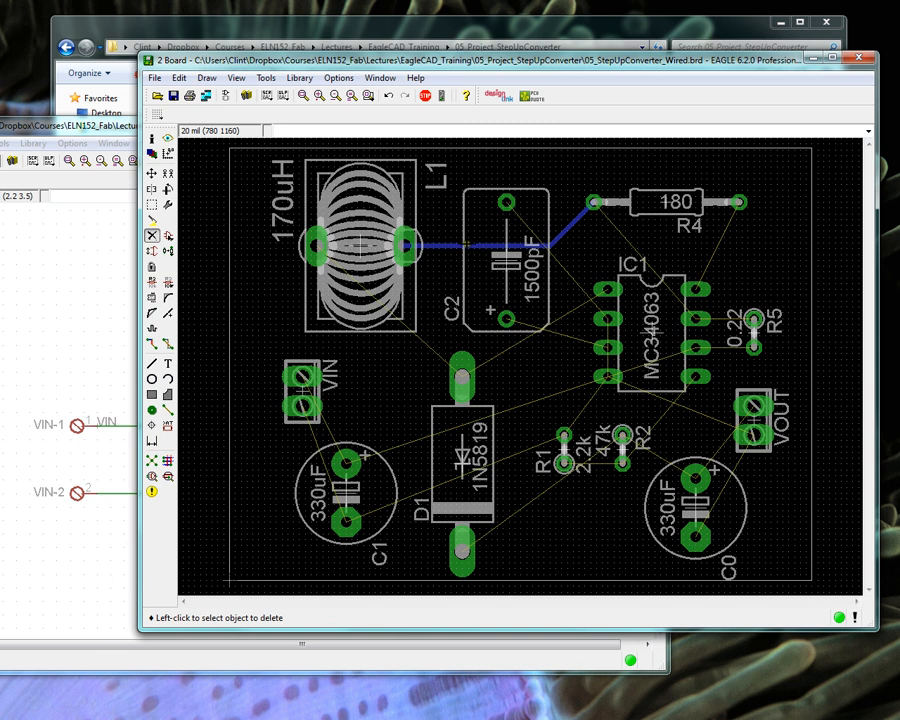
Rip up both segments of the L1-to-R4 trace and save the board.
{"action": "left_click", "coordinate": [167, 343]}
{"action": "left_click", "coordinate": [482, 245]}
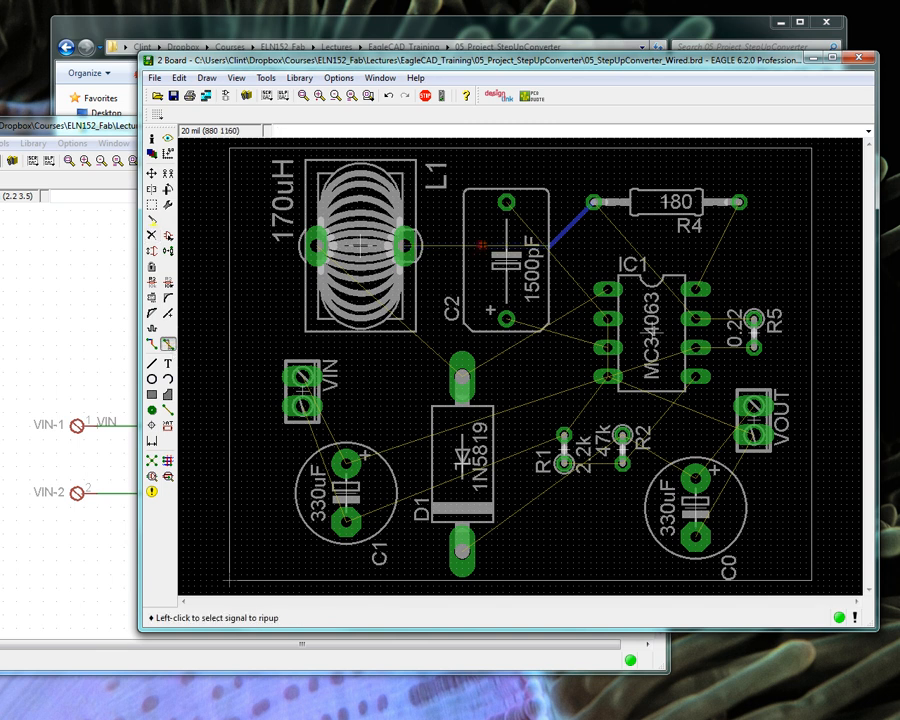
{"action": "left_click", "coordinate": [565, 237]}
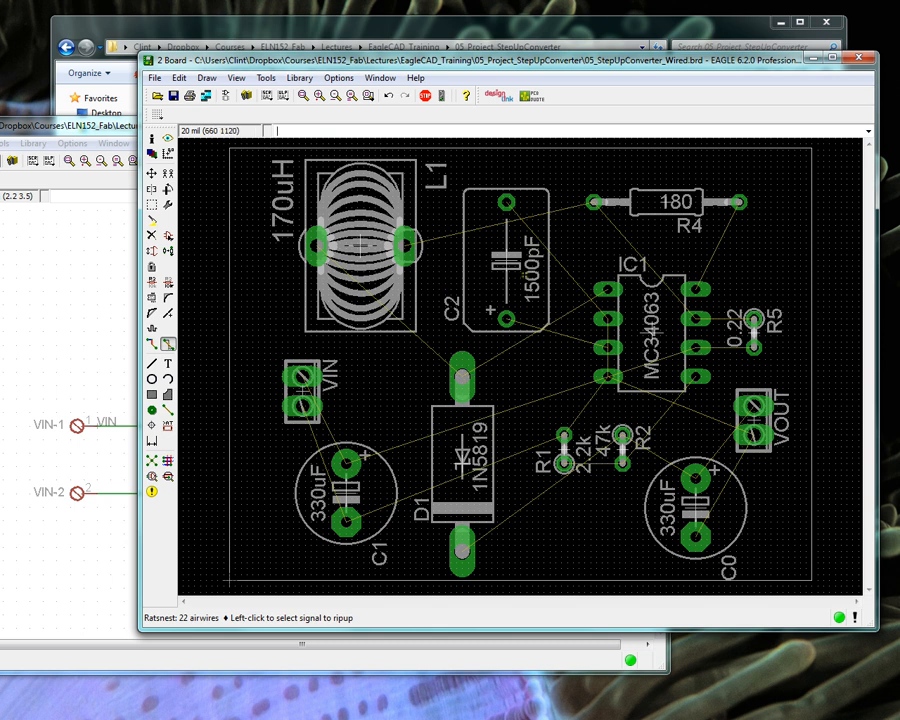
{"action": "left_click", "coordinate": [173, 95]}
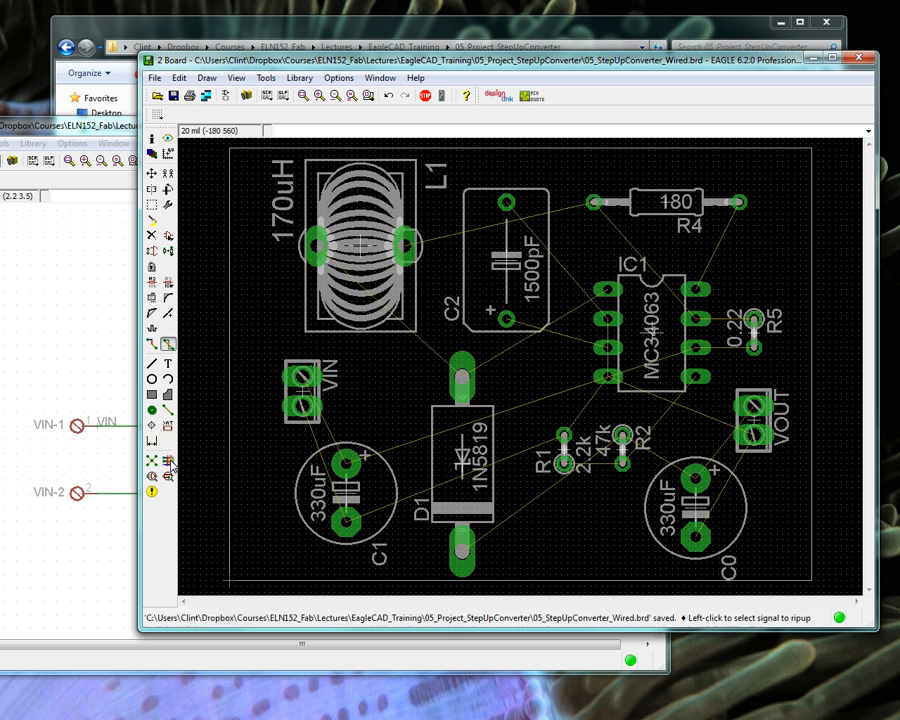
Route the VIN and GND airwires between C1 and the VIN connector as 16 mil traces on layer 16 Bottom.
{"action": "left_click", "coordinate": [151, 344]}
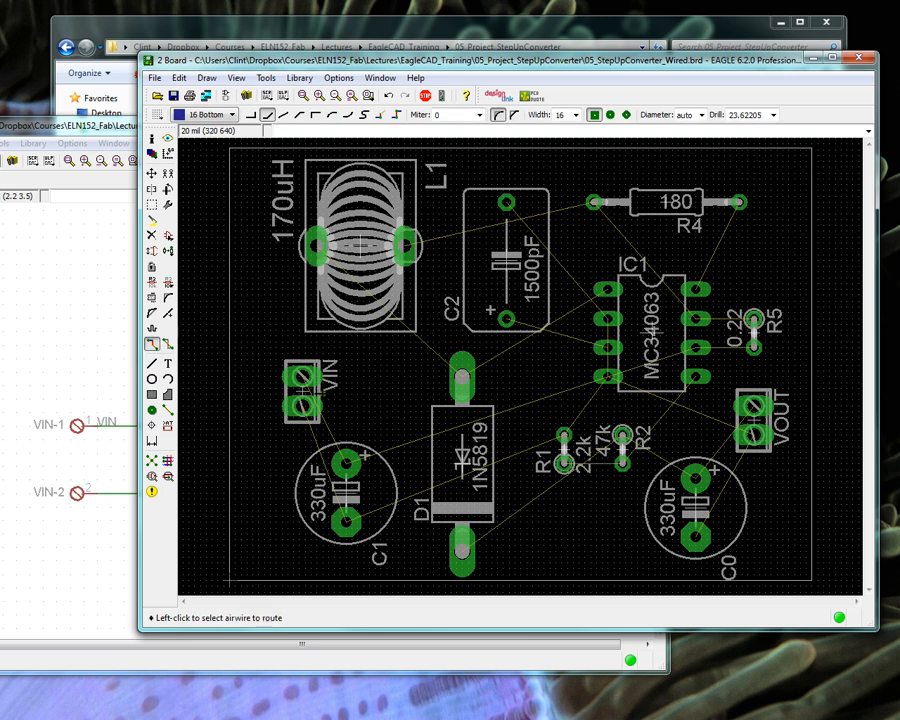
{"action": "left_click", "coordinate": [335, 447]}
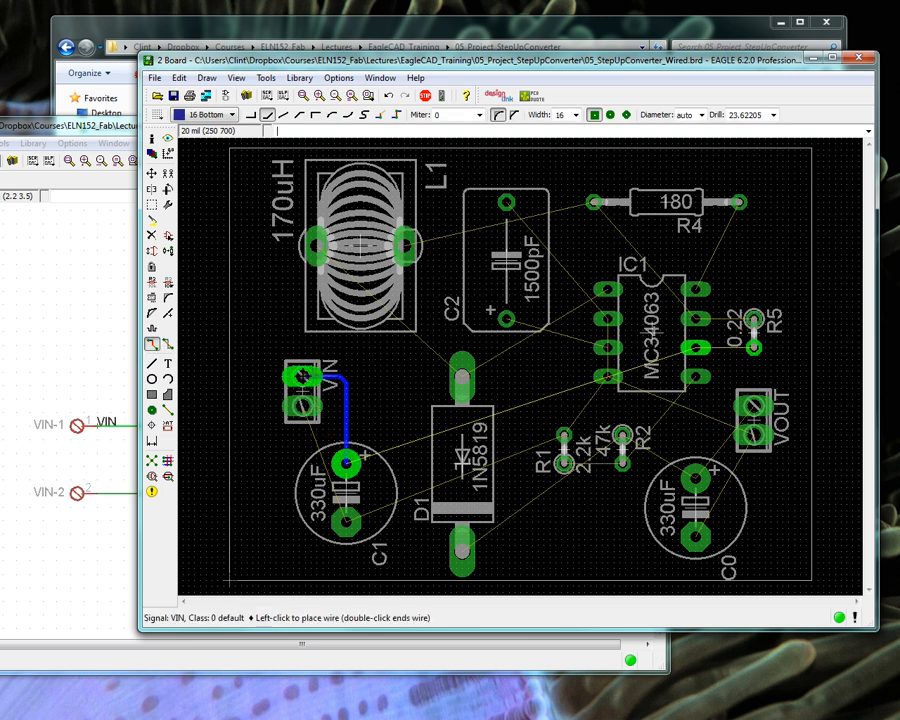
{"action": "left_click", "coordinate": [302, 377]}
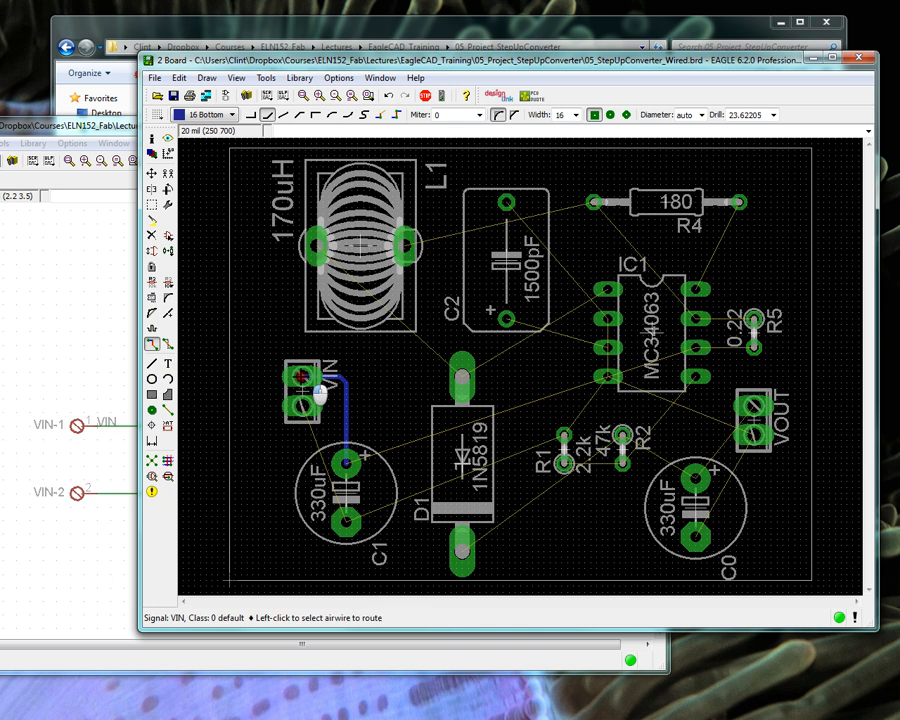
{"action": "left_click", "coordinate": [326, 512]}
{"action": "left_click", "coordinate": [295, 487]}
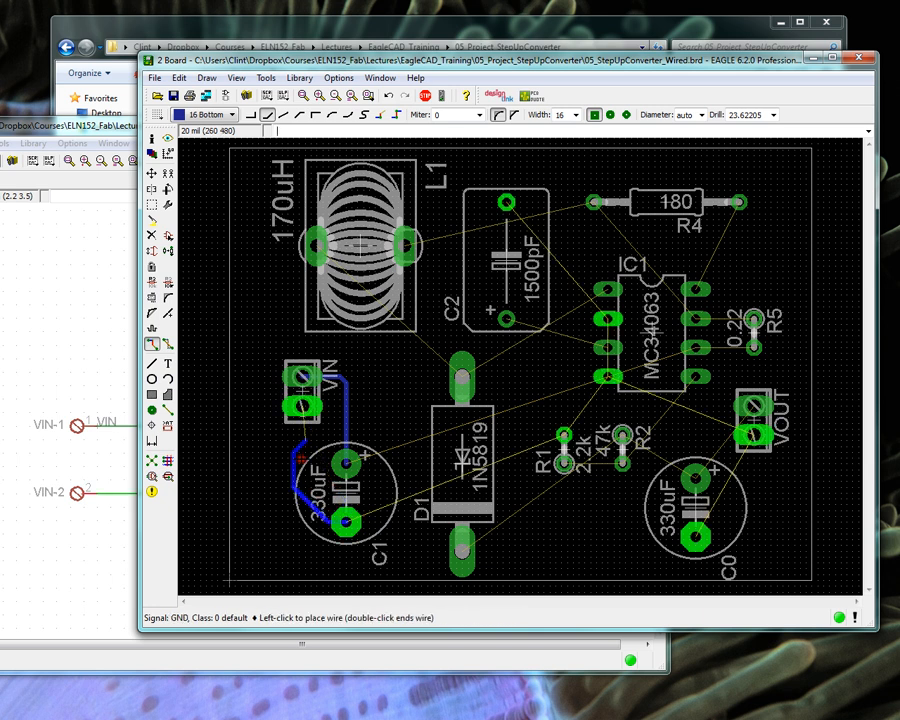
{"action": "left_click", "coordinate": [301, 406]}
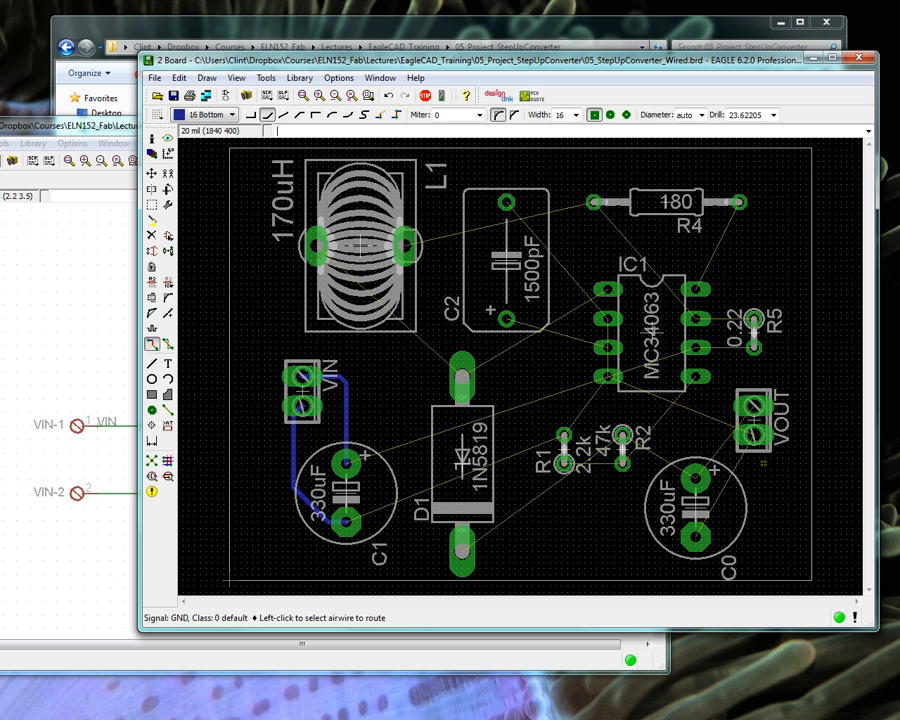
Route the GND airwire from C0's lower pad around its right side to the VOUT connector's lower pad on layer 16 Bottom.
{"action": "scroll", "coordinate": [542, 363], "scroll_direction": "down", "scroll_amount": 2}
{"action": "scroll", "coordinate": [596, 408], "scroll_direction": "up", "scroll_amount": 4}
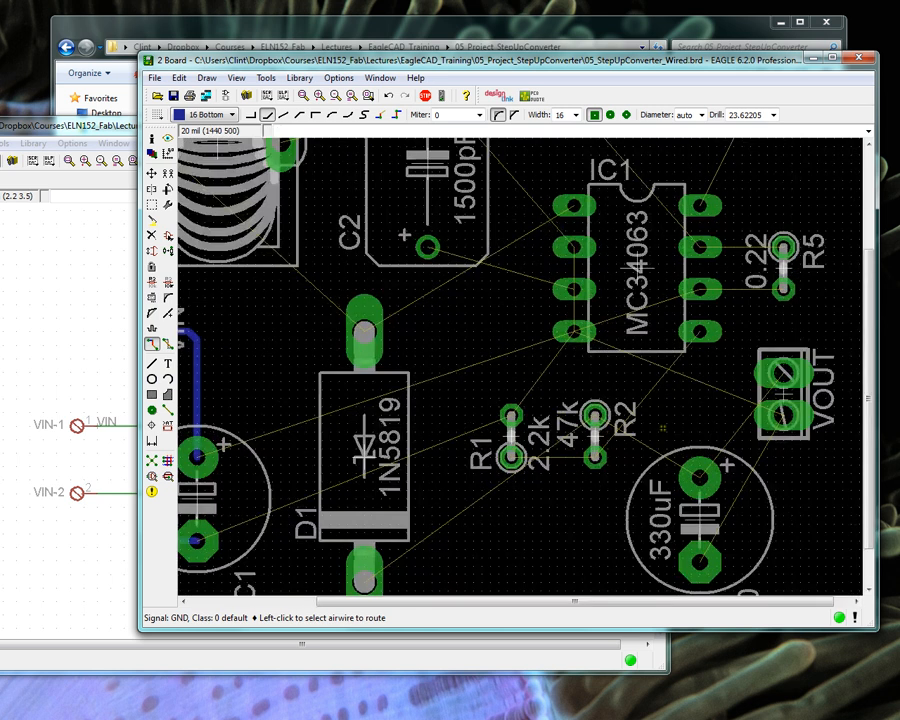
{"action": "scroll", "coordinate": [433, 362], "scroll_direction": "down", "scroll_amount": 5}
{"action": "scroll", "coordinate": [545, 398], "scroll_direction": "up", "scroll_amount": 4}
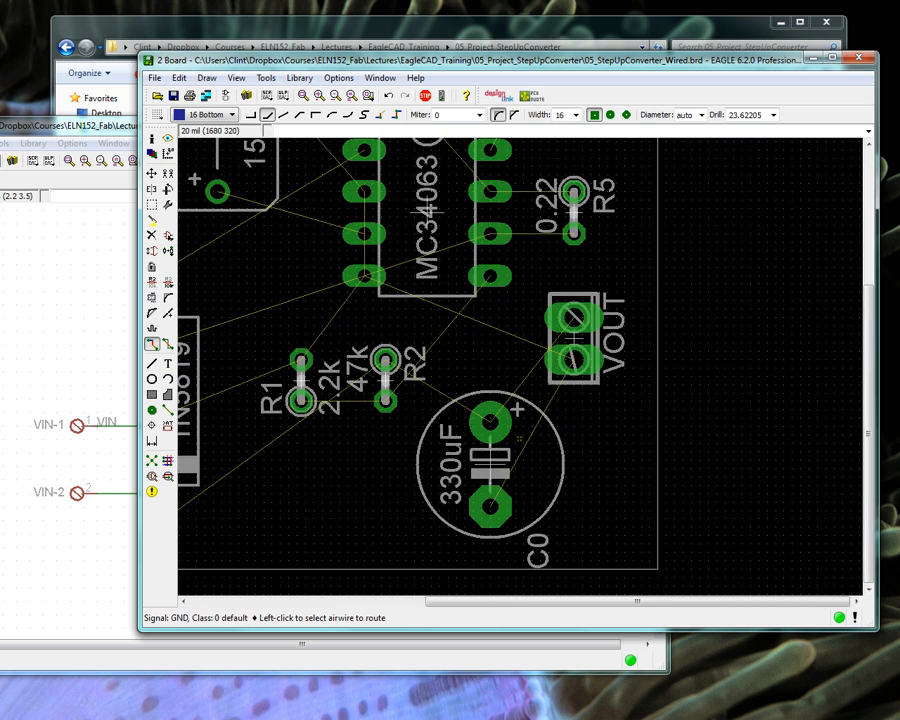
{"action": "left_click", "coordinate": [527, 441]}
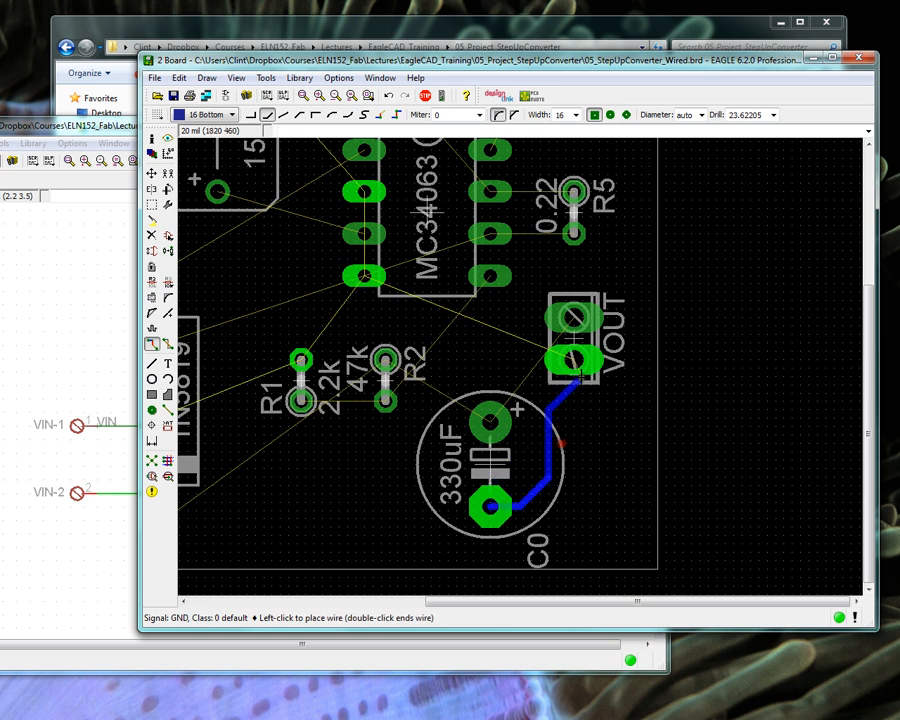
{"action": "left_click", "coordinate": [573, 361]}
Route the VOUT airwire from C0's positive pad to the VOUT connector's upper pad on layer 16 Bottom, and save the board.
{"action": "left_click", "coordinate": [526, 386]}
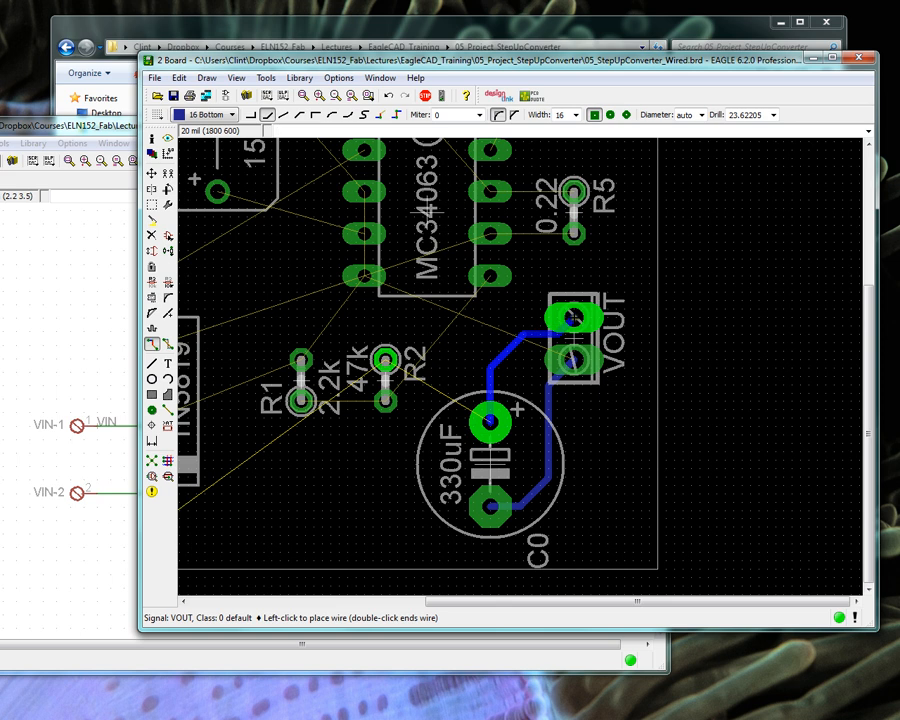
{"action": "scroll", "coordinate": [690, 445], "scroll_direction": "down", "scroll_amount": 5}
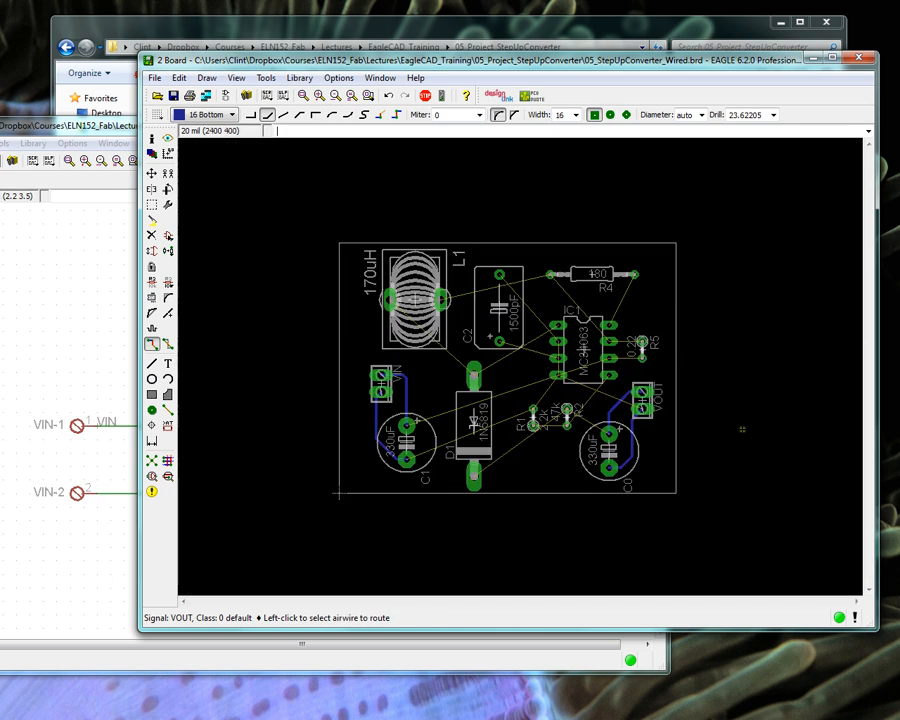
{"action": "left_click", "coordinate": [303, 95]}
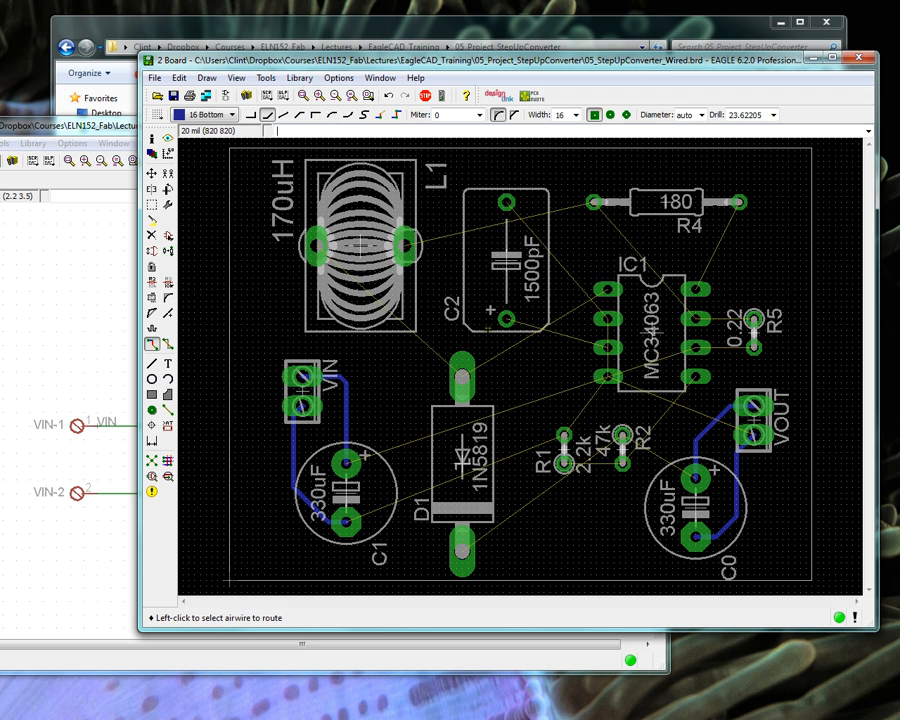
{"action": "left_click", "coordinate": [173, 95]}
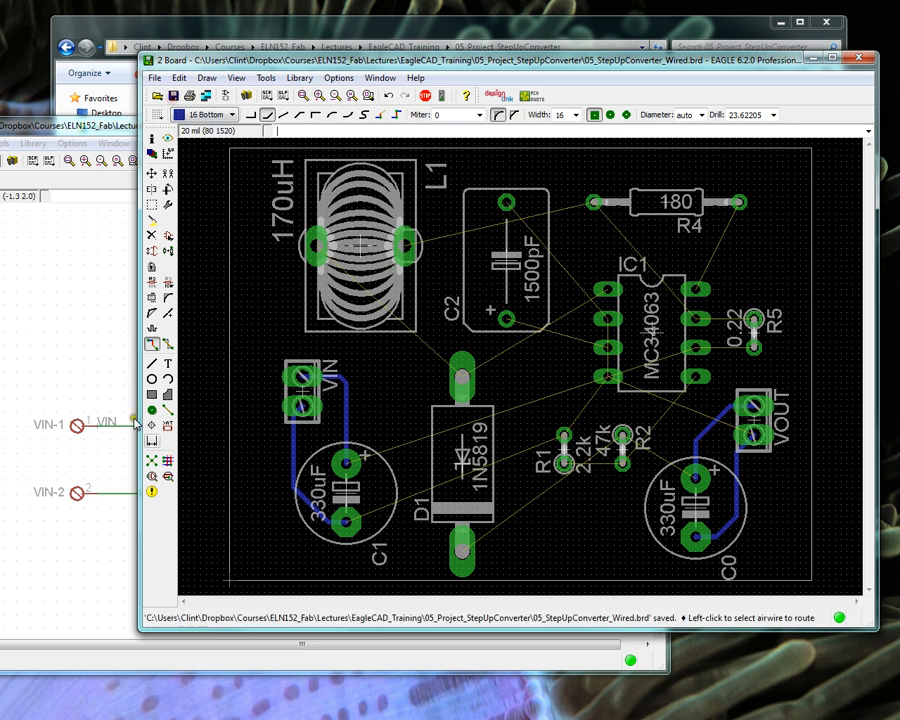
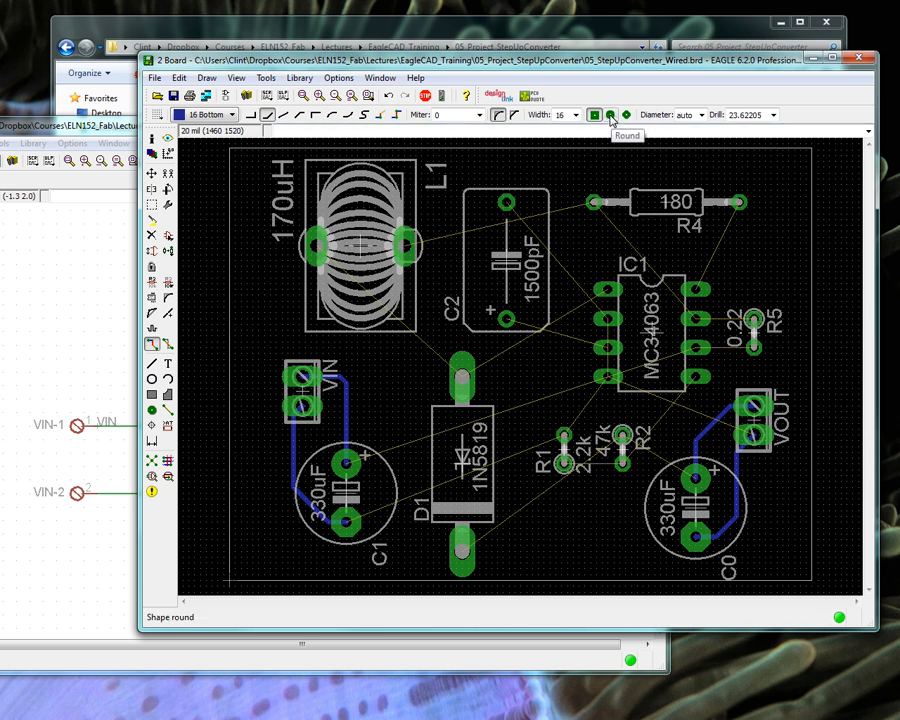
Set the Route command to round vias with a 43.30709 mil drill and a trace width of 24 mil.
{"action": "left_click", "coordinate": [610, 115]}
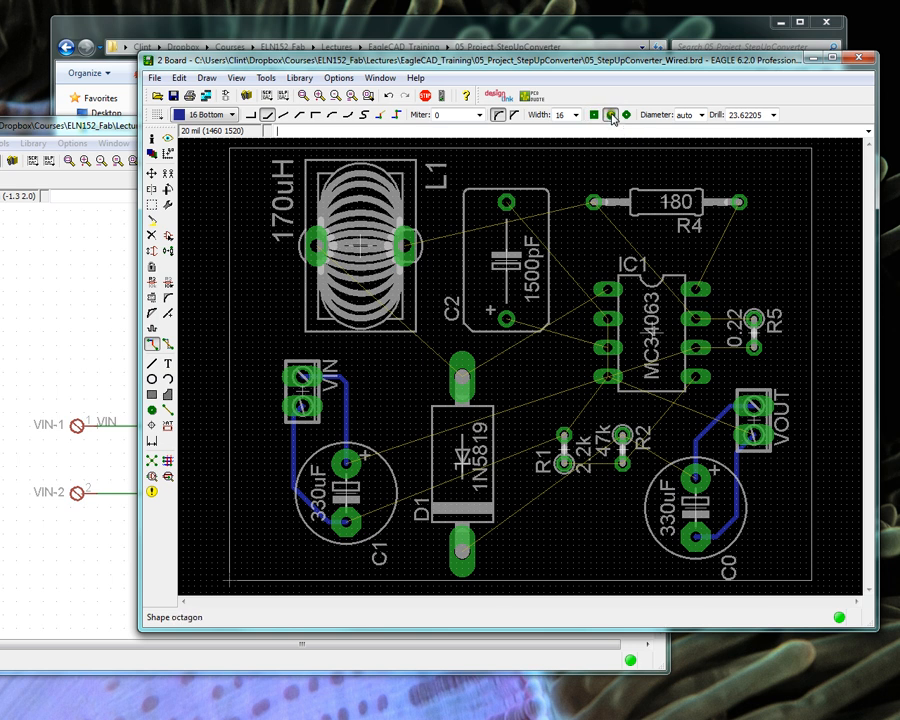
{"action": "left_click", "coordinate": [774, 115]}
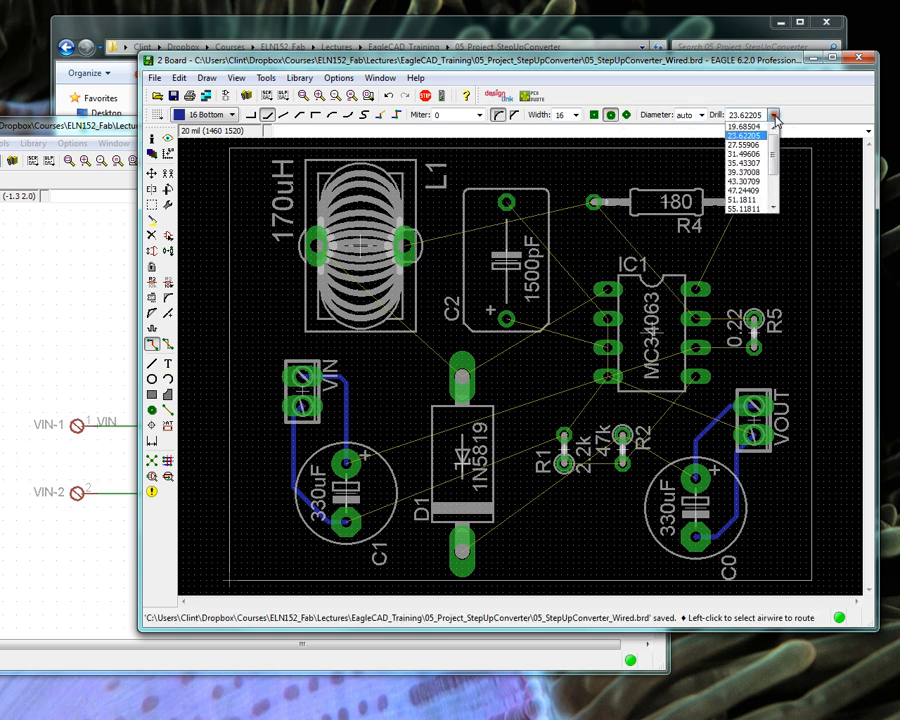
{"action": "left_click", "coordinate": [743, 182]}
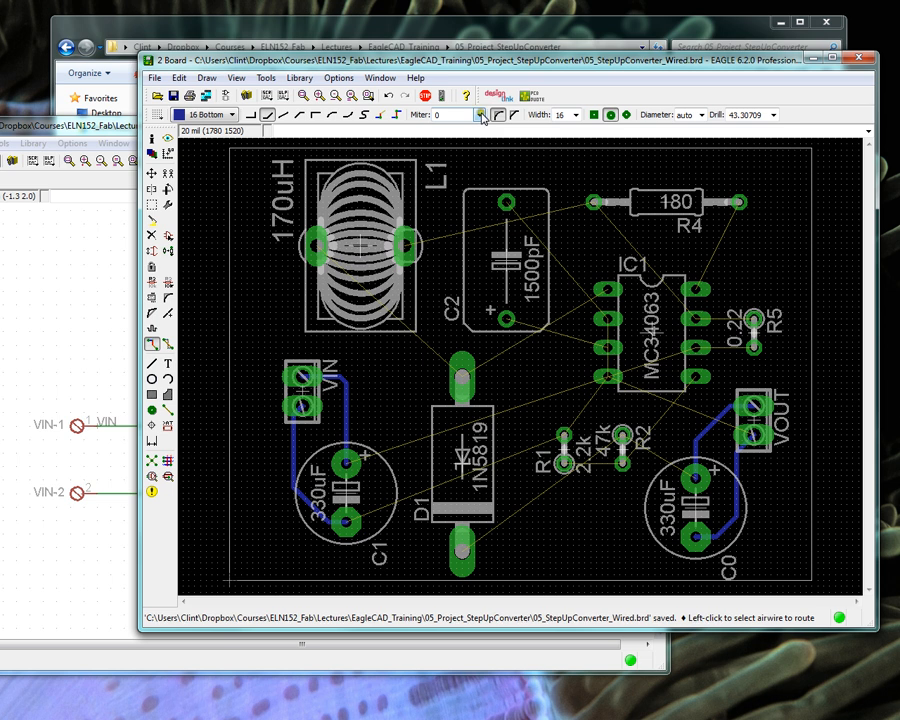
{"action": "left_click", "coordinate": [577, 115]}
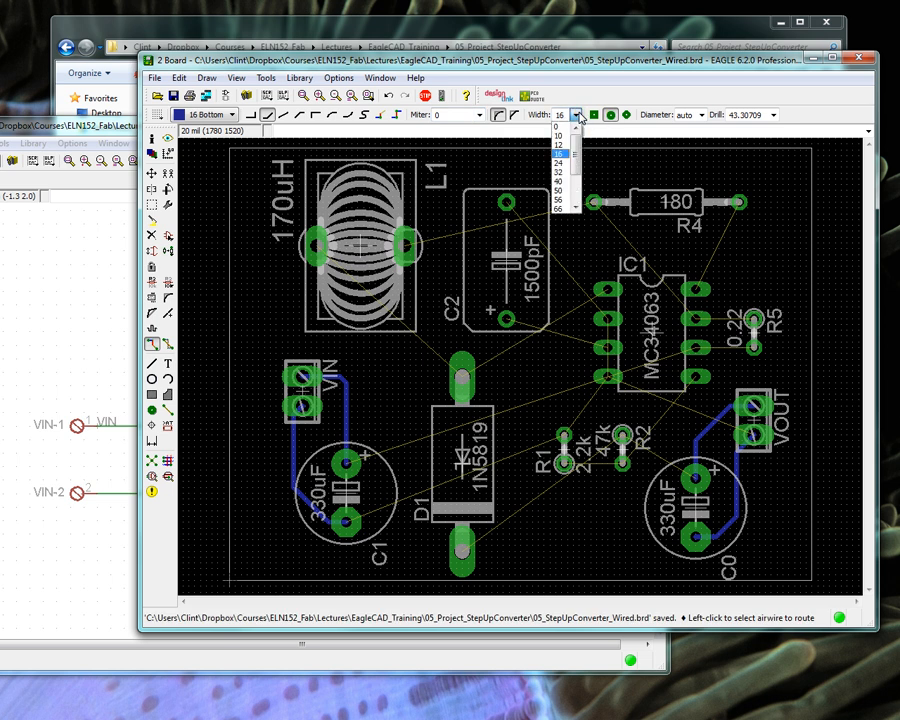
{"action": "left_click", "coordinate": [577, 115]}
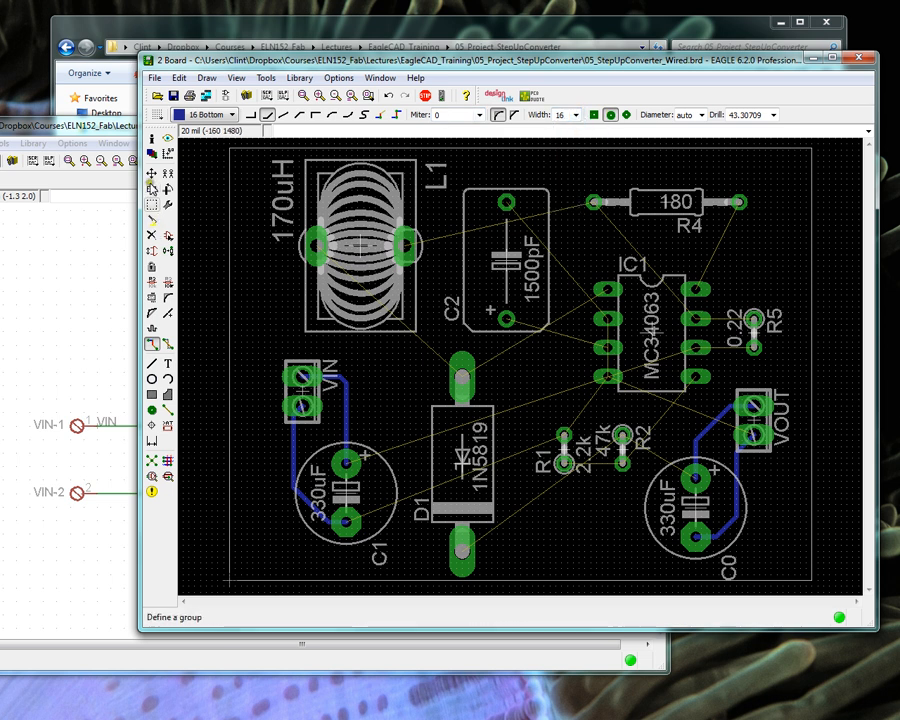
{"action": "left_click", "coordinate": [577, 115]}
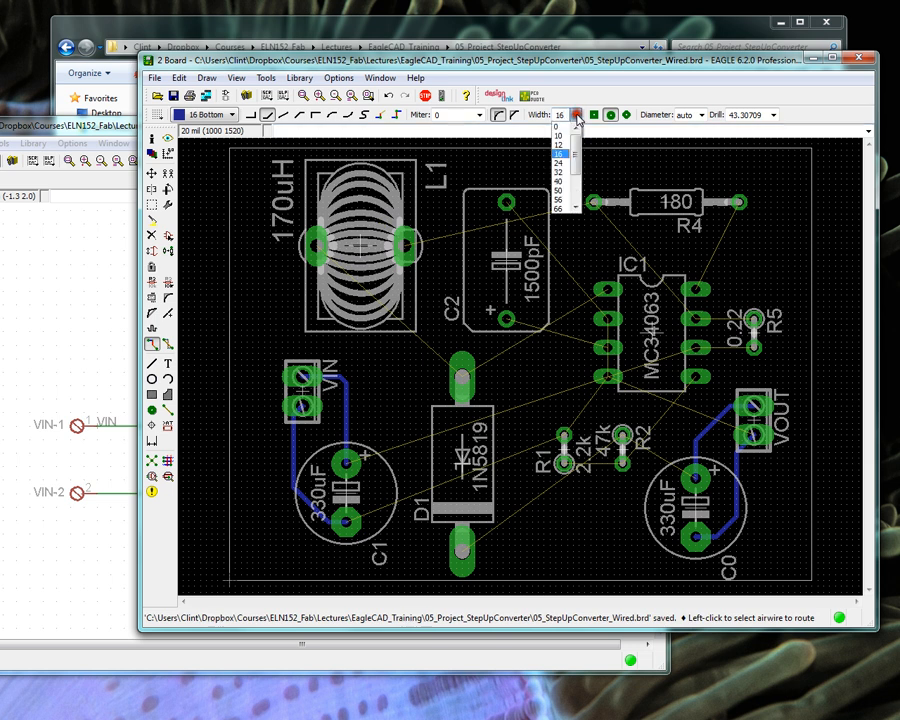
{"action": "left_click", "coordinate": [559, 163]}
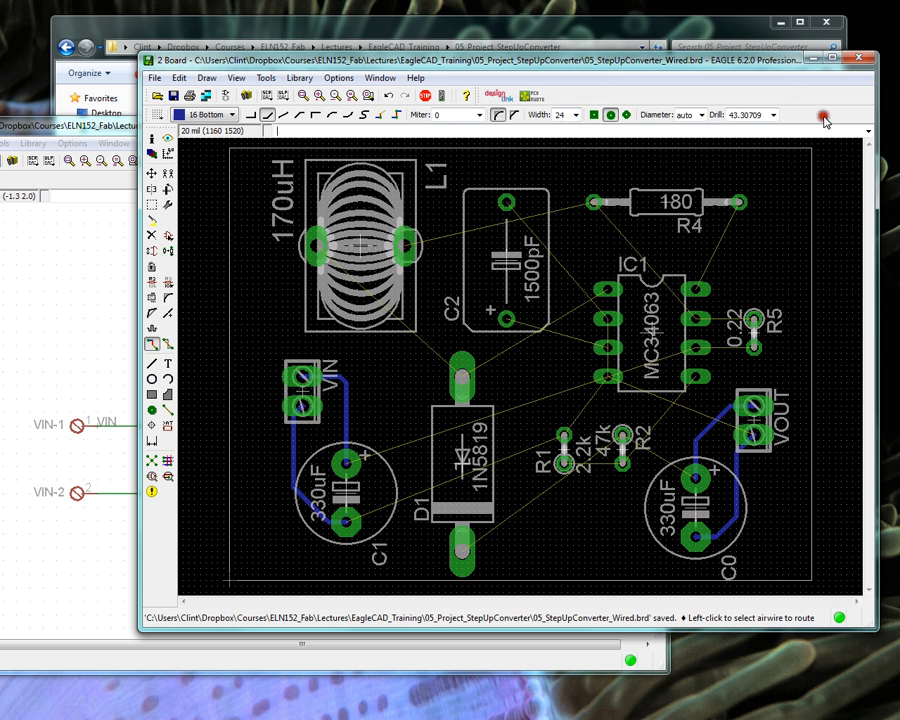
Set the autorouter's preferred directions to N/A for layer 1 Top and * for layer 16 Bottom.
{"action": "left_click", "coordinate": [170, 461]}
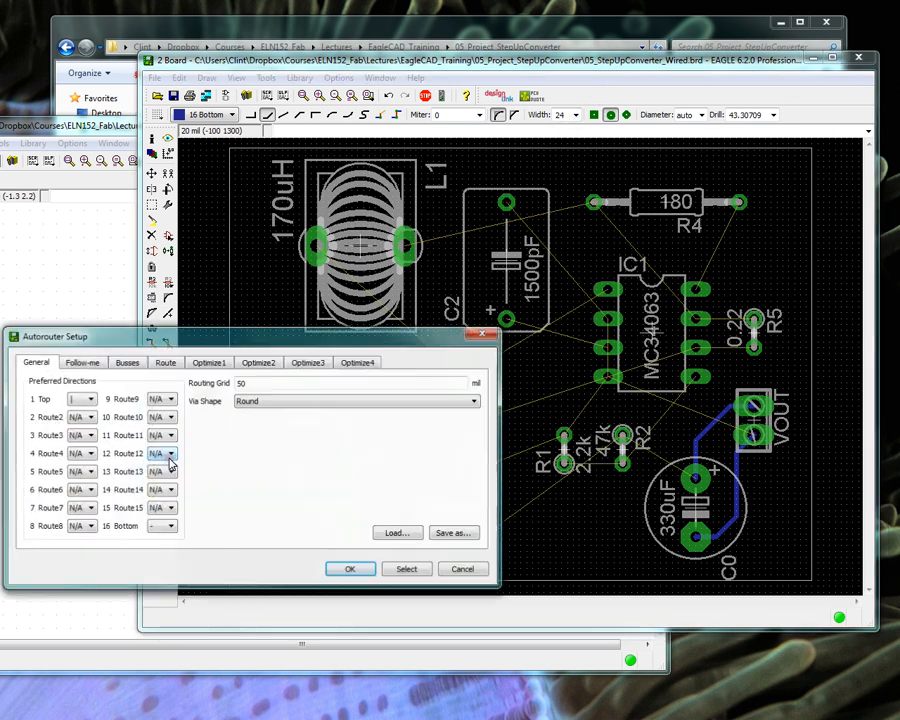
{"action": "left_click_drag", "start_coordinate": [193, 338], "coordinate": [337, 268]}
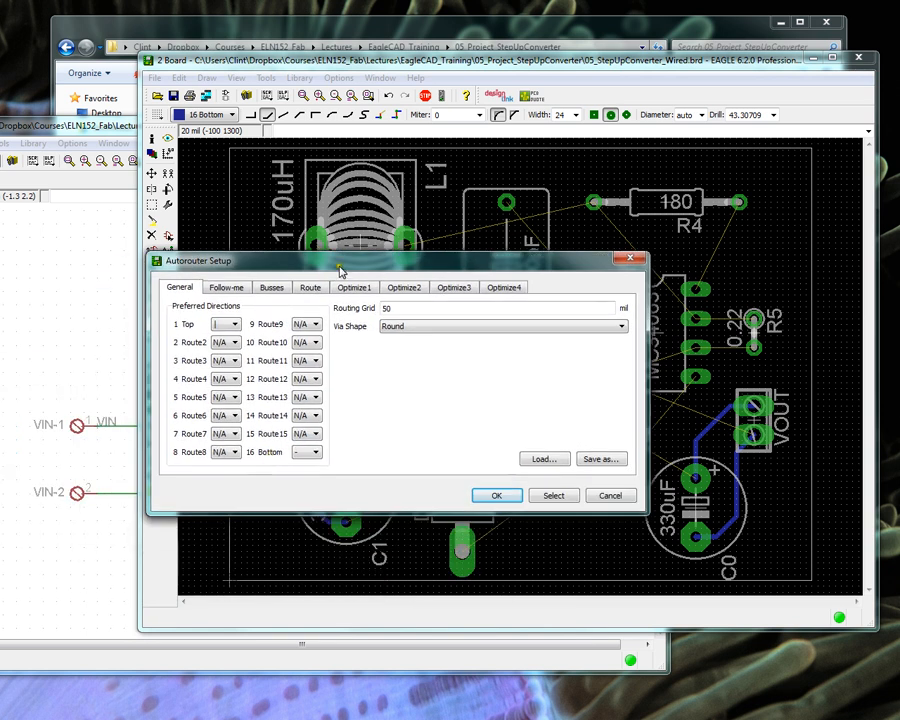
{"action": "left_click", "coordinate": [234, 325]}
{"action": "left_click", "coordinate": [226, 384]}
{"action": "left_click", "coordinate": [307, 455]}
{"action": "left_click", "coordinate": [305, 495]}
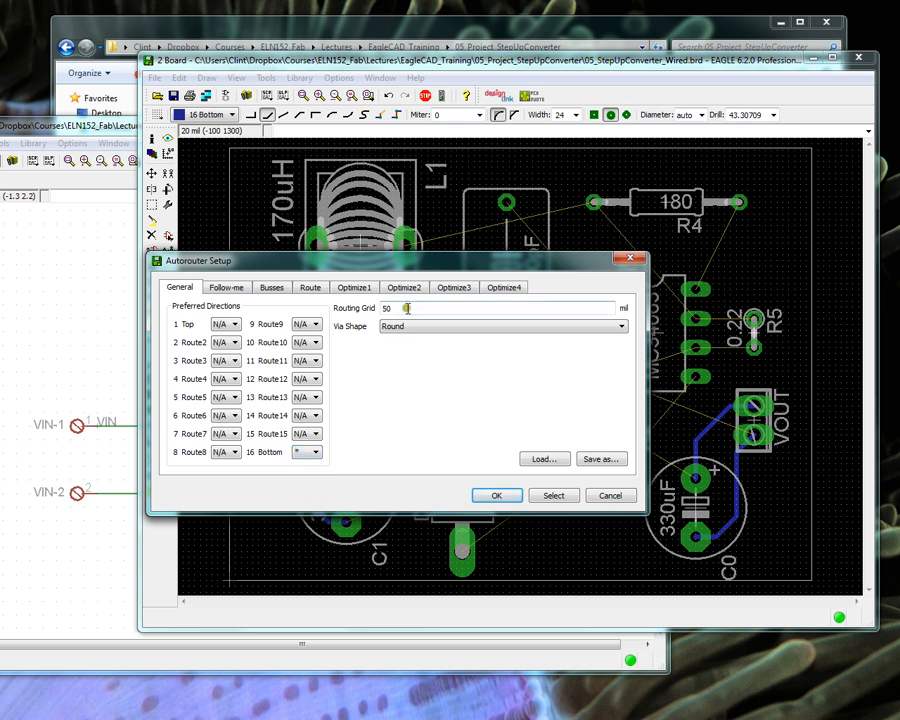
Set the autorouter's routing grid to 10 mil, check the Follow-me and Busses settings, and run the autorouter.
{"action": "left_click_drag", "start_coordinate": [386, 309], "coordinate": [425, 310]}
{"action": "left_click", "coordinate": [247, 288]}
{"action": "left_click", "coordinate": [280, 288]}
{"action": "left_click_drag", "start_coordinate": [353, 267], "coordinate": [396, 236]}
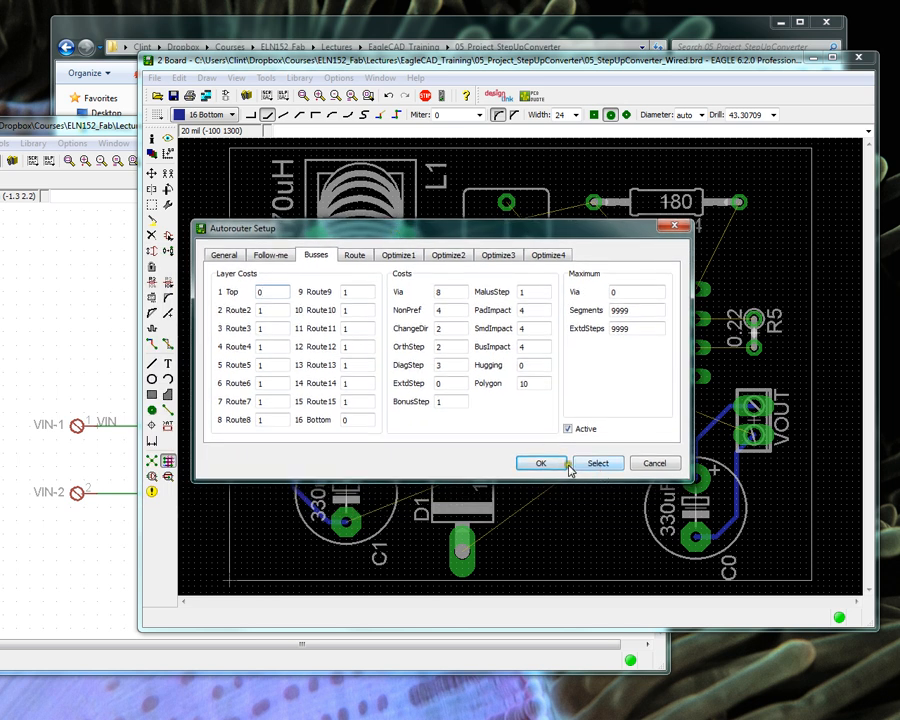
{"action": "left_click", "coordinate": [223, 255]}
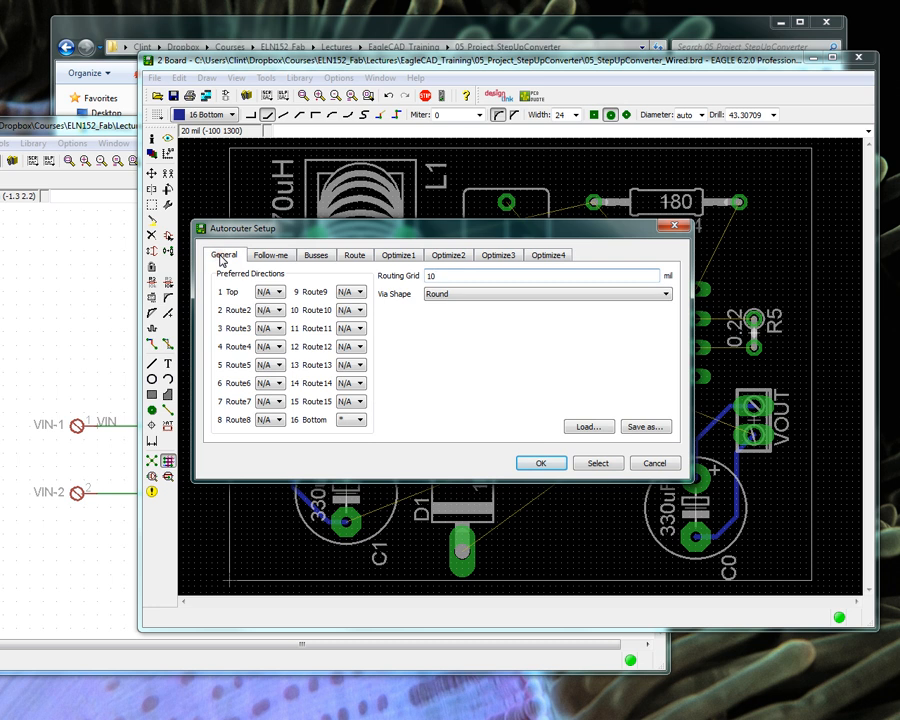
{"action": "left_click", "coordinate": [540, 464]}
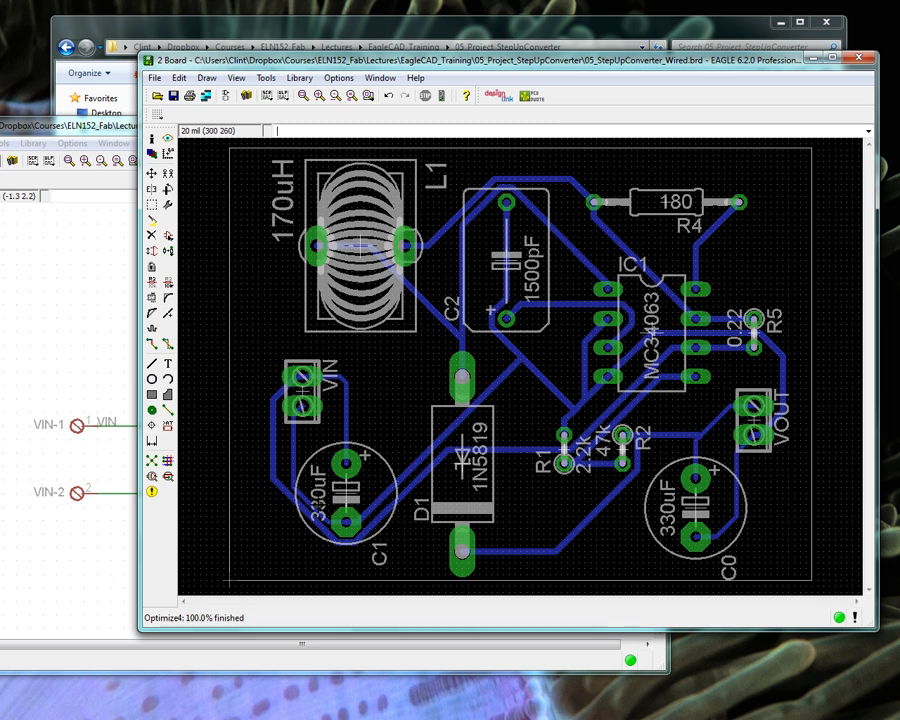
Inspect the autorouted traces around C2 and rip up all traces on the board.
{"action": "scroll", "coordinate": [488, 190], "scroll_direction": "up", "scroll_amount": 5}
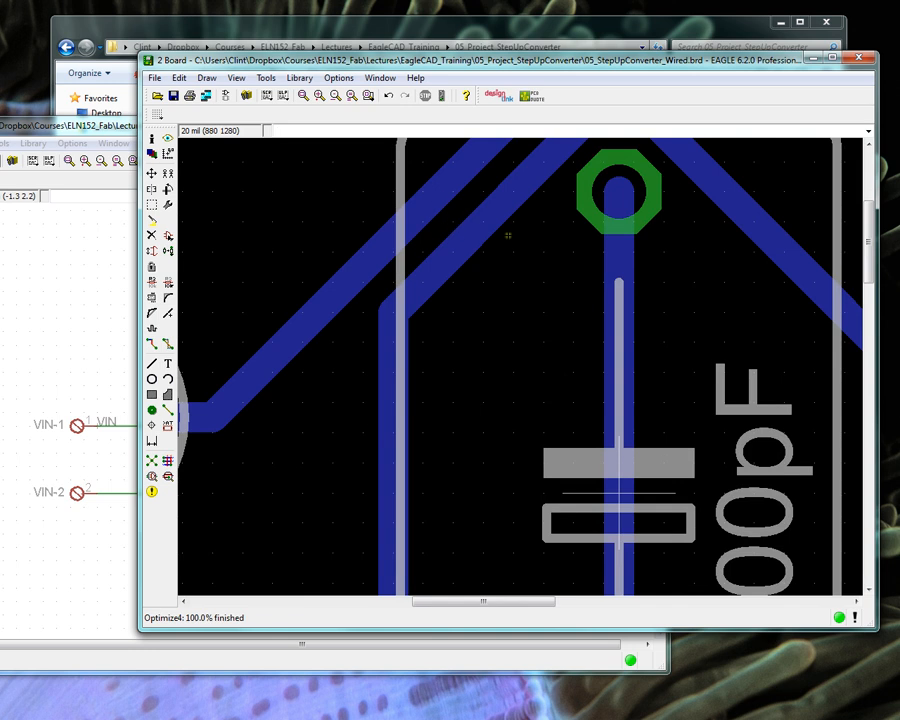
{"action": "scroll", "coordinate": [508, 235], "scroll_direction": "down", "scroll_amount": 6}
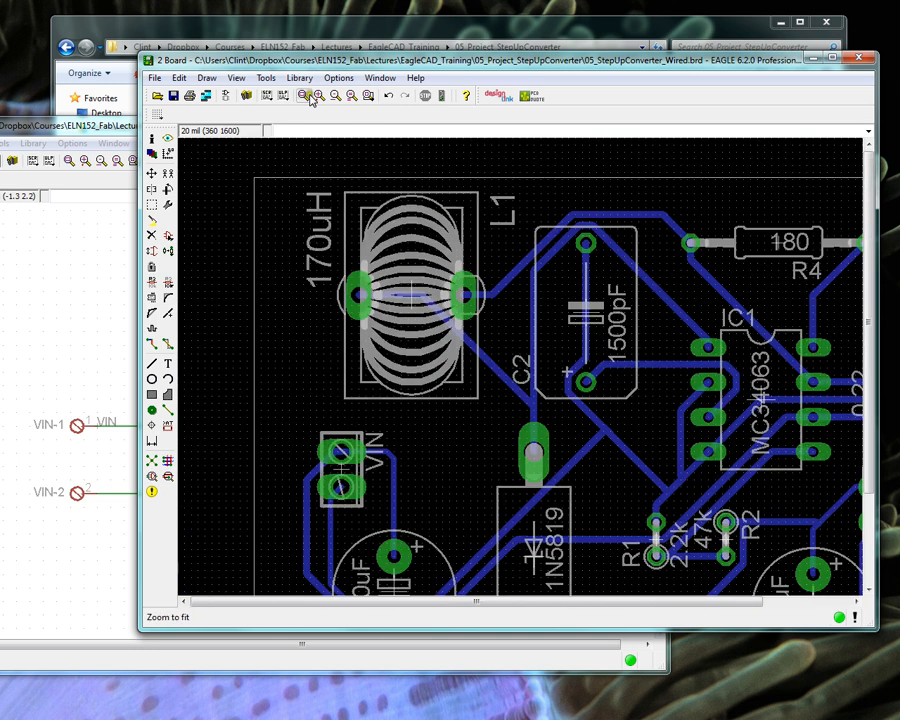
{"action": "left_click", "coordinate": [315, 96]}
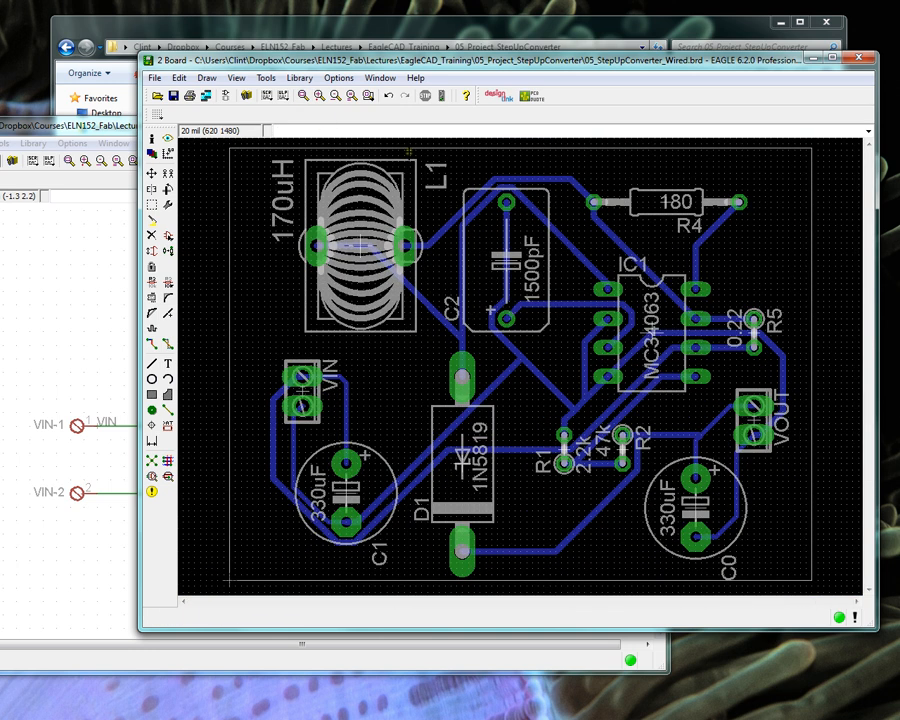
{"action": "left_click", "coordinate": [168, 345]}
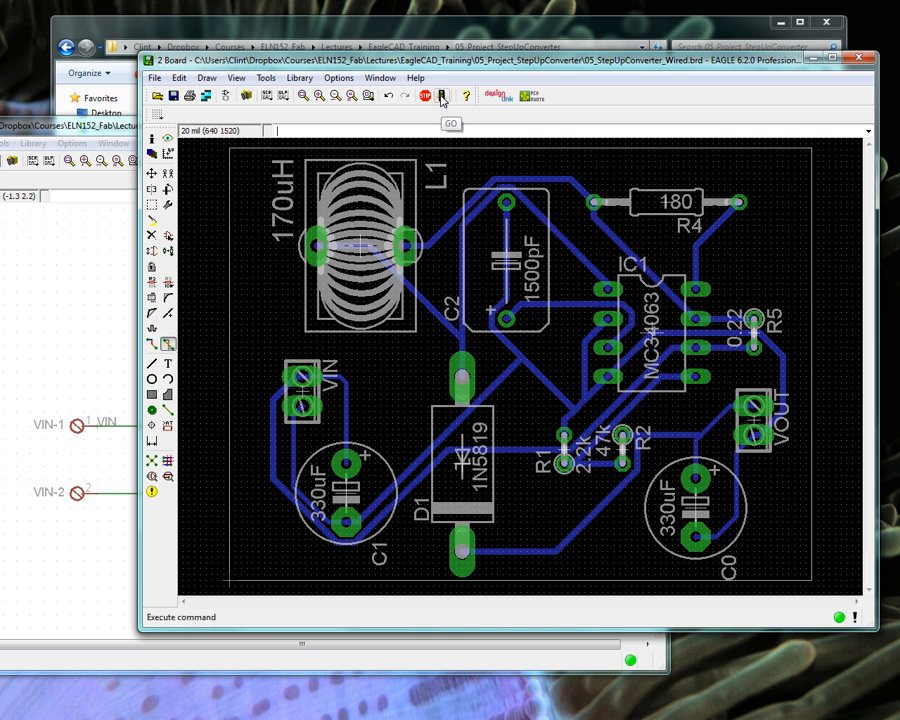
{"action": "left_click", "coordinate": [441, 97]}
{"action": "left_click", "coordinate": [408, 123]}
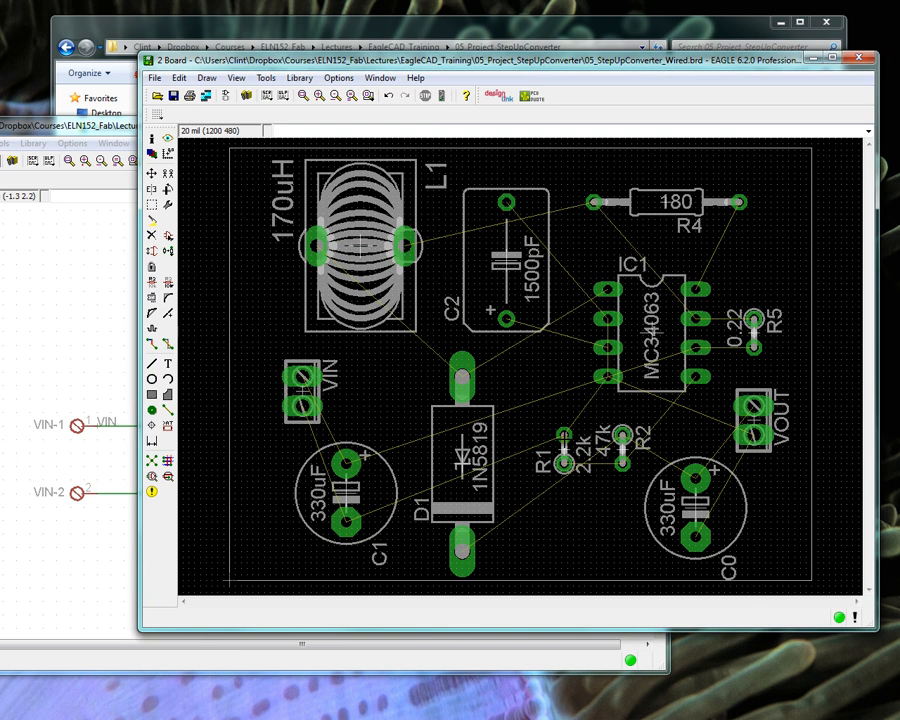
Open the design rule check settings and set the wire-to-wire clearance between different signals to 20 mil.
{"action": "left_click", "coordinate": [169, 478]}
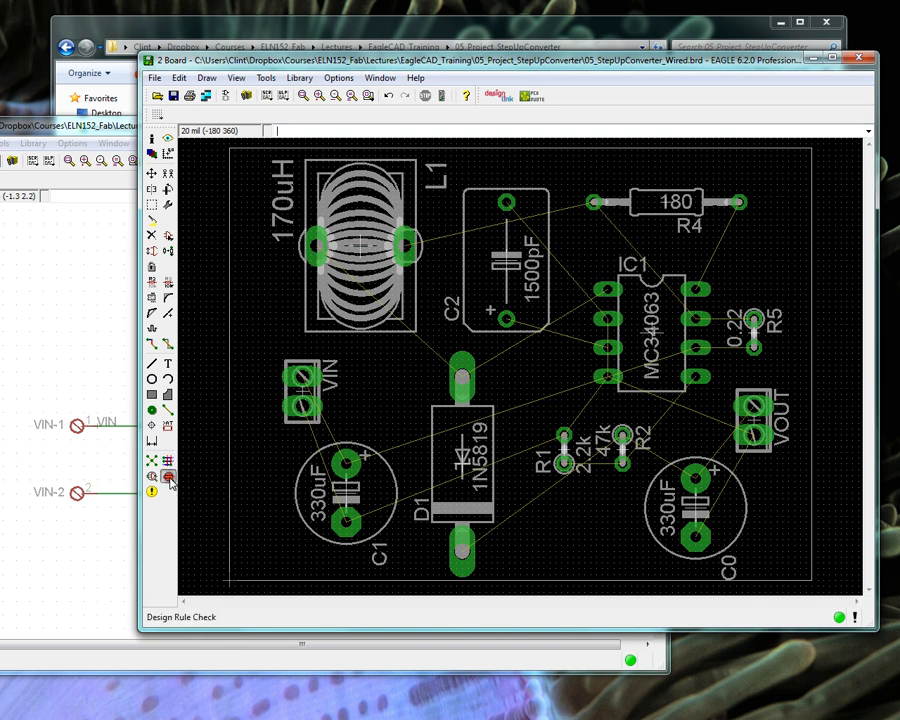
{"action": "left_click_drag", "start_coordinate": [266, 310], "coordinate": [328, 284]}
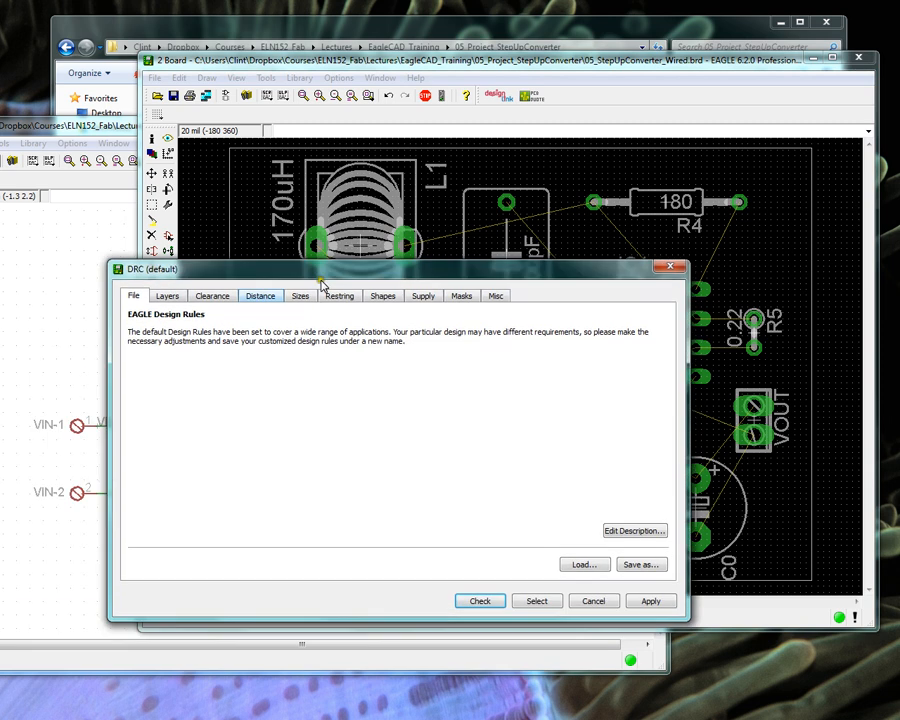
{"action": "left_click", "coordinate": [168, 297]}
{"action": "left_click", "coordinate": [208, 295]}
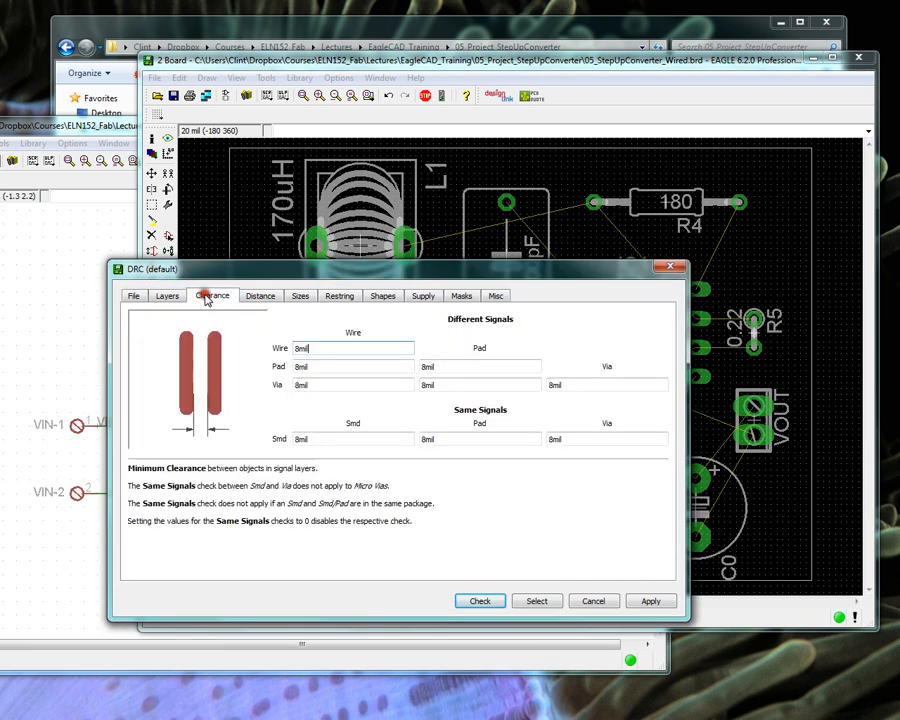
{"action": "left_click", "coordinate": [258, 295]}
{"action": "left_click", "coordinate": [212, 296]}
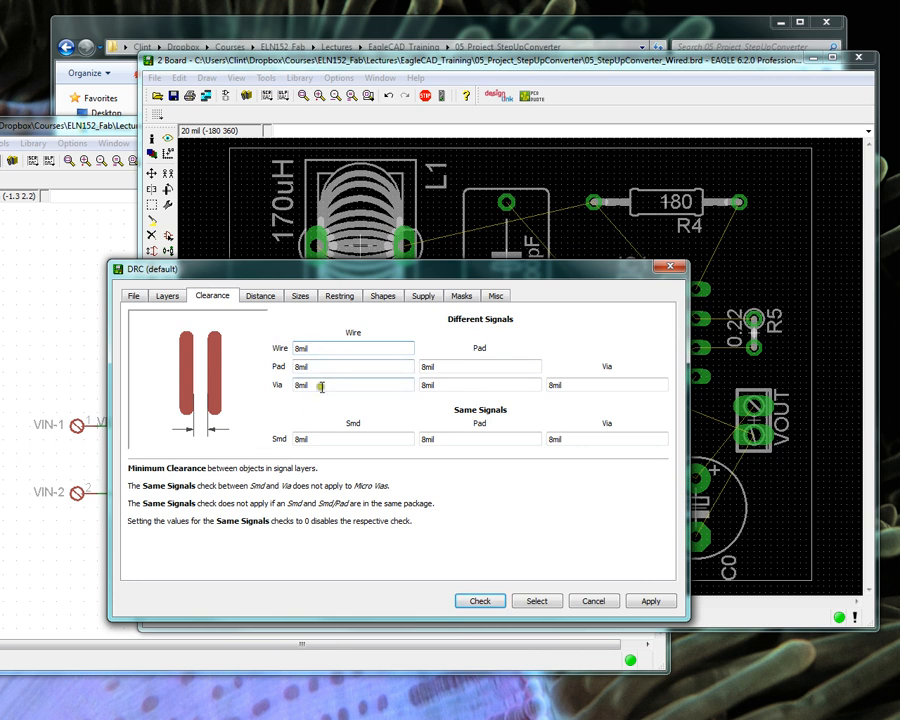
{"action": "left_click", "coordinate": [341, 348]}
{"action": "left_click_drag", "start_coordinate": [301, 349], "coordinate": [283, 348]}
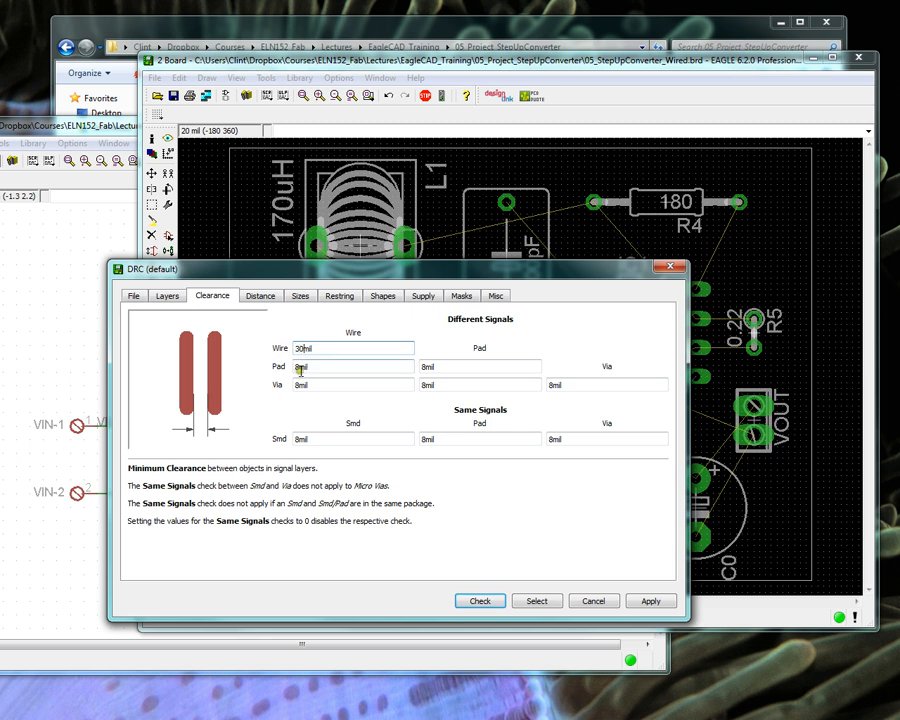
{"action": "left_click_drag", "start_coordinate": [303, 349], "coordinate": [288, 350]}
Set all remaining pad and via clearances between different signals to 20 mil.
{"action": "left_click", "coordinate": [301, 367]}
{"action": "mouse_move", "coordinate": [272, 366]}
{"action": "left_mouse_down"}
{"action": "mouse_move", "coordinate": [301, 368]}
{"action": "mouse_move", "coordinate": [289, 370]}
{"action": "left_mouse_up"}
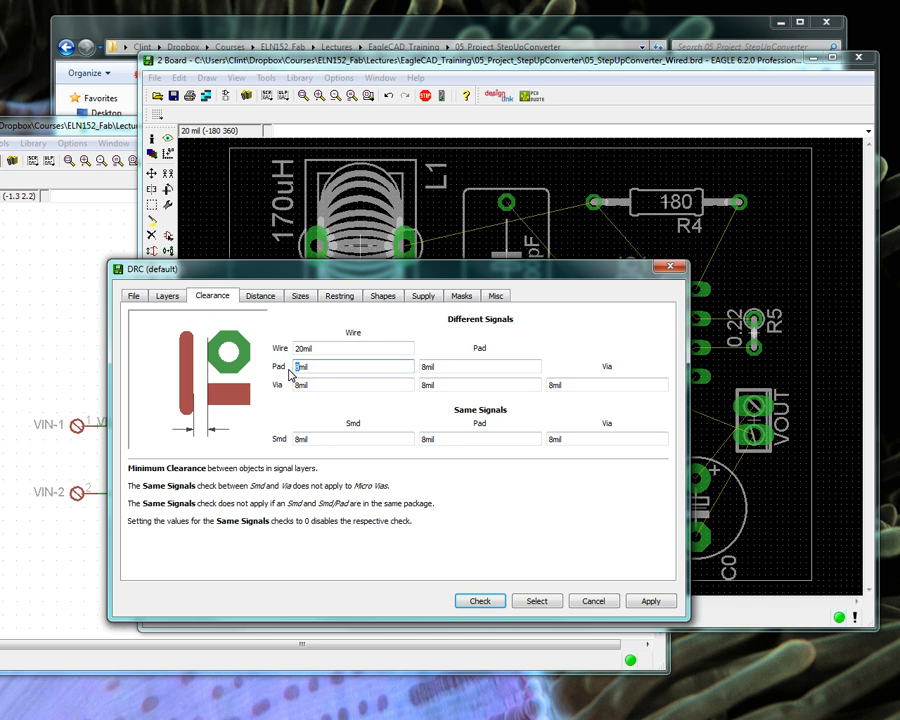
{"action": "left_click", "coordinate": [420, 366]}
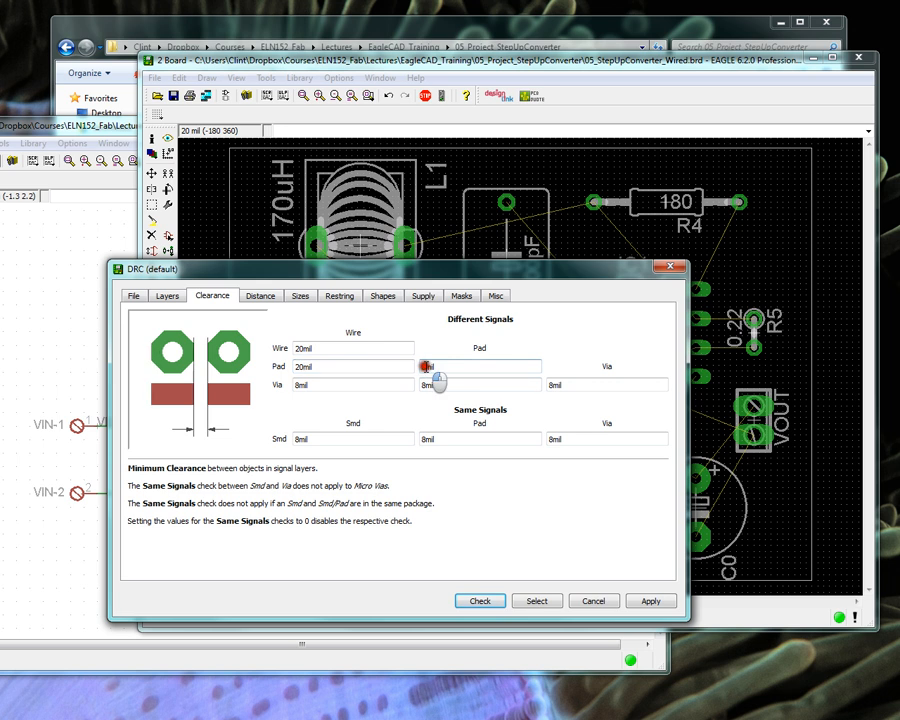
{"action": "left_click", "coordinate": [296, 387]}
{"action": "left_click_drag", "start_coordinate": [296, 387], "coordinate": [292, 388]}
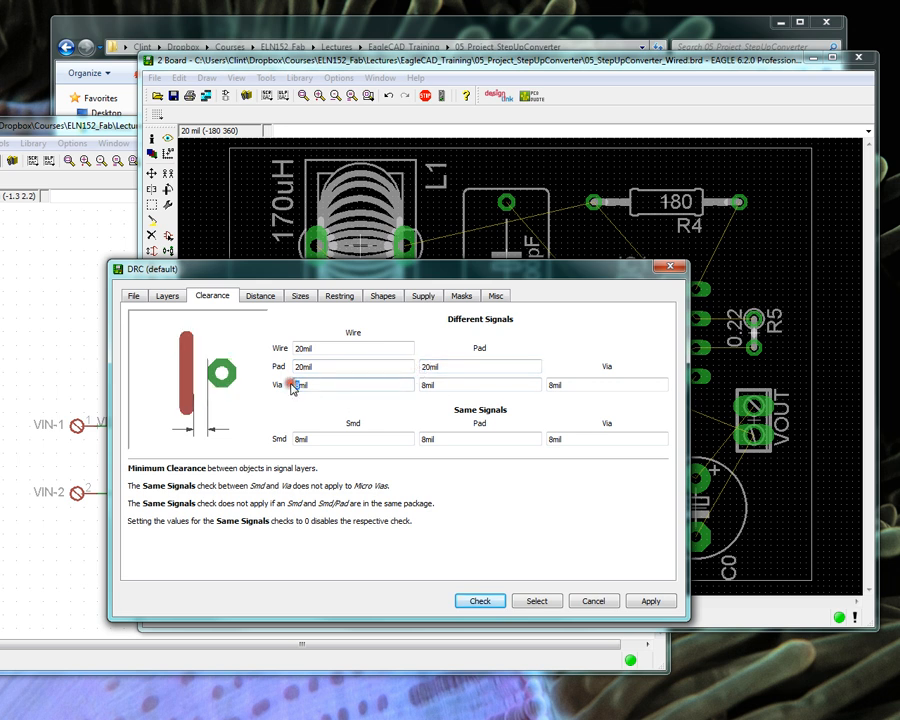
{"action": "left_click", "coordinate": [422, 385]}
{"action": "type", "text": "20"}
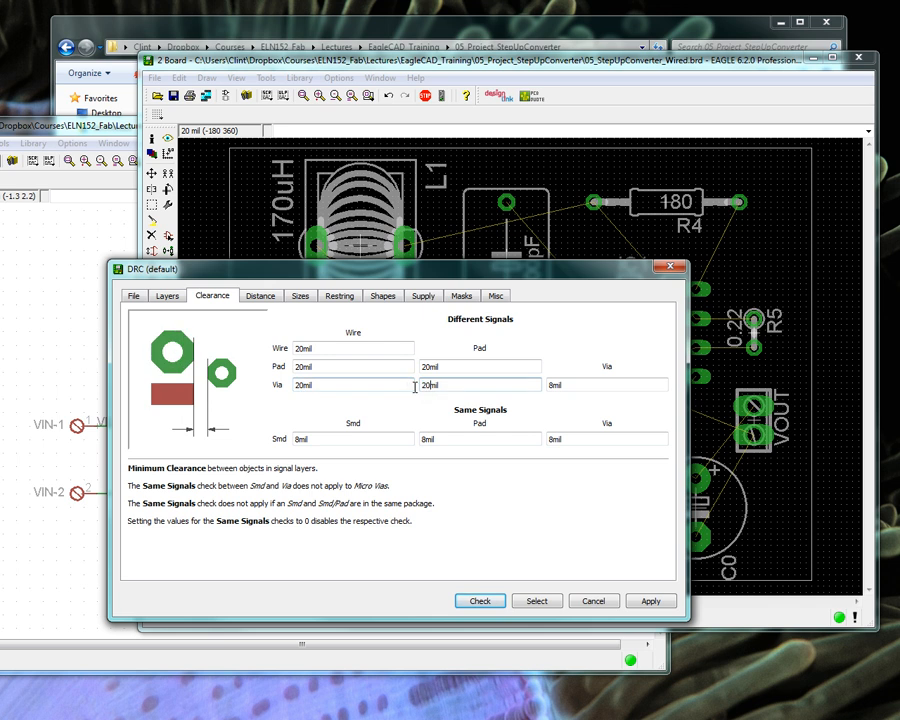
{"action": "left_click_drag", "start_coordinate": [552, 386], "coordinate": [534, 386]}
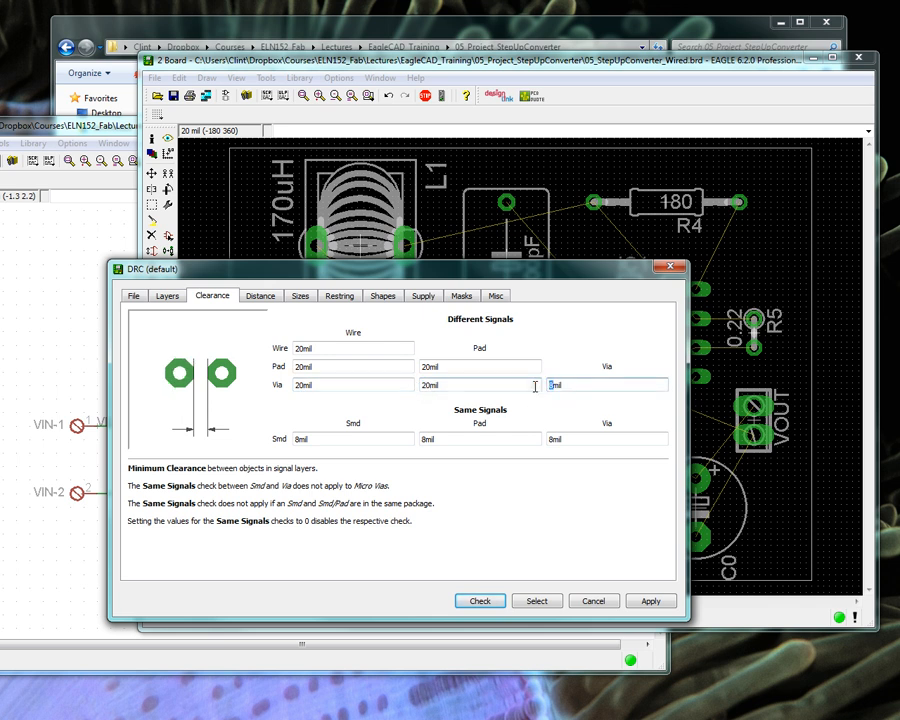
{"action": "left_click", "coordinate": [346, 380]}
Examine the clearance illustrations for the same-signal Smd values and the different-signal wire, pad and via values.
{"action": "left_click", "coordinate": [333, 438]}
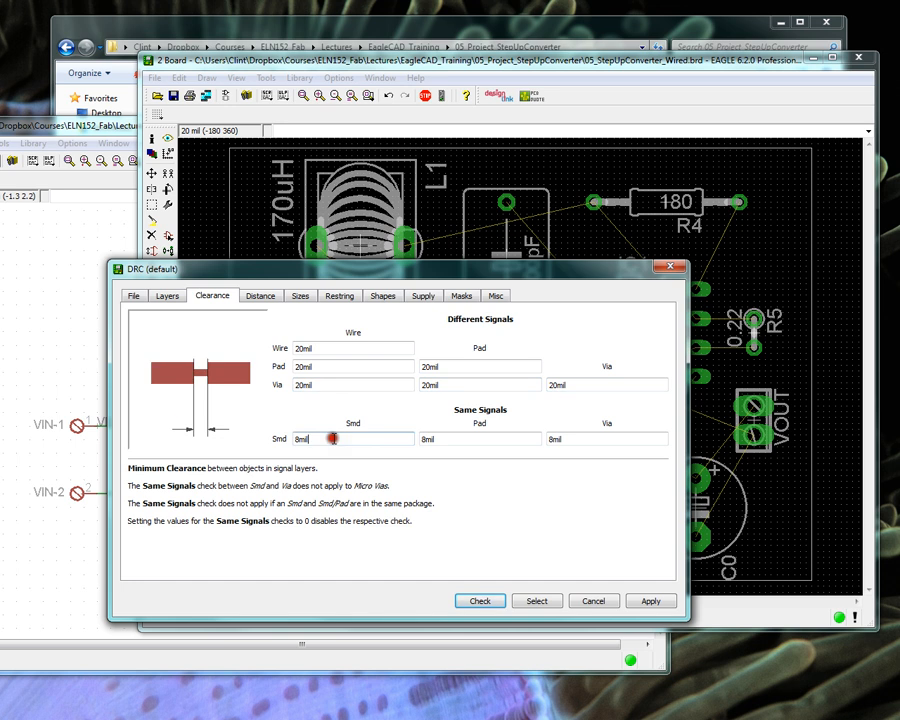
{"action": "left_click", "coordinate": [498, 437]}
{"action": "left_click", "coordinate": [572, 437]}
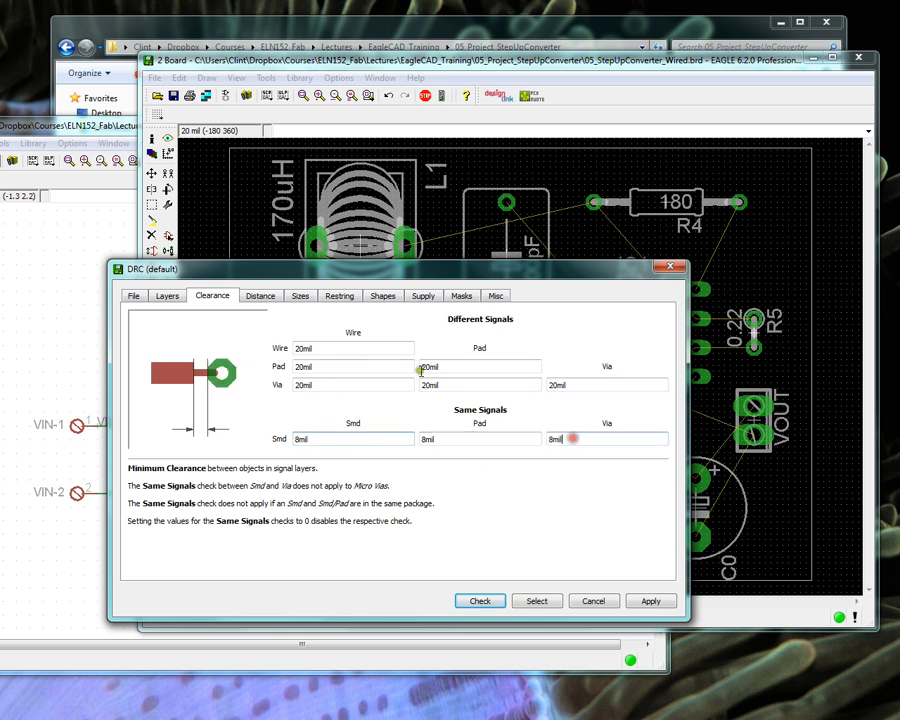
{"action": "left_click", "coordinate": [350, 349]}
{"action": "left_click", "coordinate": [353, 366]}
{"action": "left_click", "coordinate": [349, 386]}
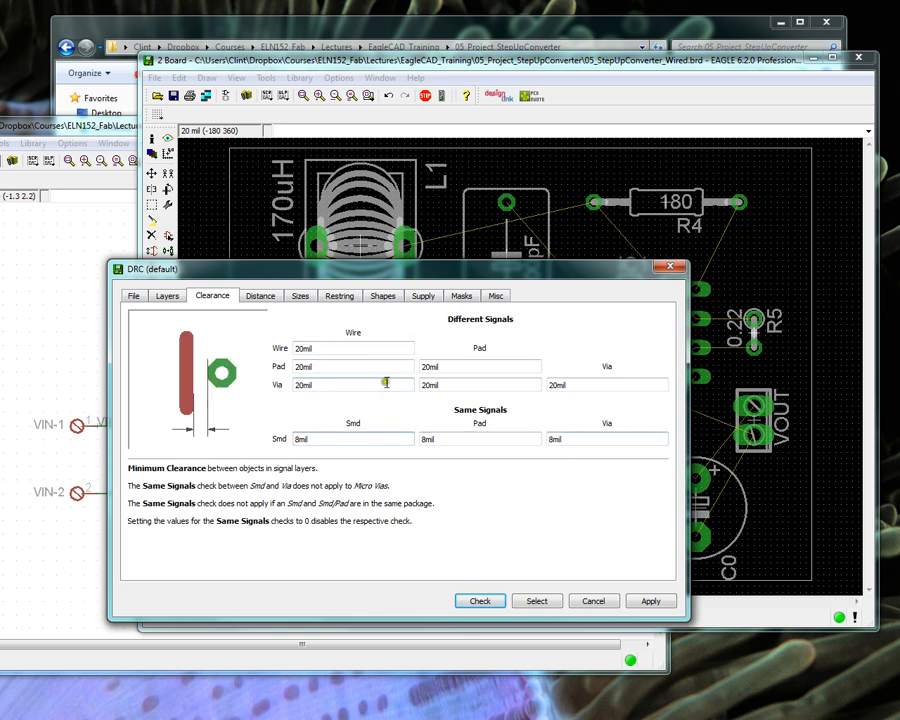
{"action": "left_click", "coordinate": [482, 367]}
{"action": "left_click", "coordinate": [482, 386]}
{"action": "left_click", "coordinate": [584, 387]}
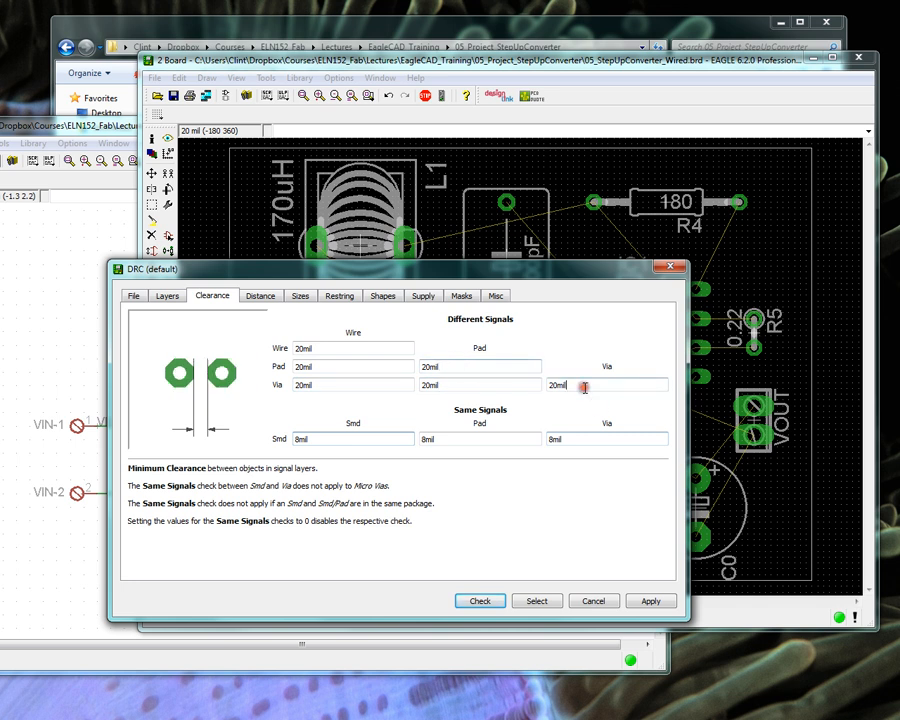
{"action": "left_click", "coordinate": [480, 366]}
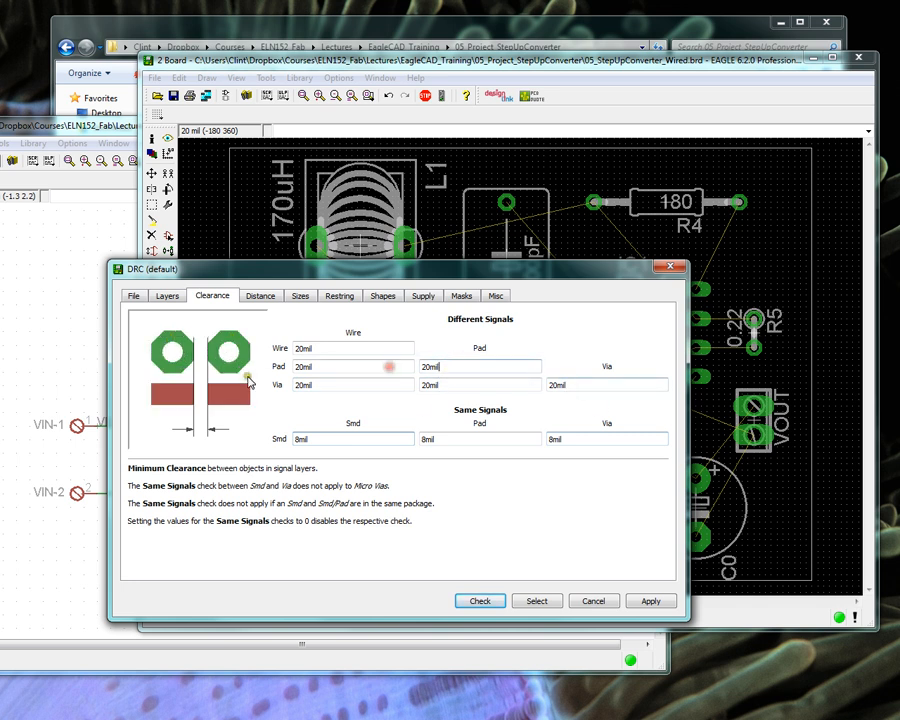
{"action": "left_click", "coordinate": [337, 349]}
{"action": "left_click", "coordinate": [328, 368]}
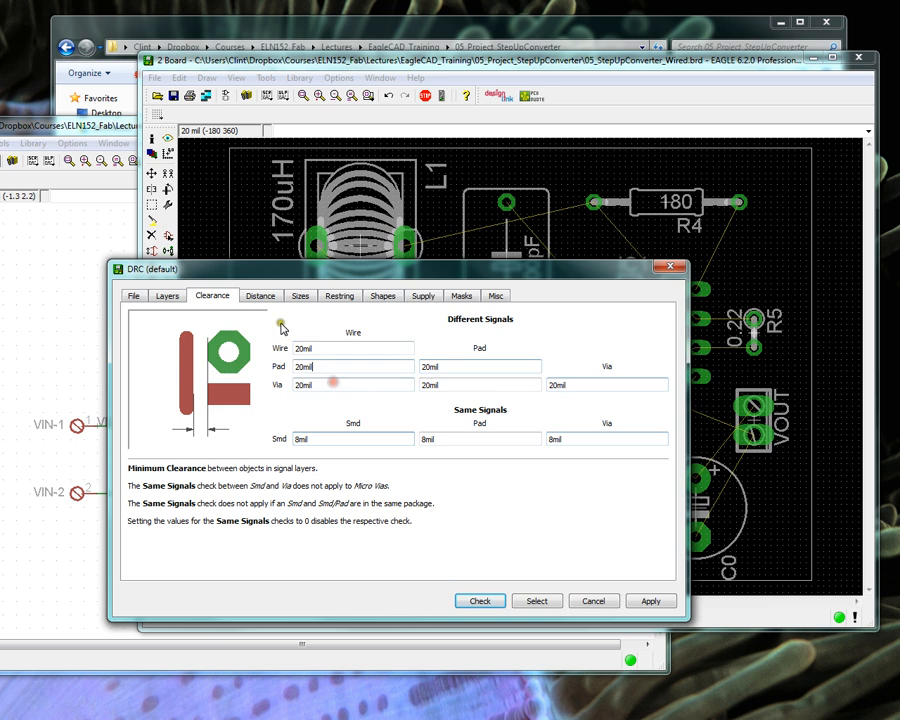
Open the Drill/Hole minimum distance in the design rules for editing.
{"action": "left_click", "coordinate": [261, 296]}
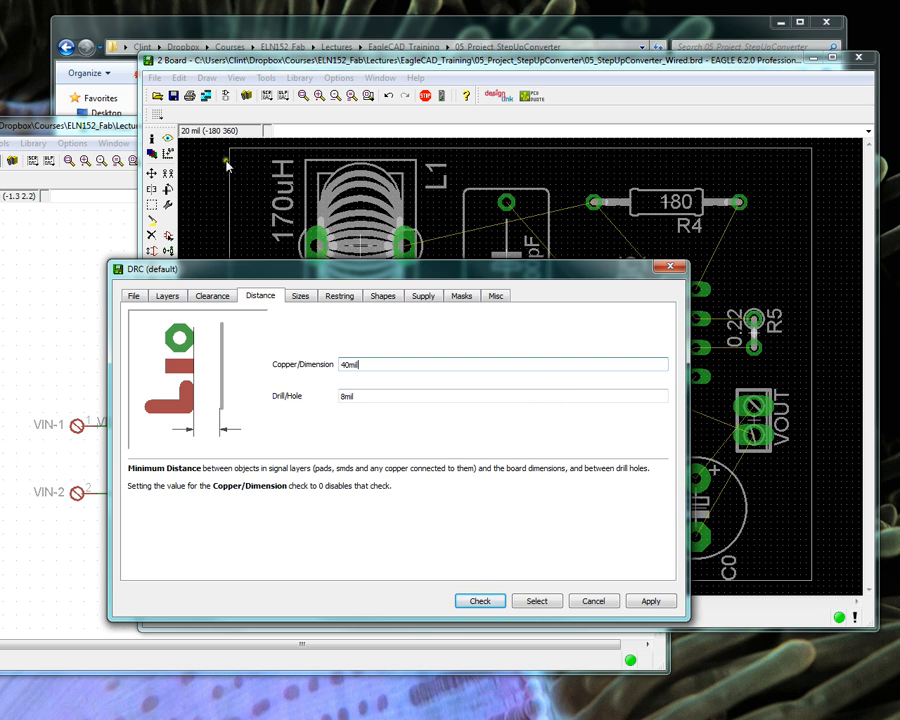
{"action": "left_click", "coordinate": [342, 397]}
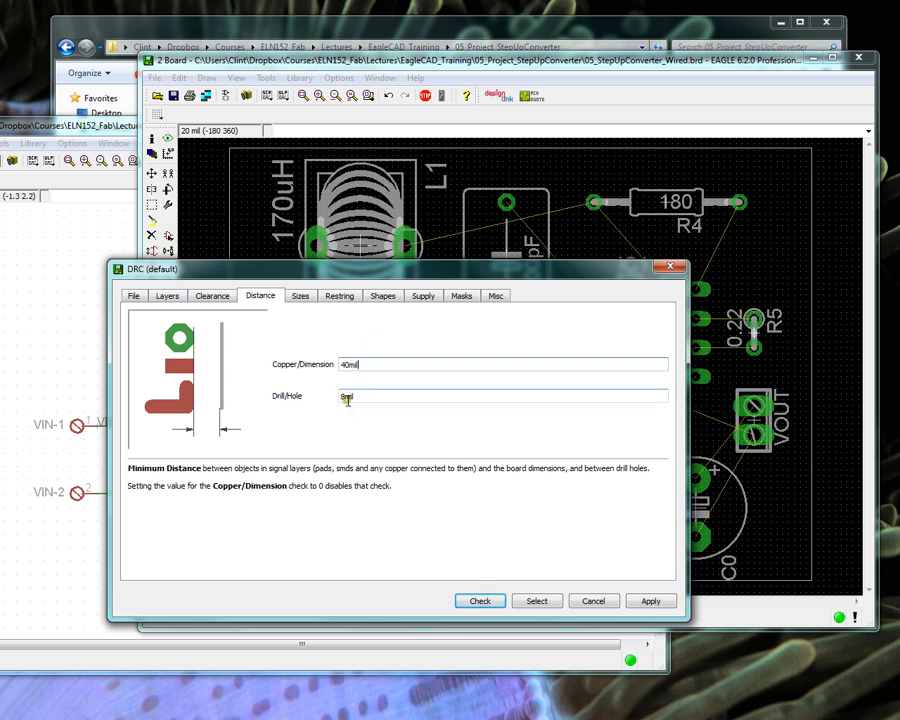
{"action": "left_click", "coordinate": [344, 398]}
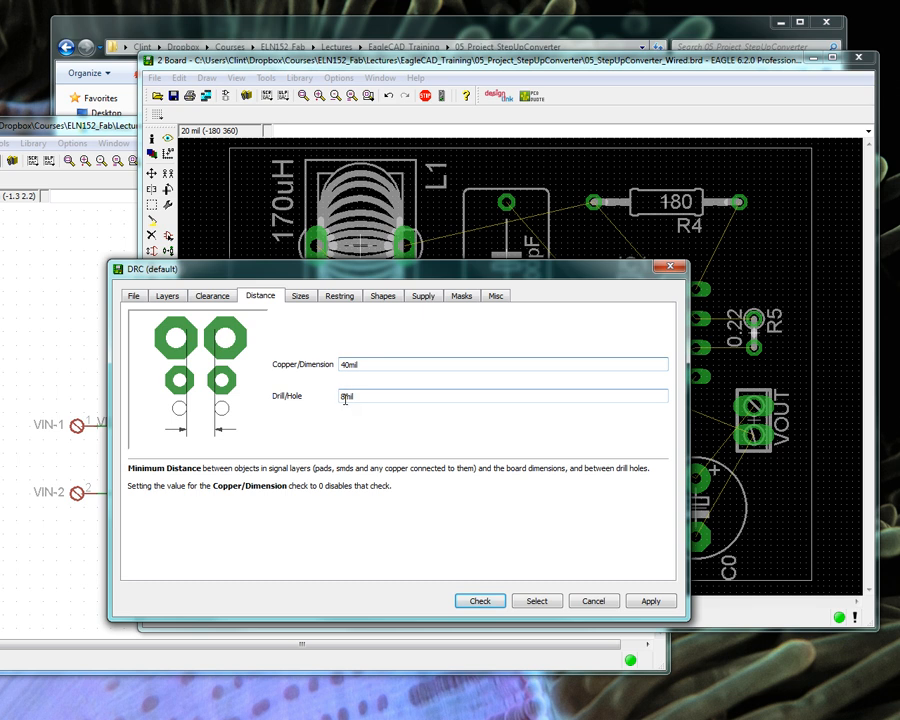
{"action": "left_click", "coordinate": [341, 397]}
Set the design rules' minimum width to 20 mil and open the minimum drill value for editing.
{"action": "left_click", "coordinate": [300, 296]}
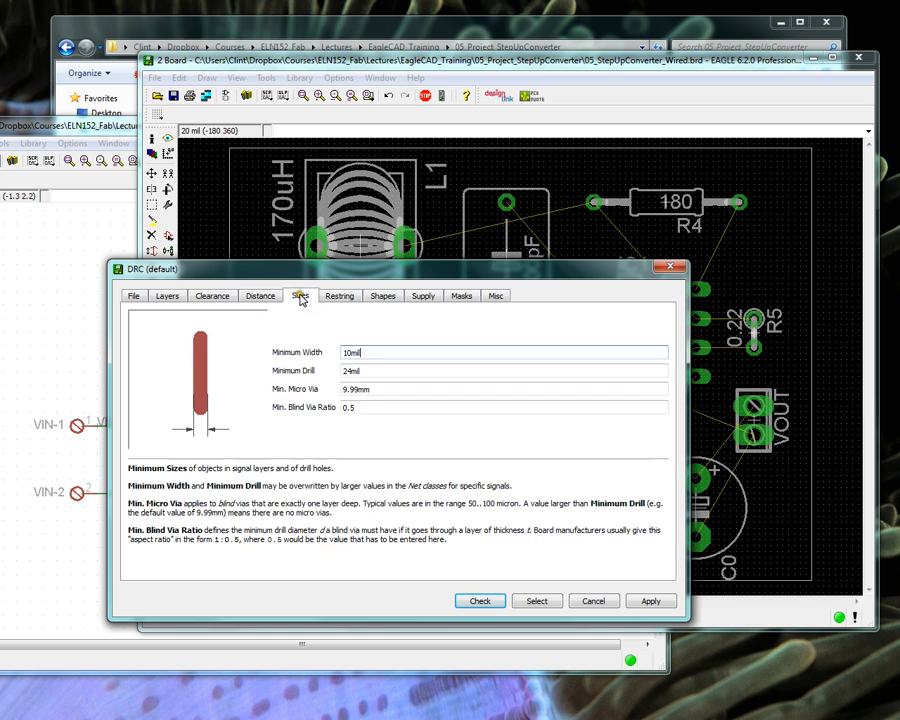
{"action": "left_click", "coordinate": [345, 352]}
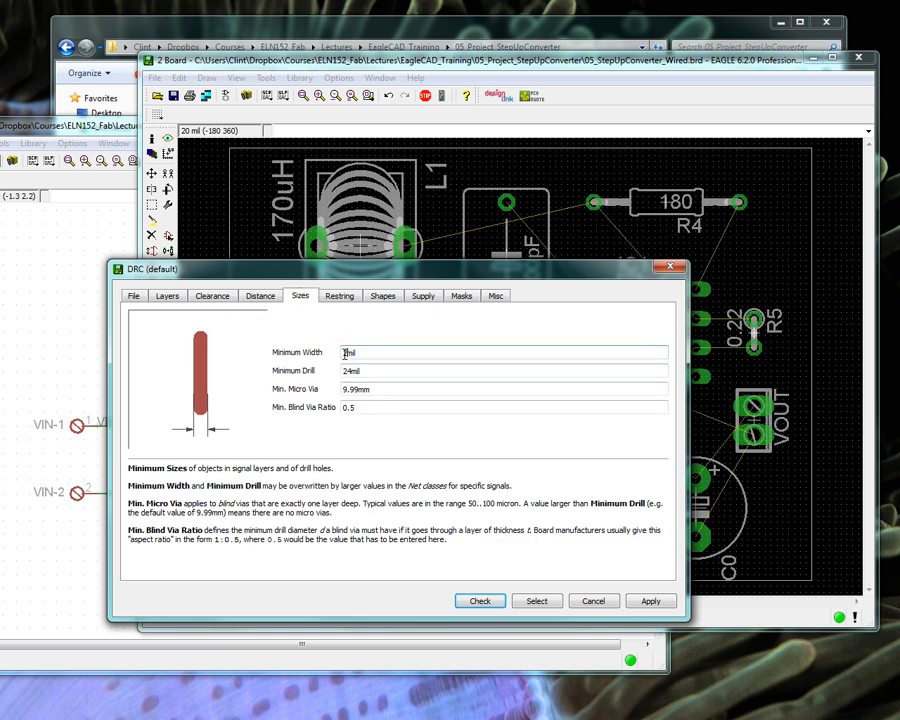
{"action": "key", "text": "BackSpace"}
{"action": "type", "text": "20"}
{"action": "left_click", "coordinate": [357, 371]}
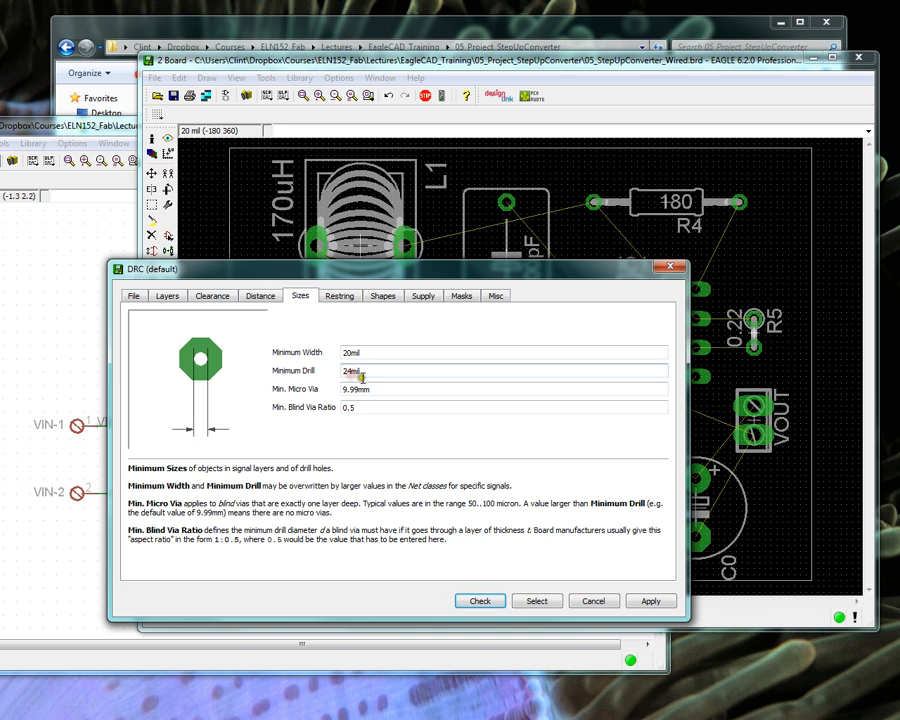
{"action": "left_click_drag", "start_coordinate": [349, 371], "coordinate": [342, 371]}
Review the Restring, Shapes and Layers design rules and return to the rule file description.
{"action": "left_click", "coordinate": [337, 296]}
{"action": "left_click", "coordinate": [380, 296]}
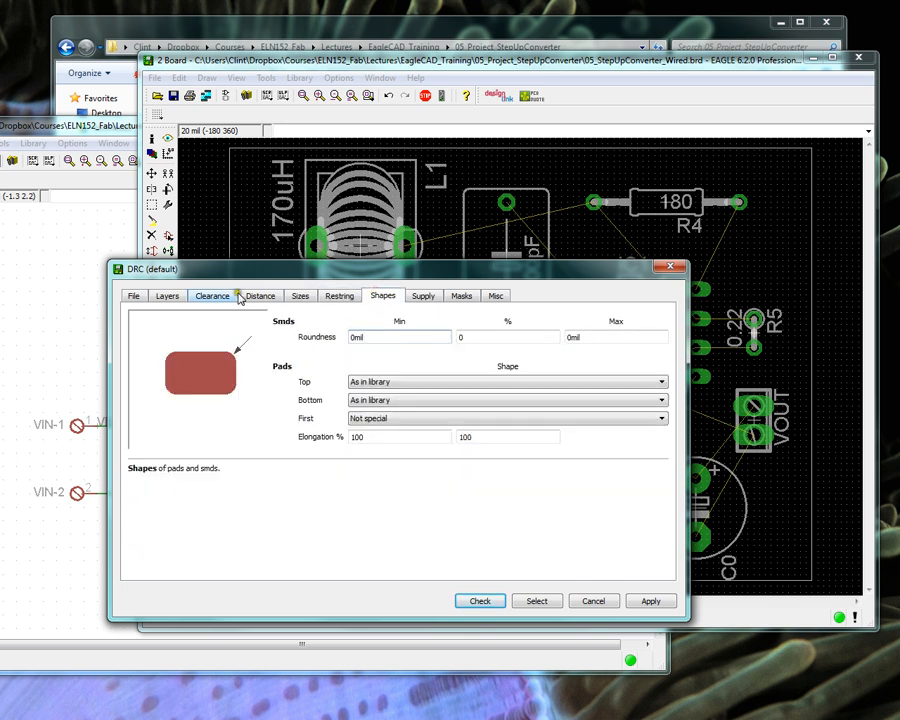
{"action": "left_click", "coordinate": [167, 296]}
{"action": "left_click", "coordinate": [133, 296]}
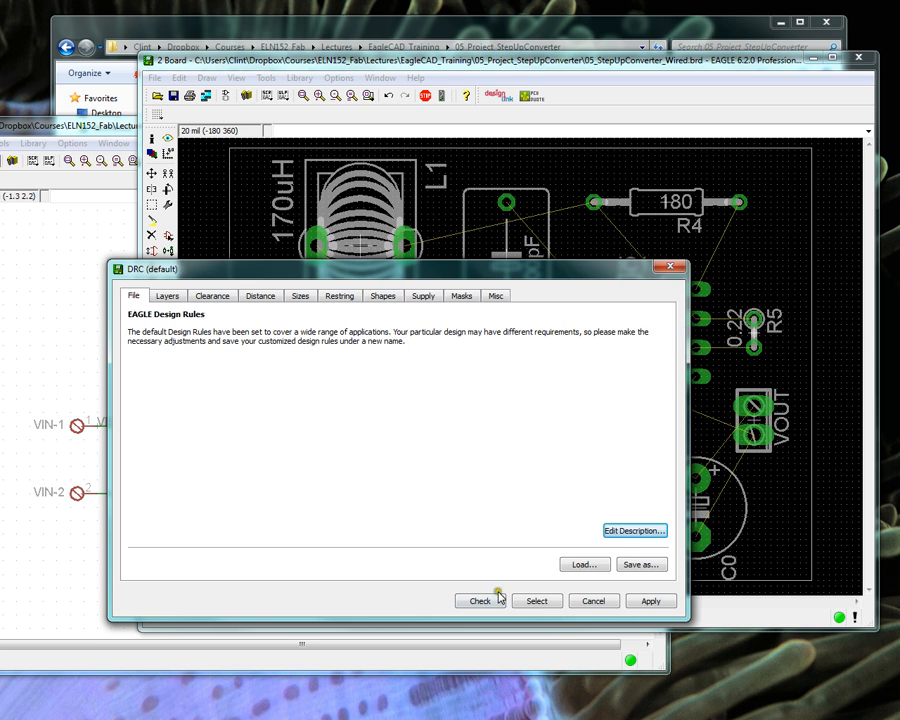
Apply the design rules and autoroute the board on the bottom layer with a 10 mil routing grid.
{"action": "left_click", "coordinate": [646, 601]}
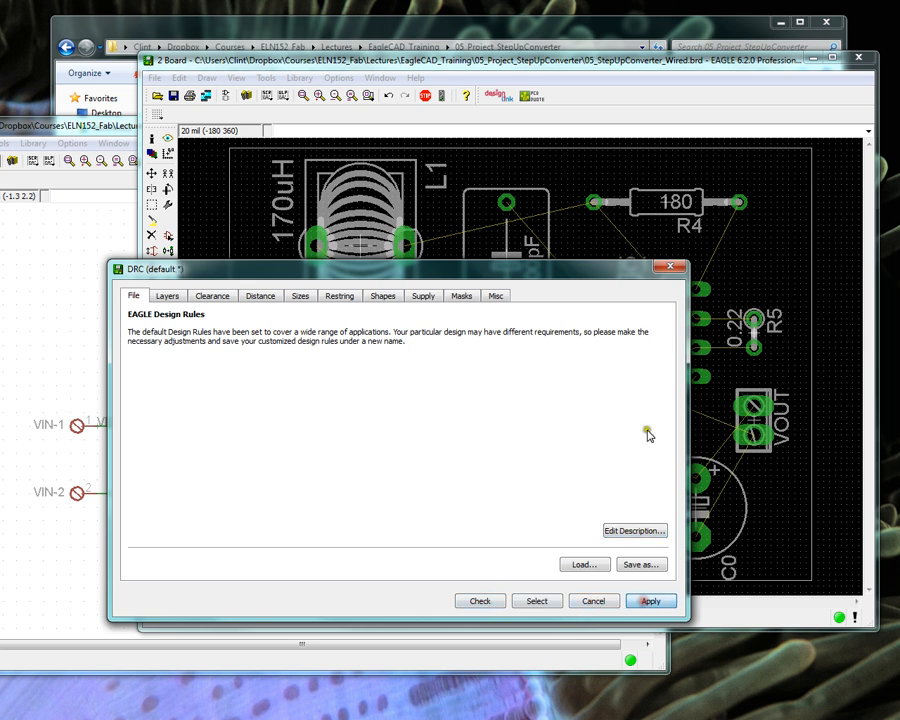
{"action": "left_click", "coordinate": [670, 267]}
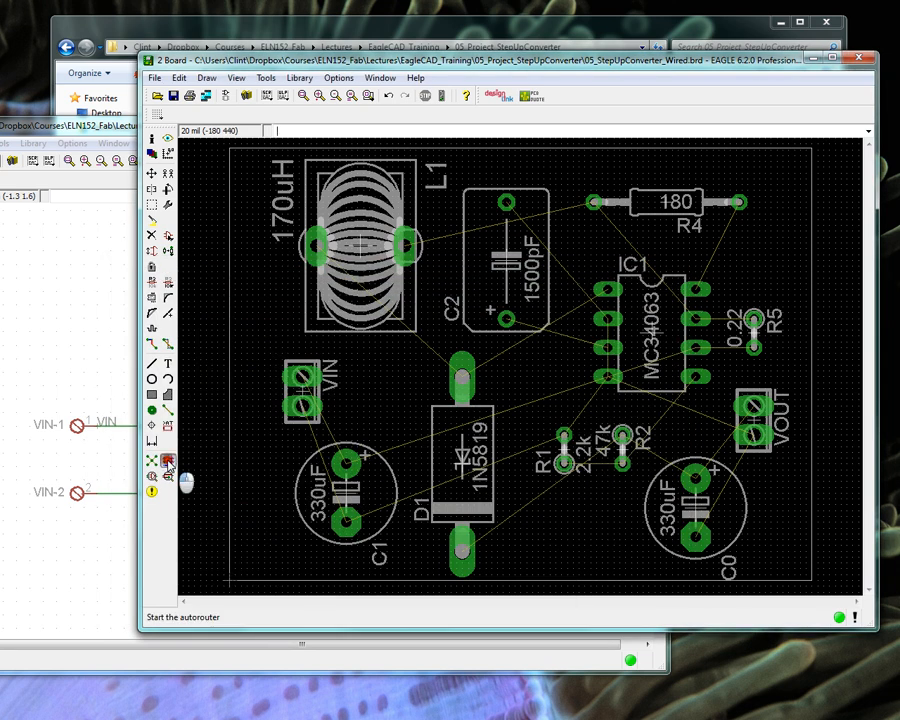
{"action": "left_click", "coordinate": [168, 463]}
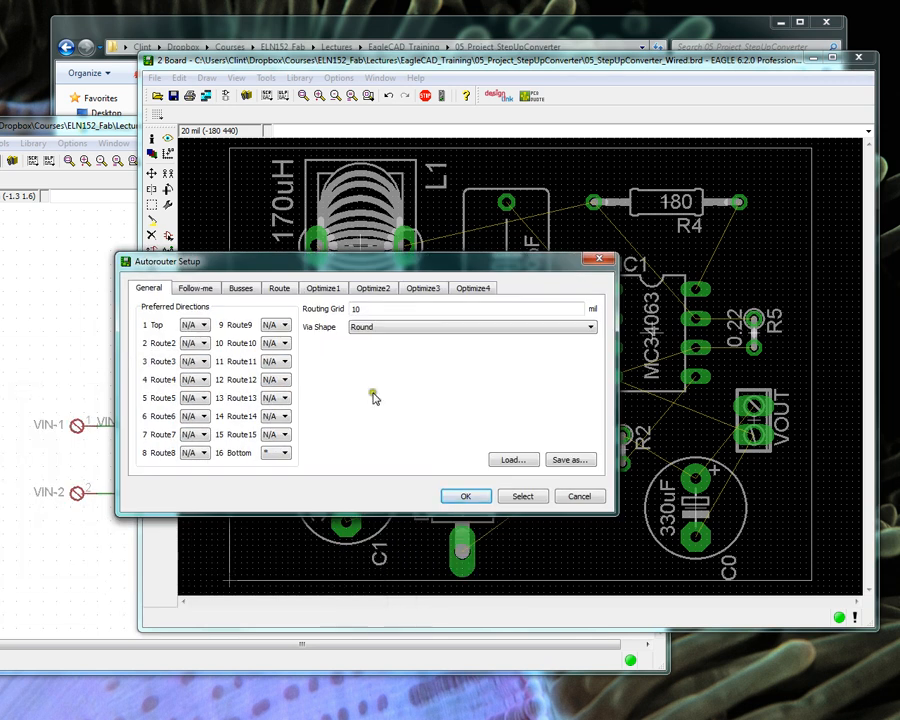
{"action": "left_click", "coordinate": [466, 496]}
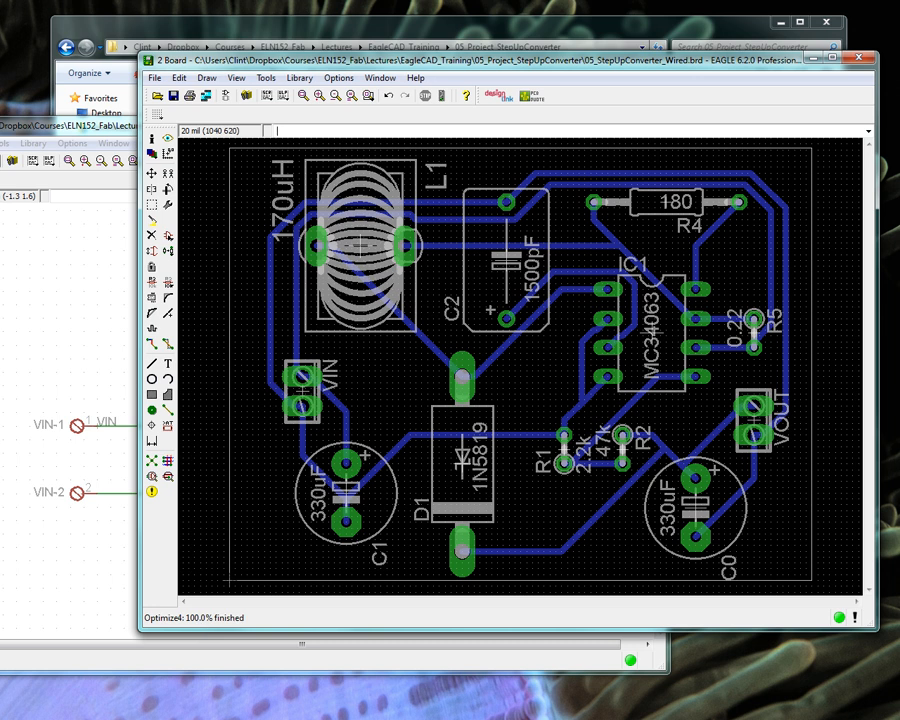
Rip up the bottom-layer trace running across D1 between C1 and R1.
{"action": "scroll", "coordinate": [461, 455], "scroll_direction": "up", "scroll_amount": 2}
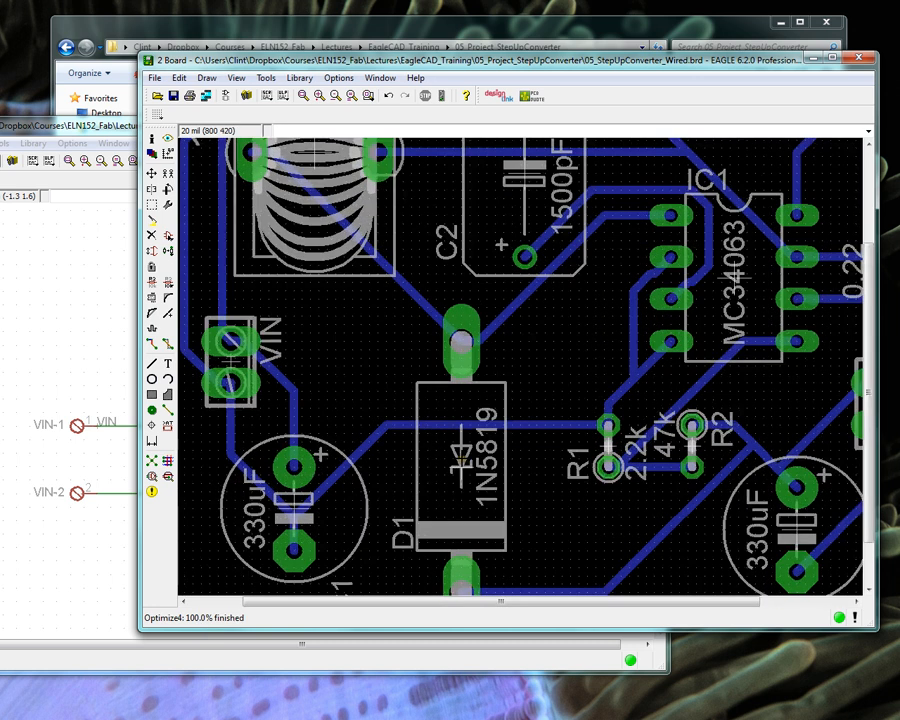
{"action": "scroll", "coordinate": [461, 455], "scroll_direction": "down", "scroll_amount": 1}
{"action": "left_click", "coordinate": [168, 343]}
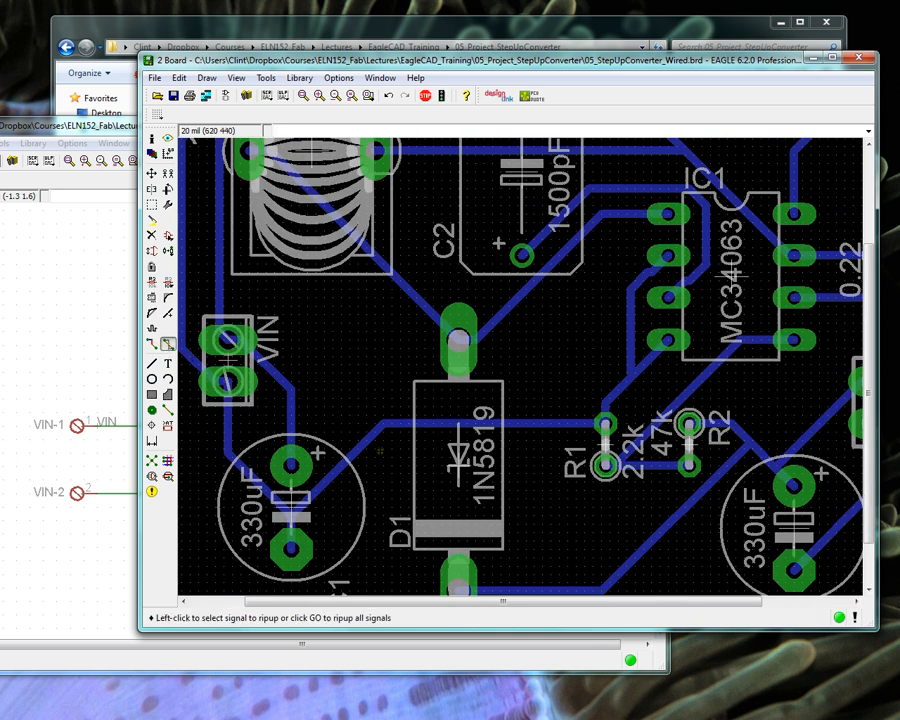
{"action": "left_click", "coordinate": [364, 440]}
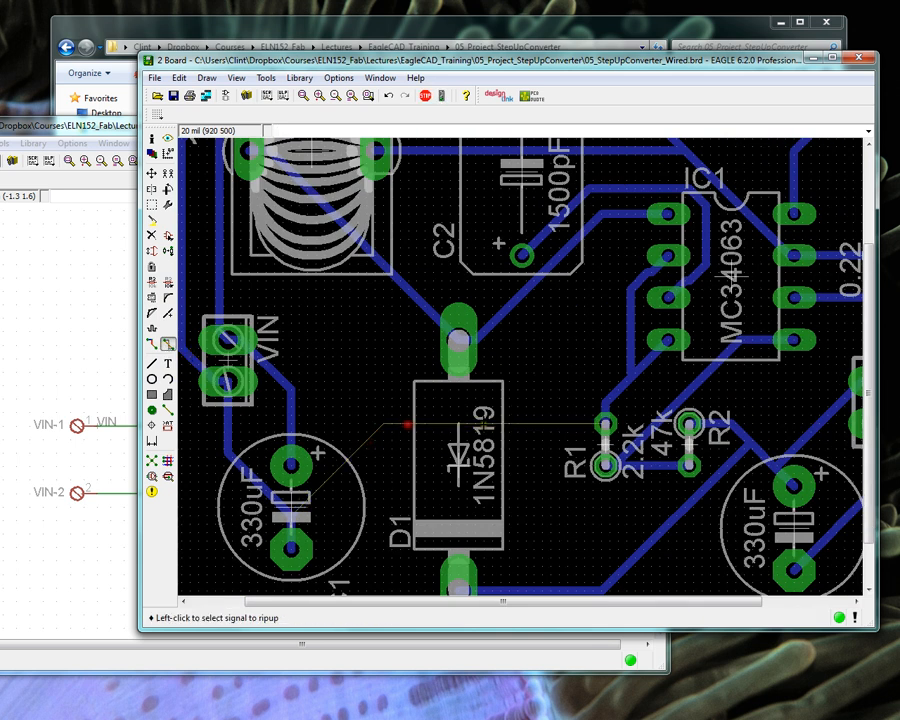
Autoroute the ripped-up connection on the top layer, setting Bottom's preferred direction to N/A and Top's to *.
{"action": "left_click", "coordinate": [168, 462]}
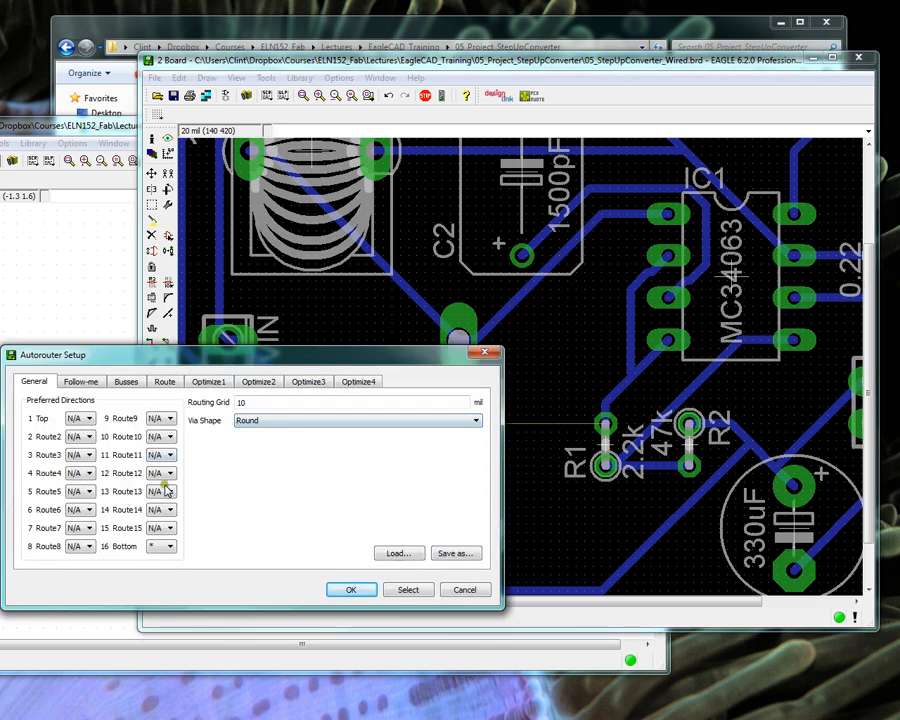
{"action": "left_click", "coordinate": [165, 548]}
{"action": "left_click", "coordinate": [170, 580]}
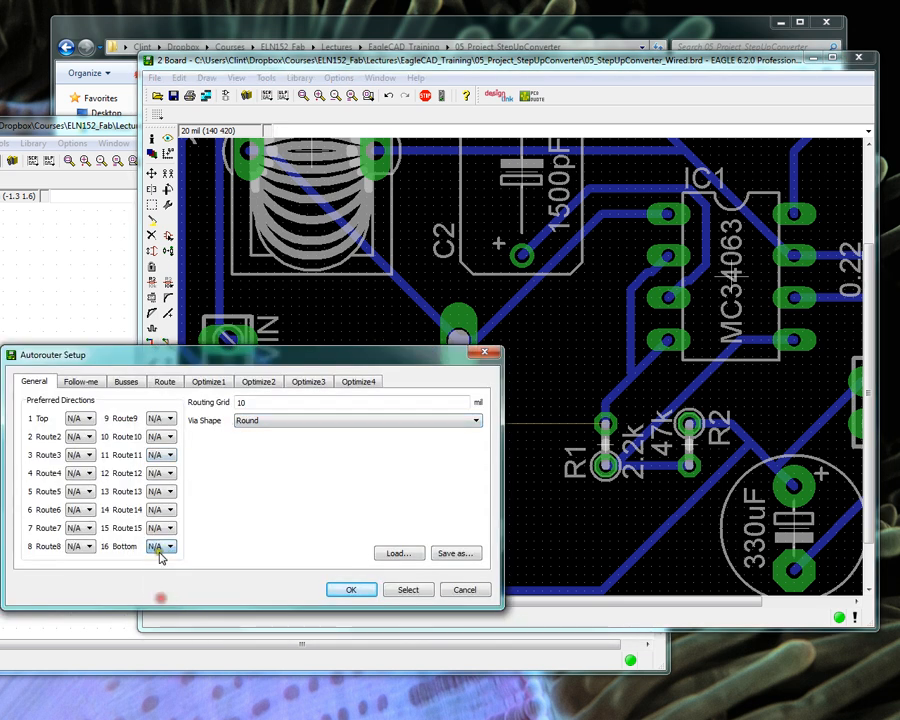
{"action": "left_click_drag", "start_coordinate": [248, 354], "coordinate": [335, 316]}
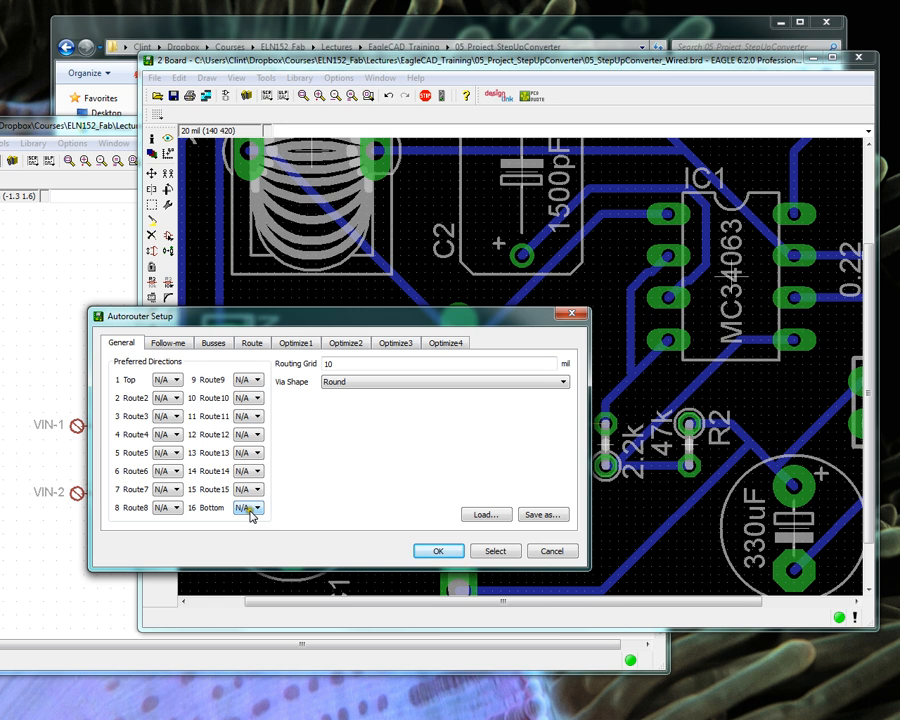
{"action": "left_click", "coordinate": [172, 380]}
{"action": "left_click", "coordinate": [170, 432]}
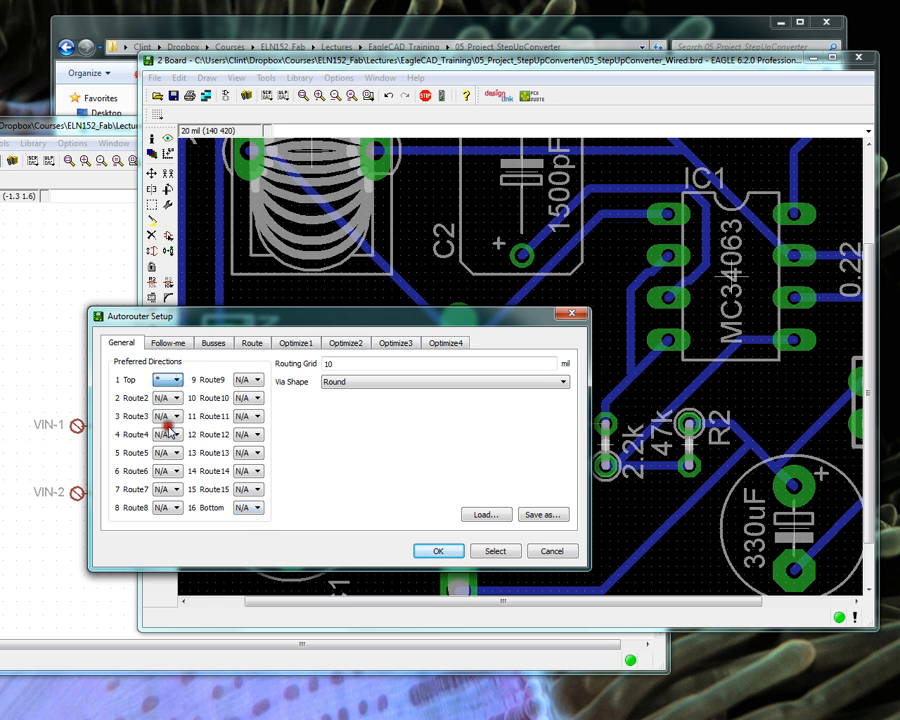
{"action": "left_click", "coordinate": [438, 551]}
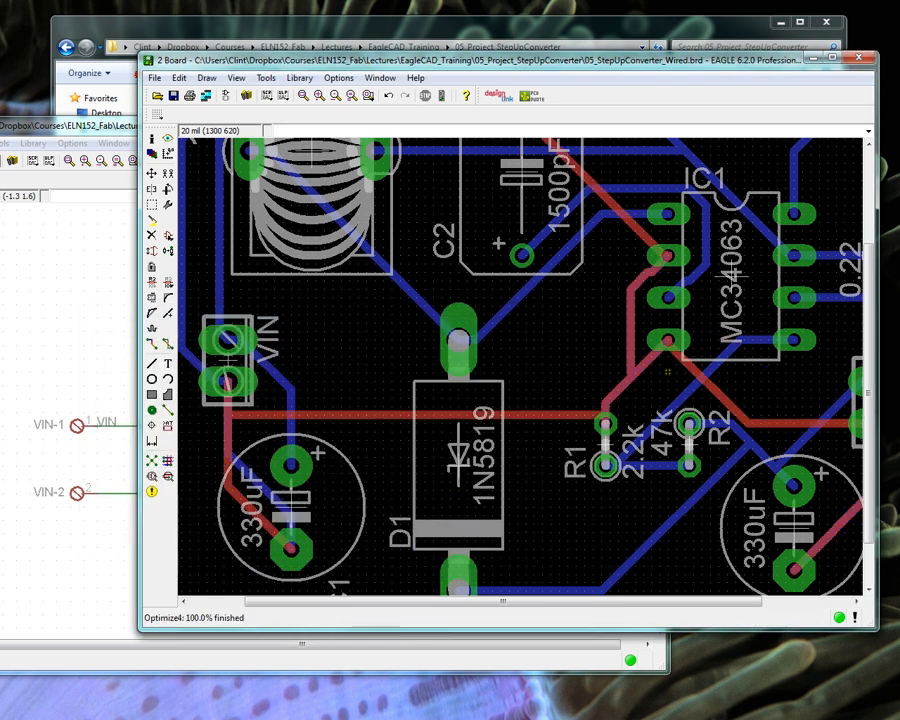
{"action": "scroll", "coordinate": [615, 369], "scroll_direction": "down", "scroll_amount": 7}
{"action": "scroll", "coordinate": [572, 391], "scroll_direction": "up", "scroll_amount": 4}
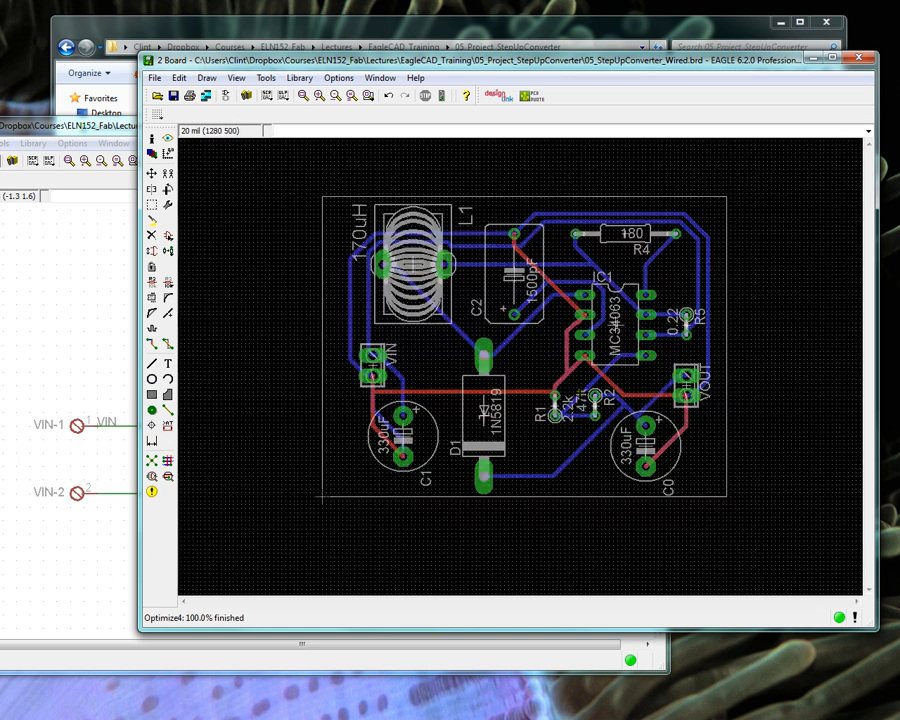
{"action": "scroll", "coordinate": [600, 395], "scroll_direction": "up", "scroll_amount": 1}
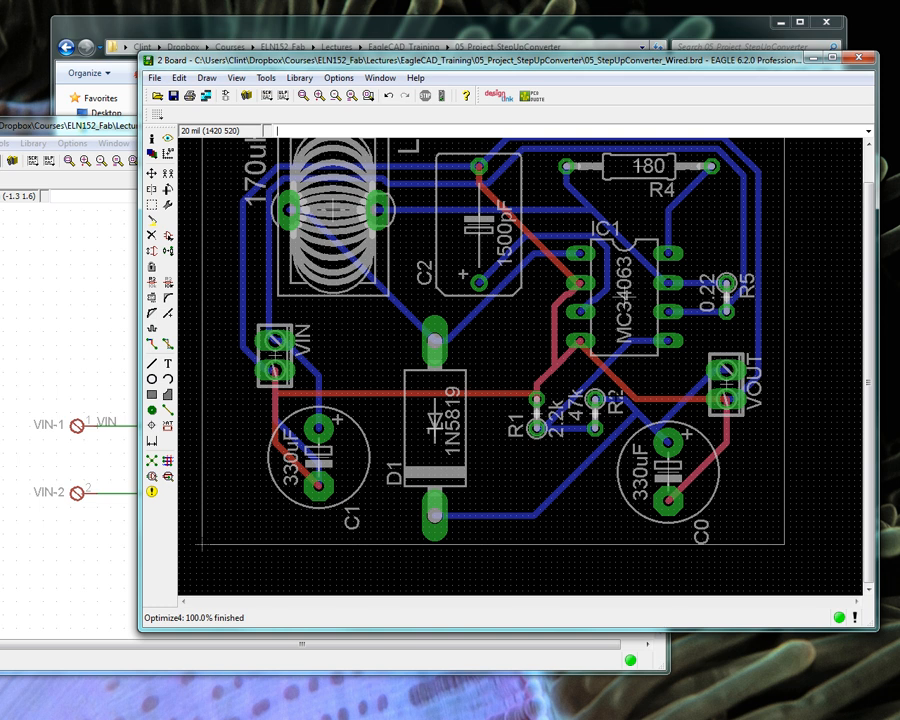
Undo the top-layer autoroute and the trace ripups between C1 and R1.
{"action": "left_click", "coordinate": [388, 95]}
{"action": "left_click", "coordinate": [388, 95]}
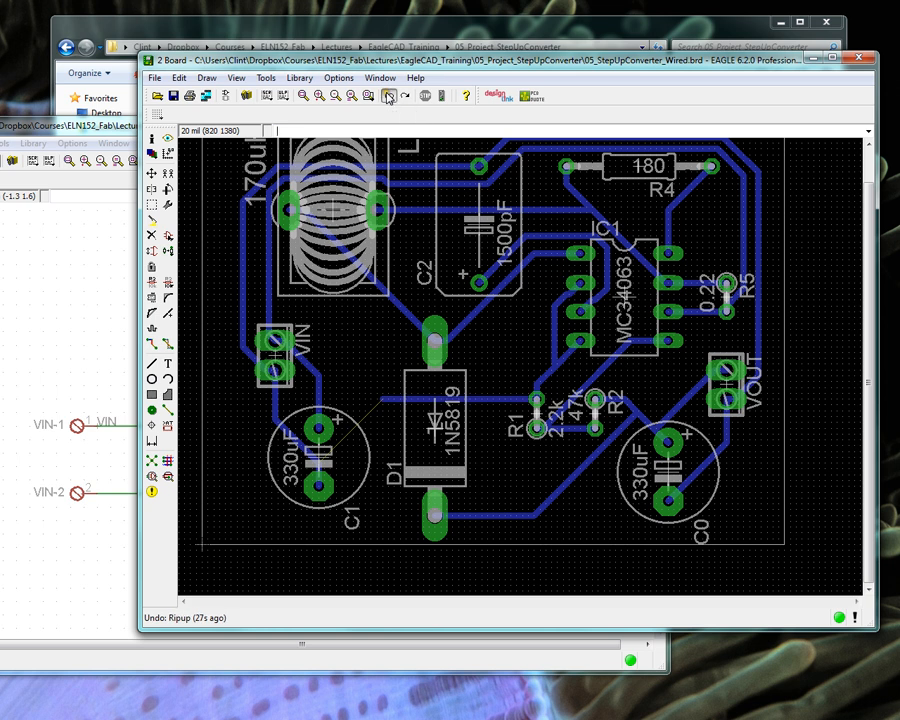
{"action": "left_click", "coordinate": [389, 97]}
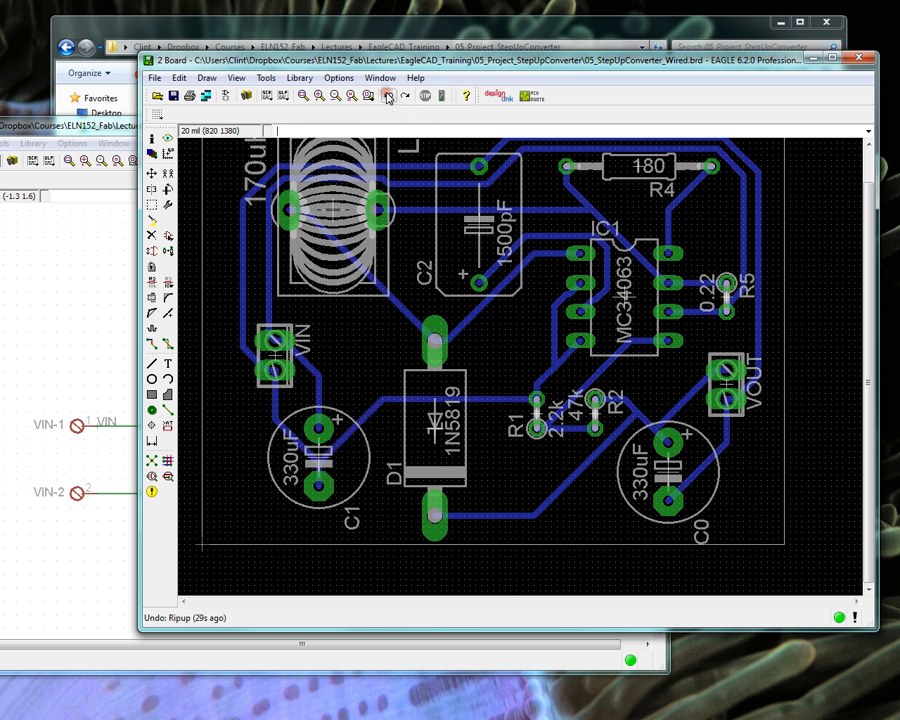
Fit the whole board in view, save the routed board file and maximize its window.
{"action": "left_click", "coordinate": [303, 95]}
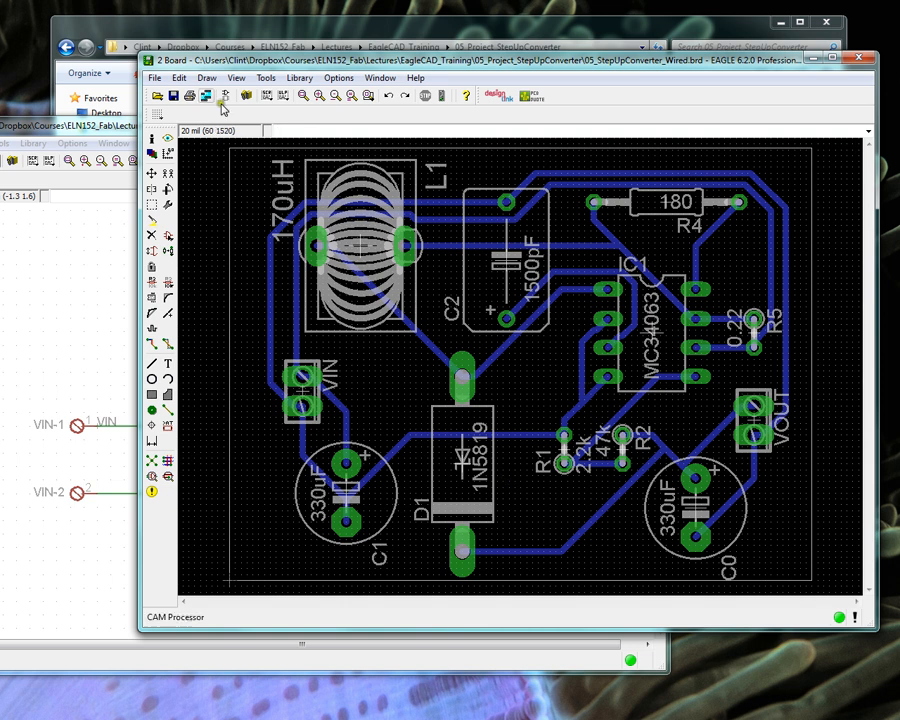
{"action": "left_click", "coordinate": [174, 95]}
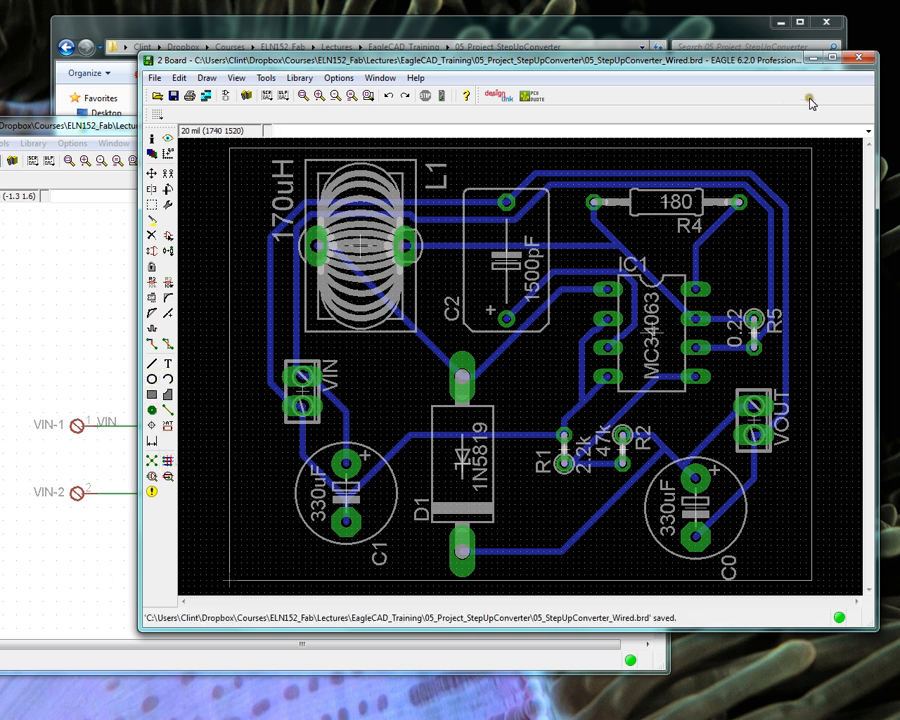
{"action": "left_click", "coordinate": [838, 58]}
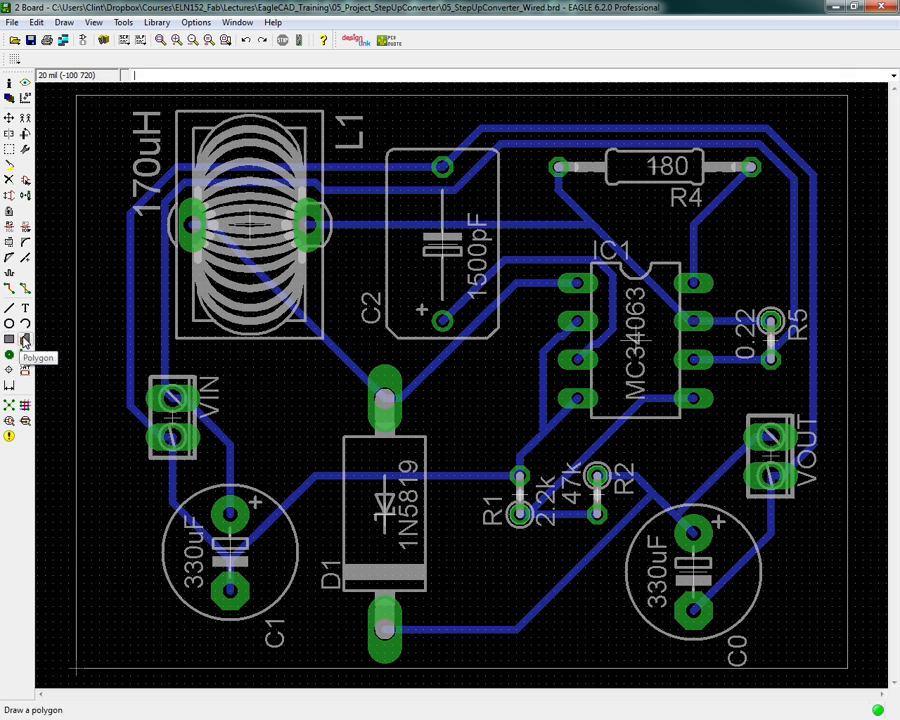
Draw a 24 mil wide bottom-layer polygon along the board outline, with isolate set to 32 mil and orphans off.
{"action": "left_click", "coordinate": [25, 340]}
{"action": "left_click", "coordinate": [603, 60]}
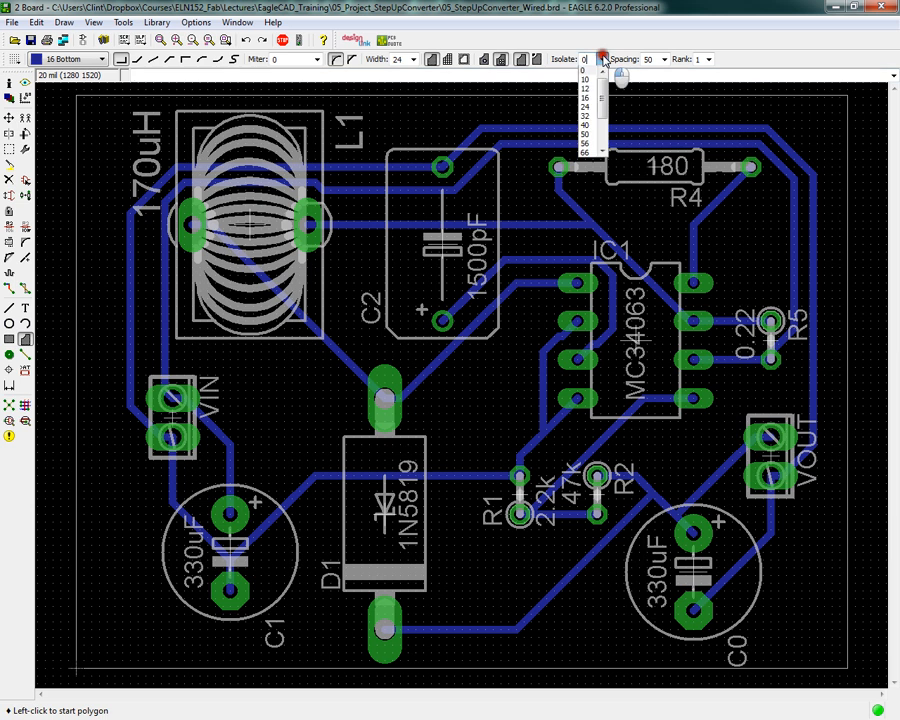
{"action": "left_click", "coordinate": [587, 118]}
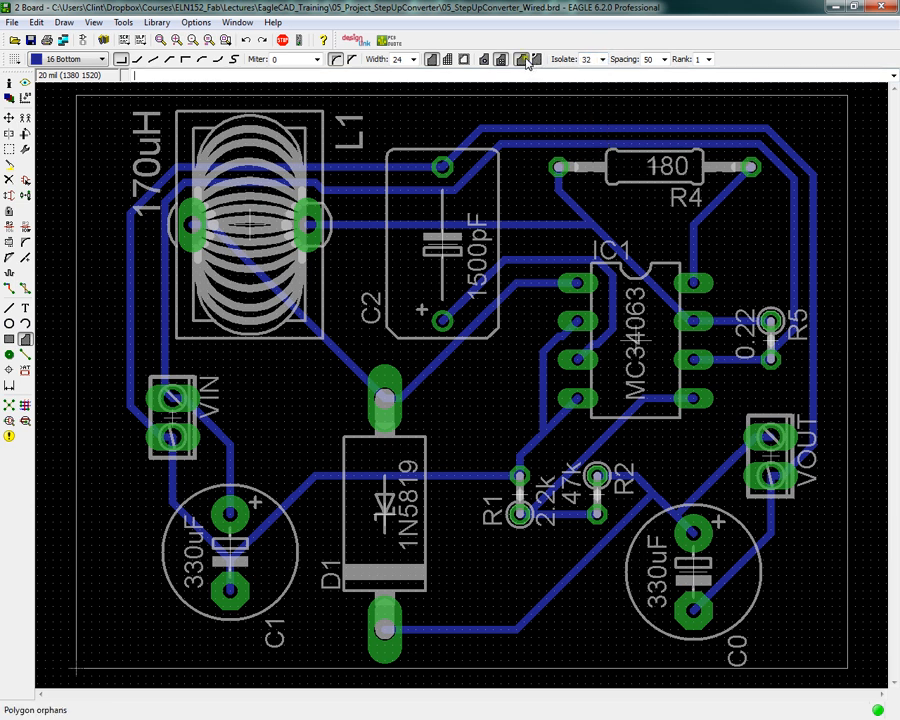
{"action": "left_click", "coordinate": [520, 60]}
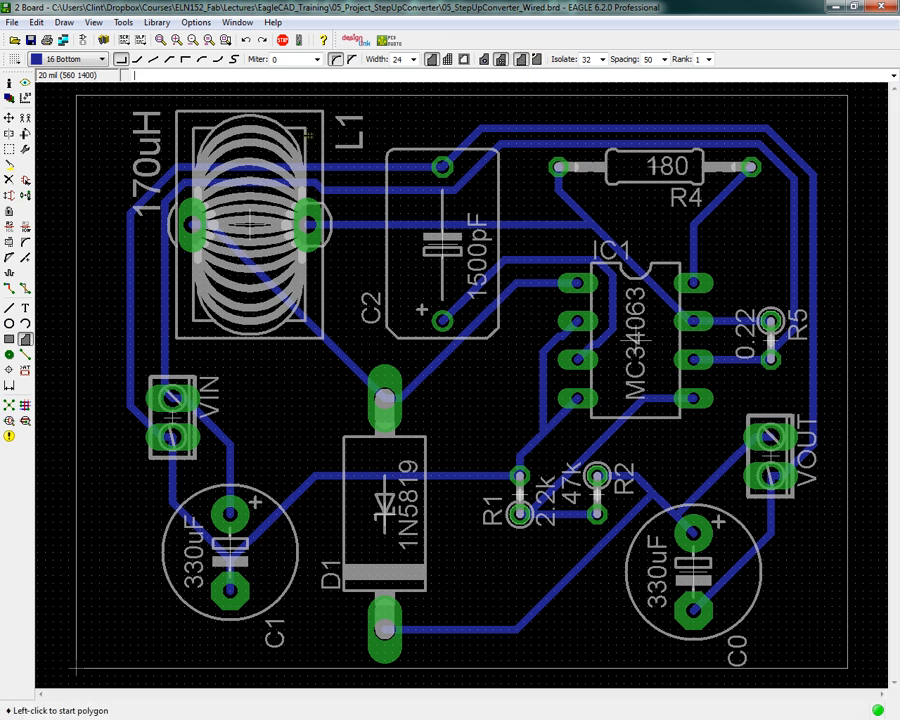
{"action": "left_click", "coordinate": [75, 97]}
{"action": "left_click", "coordinate": [848, 97]}
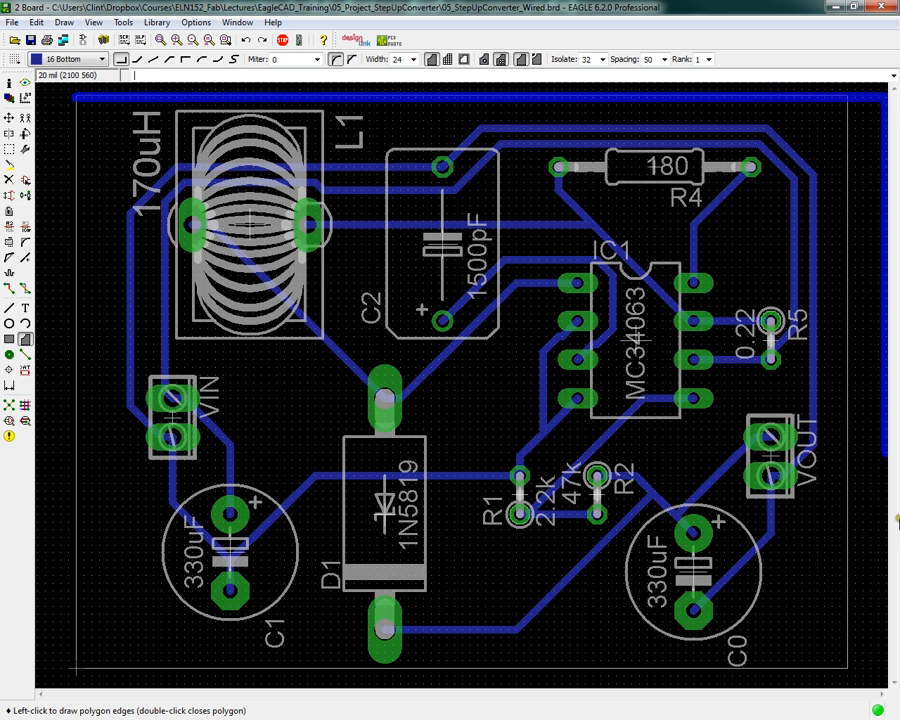
{"action": "left_click", "coordinate": [846, 667]}
{"action": "left_click", "coordinate": [75, 667]}
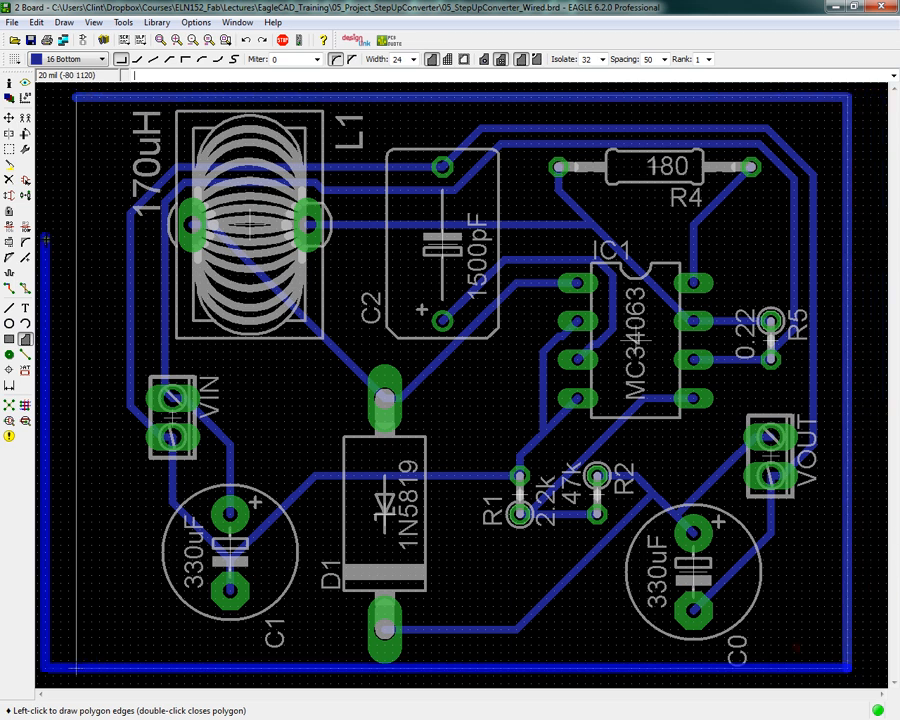
{"action": "left_click", "coordinate": [75, 97]}
{"action": "left_click", "coordinate": [75, 97]}
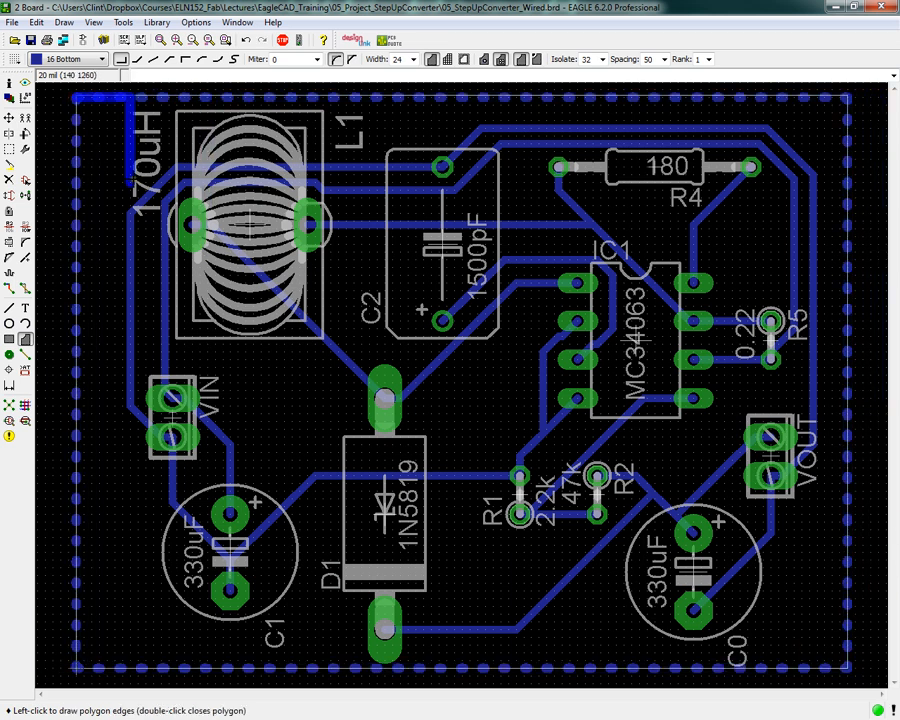
{"action": "key", "text": "Escape"}
Try to rename the outline polygon's signal as GND through its properties.
{"action": "right_click", "coordinate": [78, 145]}
{"action": "left_click", "coordinate": [136, 381]}
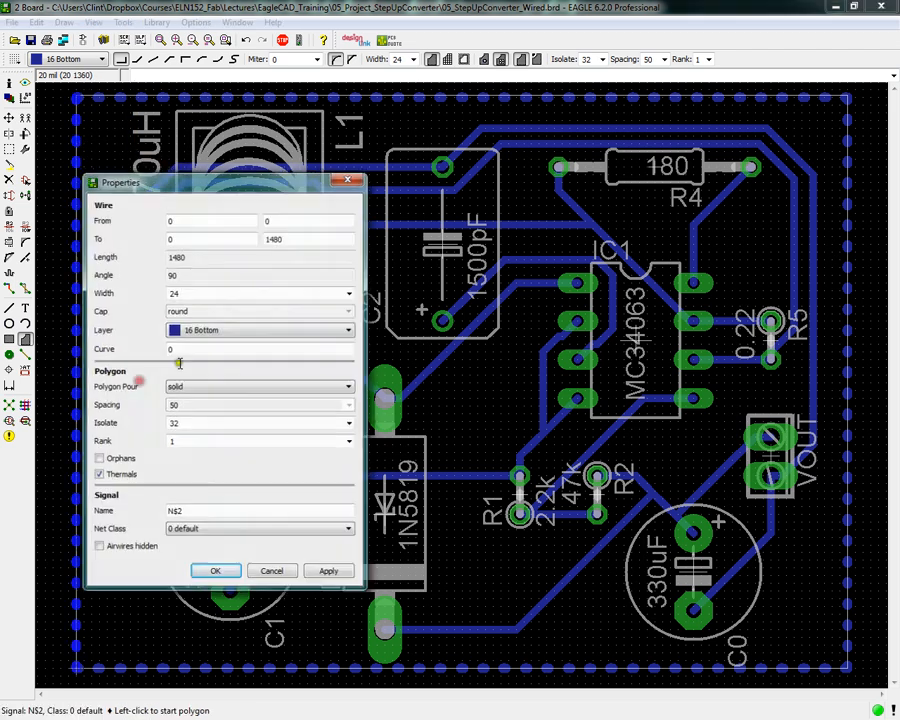
{"action": "left_click_drag", "start_coordinate": [200, 513], "coordinate": [165, 512]}
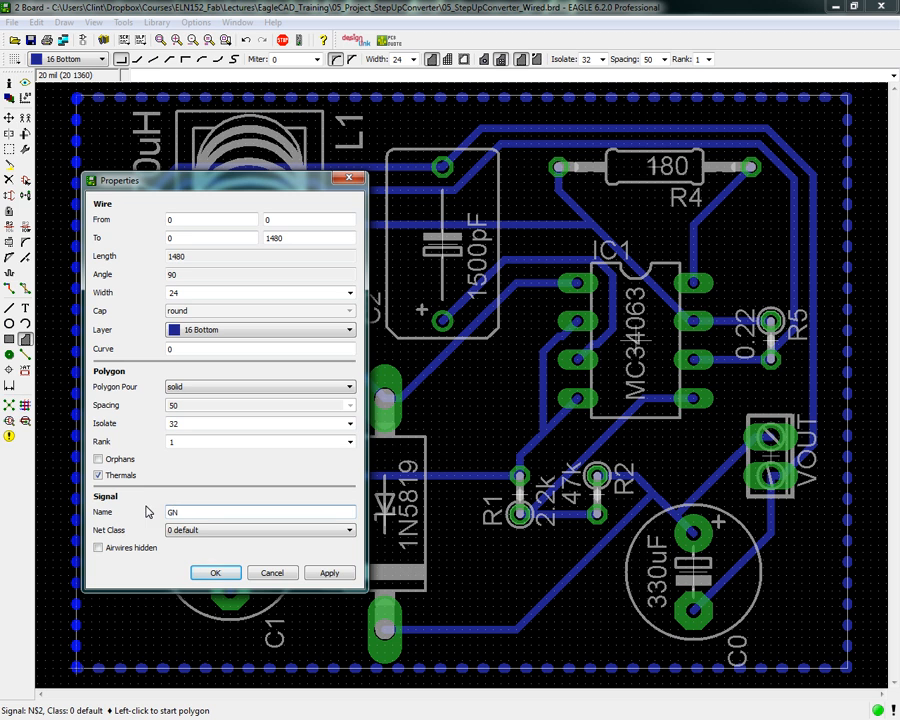
{"action": "left_click", "coordinate": [215, 572]}
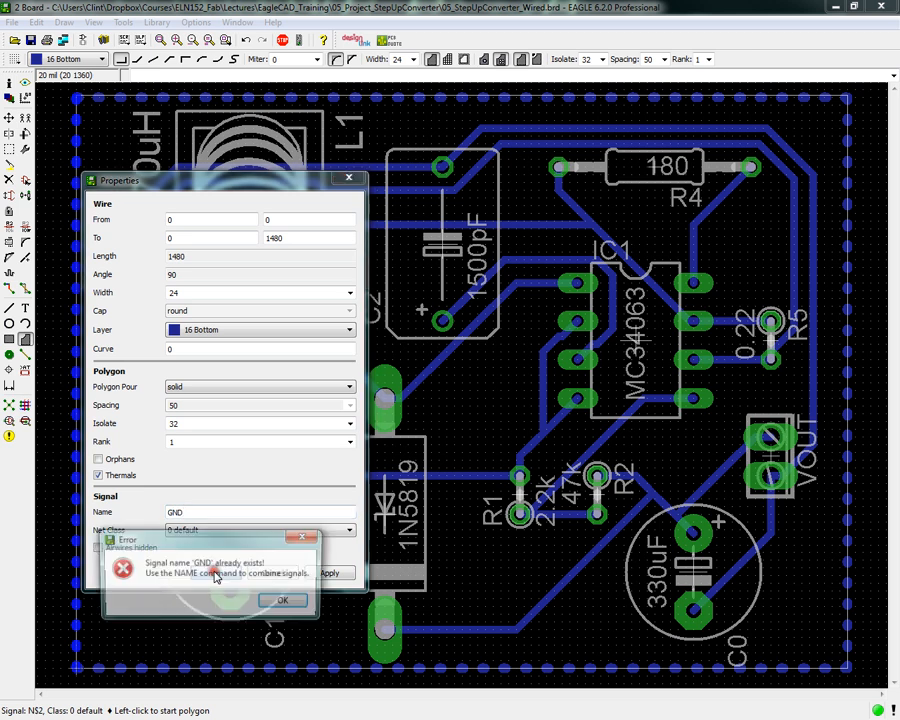
{"action": "left_click", "coordinate": [284, 601]}
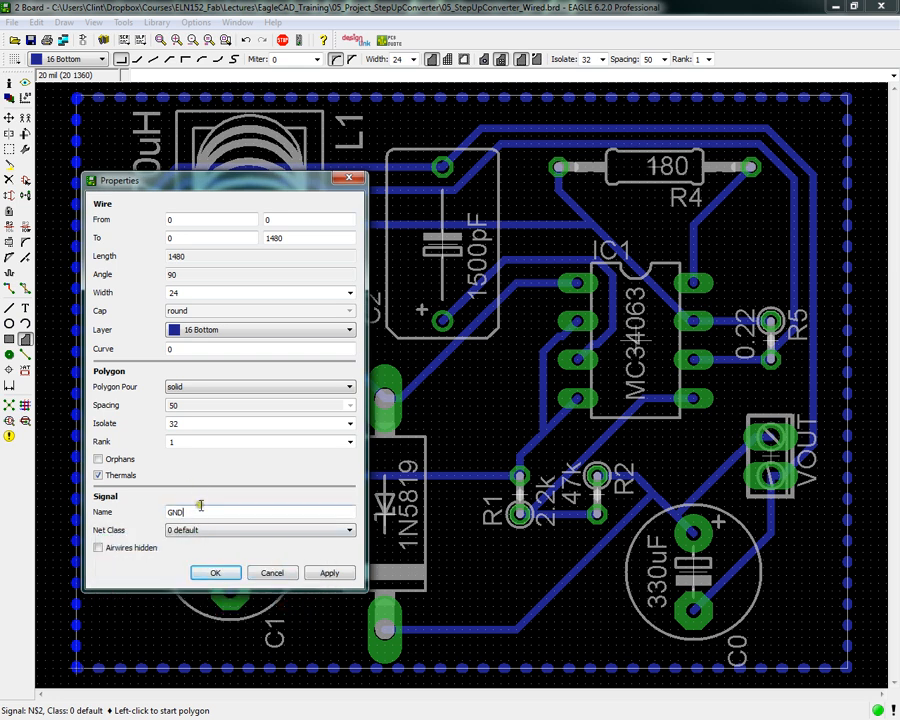
{"action": "left_click", "coordinate": [283, 576]}
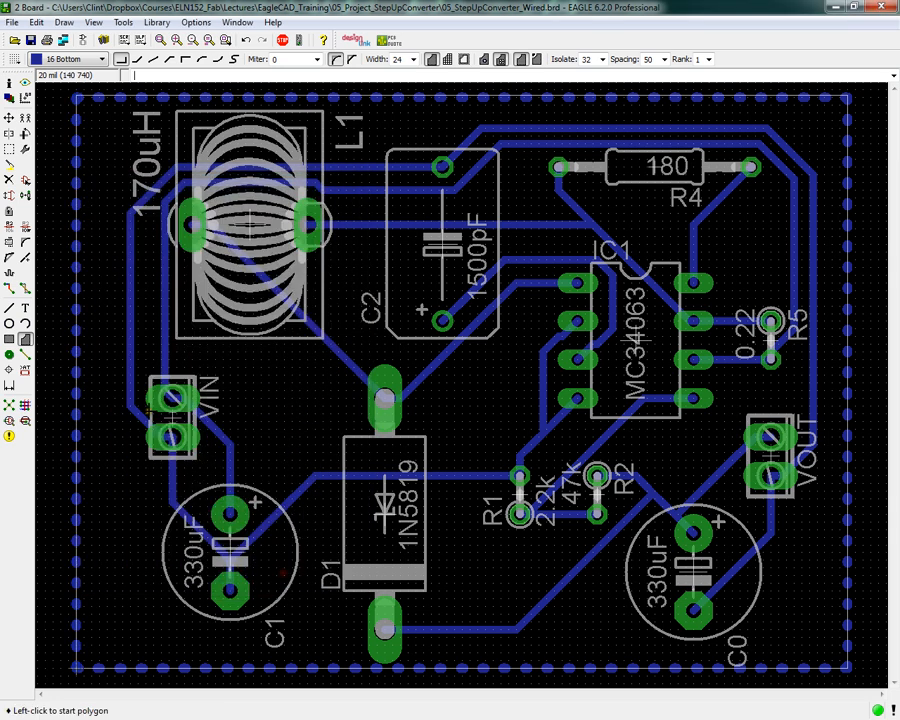
Use the Name command to name the outline polygon GND, and run Ratsnest to pour its copper fill.
{"action": "left_click", "coordinate": [9, 226]}
{"action": "left_click", "coordinate": [75, 226]}
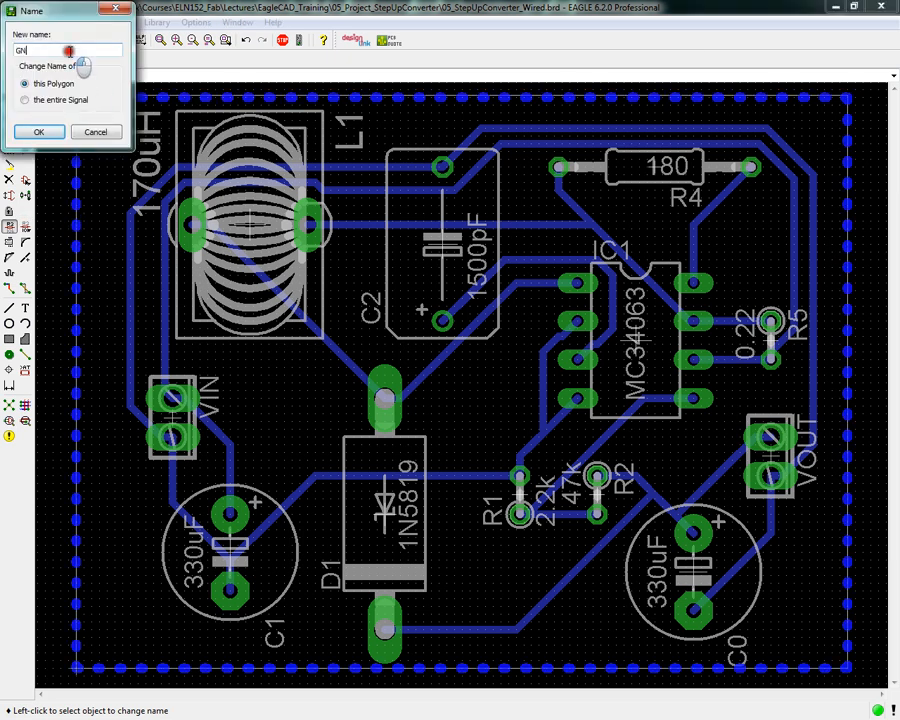
{"action": "left_click", "coordinate": [38, 131]}
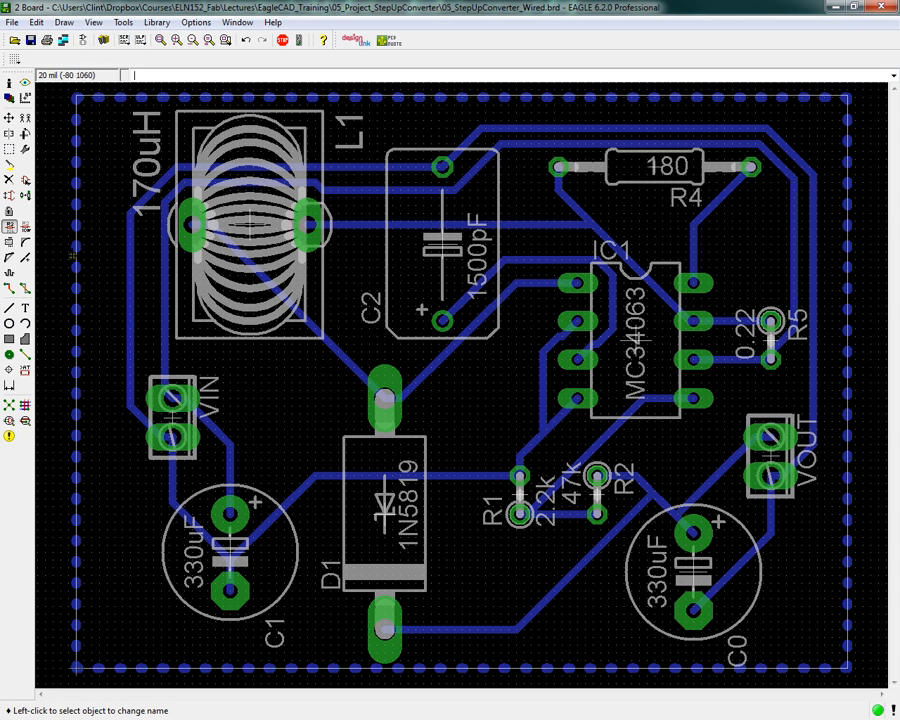
{"action": "left_click", "coordinate": [10, 406]}
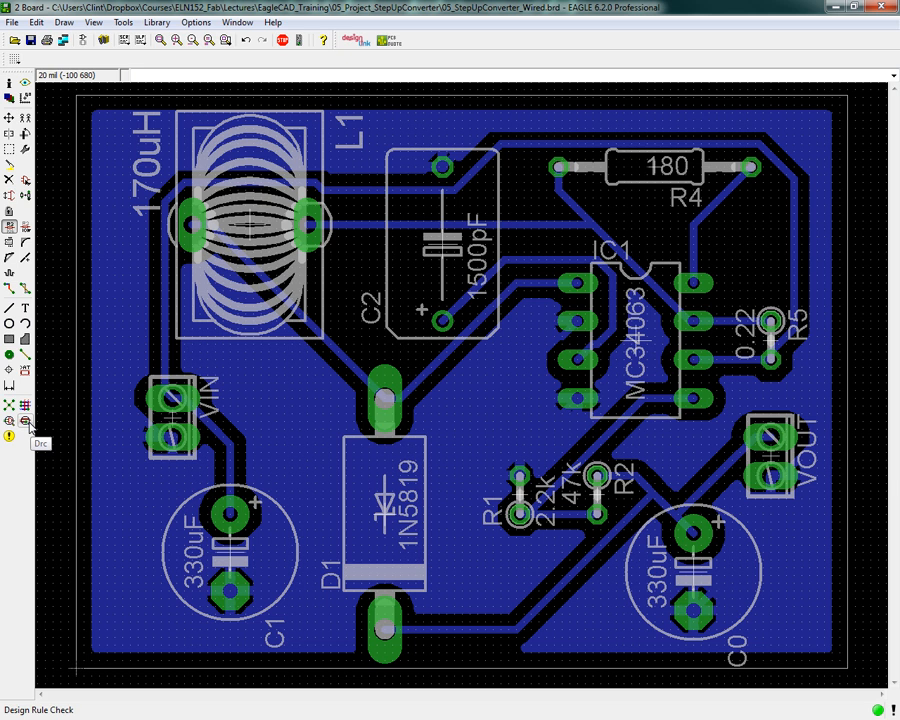
{"action": "left_click", "coordinate": [68, 22]}
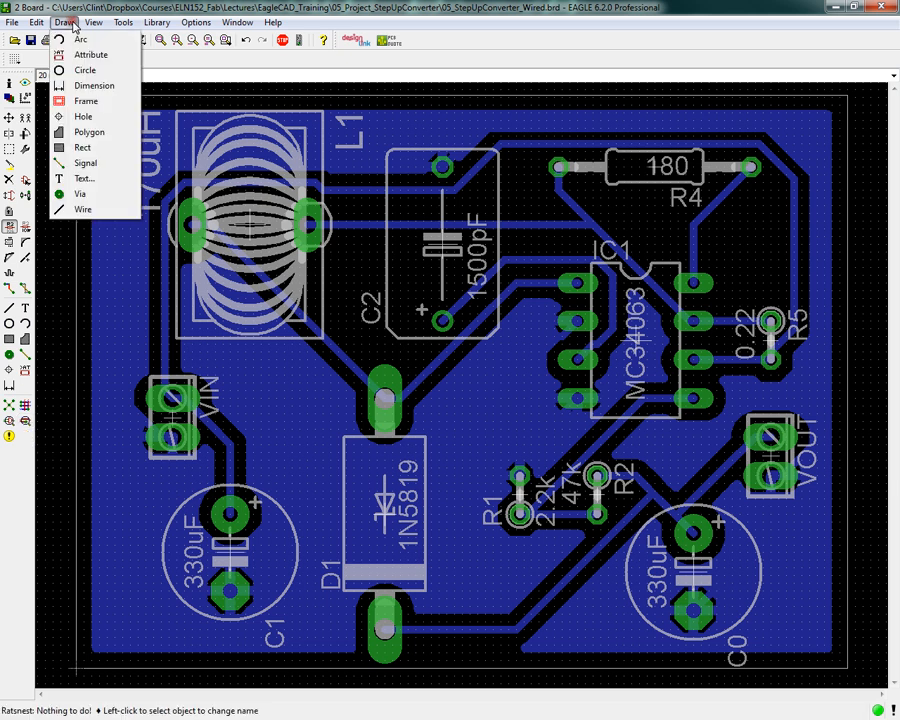
{"action": "mouse_move", "coordinate": [92, 24]}
{"action": "mouse_move", "coordinate": [137, 26]}
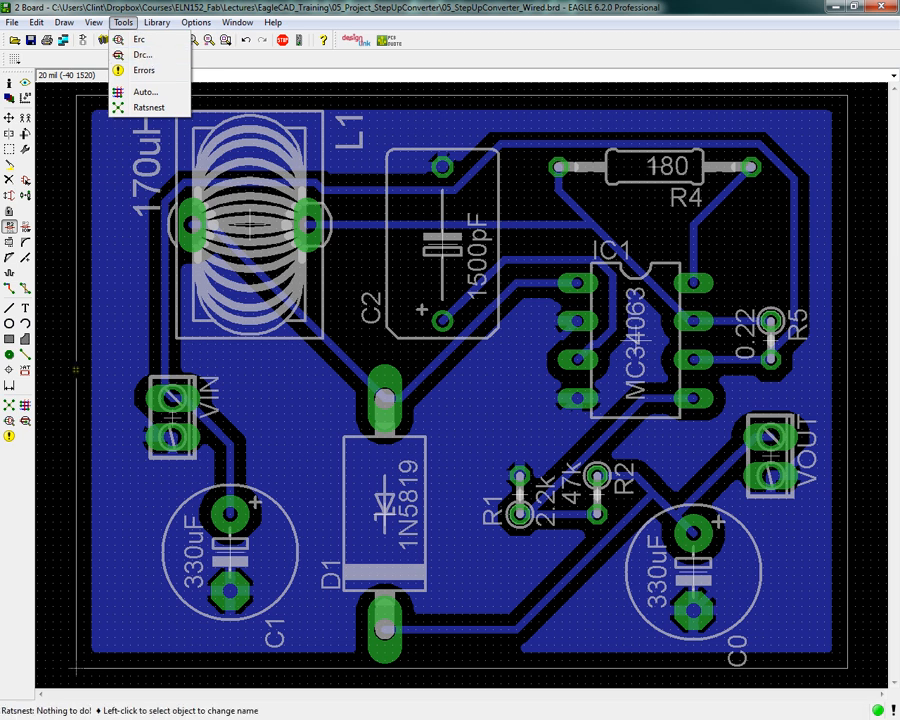
Review the layer setup and clearance rules, and run the design rule check (DRC) on the board.
{"action": "left_click", "coordinate": [26, 421]}
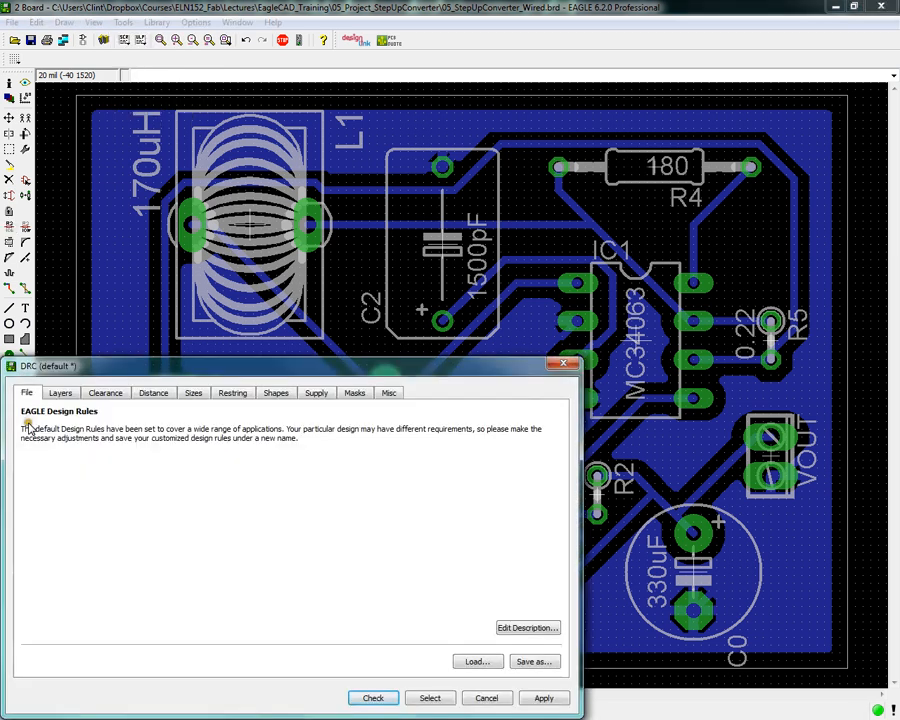
{"action": "left_click_drag", "start_coordinate": [271, 365], "coordinate": [430, 190]}
{"action": "left_click", "coordinate": [218, 213]}
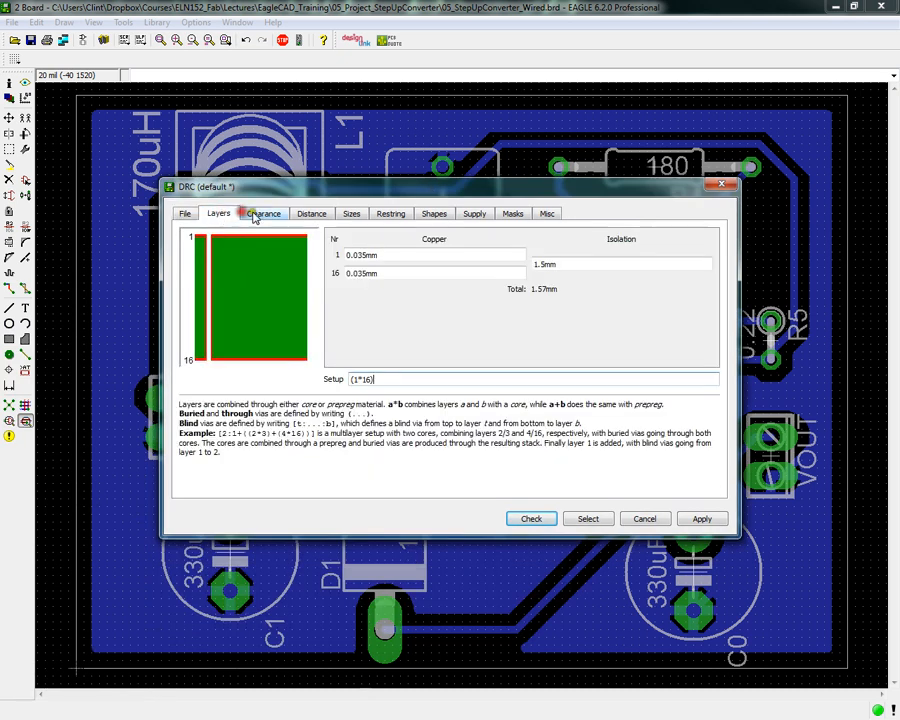
{"action": "left_click", "coordinate": [264, 213]}
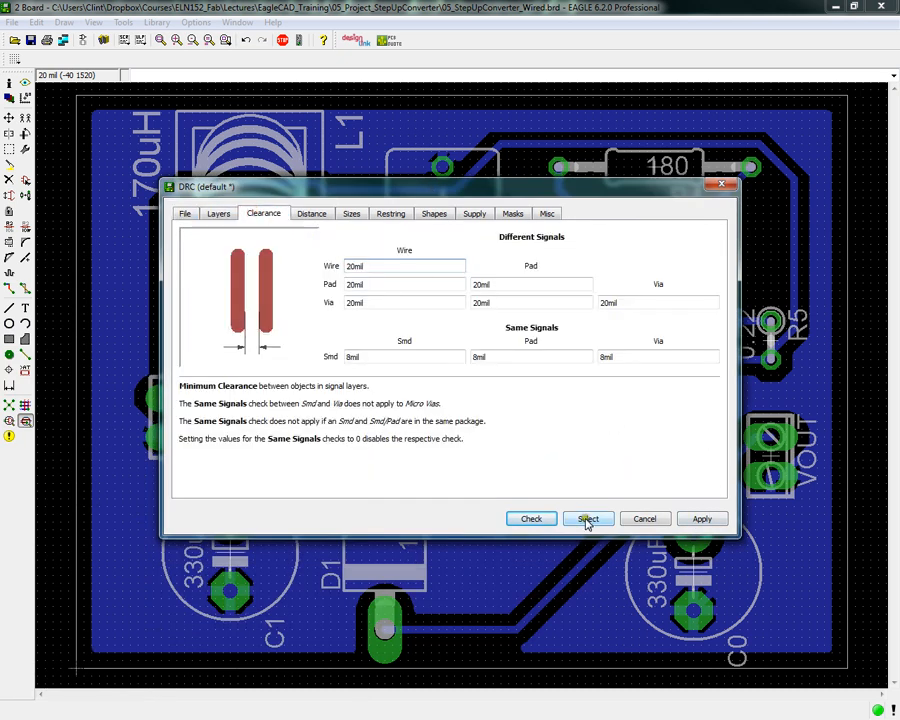
{"action": "left_click", "coordinate": [535, 519]}
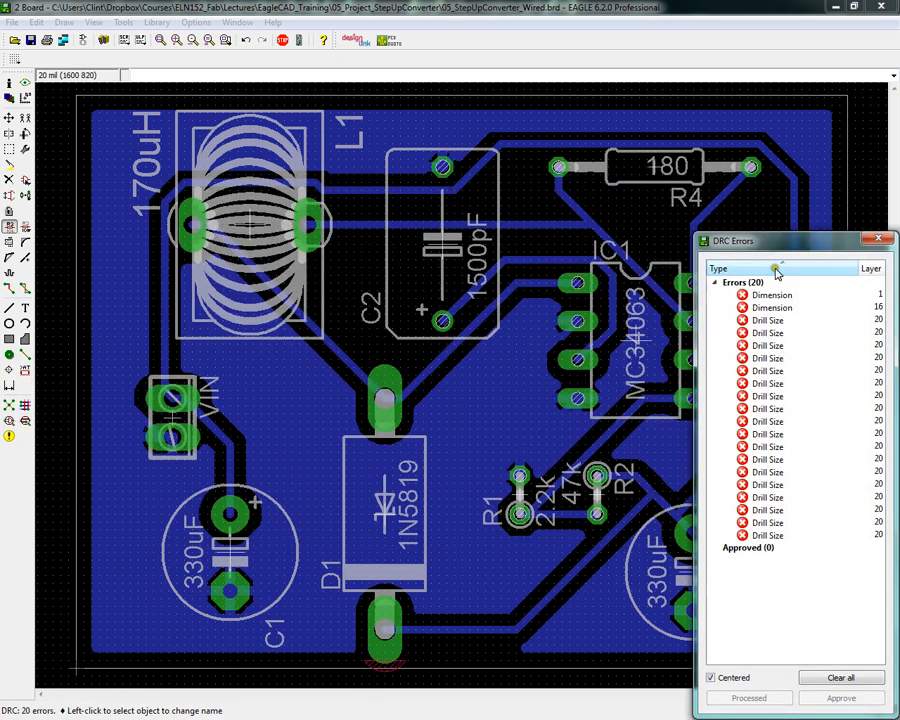
Locate the layer 1 and layer 16 Dimension errors at D1's lower pad and approve both.
{"action": "left_click_drag", "start_coordinate": [826, 245], "coordinate": [664, 129]}
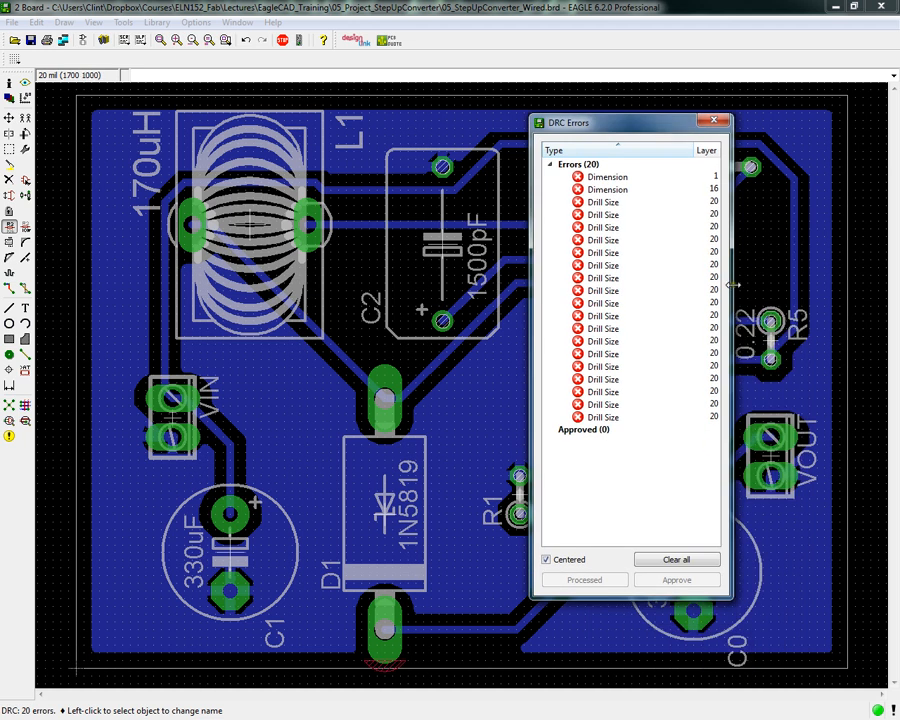
{"action": "left_click_drag", "start_coordinate": [732, 285], "coordinate": [821, 284]}
{"action": "left_click", "coordinate": [620, 177]}
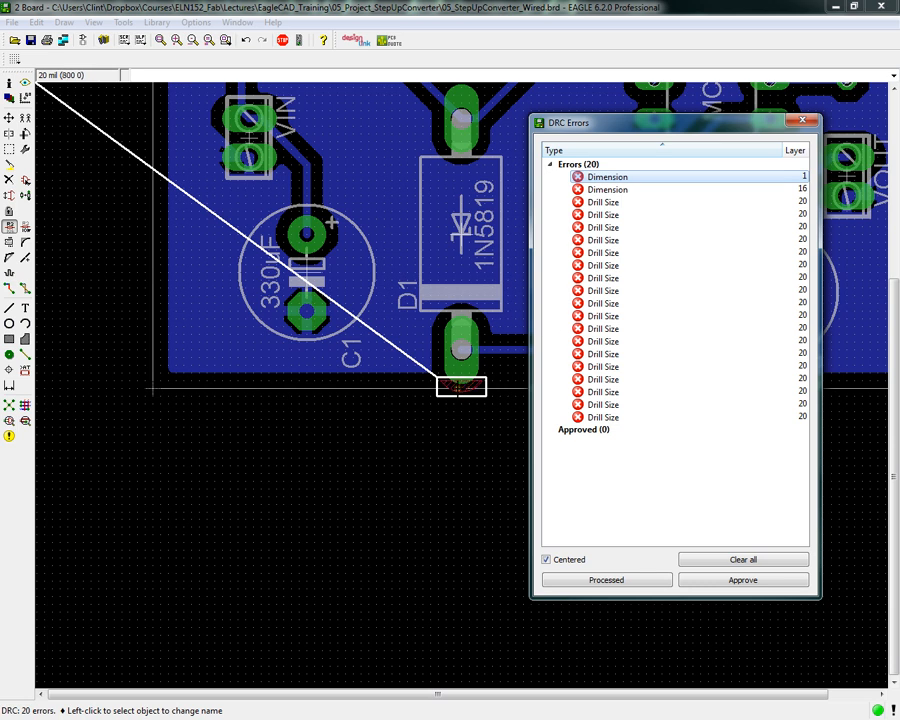
{"action": "left_click", "coordinate": [613, 190]}
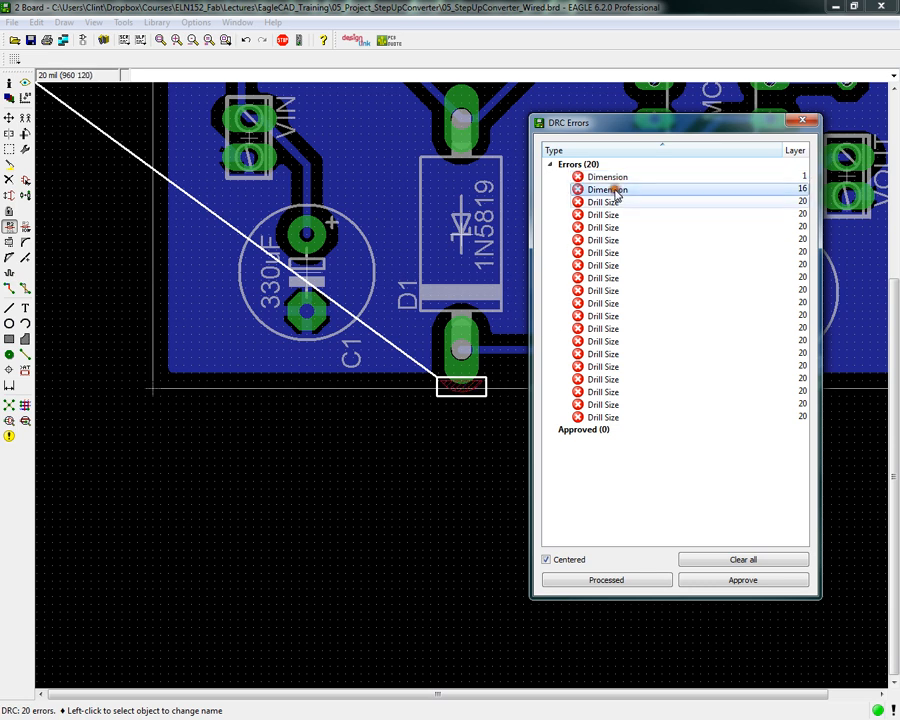
{"action": "key", "text": "Up"}
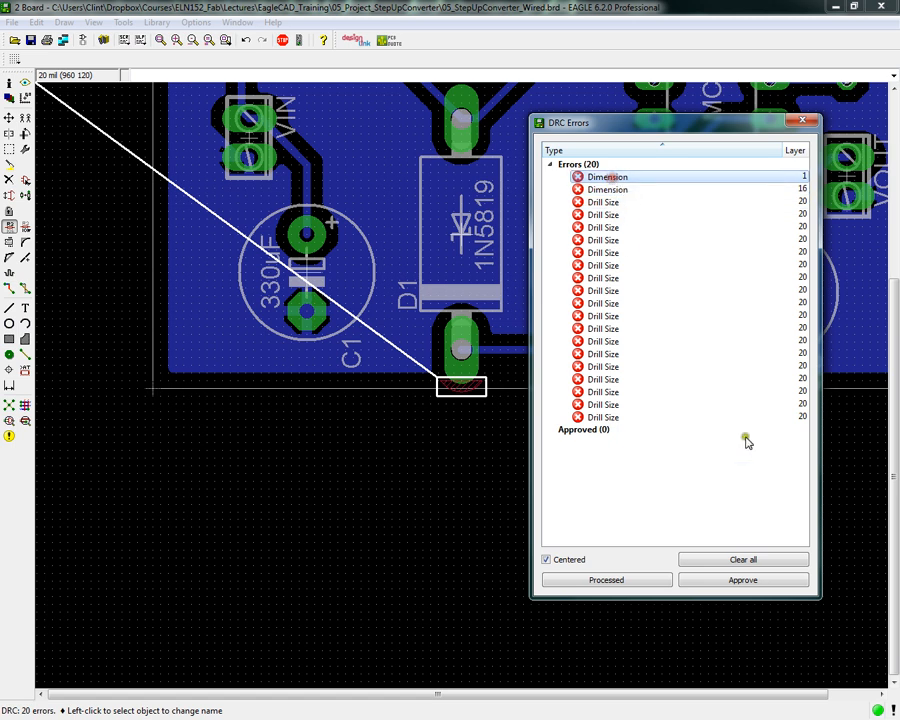
{"action": "left_click", "coordinate": [743, 581]}
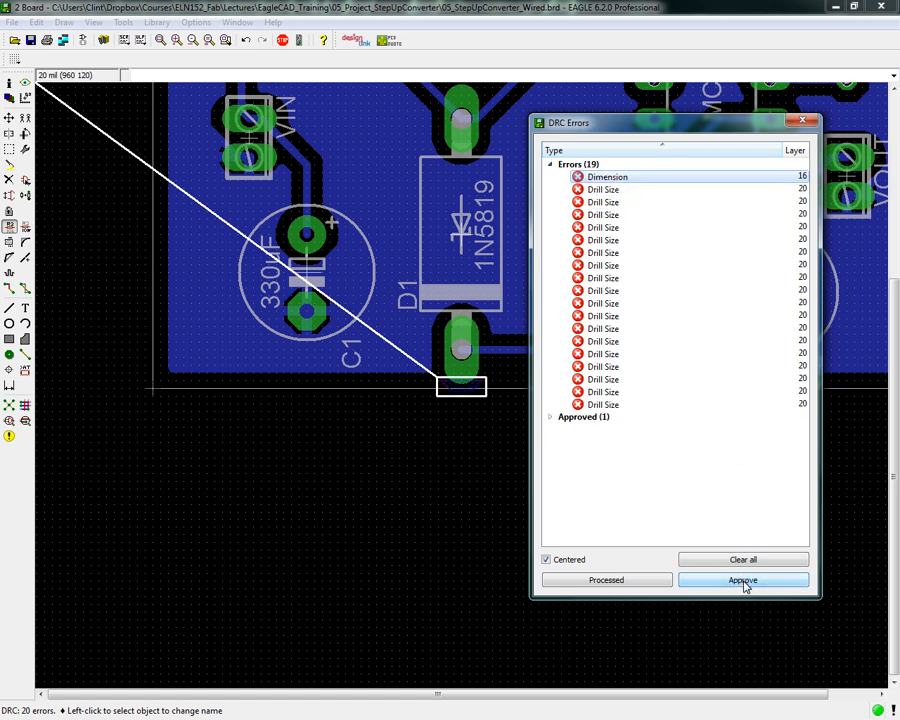
{"action": "left_click", "coordinate": [743, 581]}
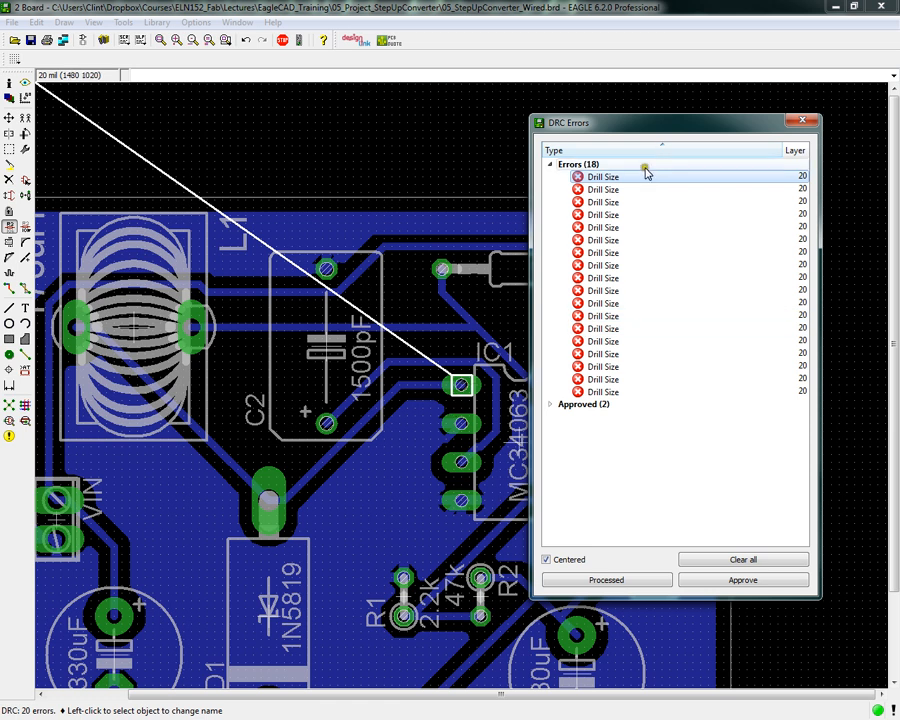
Approve all the remaining Drill Size errors on layer 20 one after another.
{"action": "left_click", "coordinate": [765, 582]}
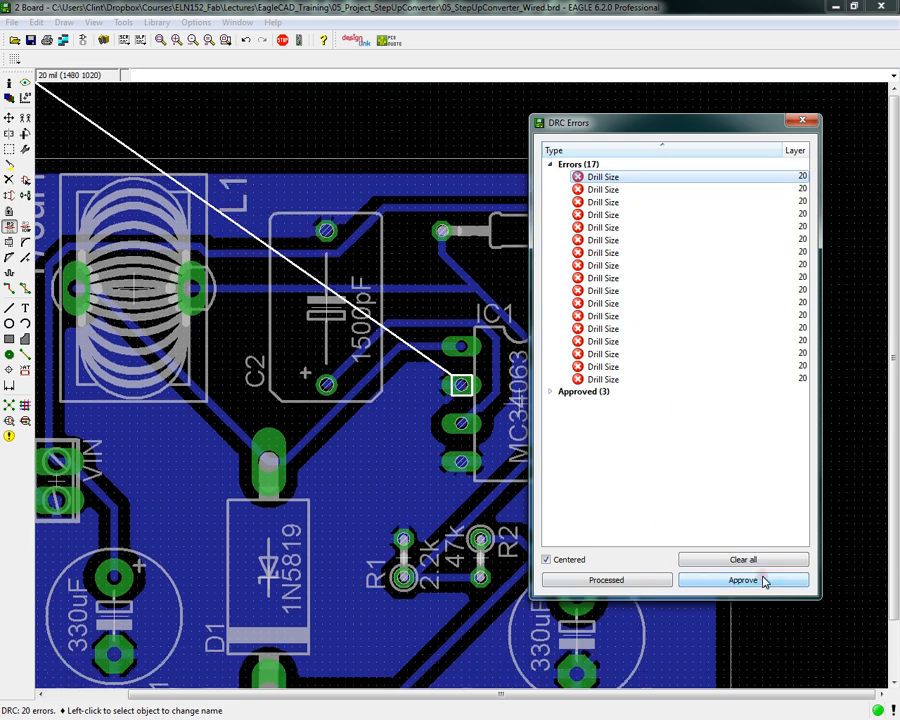
{"action": "left_click", "coordinate": [765, 582]}
{"action": "left_click", "coordinate": [765, 582]}
{"action": "left_click", "coordinate": [765, 582]}
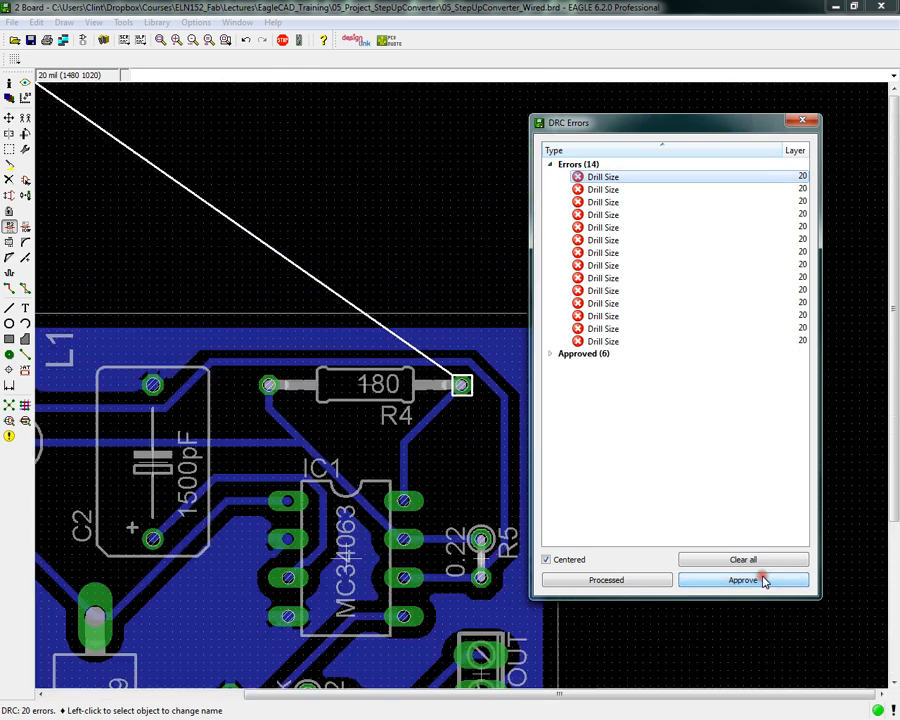
{"action": "left_click", "coordinate": [765, 582]}
{"action": "left_click", "coordinate": [765, 582]}
{"action": "left_click", "coordinate": [765, 582]}
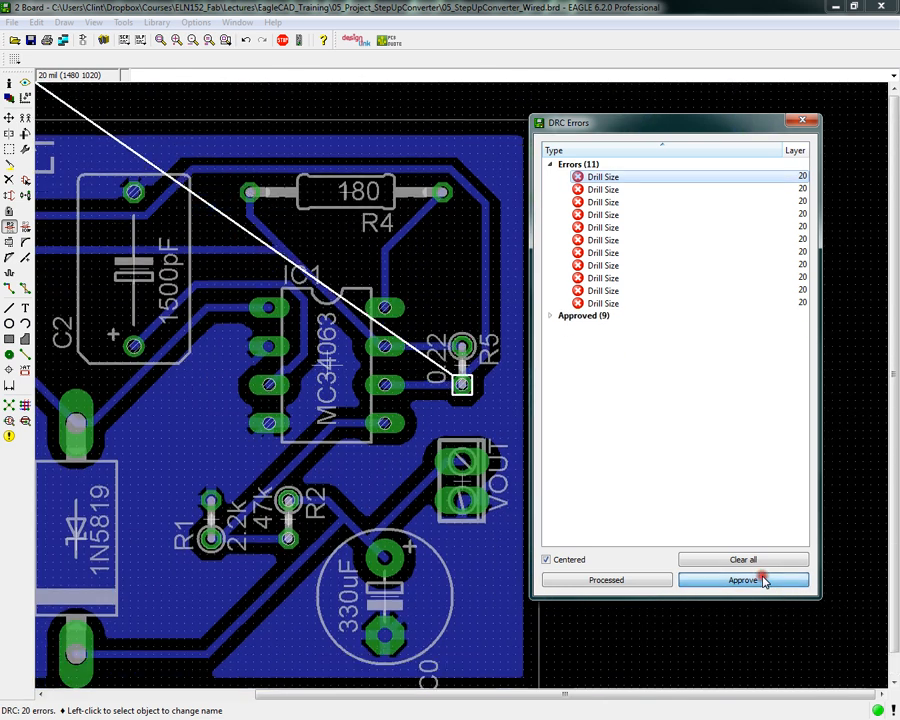
{"action": "left_click", "coordinate": [765, 582]}
{"action": "left_click", "coordinate": [765, 582]}
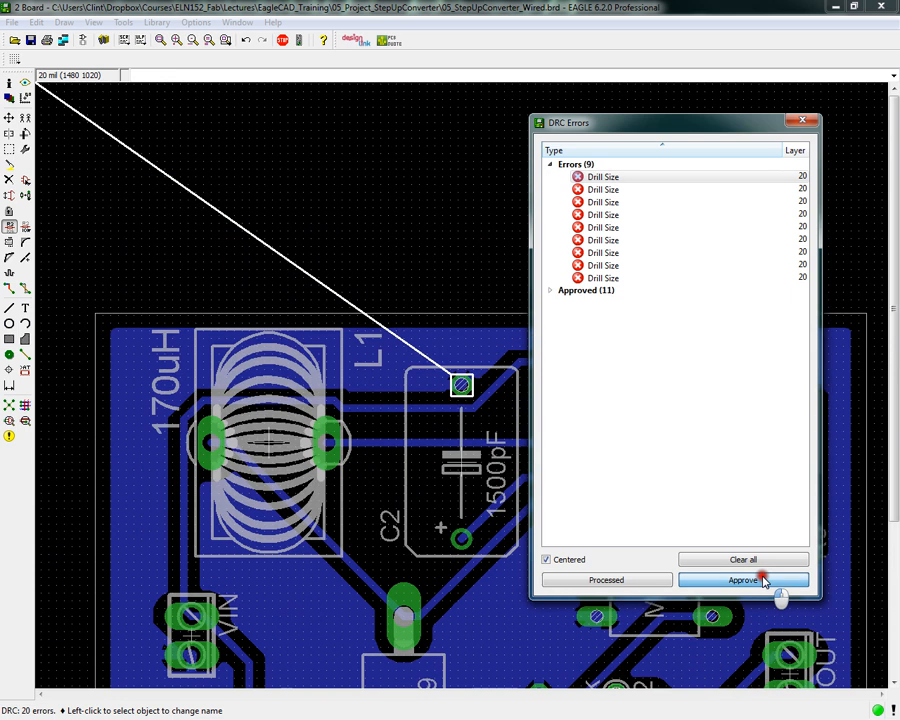
{"action": "left_click", "coordinate": [765, 582]}
{"action": "left_click", "coordinate": [763, 582]}
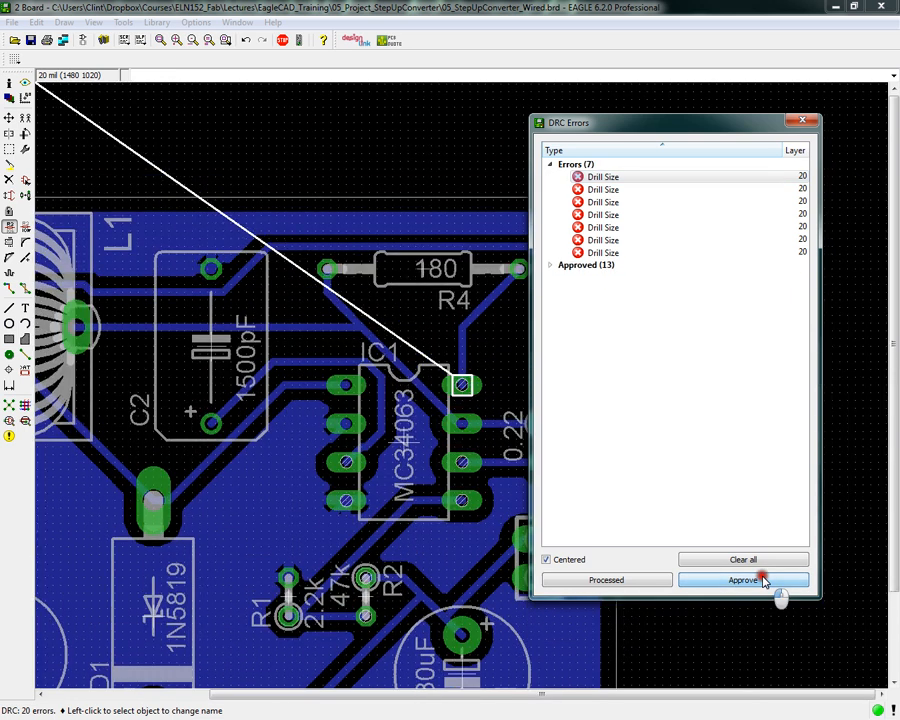
{"action": "left_click", "coordinate": [763, 582]}
{"action": "left_click", "coordinate": [763, 582]}
{"action": "left_click", "coordinate": [763, 582]}
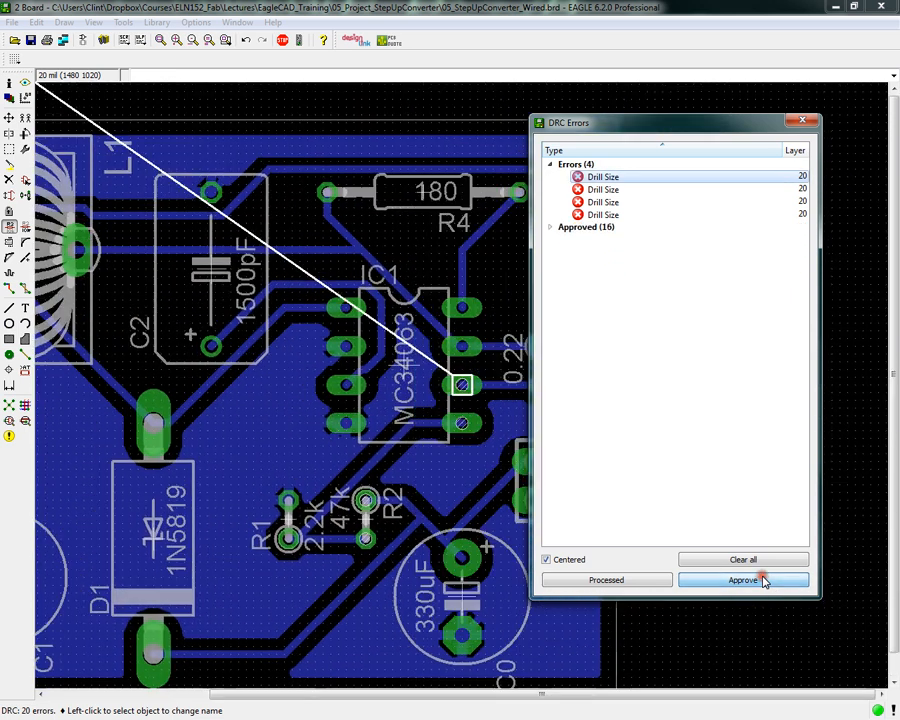
{"action": "left_click", "coordinate": [763, 582]}
{"action": "left_click", "coordinate": [763, 581]}
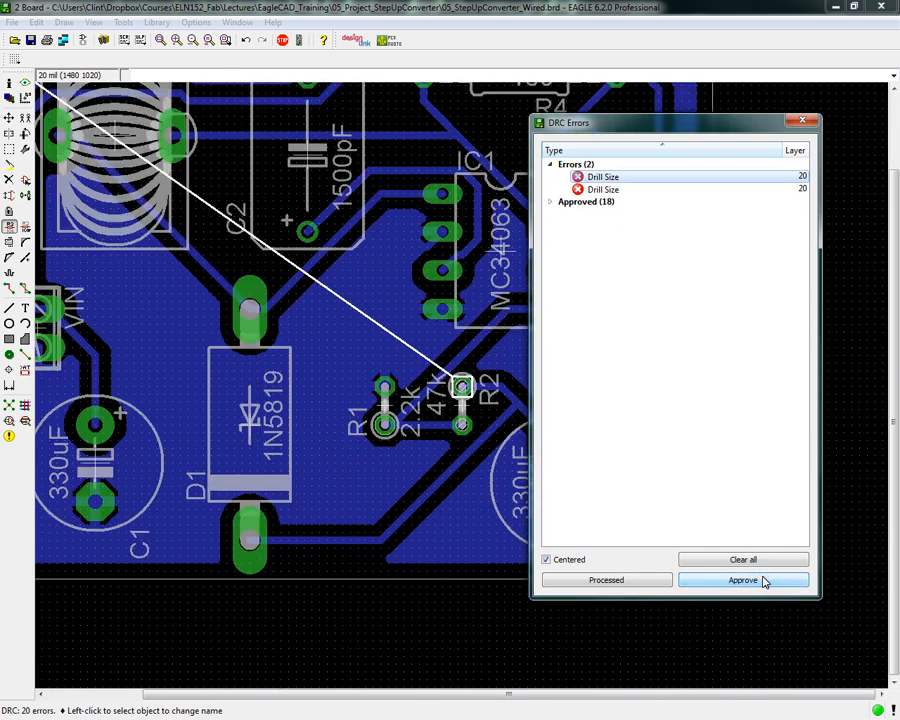
{"action": "left_click", "coordinate": [763, 581]}
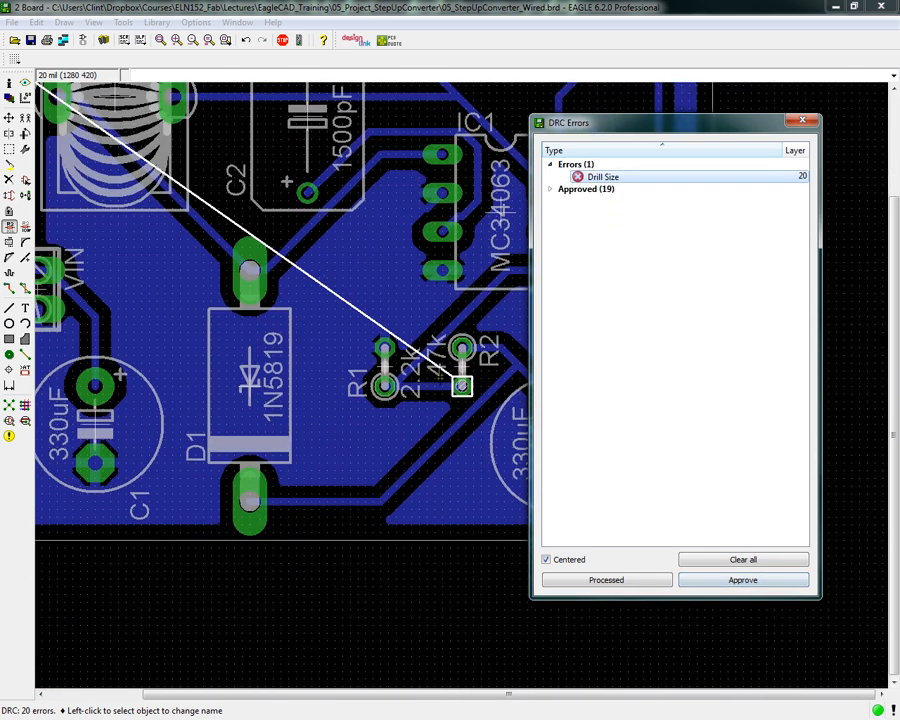
{"action": "left_click", "coordinate": [734, 581]}
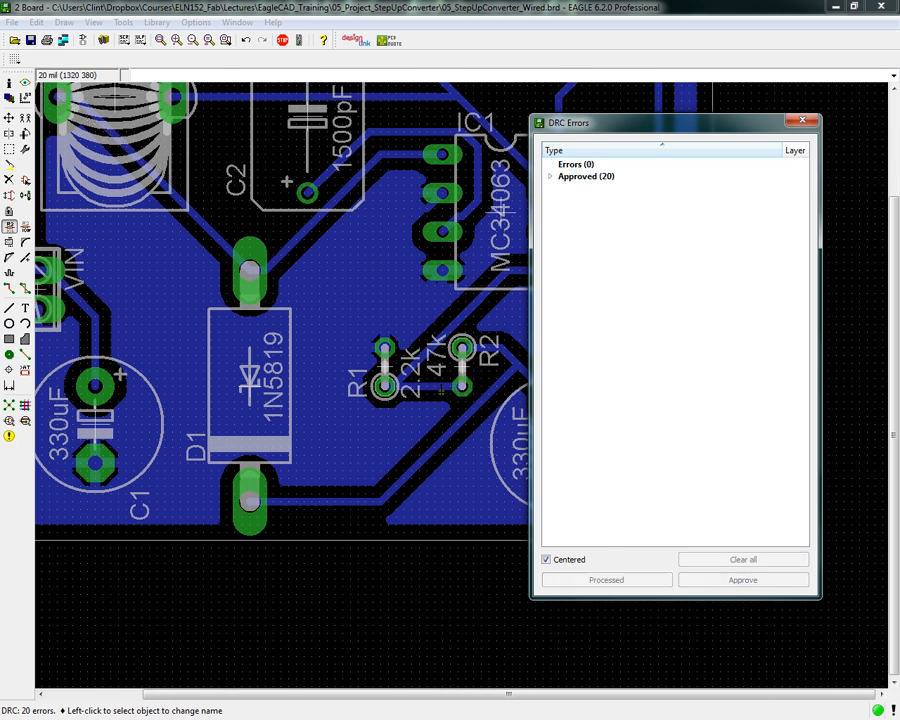
Inspect R2's lower pad up close, close the DRC error list and rerun the design rule check.
{"action": "scroll", "coordinate": [467, 386], "scroll_direction": "up", "scroll_amount": 5}
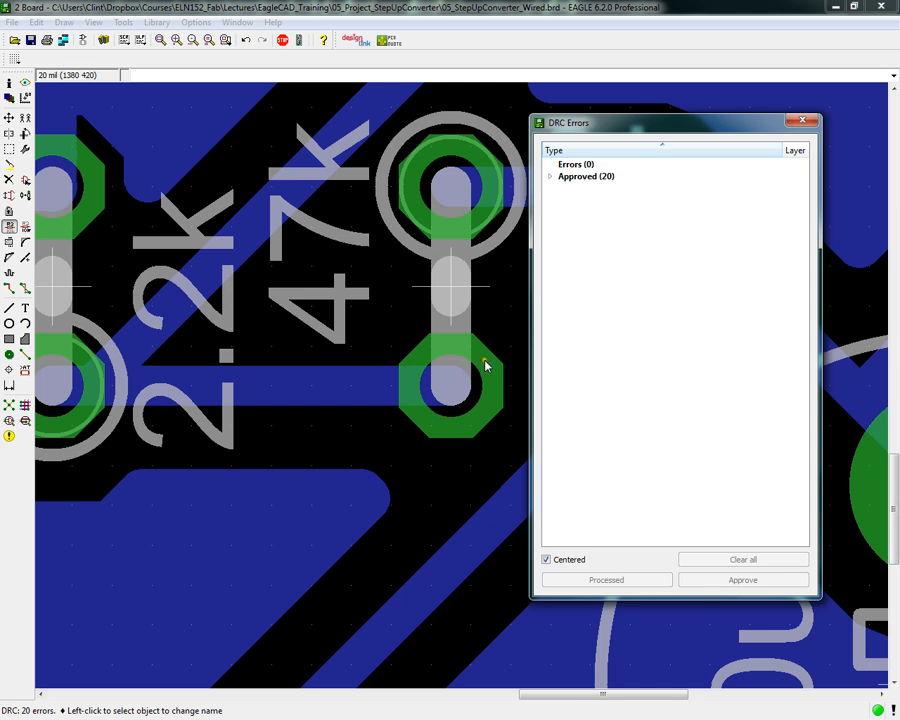
{"action": "left_click_drag", "start_coordinate": [782, 115], "coordinate": [785, 121]}
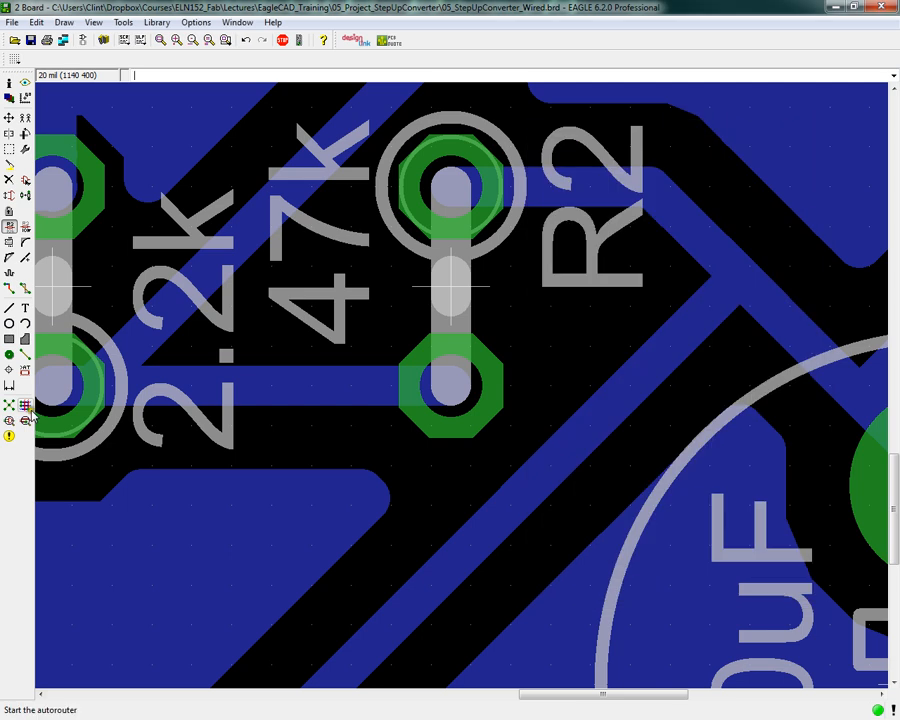
{"action": "left_click", "coordinate": [159, 40]}
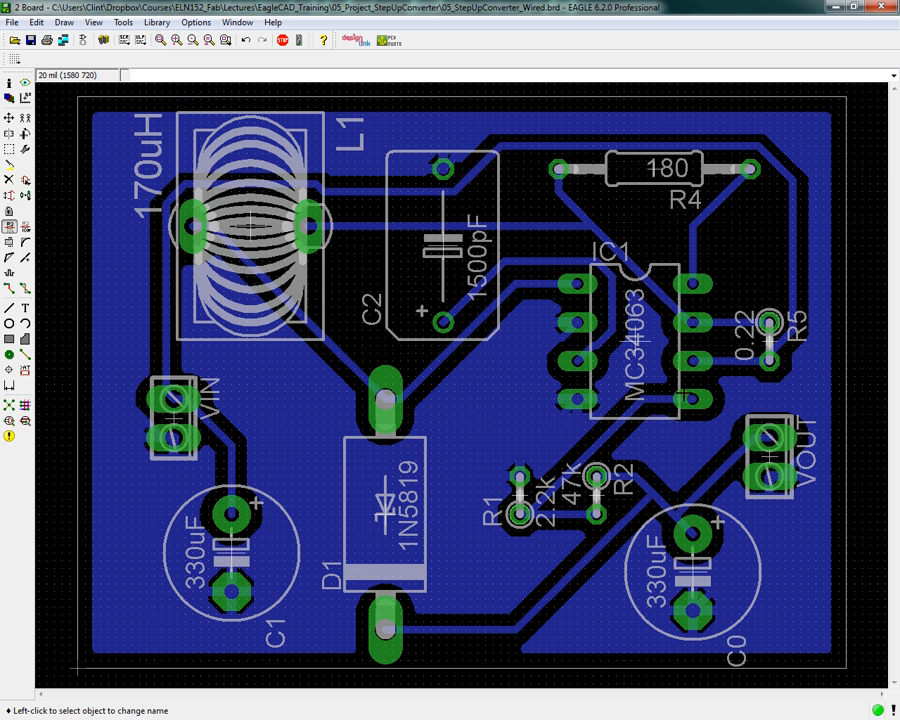
{"action": "left_click", "coordinate": [25, 421]}
{"action": "left_click", "coordinate": [370, 694]}
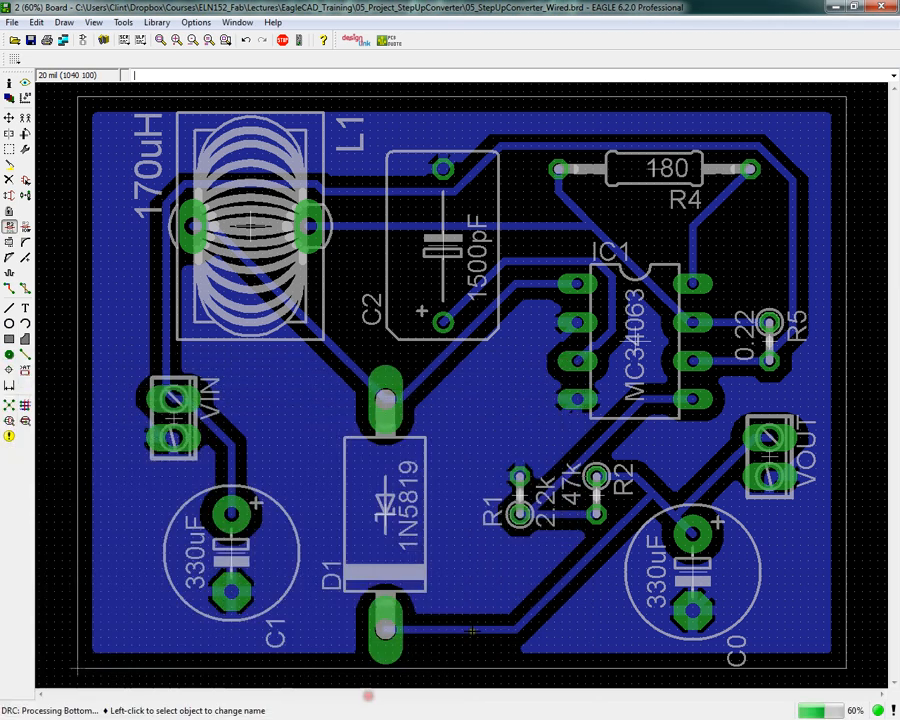